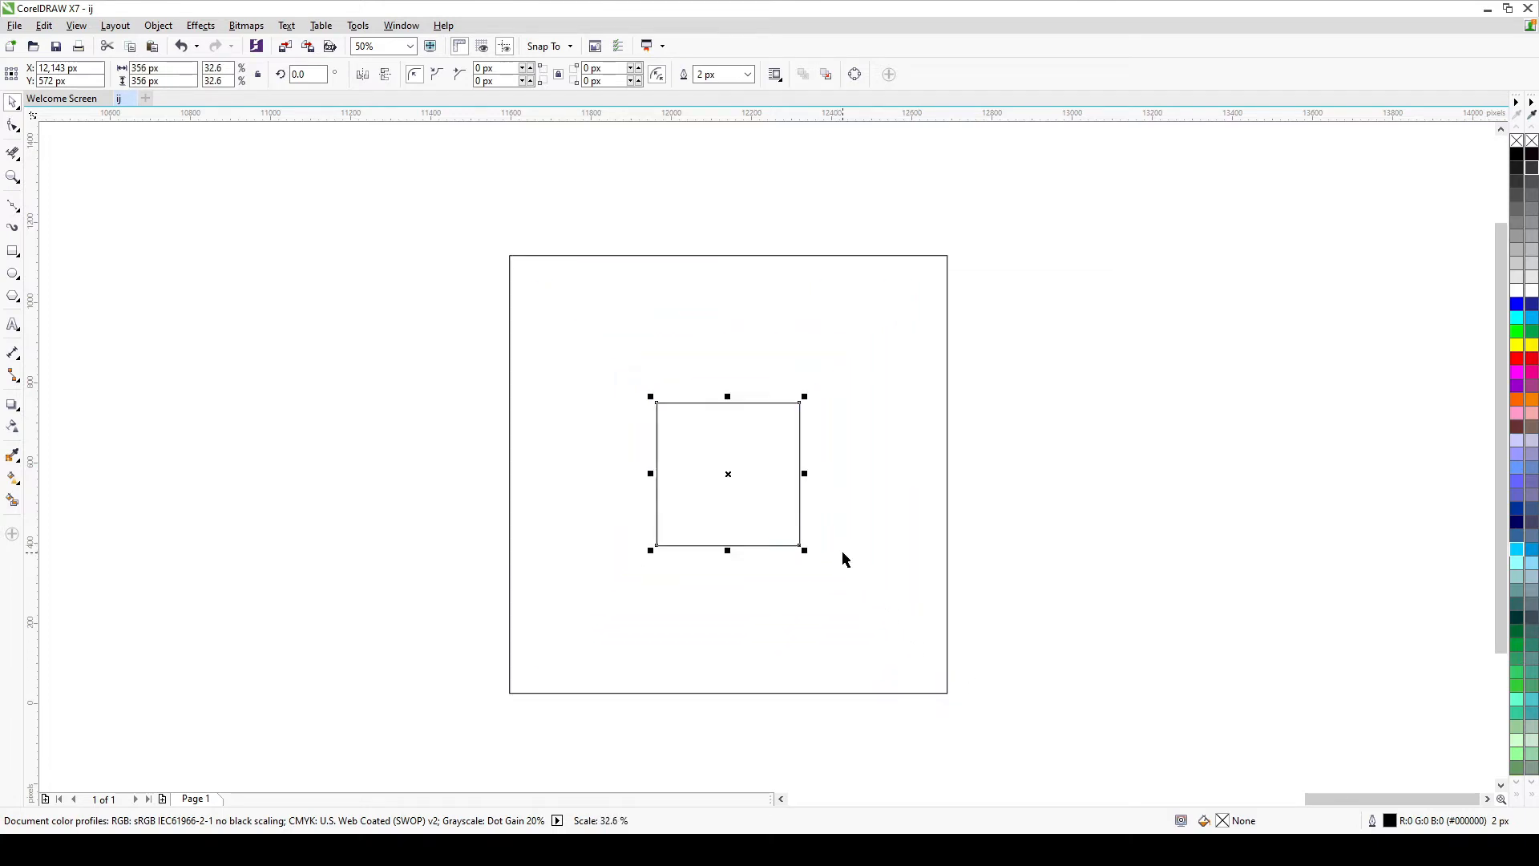
- Fully round both lower corners of the inner and outer squares, giving the outer shape 546 px corner radii
{"action": "left_click", "coordinate": [13, 126]}
{"action": "left_click_drag", "start_coordinate": [800, 547], "coordinate": [1085, 344]}
{"action": "left_click", "coordinate": [948, 693]}
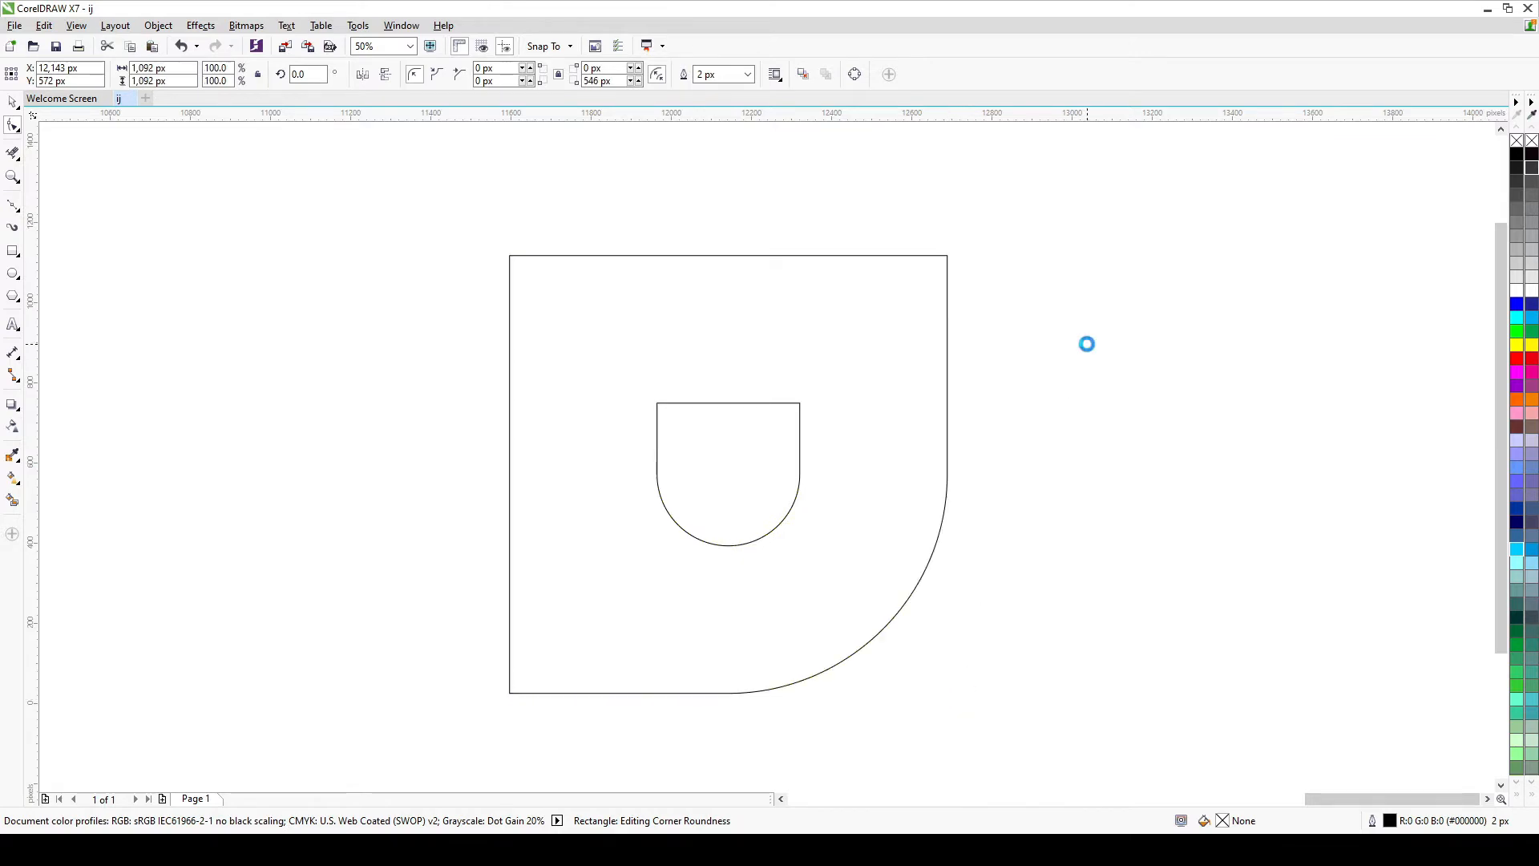
{"action": "left_click_drag", "start_coordinate": [509, 693], "coordinate": [1138, 807]}
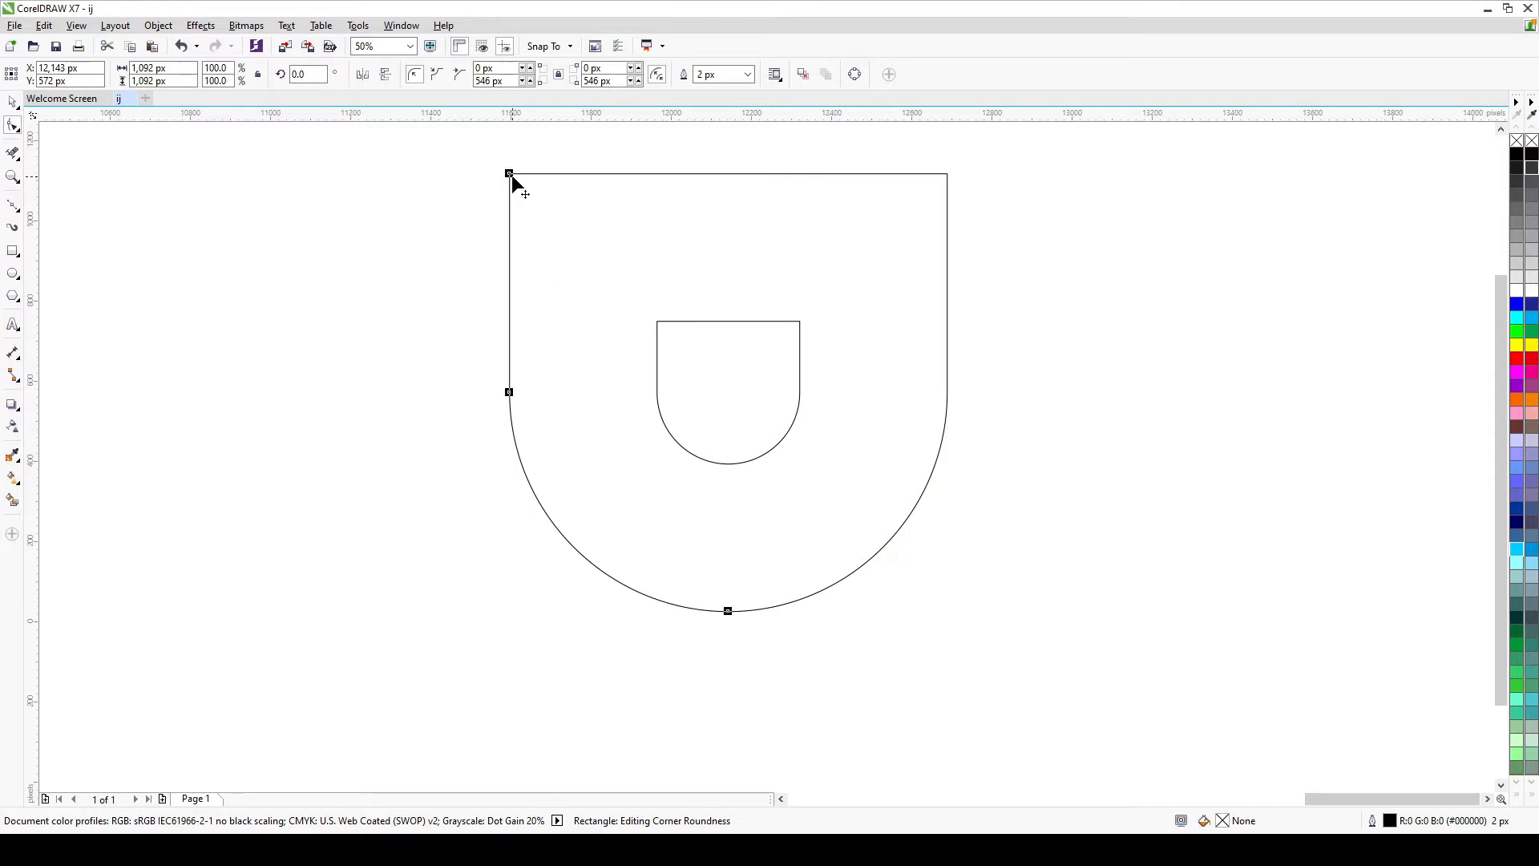
{"action": "left_click_drag", "start_coordinate": [729, 612], "coordinate": [666, 597]}
- Select both round-bottomed shapes and move them down together to about Y 136 px
{"action": "left_click", "coordinate": [12, 101]}
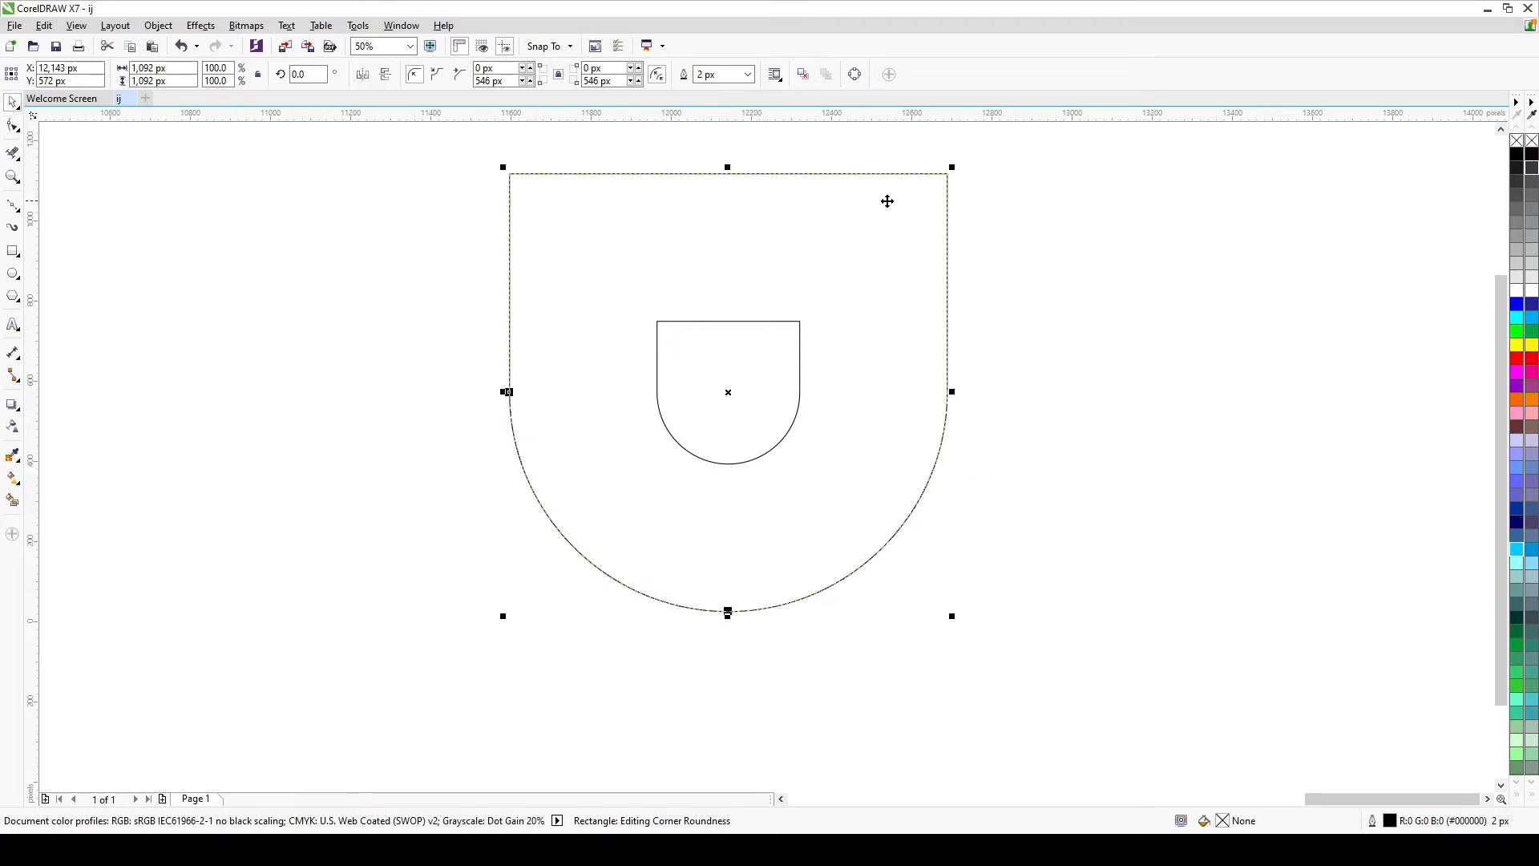
{"action": "left_click_drag", "start_coordinate": [978, 145], "coordinate": [383, 781]}
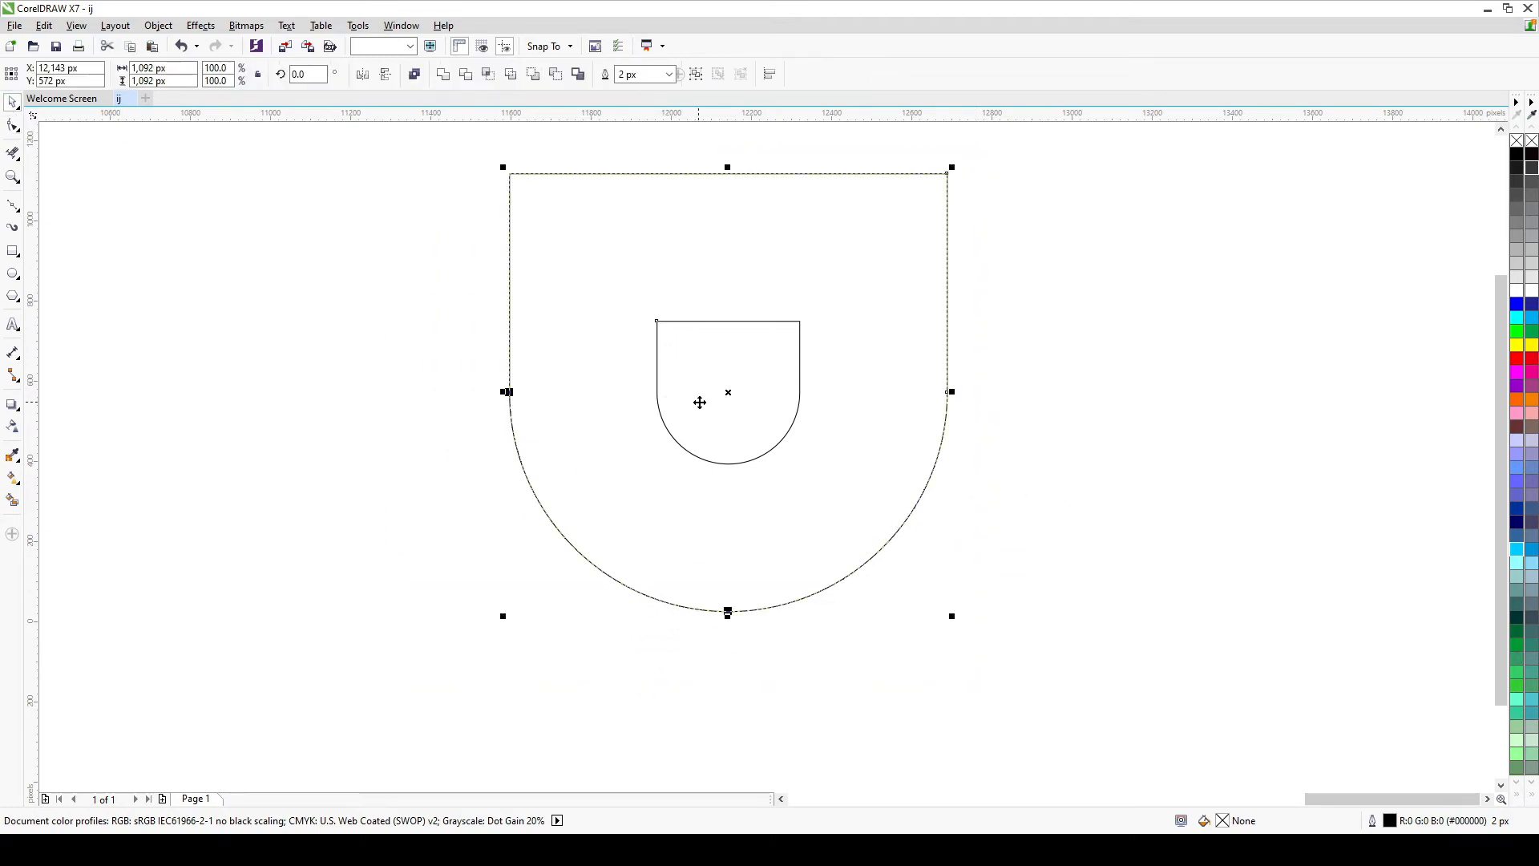
{"action": "left_click_drag", "start_coordinate": [728, 394], "coordinate": [725, 567]}
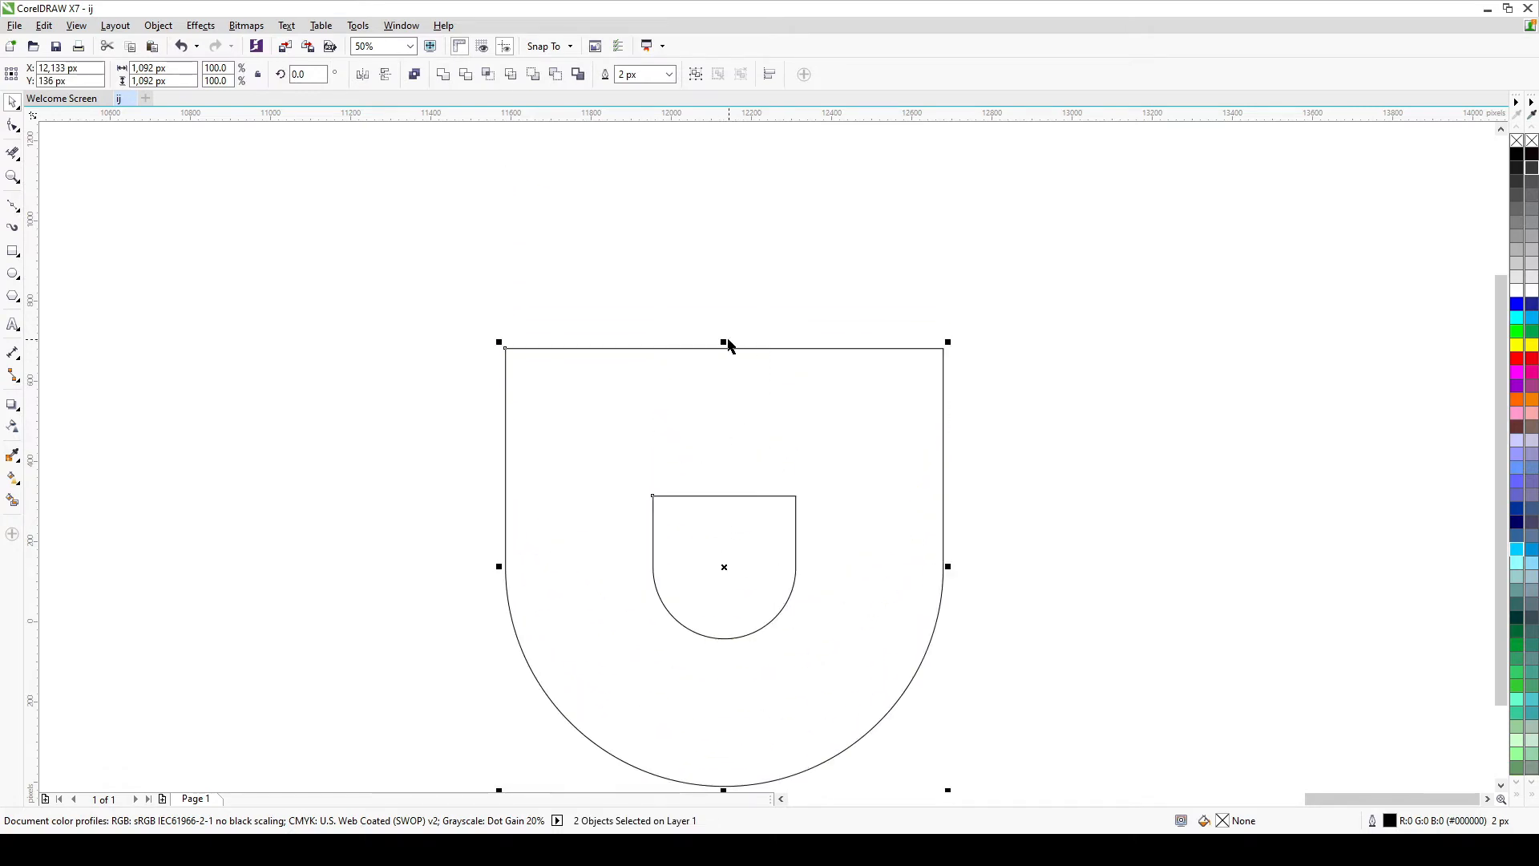
{"action": "left_click_drag", "start_coordinate": [724, 343], "coordinate": [728, 189]}
{"action": "scroll", "coordinate": [740, 289], "scroll_direction": "down", "scroll_amount": 2}
{"action": "key", "text": "ctrl+z"}
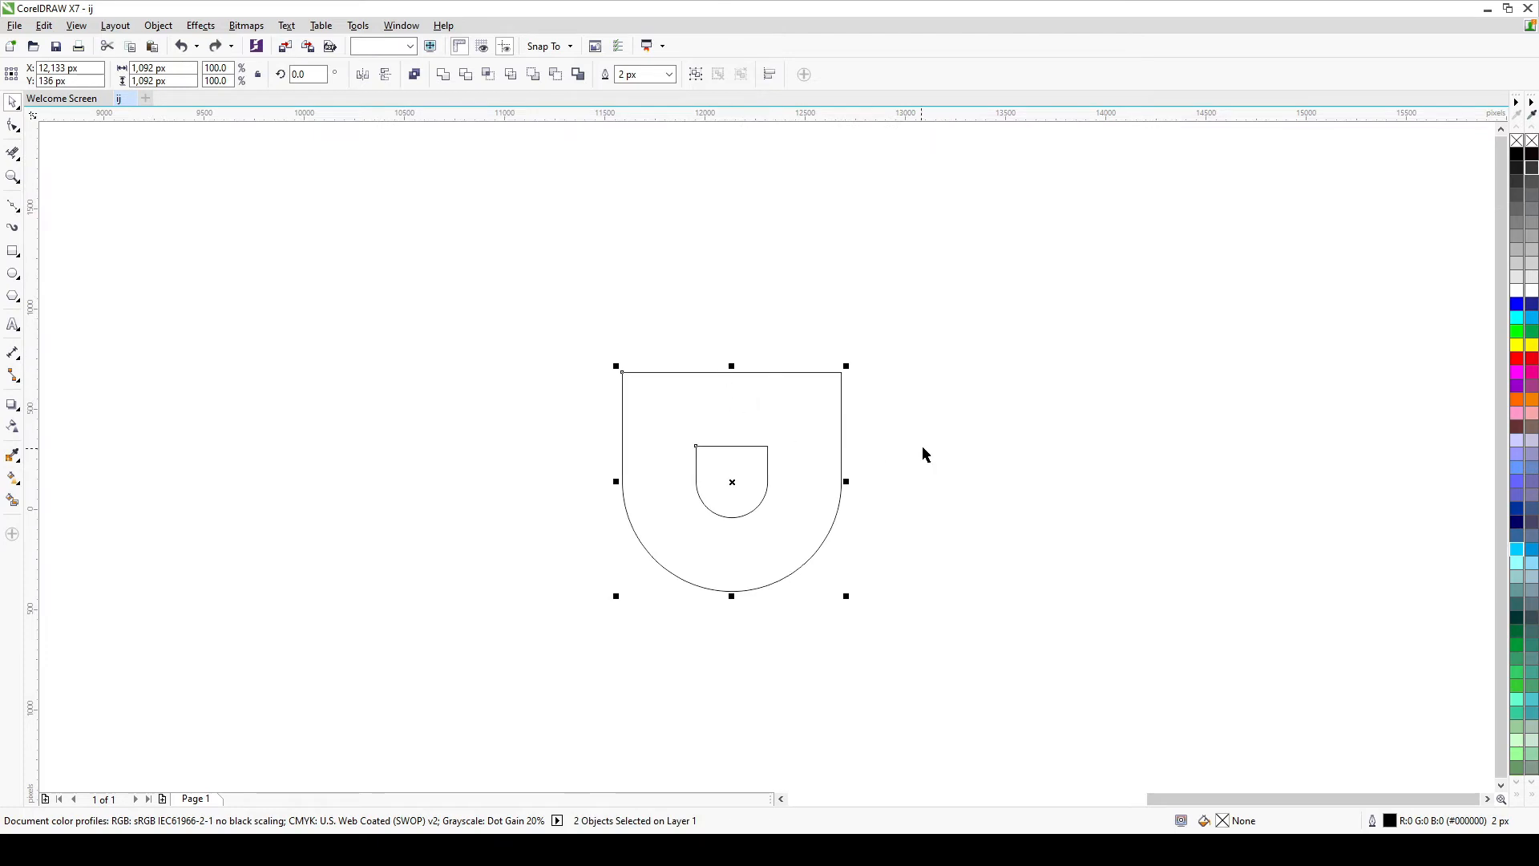
{"action": "left_click", "coordinate": [921, 444]}
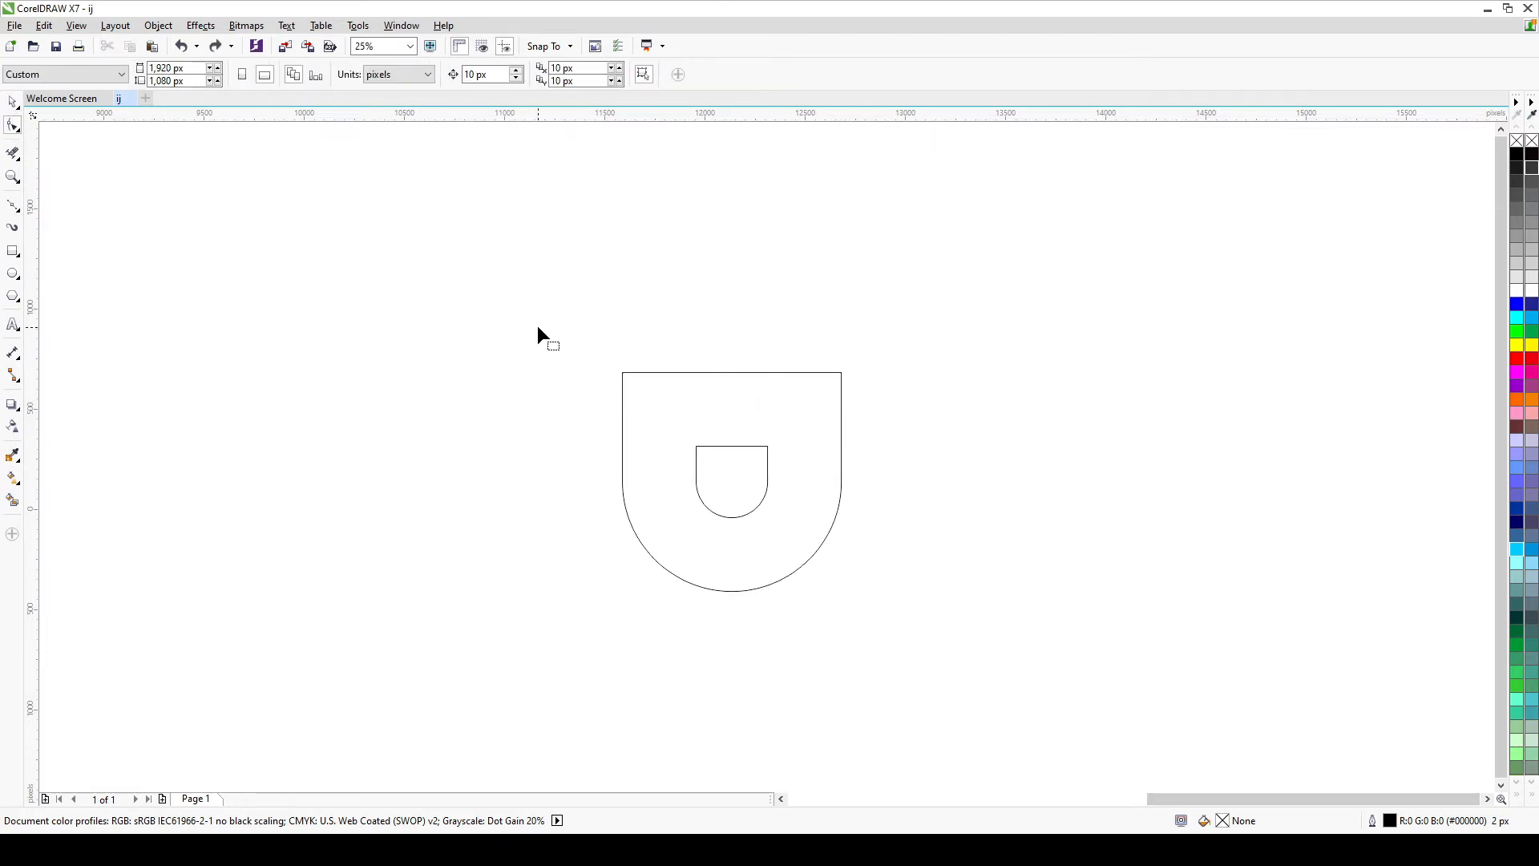
- Stretch the outer shape upward, then stretch the inner shape upward past the outer shape's top edge
{"action": "left_click", "coordinate": [737, 420]}
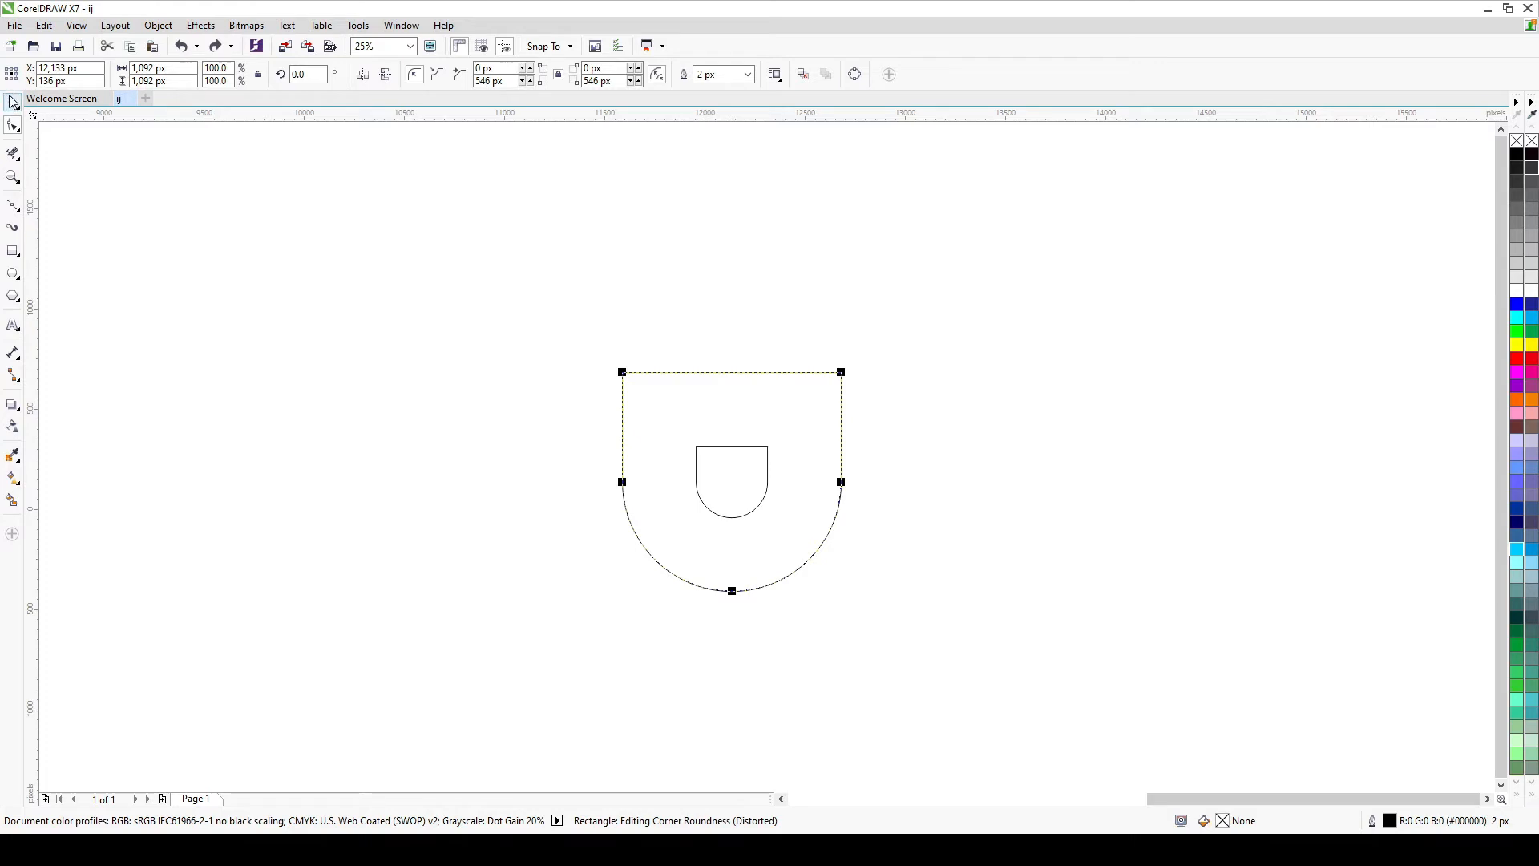
{"action": "left_click", "coordinate": [12, 101]}
{"action": "left_click_drag", "start_coordinate": [731, 371], "coordinate": [747, 181]}
{"action": "left_click", "coordinate": [731, 477]}
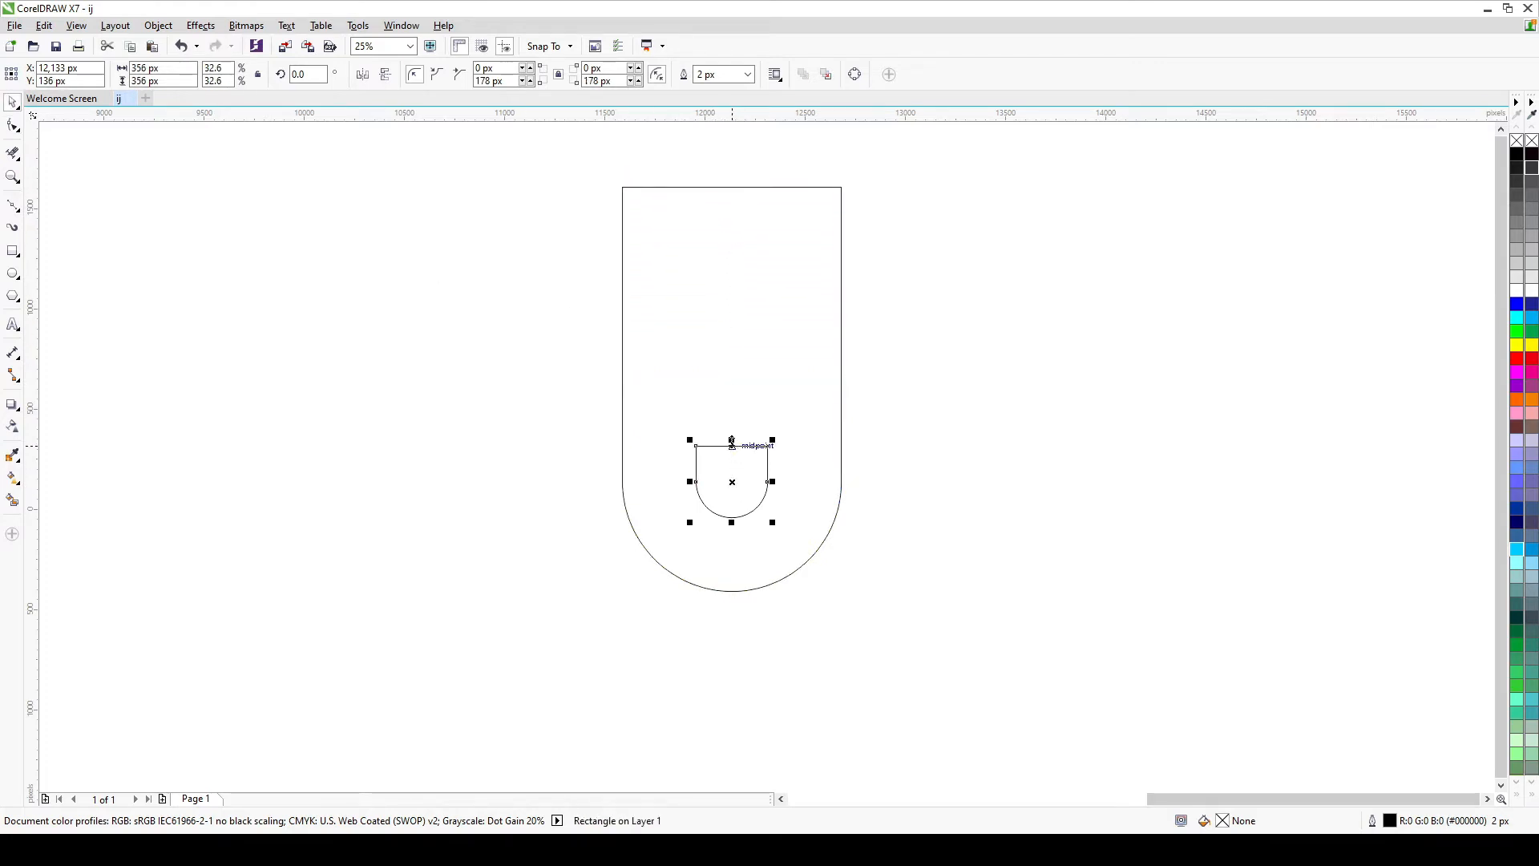
{"action": "left_click_drag", "start_coordinate": [731, 446], "coordinate": [749, 164]}
{"action": "left_click", "coordinate": [942, 319]}
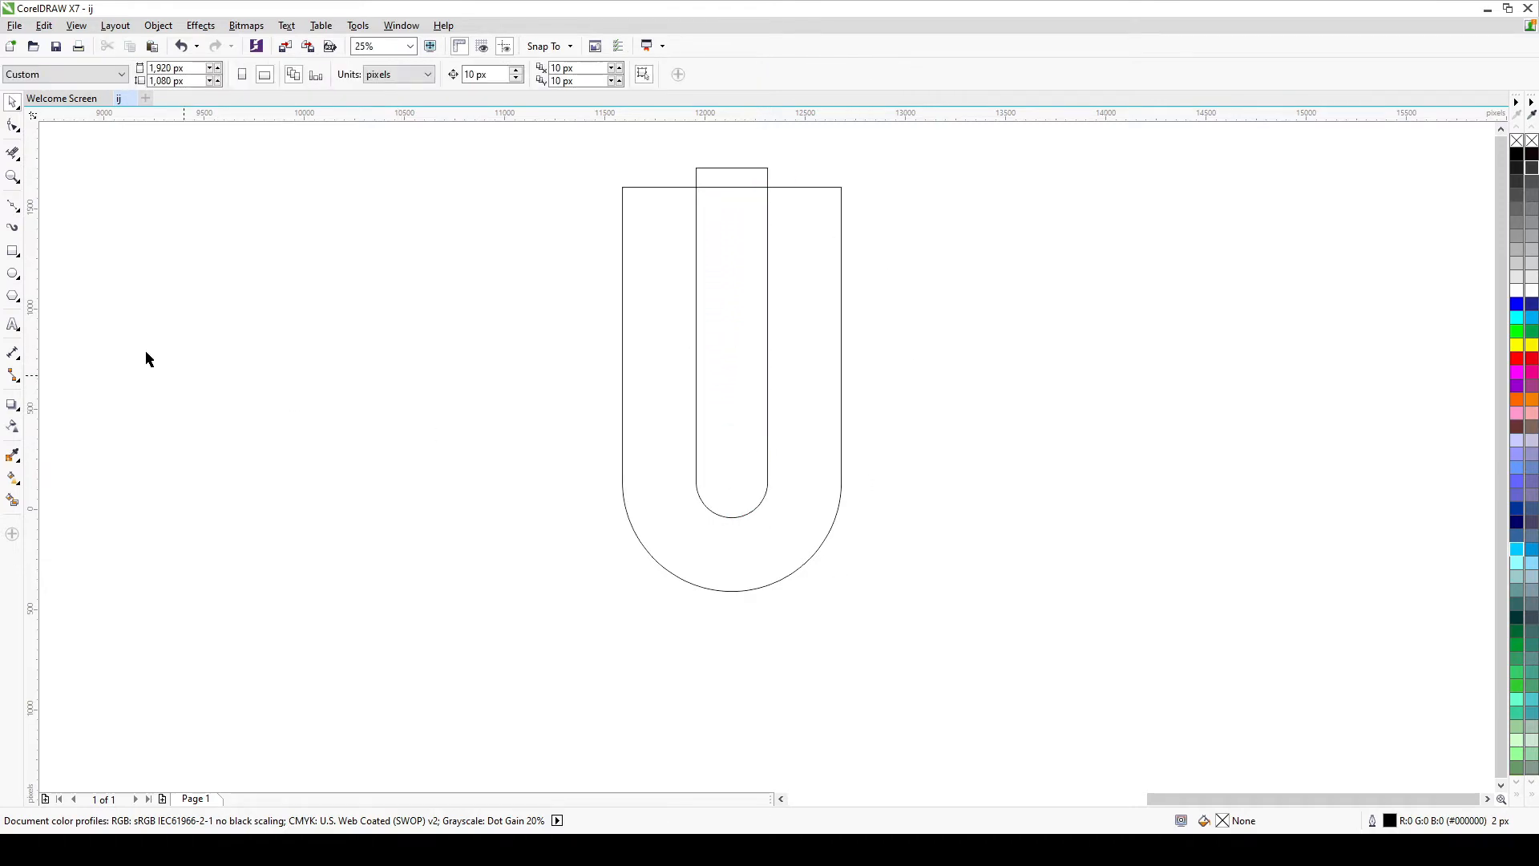
- Draw a circle about 368 px wide fitting across the U's right stem and move it up to about Y 1,302 px
{"action": "left_click", "coordinate": [12, 273]}
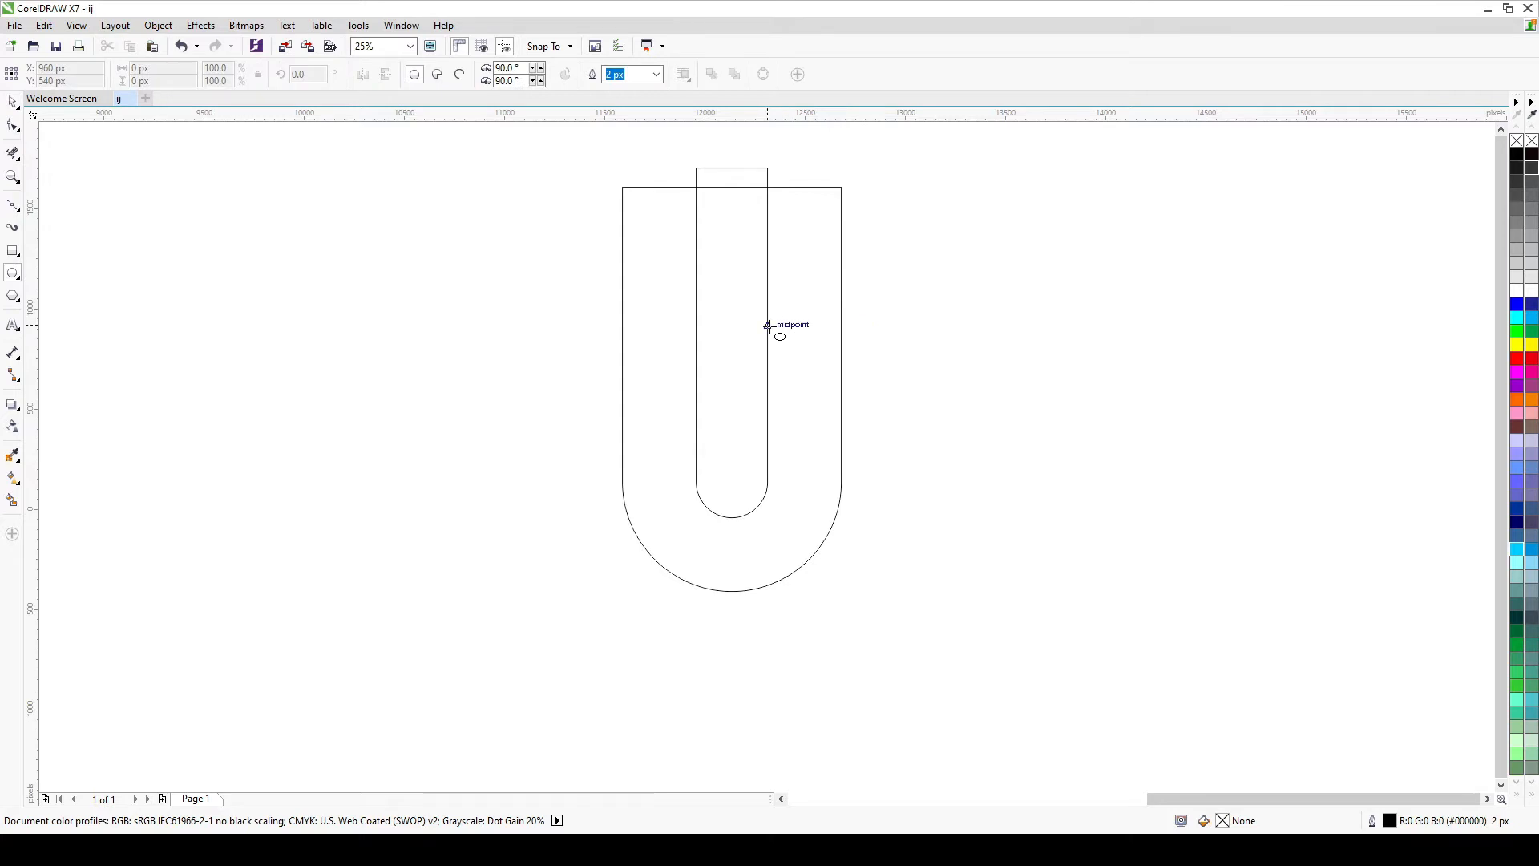
{"action": "mouse_move", "coordinate": [768, 303]}
{"action": "left_mouse_down"}
{"action": "mouse_move", "coordinate": [825, 385]}
{"action": "mouse_move", "coordinate": [812, 389]}
{"action": "mouse_move", "coordinate": [842, 337]}
{"action": "mouse_move", "coordinate": [804, 341]}
{"action": "left_mouse_up"}
{"action": "key", "text": "space"}
{"action": "left_click", "coordinate": [801, 333]}
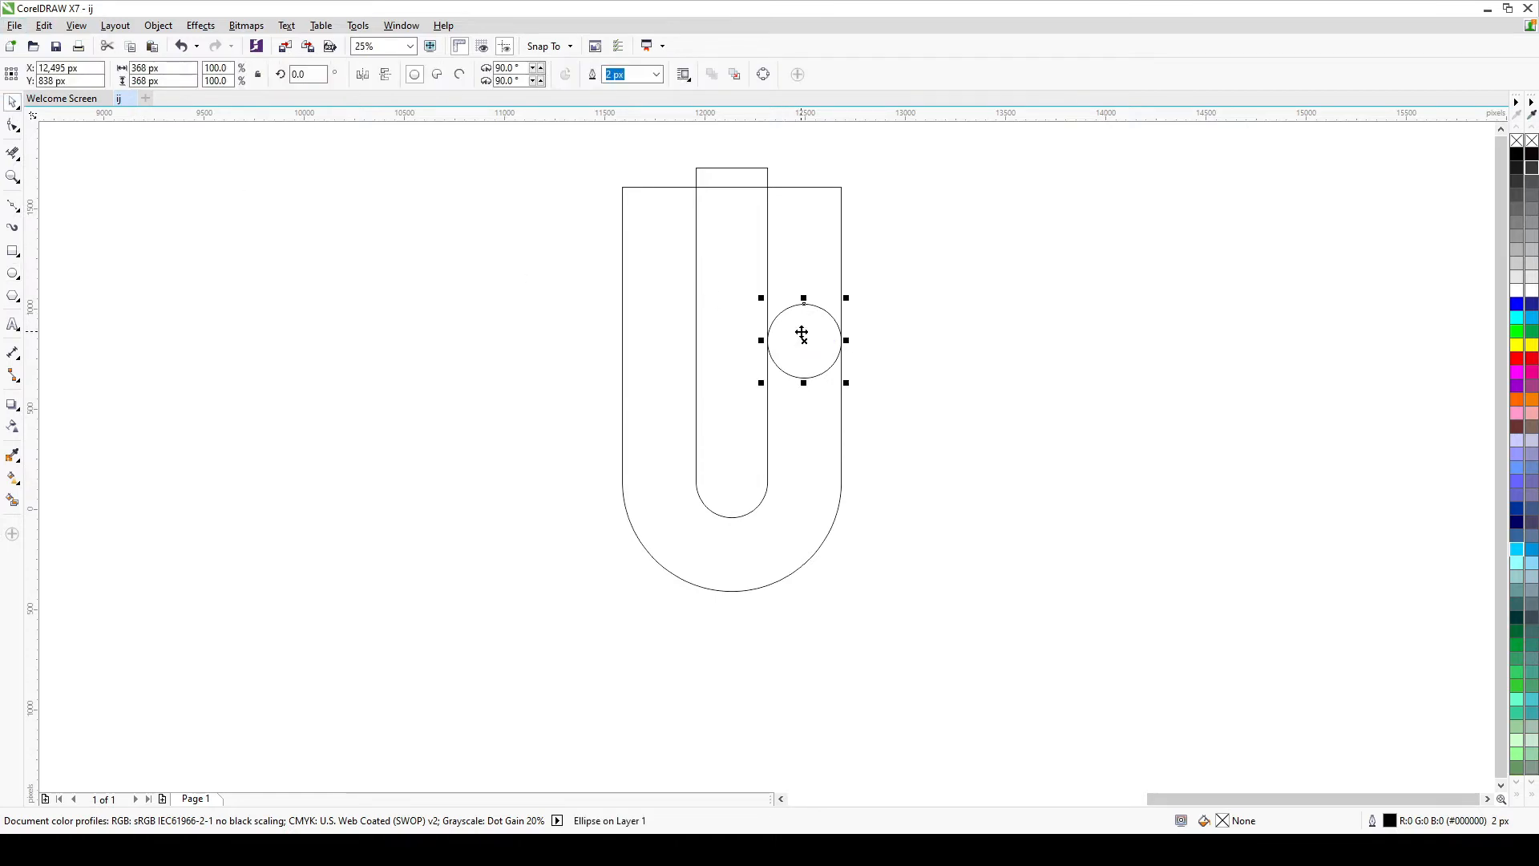
{"action": "left_click_drag", "start_coordinate": [804, 338], "coordinate": [795, 247]}
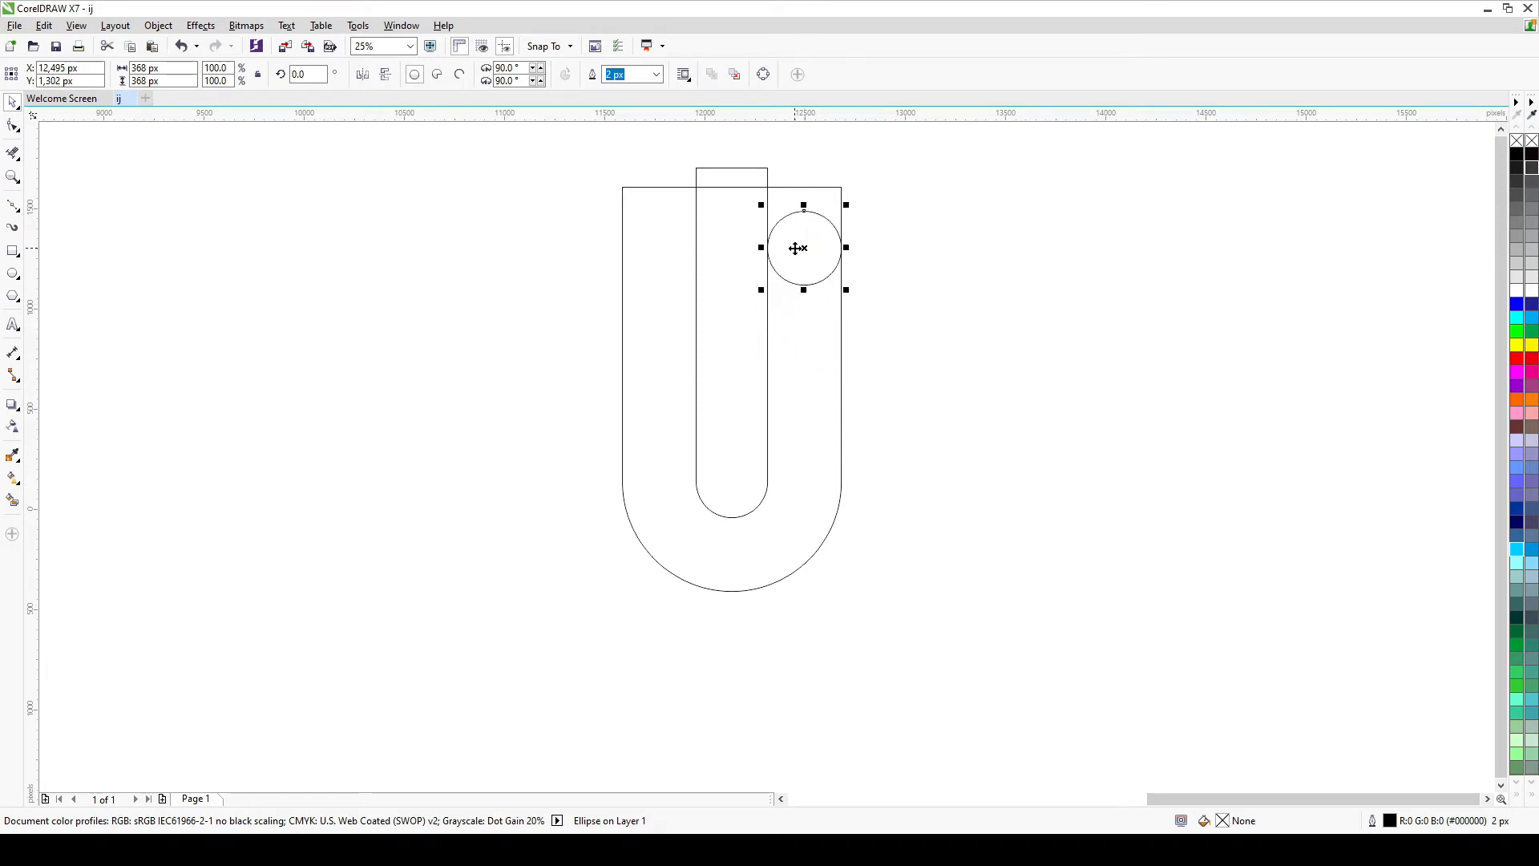
{"action": "left_click", "coordinate": [944, 267]}
- Stretch the outer shape upward to about 2,476 px tall
{"action": "left_click", "coordinate": [798, 256]}
{"action": "left_click", "coordinate": [783, 187]}
{"action": "left_click_drag", "start_coordinate": [731, 178], "coordinate": [729, 131]}
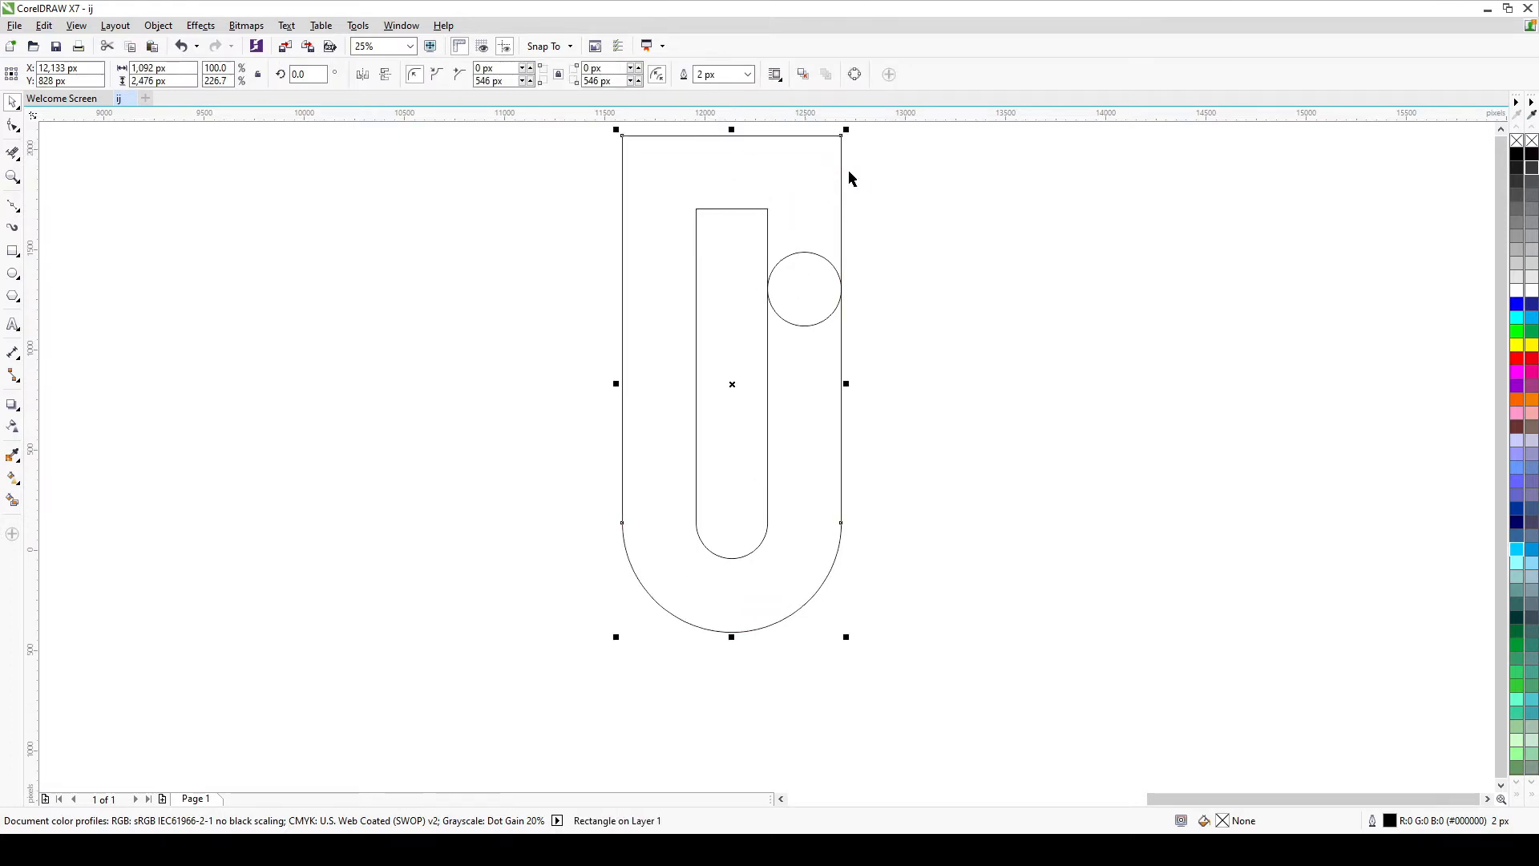
{"action": "scroll", "coordinate": [870, 435], "scroll_direction": "down", "scroll_amount": 2}
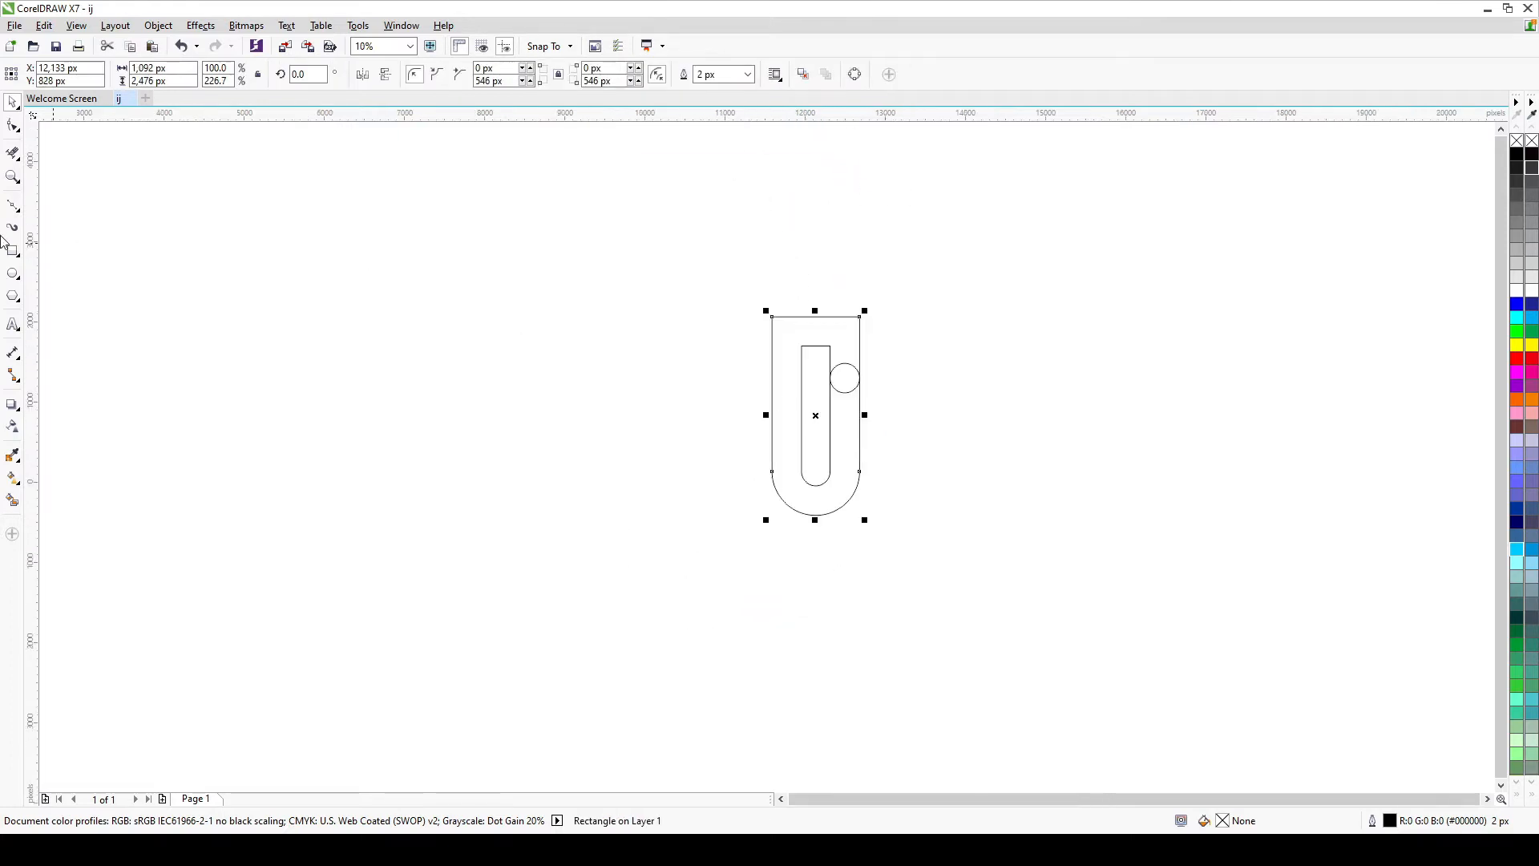
{"action": "left_click", "coordinate": [13, 177]}
{"action": "left_click_drag", "start_coordinate": [676, 230], "coordinate": [953, 563]}
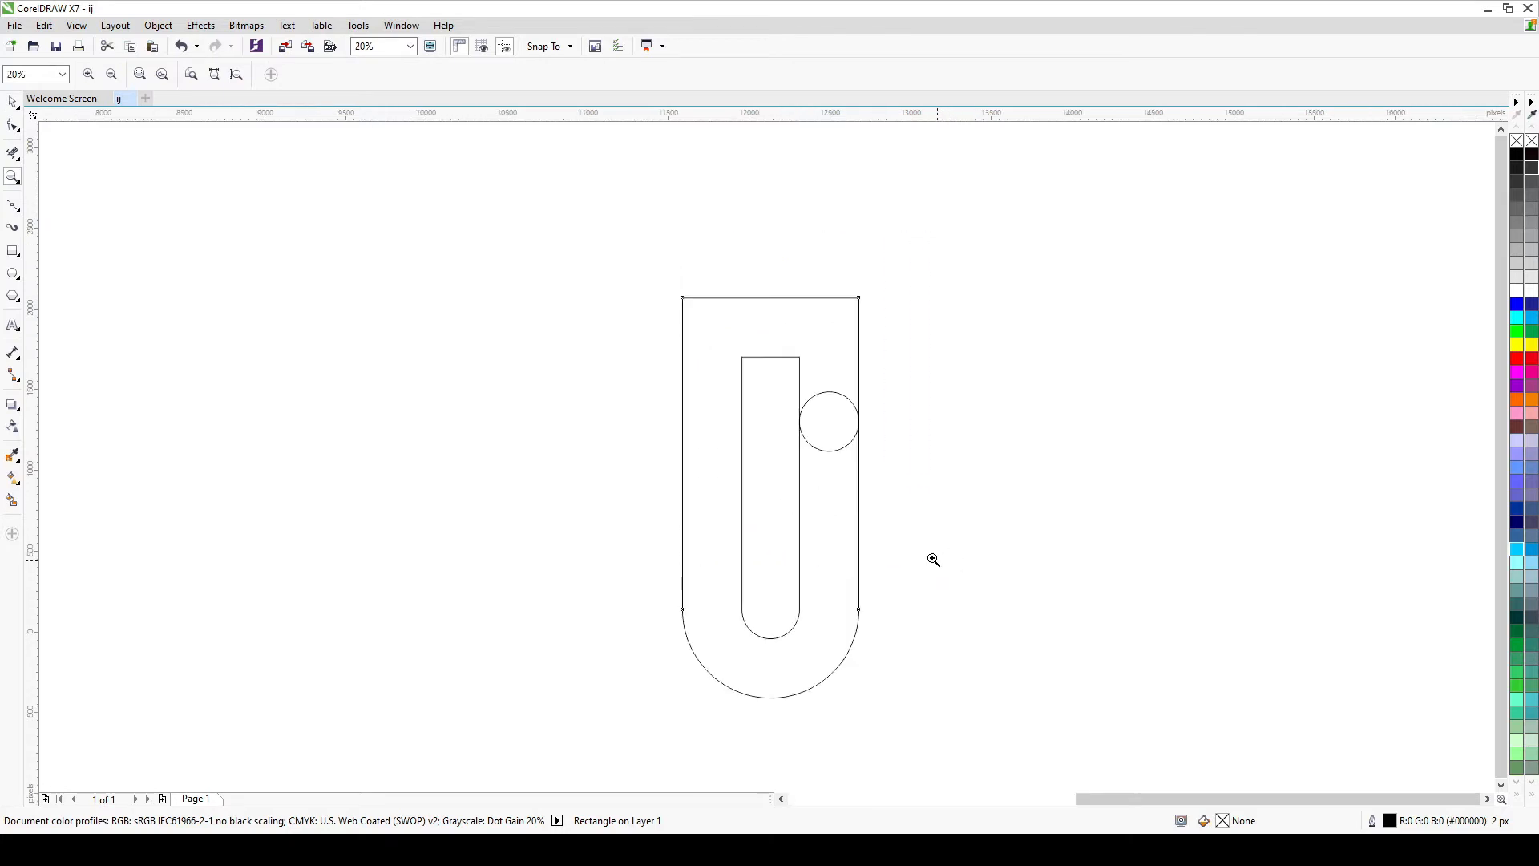
{"action": "left_click", "coordinate": [12, 102]}
{"action": "left_click", "coordinate": [923, 393]}
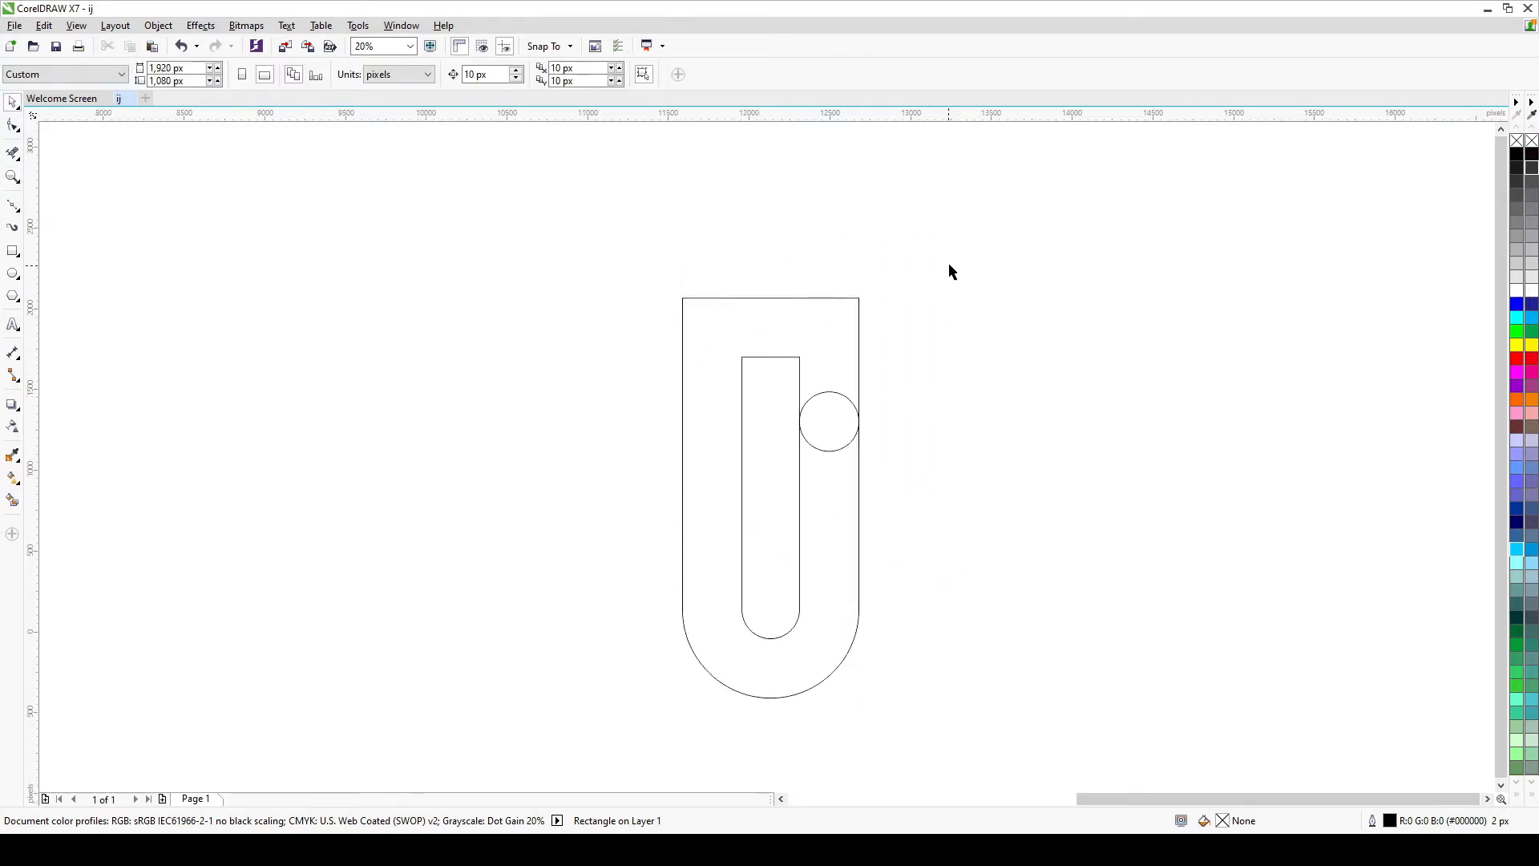
{"action": "left_click_drag", "start_coordinate": [955, 239], "coordinate": [498, 735]}
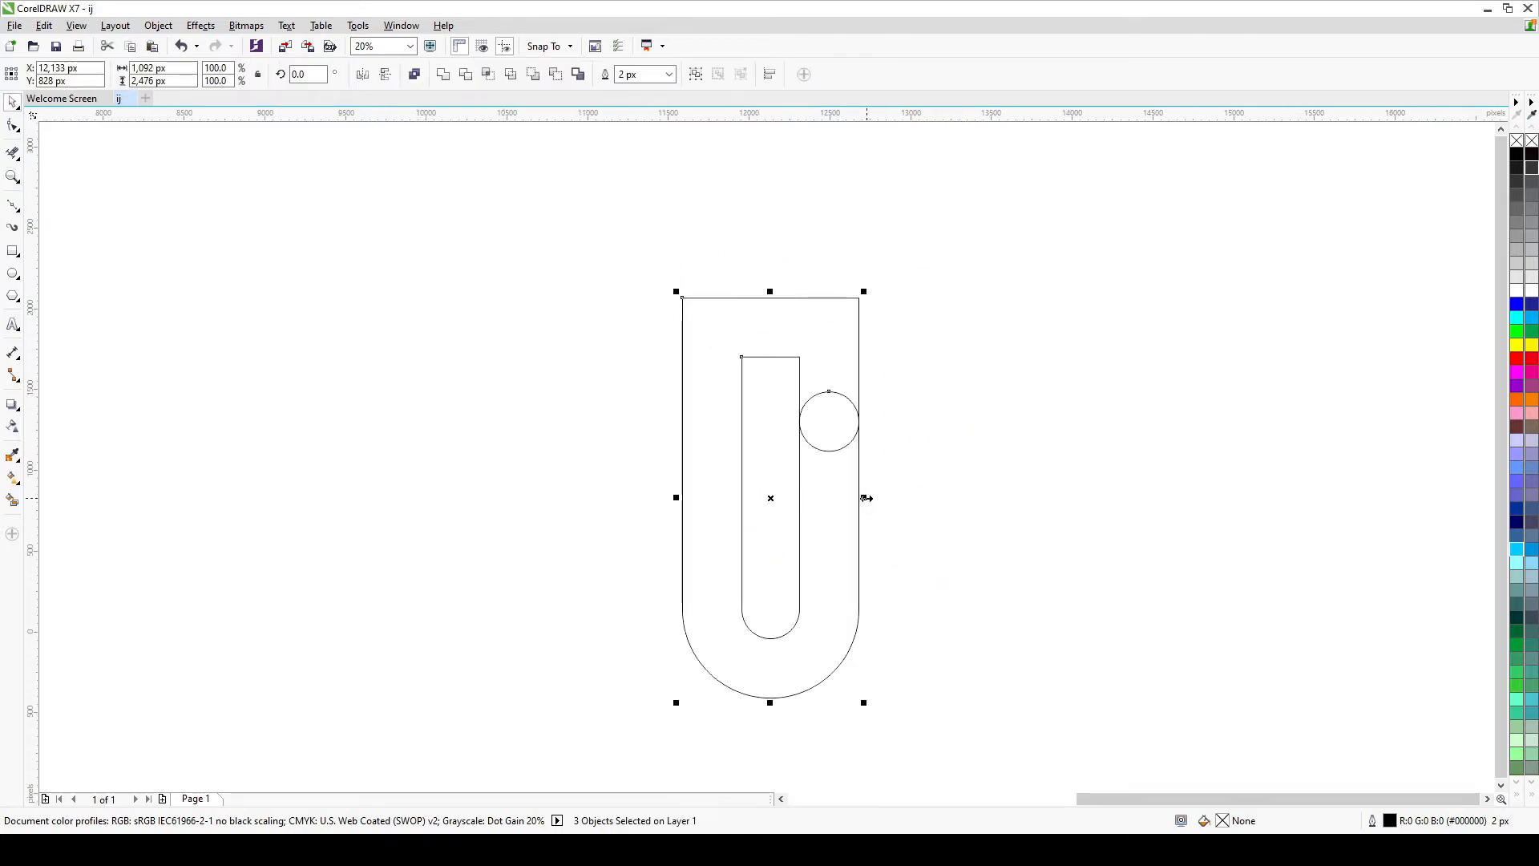
{"action": "left_click_drag", "start_coordinate": [865, 498], "coordinate": [949, 496]}
{"action": "key", "text": "ctrl+z"}
{"action": "left_click", "coordinate": [989, 489]}
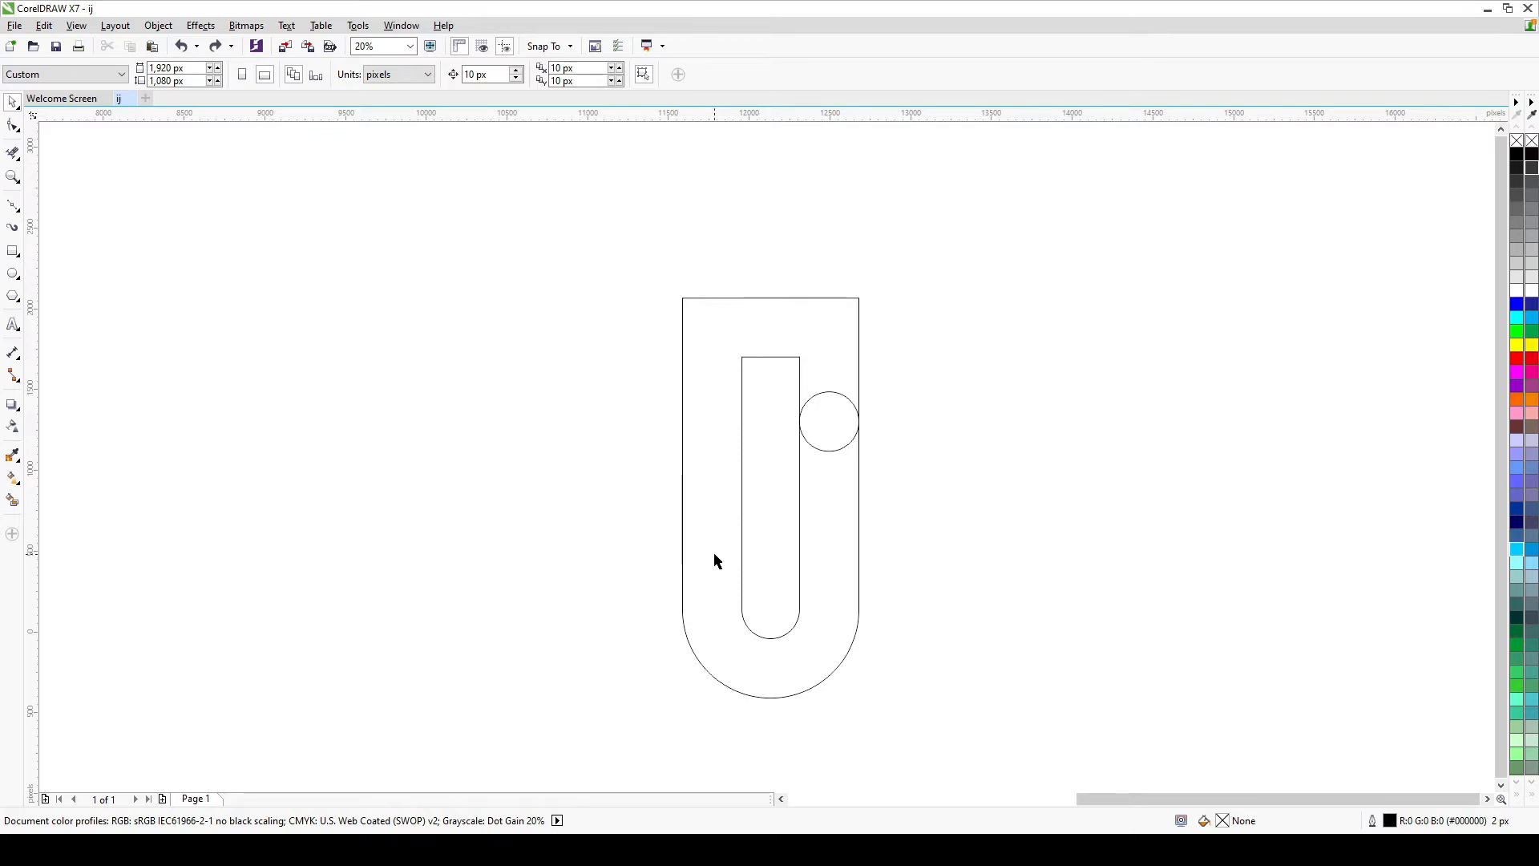
- Stretch the inner shape upward past the outer shape's top edge, to about 2,428 px tall
{"action": "left_click", "coordinate": [846, 437]}
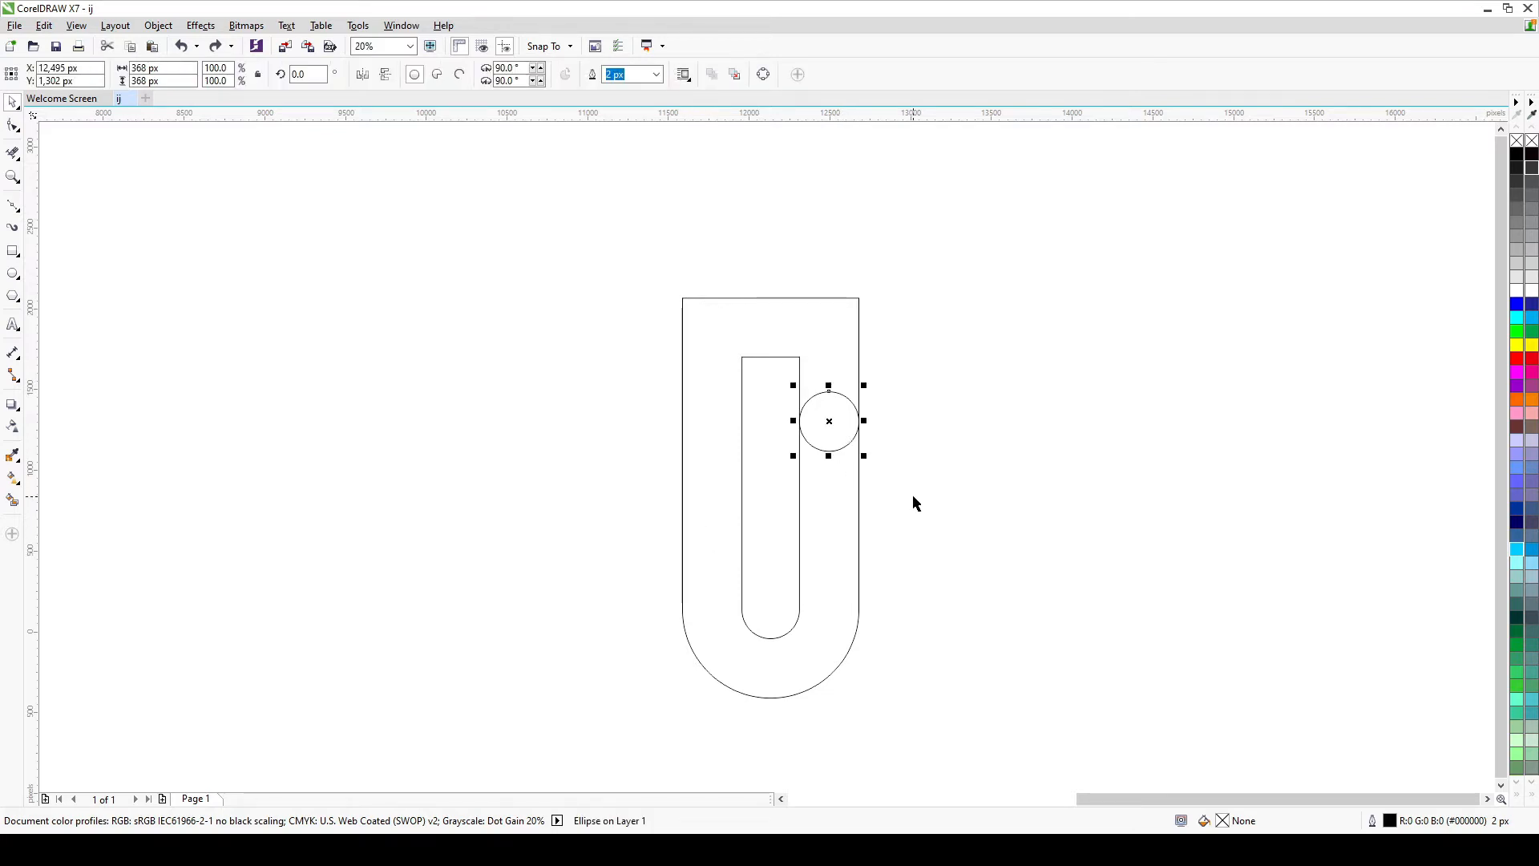
{"action": "left_click", "coordinate": [774, 358]}
{"action": "left_click_drag", "start_coordinate": [771, 350], "coordinate": [770, 239]}
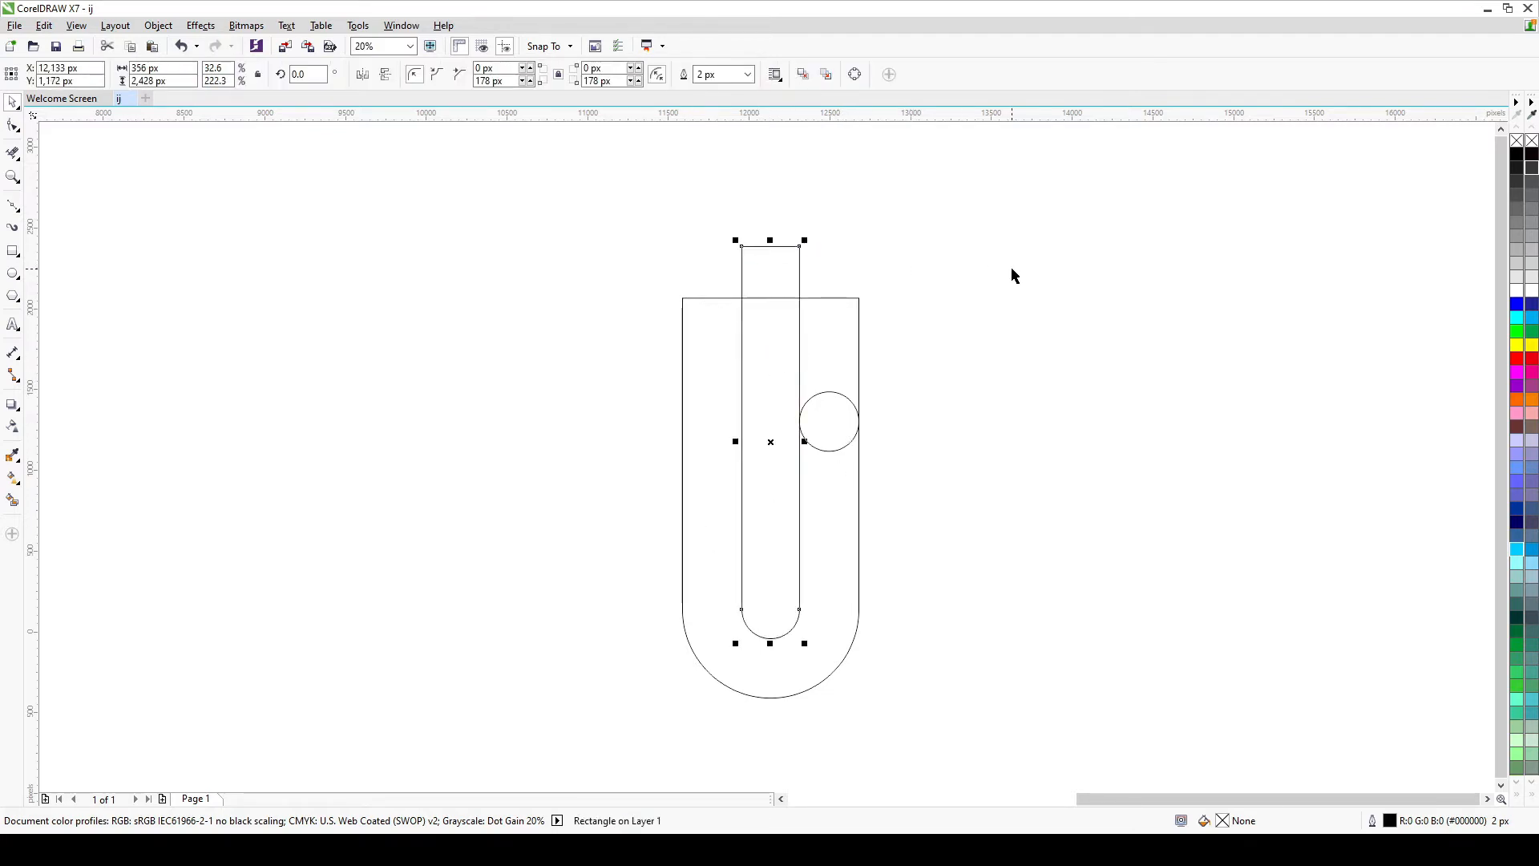
{"action": "left_click", "coordinate": [1012, 275]}
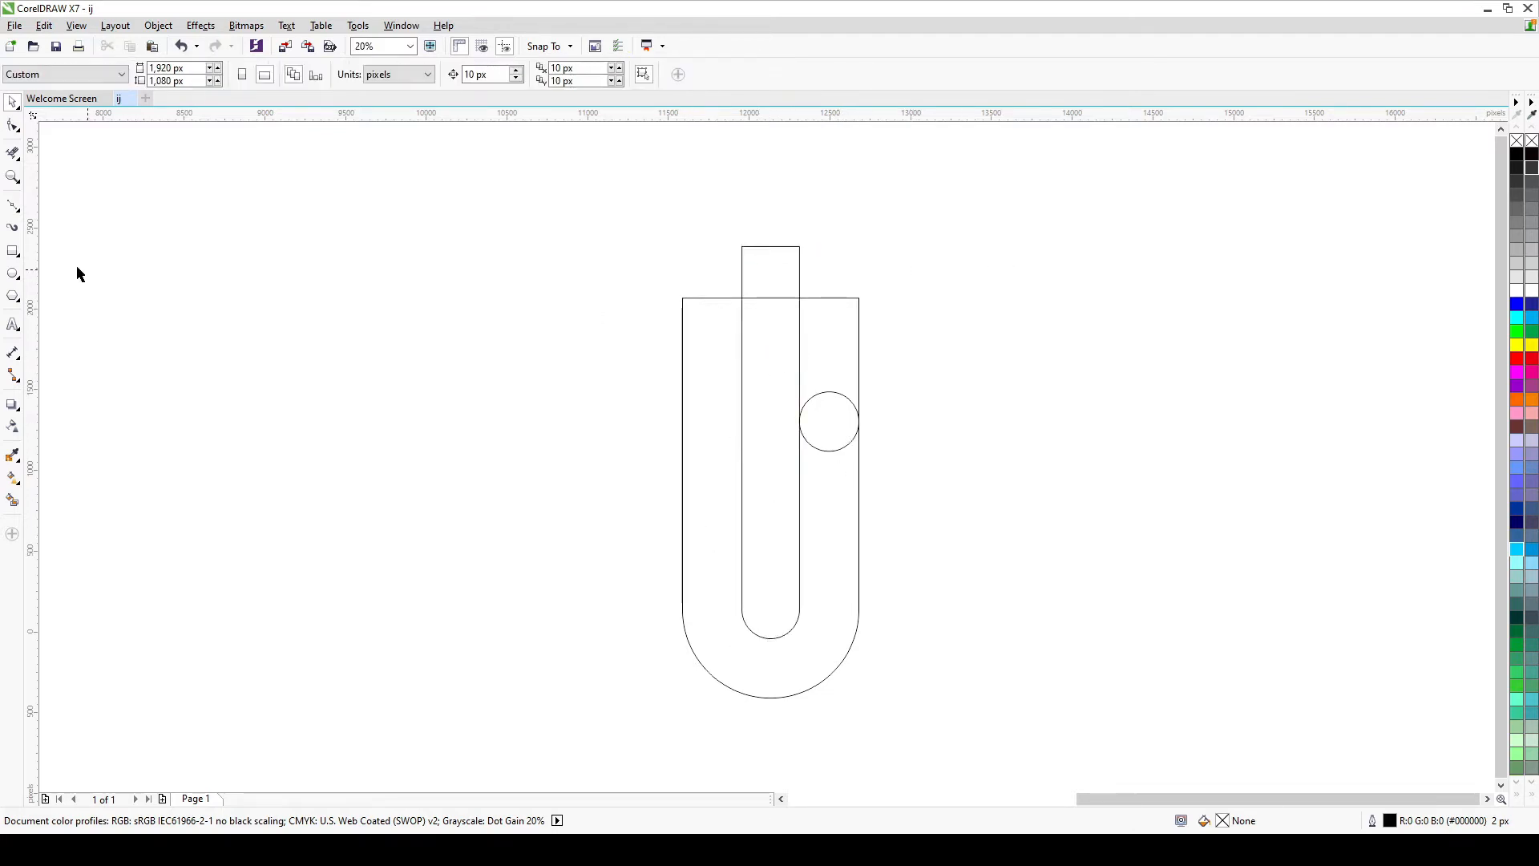
- Create two larger concentric copies of the right stem's circle, the largest about 1,142 px wide
{"action": "left_click", "coordinate": [828, 420]}
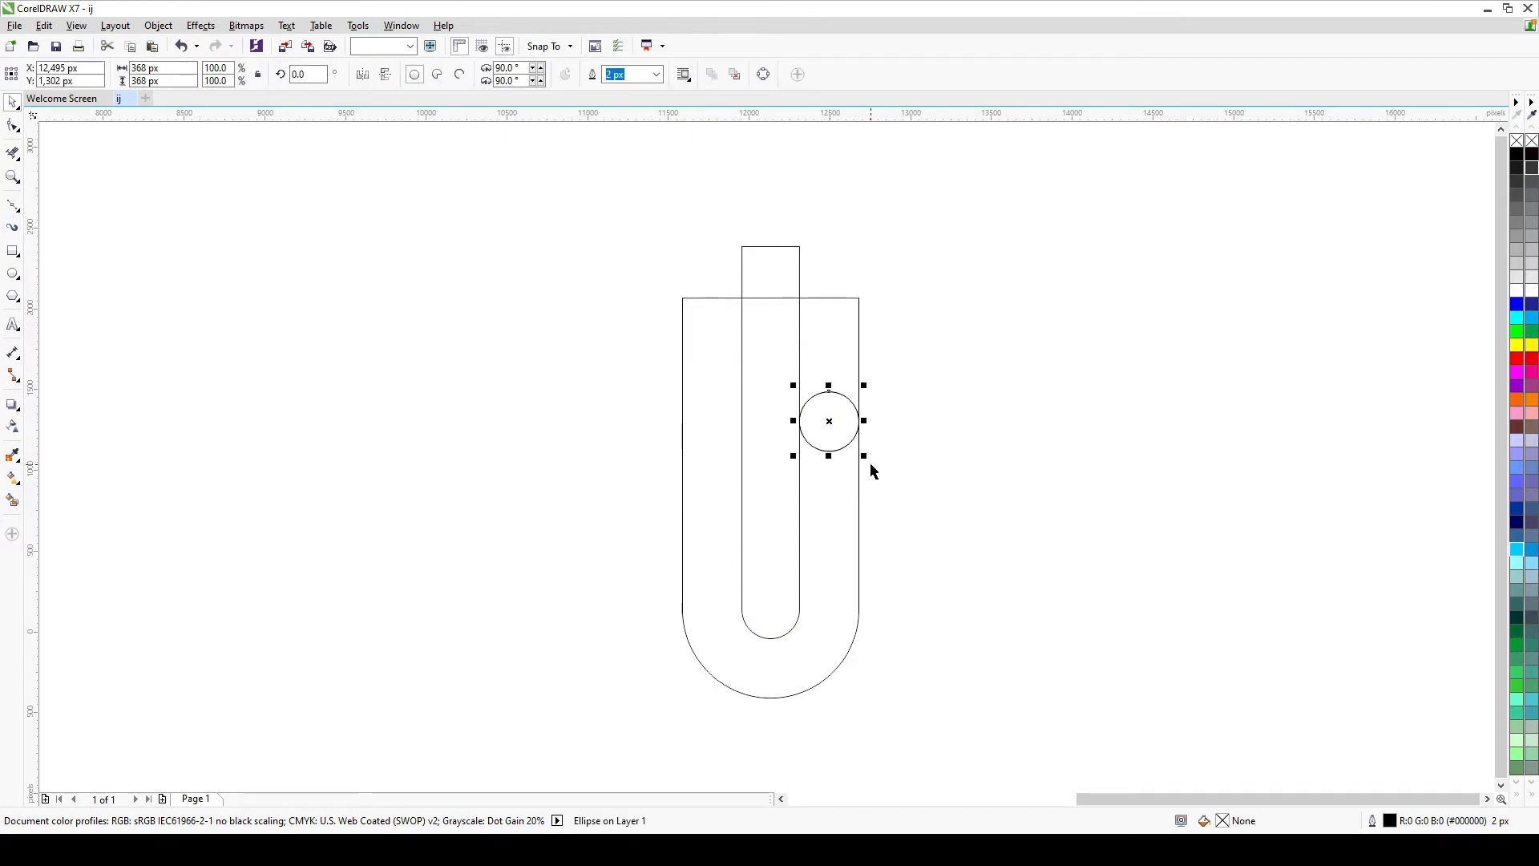
{"action": "left_click_drag", "start_coordinate": [862, 456], "coordinate": [925, 530]}
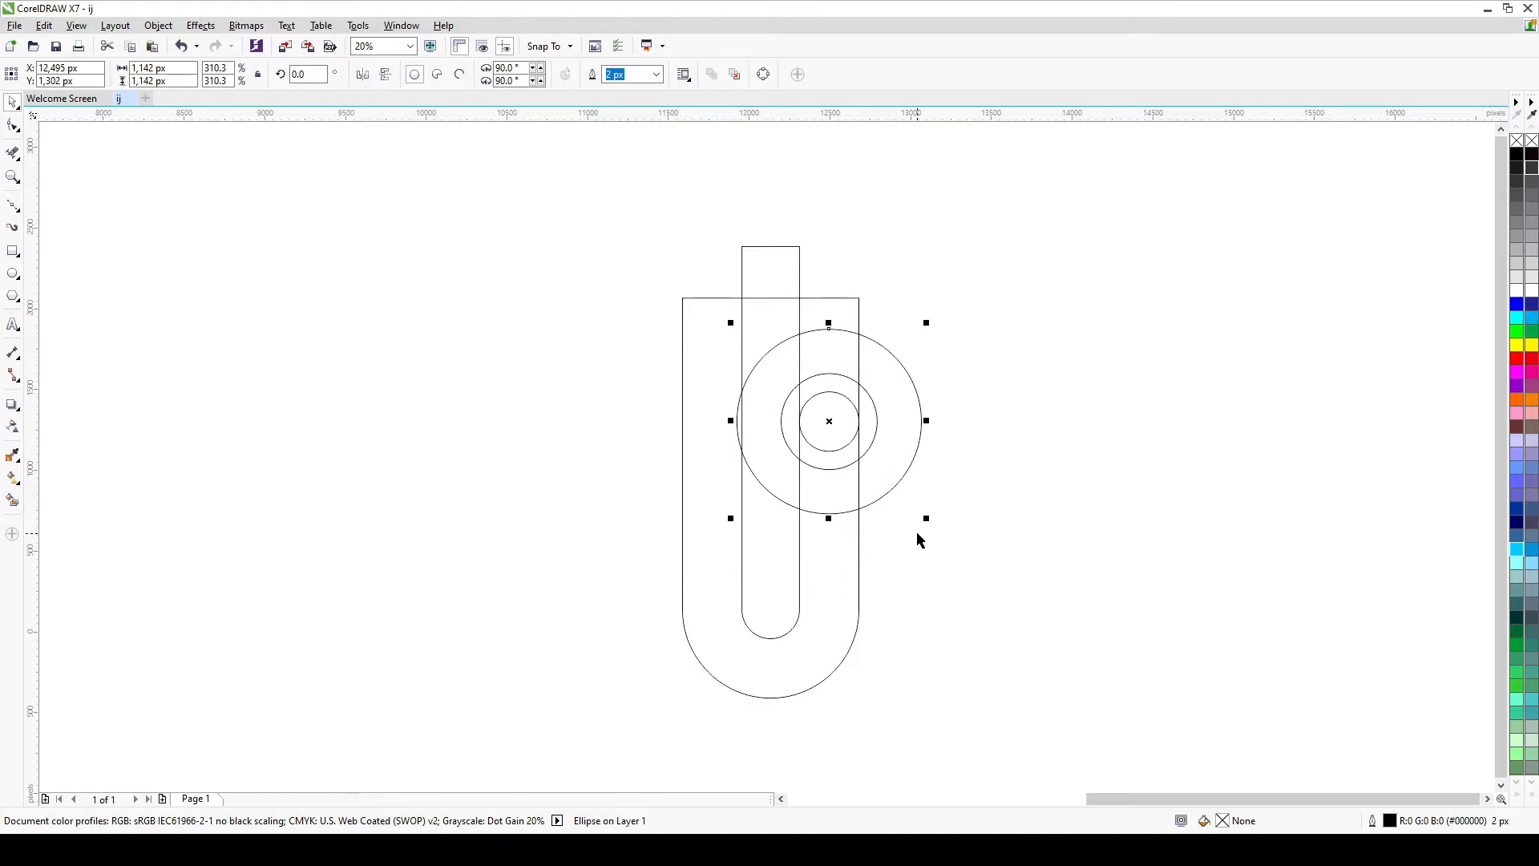
{"action": "left_click", "coordinate": [873, 552]}
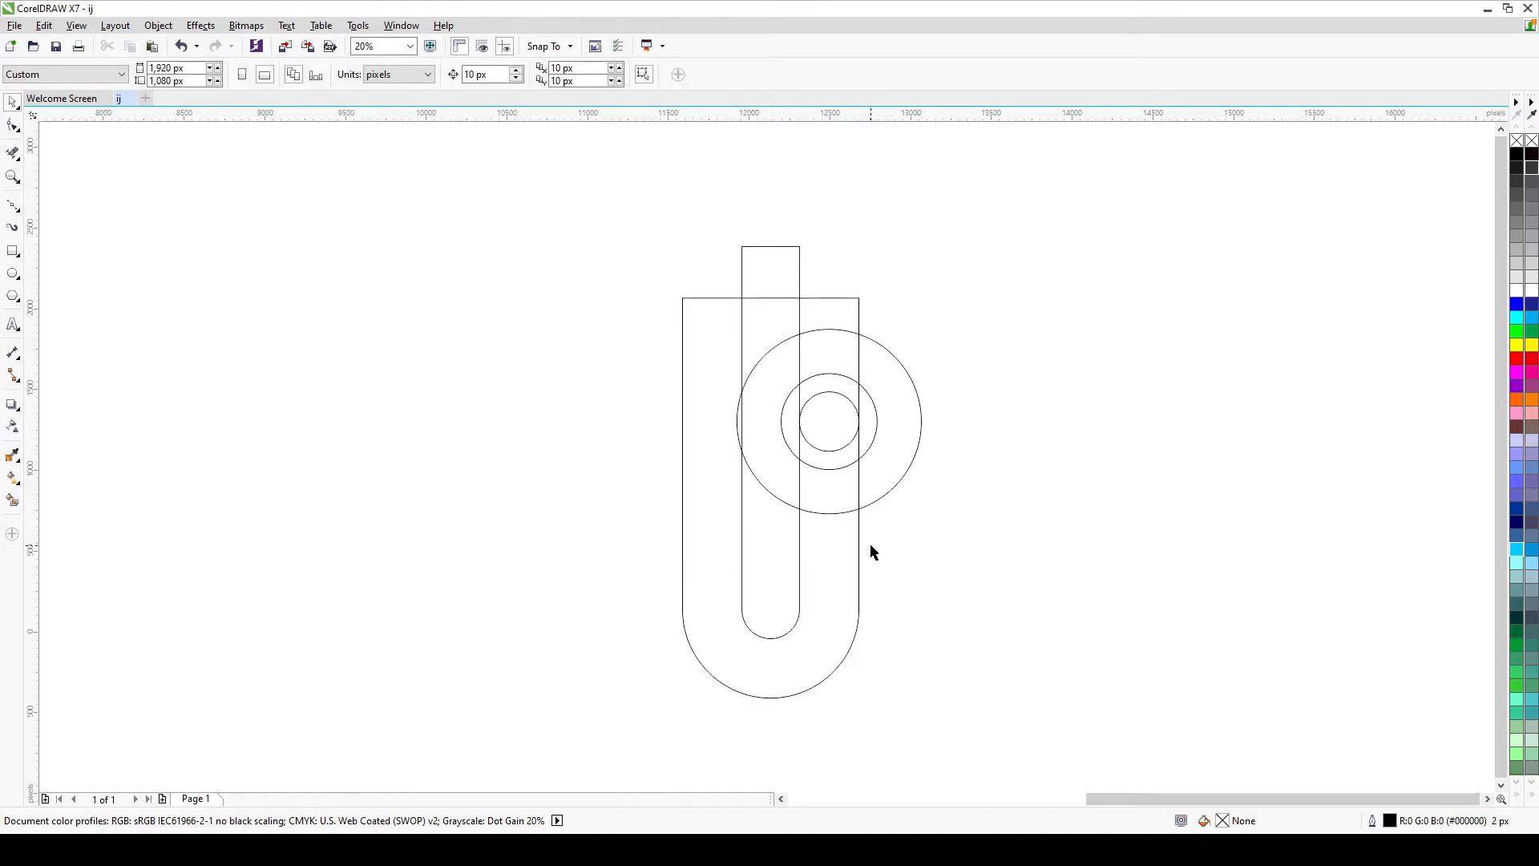
- Use Virtual Segment Delete to remove the circle arcs outside the right stem and the lines across the central channel
{"action": "left_click", "coordinate": [12, 153]}
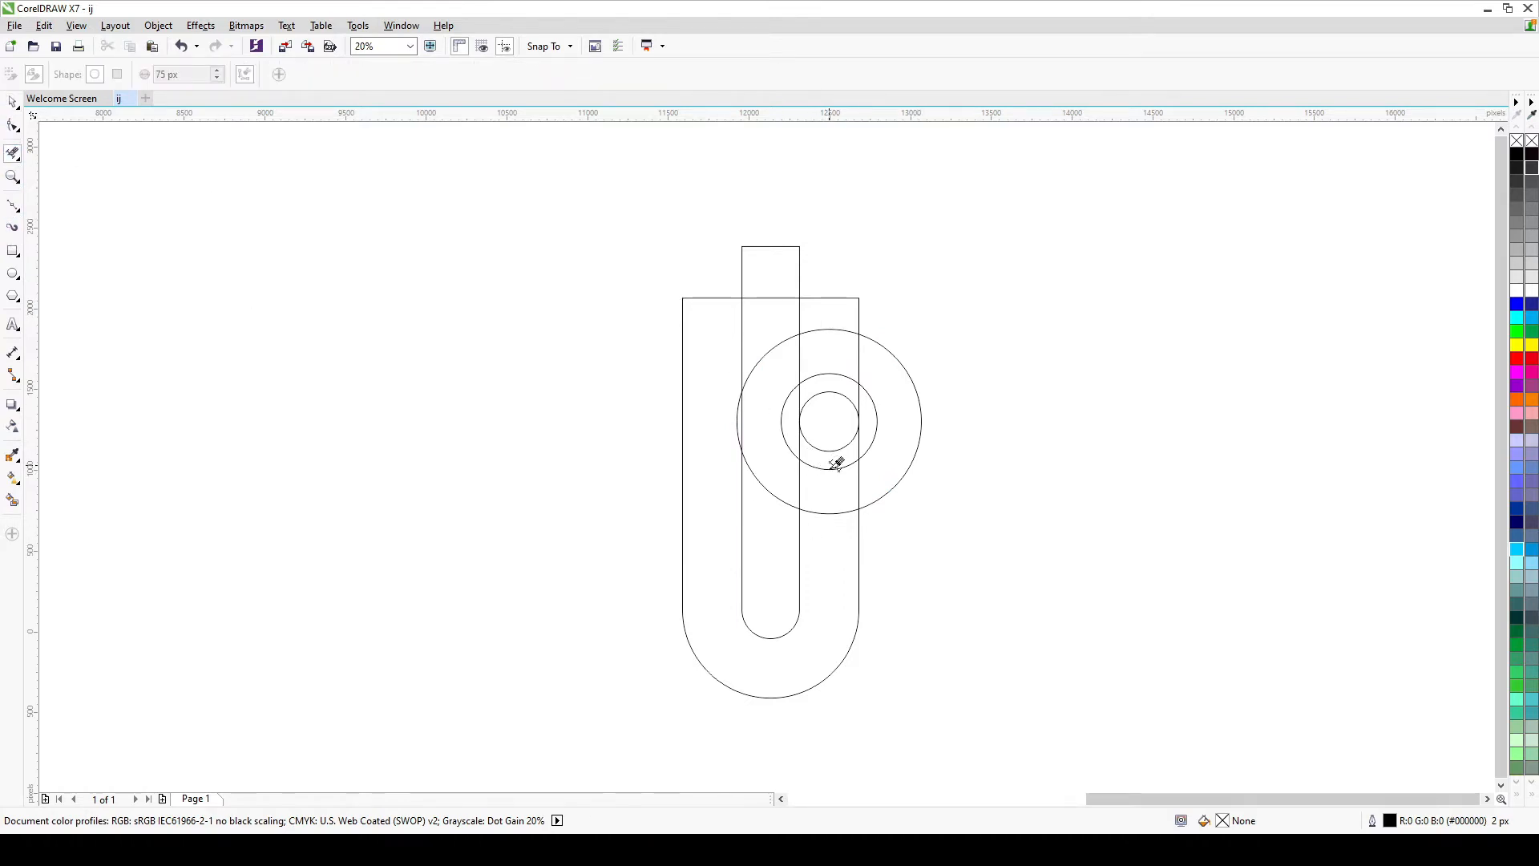
{"action": "left_click_drag", "start_coordinate": [902, 319], "coordinate": [878, 433]}
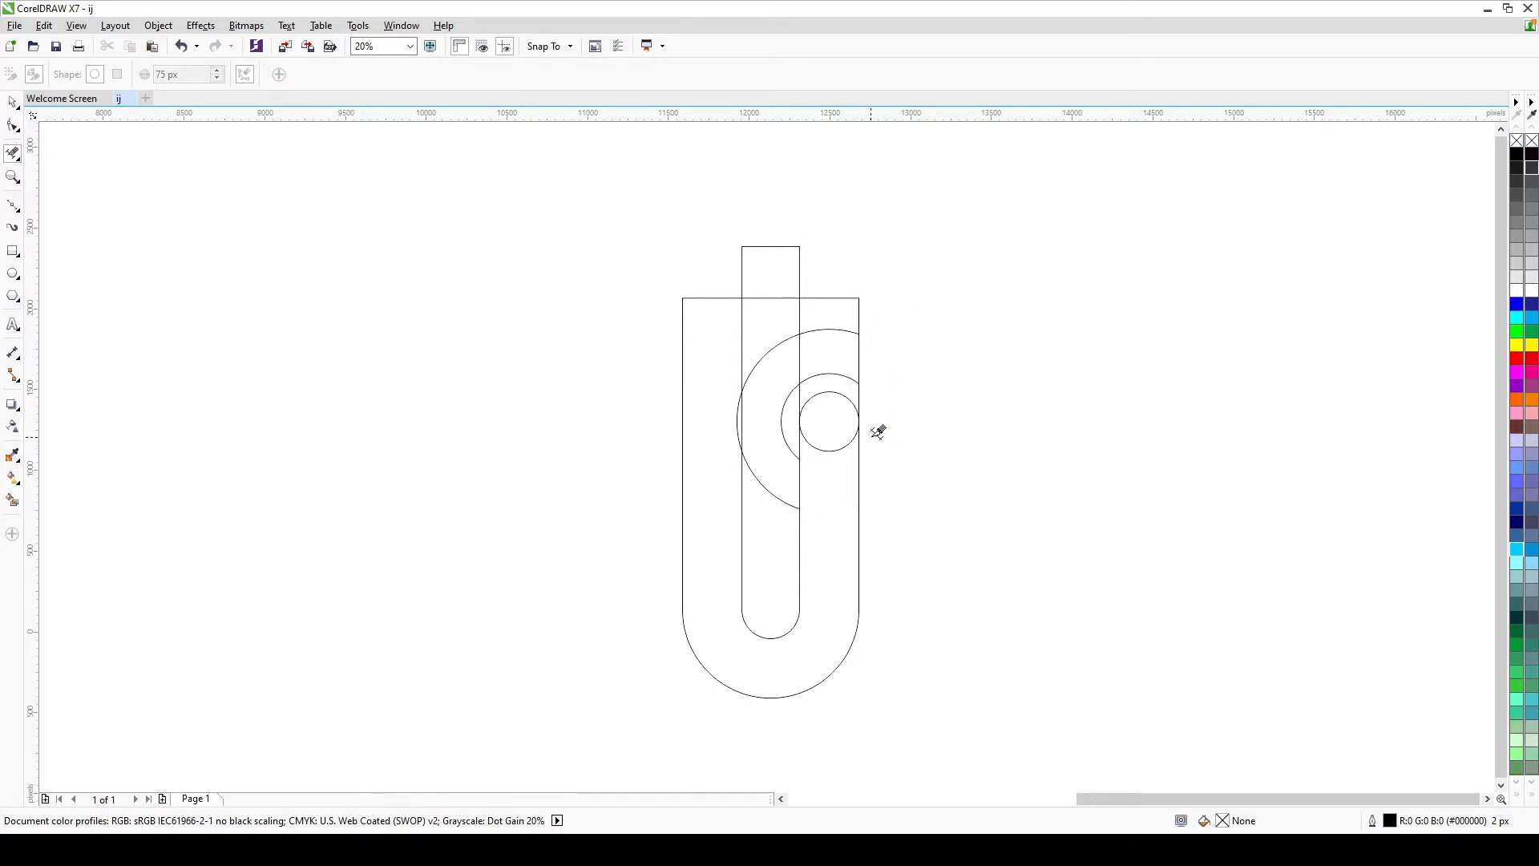
{"action": "left_click", "coordinate": [774, 225]}
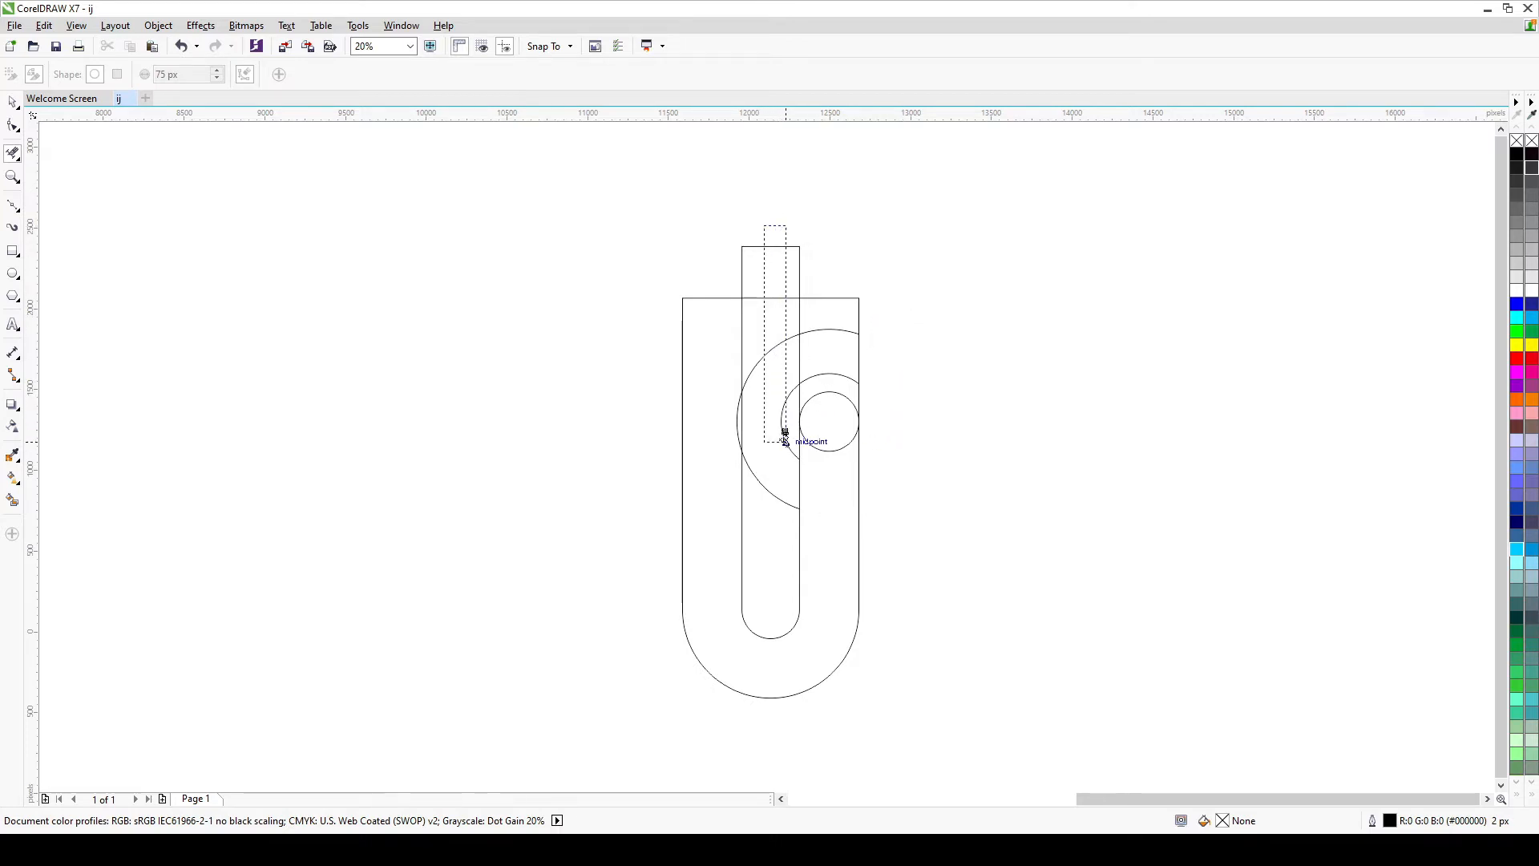
{"action": "left_click", "coordinate": [787, 510]}
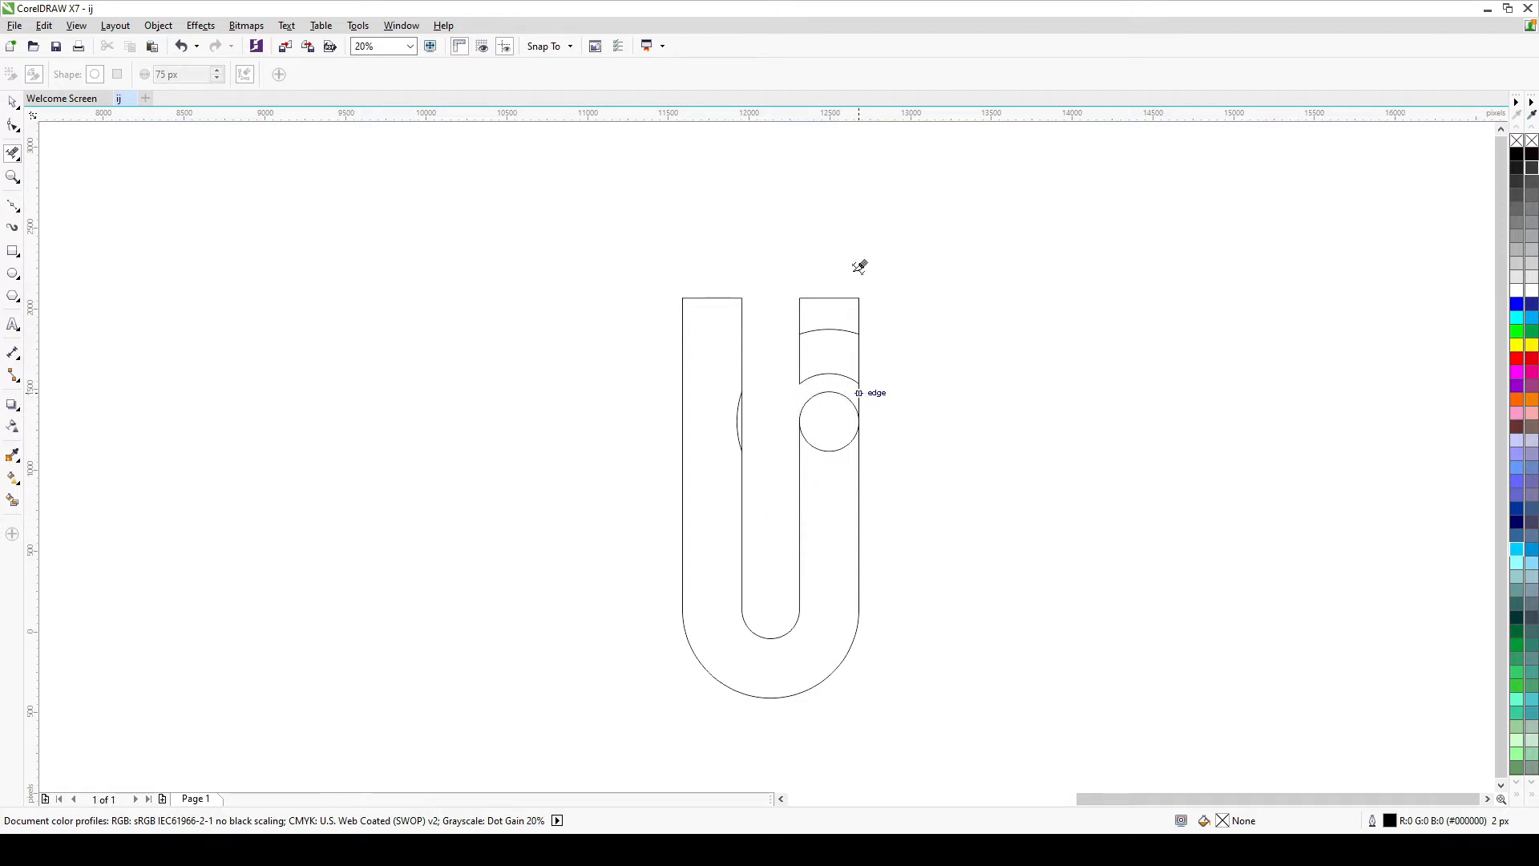
- Delete the right stem's flat top, the leftover arc by the left stem and the small circle's lower half, leaving a detached curved dot
{"action": "mouse_move", "coordinate": [841, 277]}
{"action": "left_mouse_down"}
{"action": "mouse_move", "coordinate": [825, 309]}
{"action": "mouse_move", "coordinate": [872, 312]}
{"action": "mouse_move", "coordinate": [793, 299]}
{"action": "left_mouse_up"}
{"action": "left_click_drag", "start_coordinate": [738, 395], "coordinate": [745, 409]}
{"action": "left_click", "coordinate": [829, 429]}
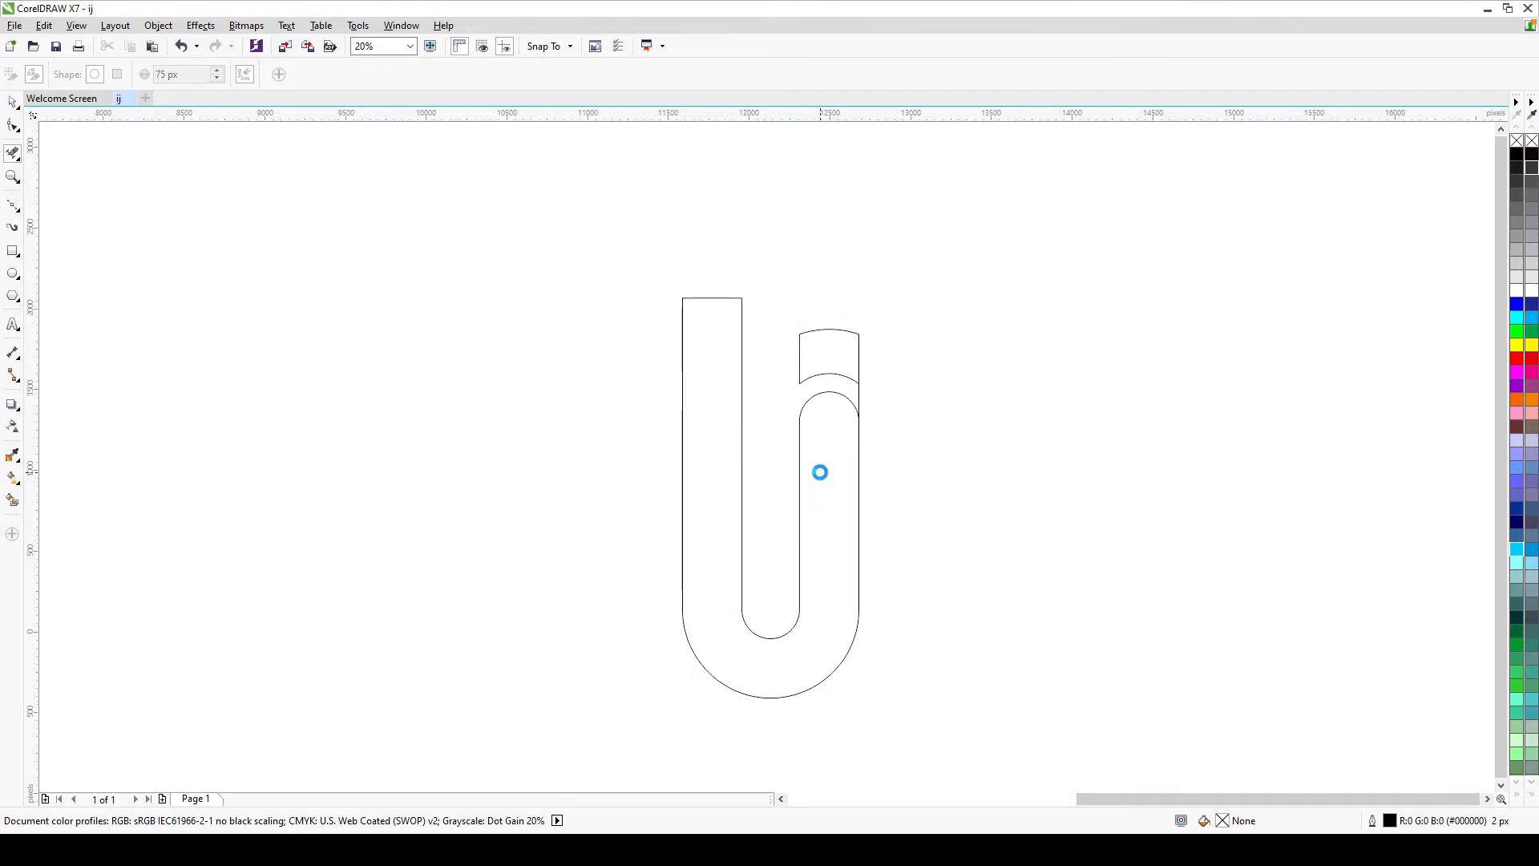
{"action": "left_click_drag", "start_coordinate": [853, 389], "coordinate": [886, 400]}
{"action": "key", "text": "ctrl+z"}
{"action": "left_click", "coordinate": [12, 101]}
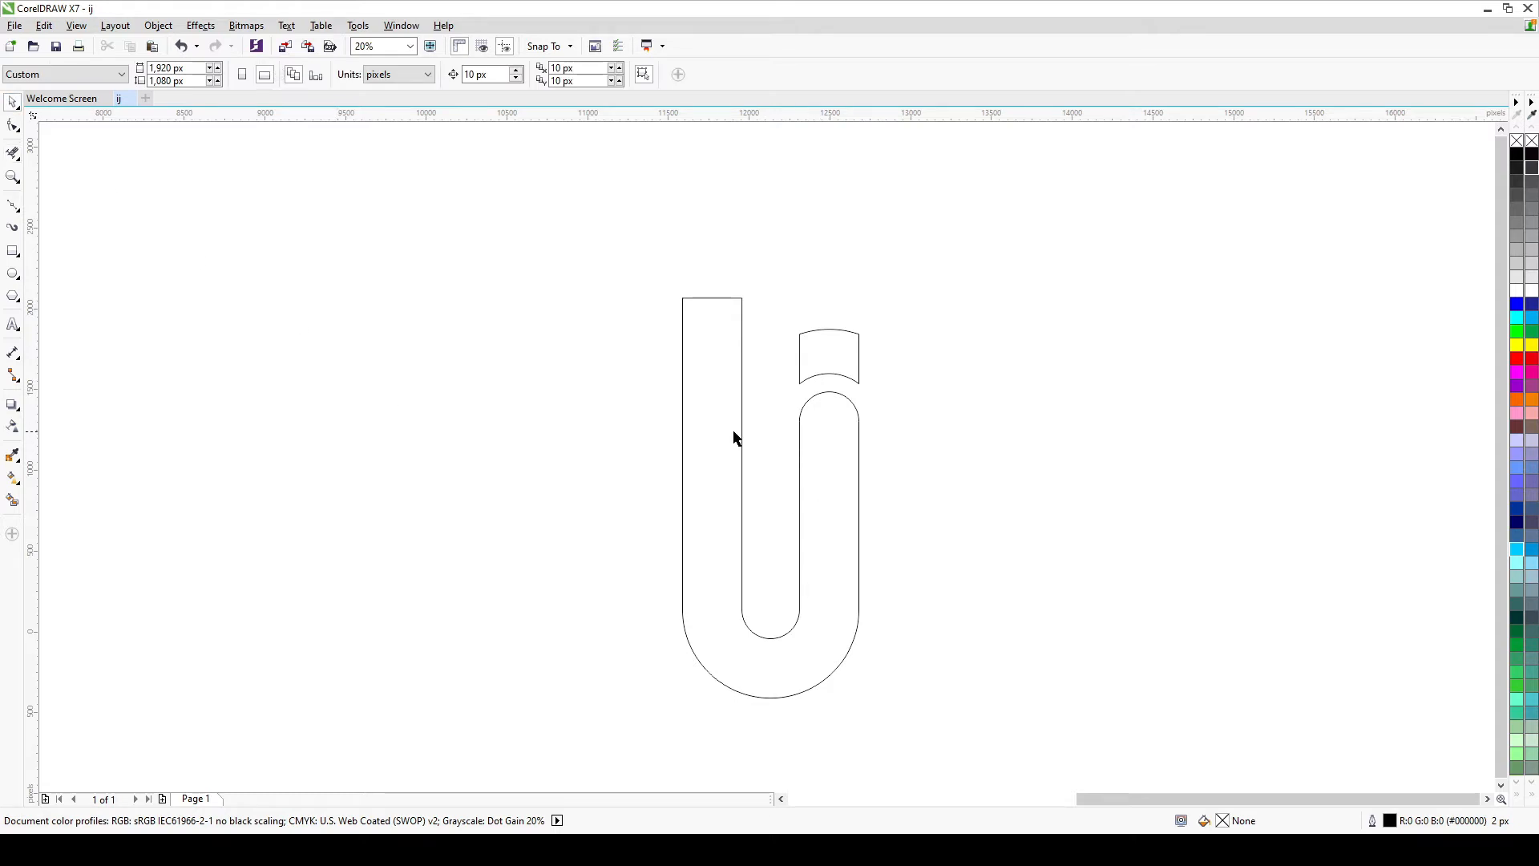
- Draw a circle about 368 px wide fitting across the left stem, centred at about Y 757 px
{"action": "left_click", "coordinate": [710, 428]}
{"action": "left_click", "coordinate": [315, 449]}
{"action": "left_click", "coordinate": [12, 296]}
{"action": "left_click", "coordinate": [13, 273]}
{"action": "left_click_drag", "start_coordinate": [683, 496], "coordinate": [714, 509]}
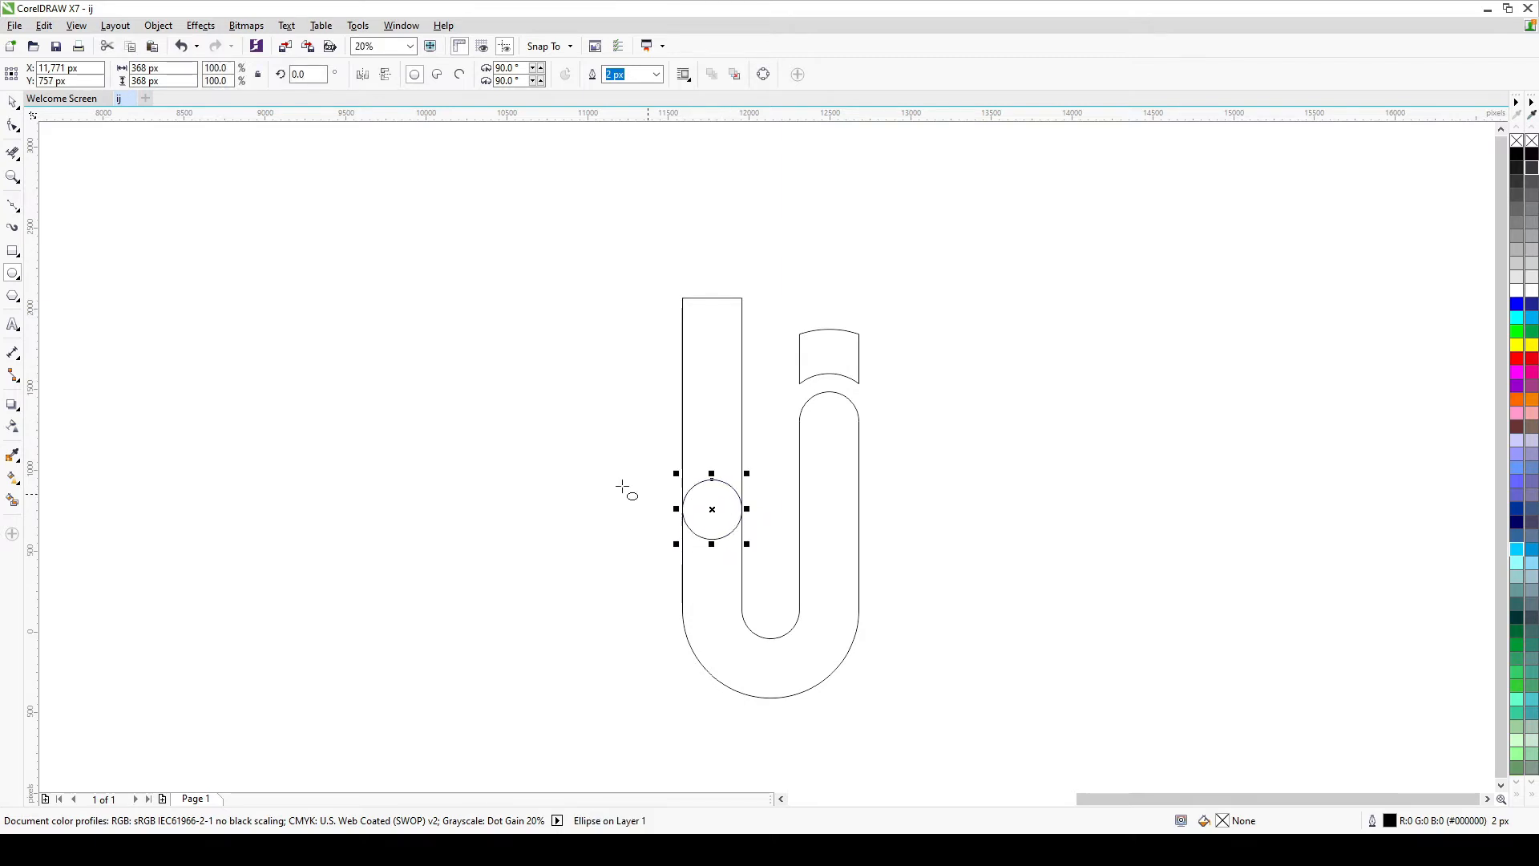
{"action": "left_click", "coordinate": [9, 104]}
{"action": "left_click", "coordinate": [416, 300]}
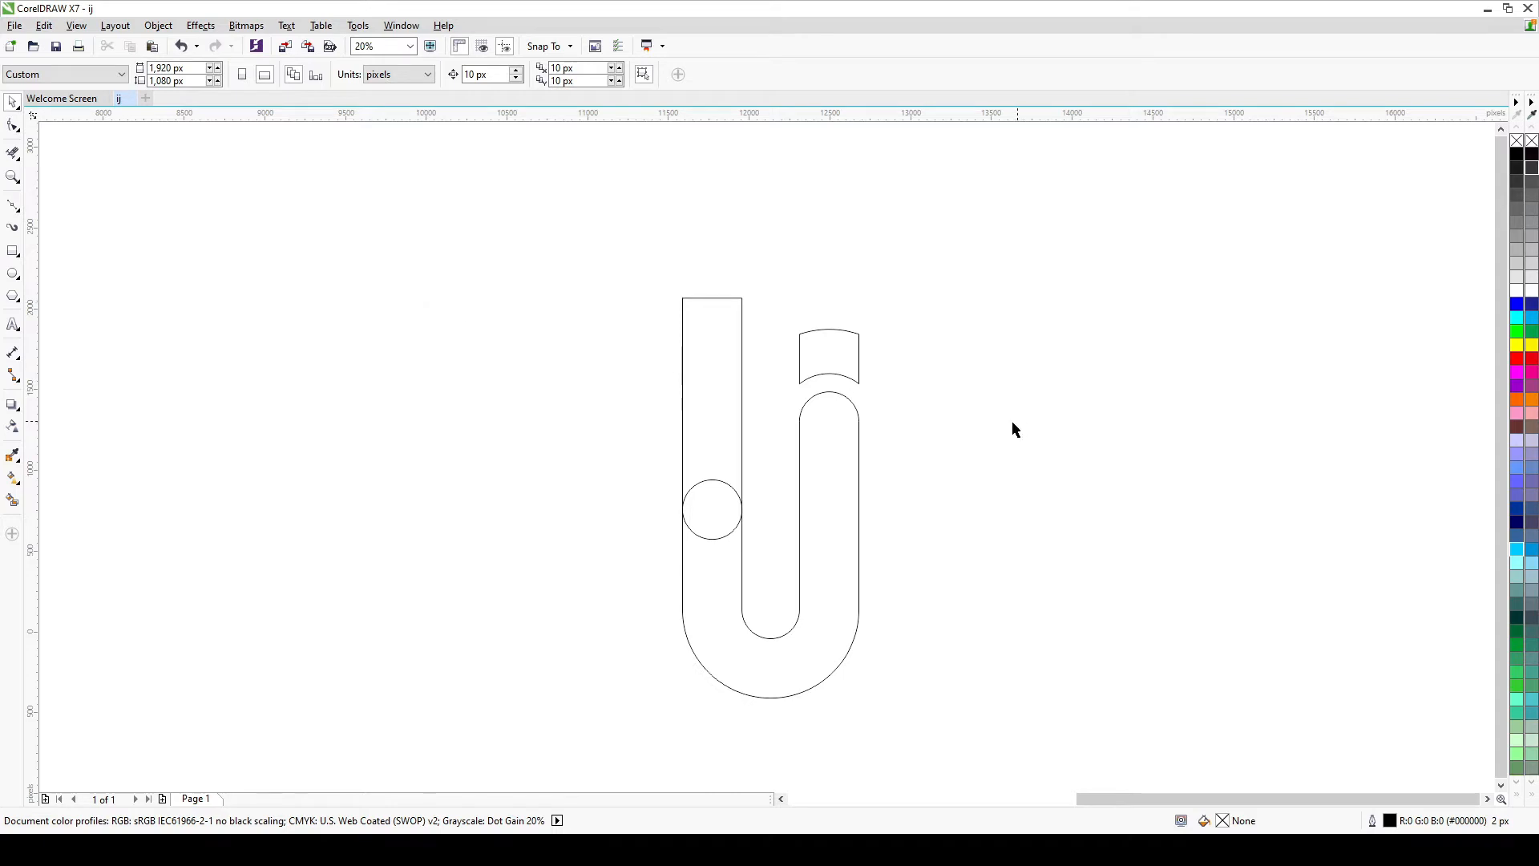
{"action": "left_click", "coordinate": [856, 433]}
{"action": "left_click", "coordinate": [950, 393]}
{"action": "left_click", "coordinate": [830, 398]}
{"action": "left_click", "coordinate": [940, 386]}
- Draw a second circle about 368 px wide across the left stem, just above the first one
{"action": "left_click", "coordinate": [13, 273]}
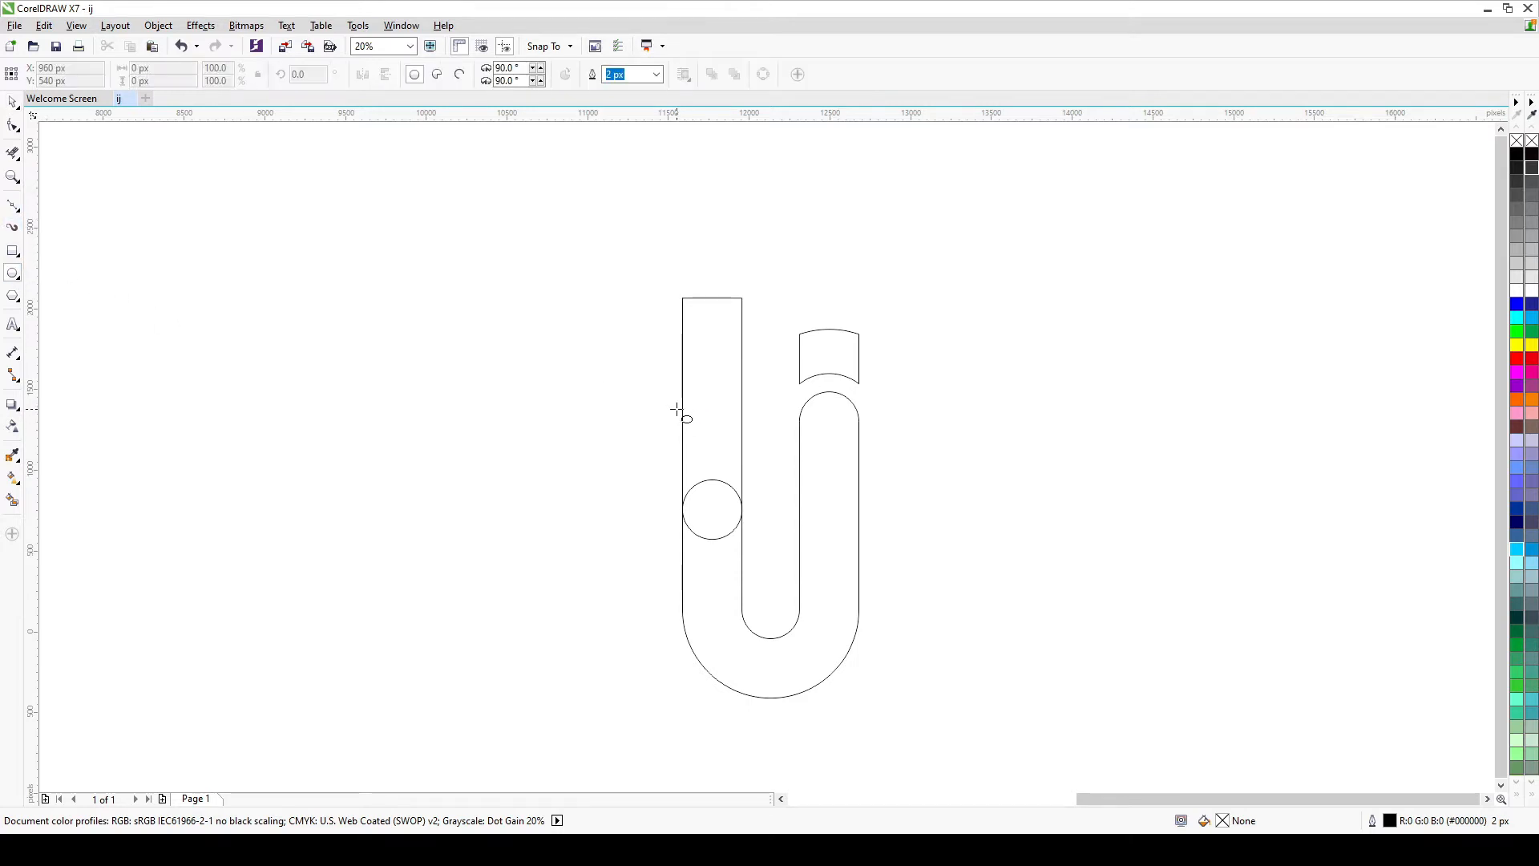
{"action": "left_click_drag", "start_coordinate": [680, 411], "coordinate": [742, 436]}
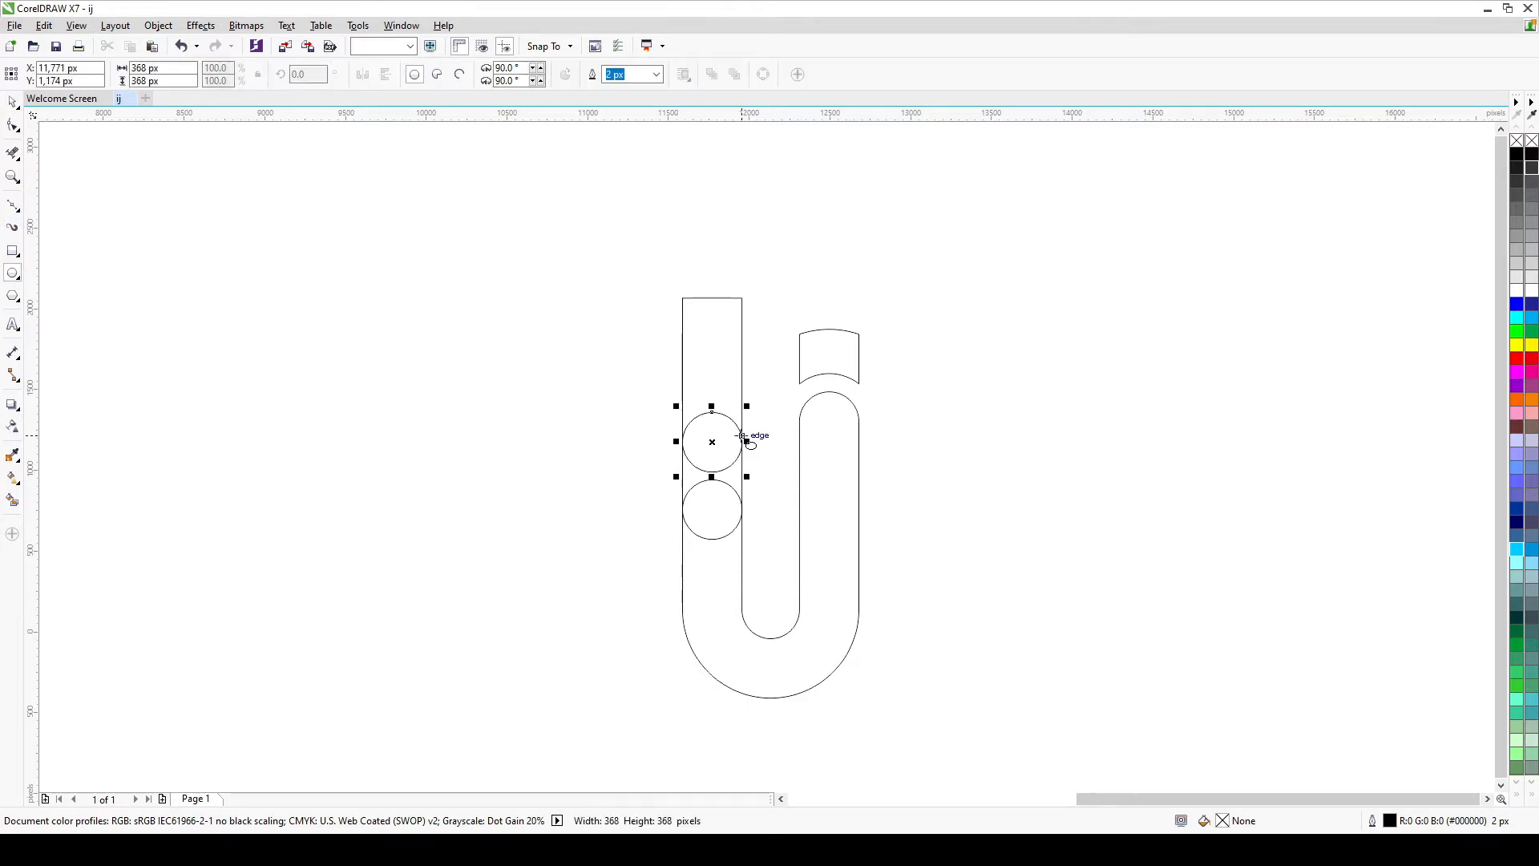
- Move the upper circle down the left stem to about Y 1,065 px and delete the circle below it
{"action": "key", "text": "Escape"}
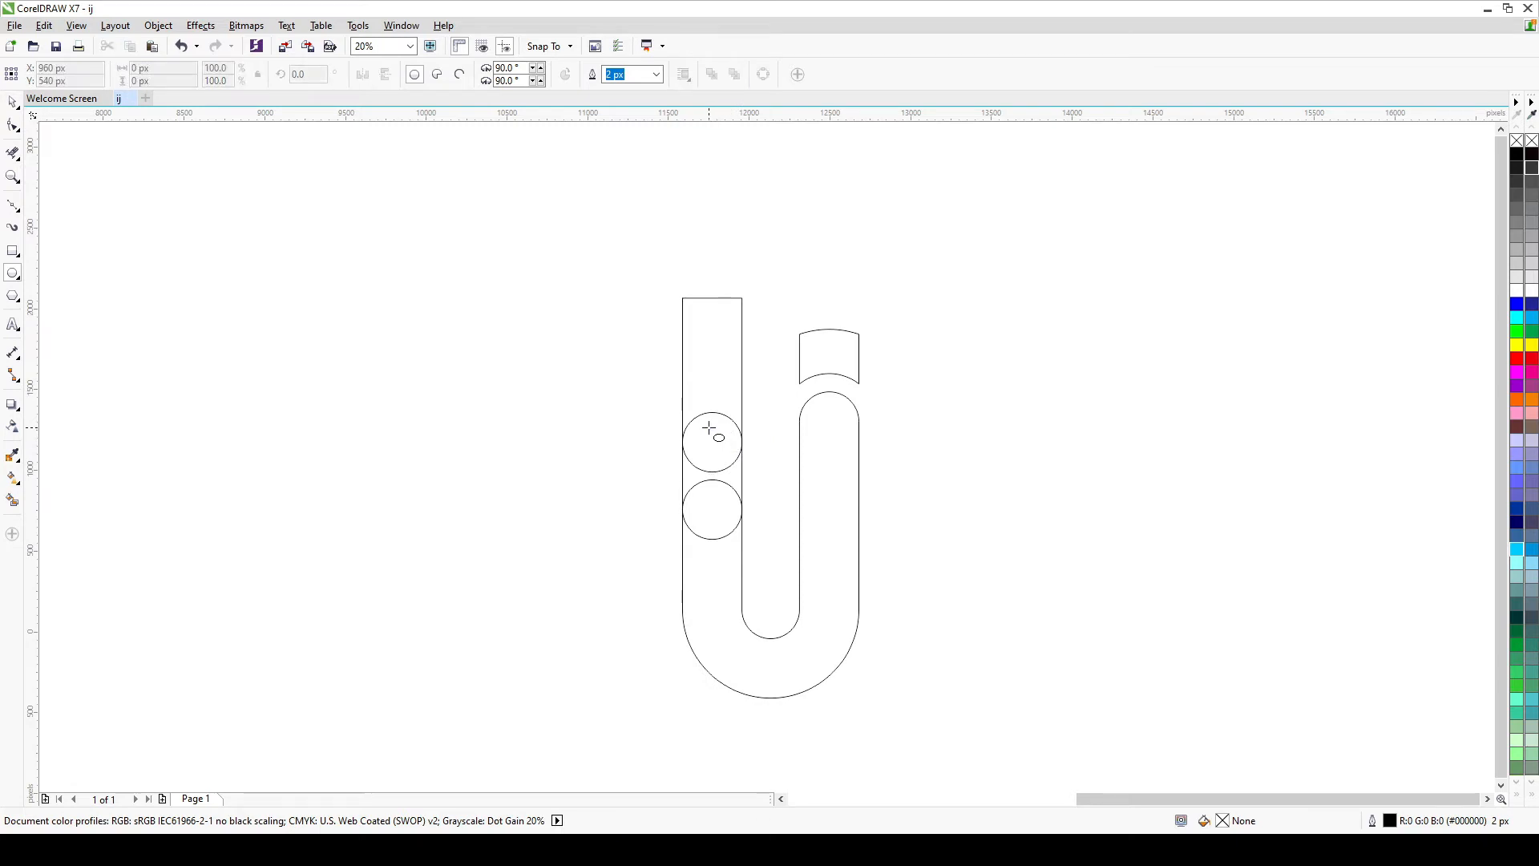
{"action": "left_click", "coordinate": [11, 101]}
{"action": "left_click", "coordinate": [684, 440]}
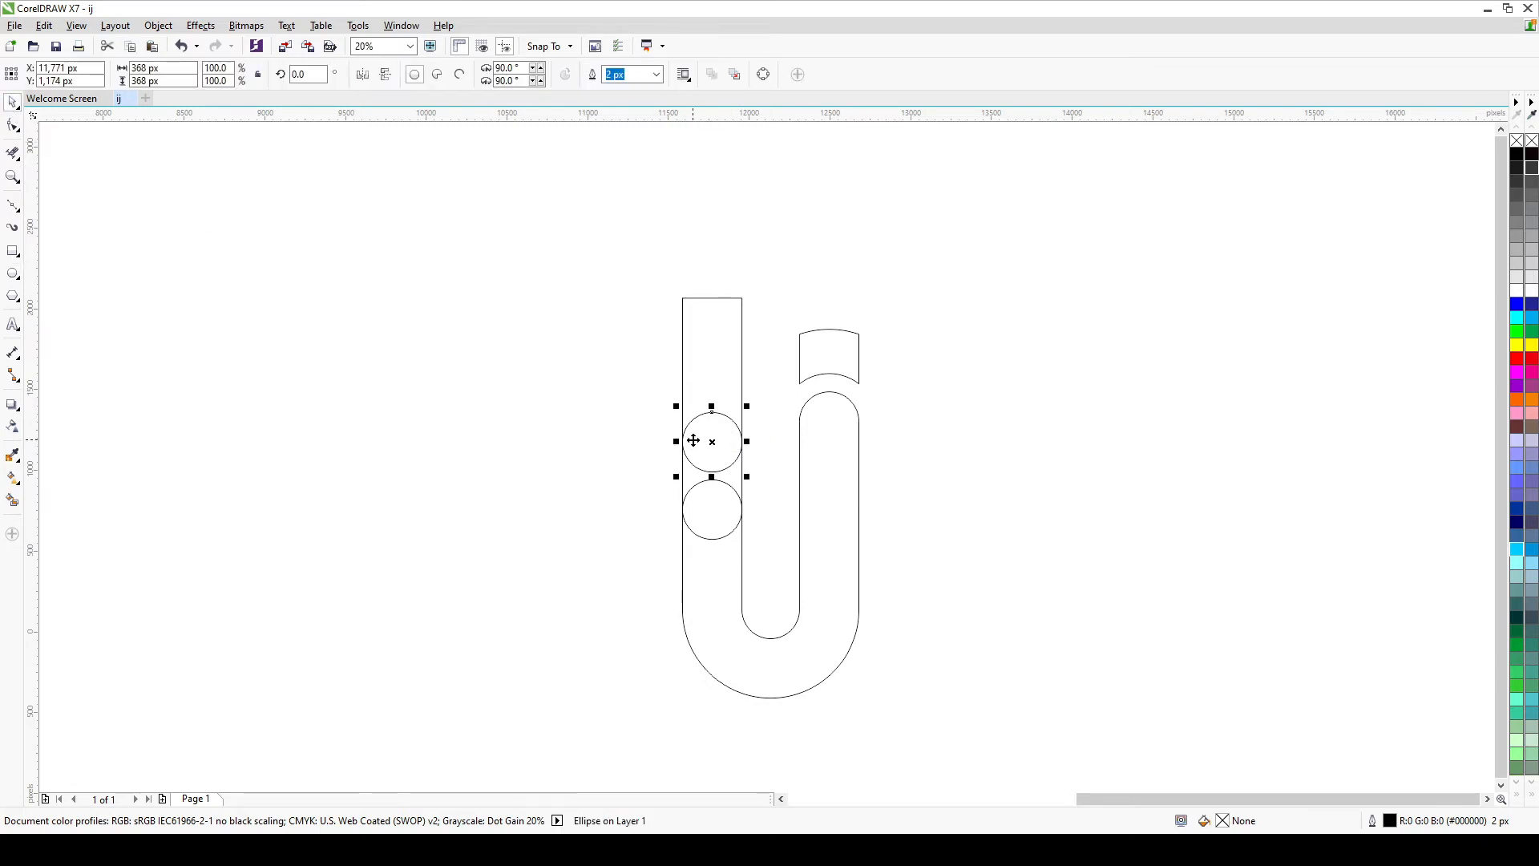
{"action": "mouse_move", "coordinate": [709, 442]}
{"action": "left_mouse_down"}
{"action": "mouse_move", "coordinate": [713, 481]}
{"action": "mouse_move", "coordinate": [710, 463]}
{"action": "left_mouse_up"}
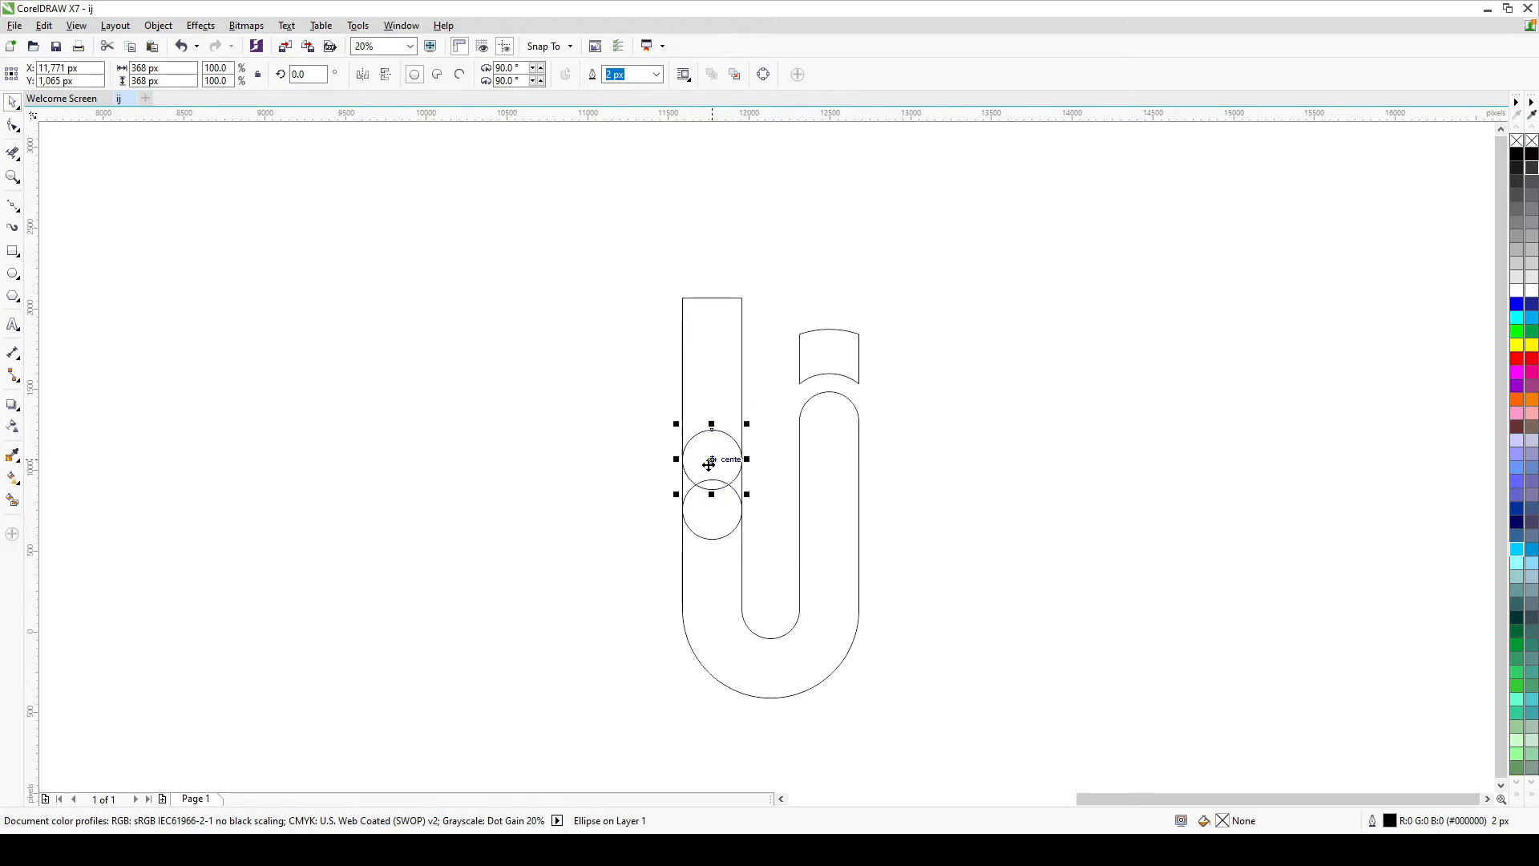
{"action": "left_click", "coordinate": [601, 470]}
{"action": "left_click", "coordinate": [716, 510]}
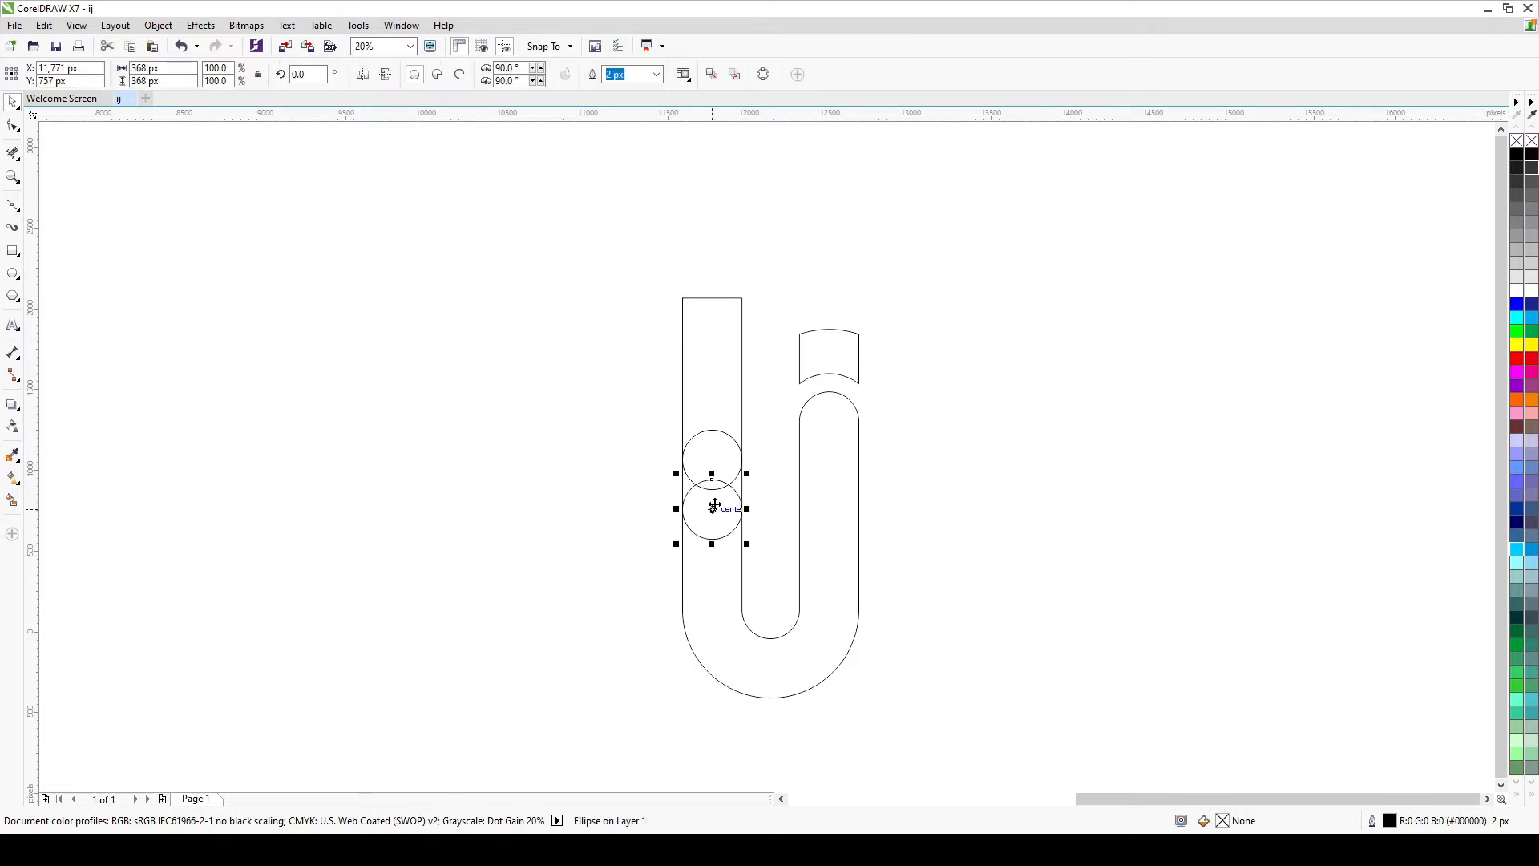
{"action": "key", "text": "Delete"}
- Make a larger concentric copy of the remaining circle that extends beyond both sides of the left stem
{"action": "left_click", "coordinate": [721, 473]}
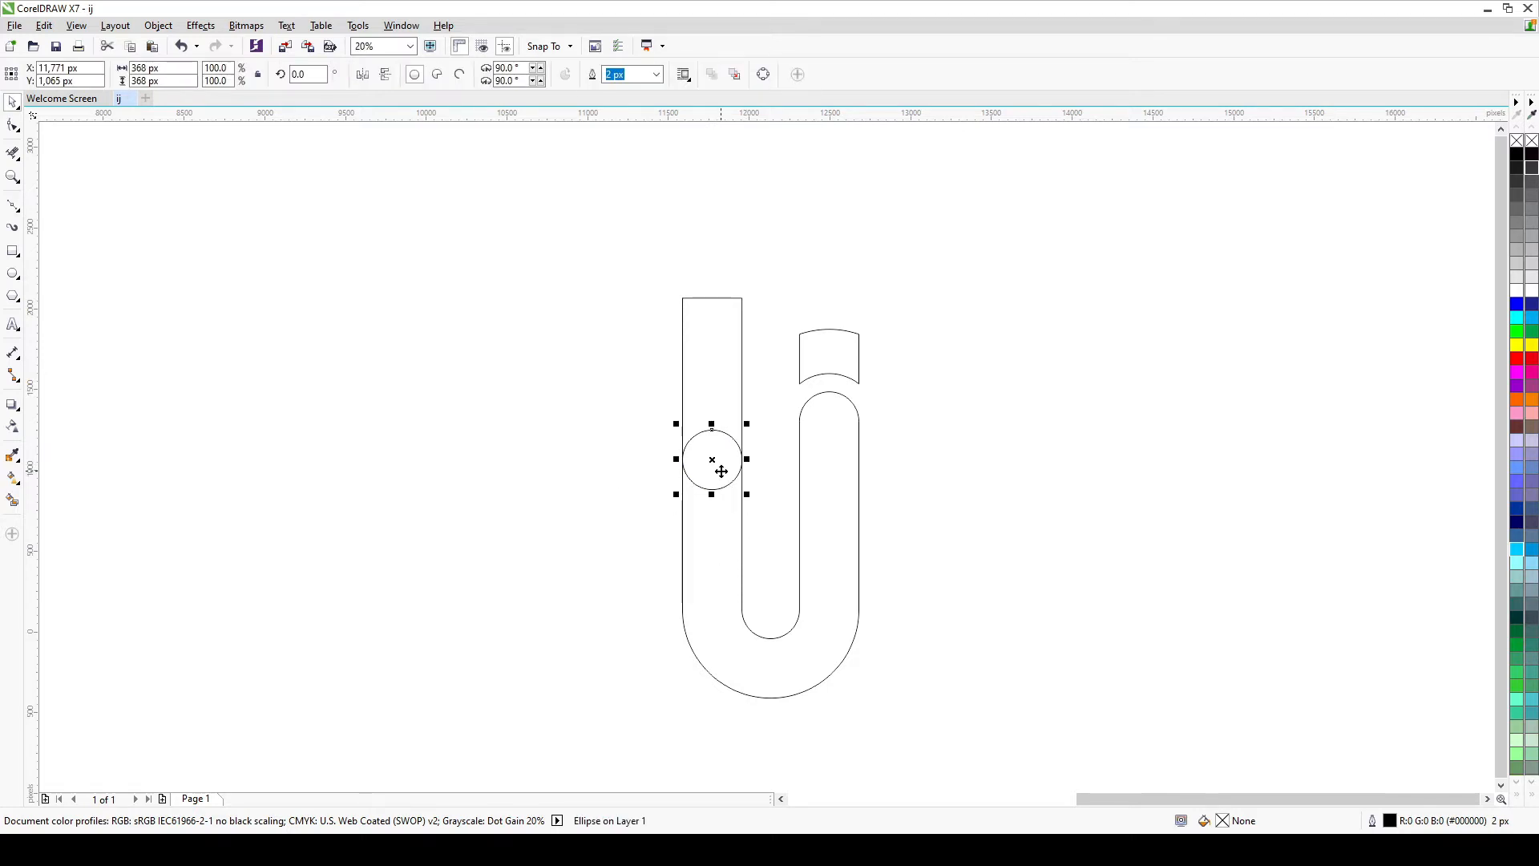
{"action": "left_click_drag", "start_coordinate": [745, 493], "coordinate": [762, 529]}
{"action": "left_click", "coordinate": [608, 529]}
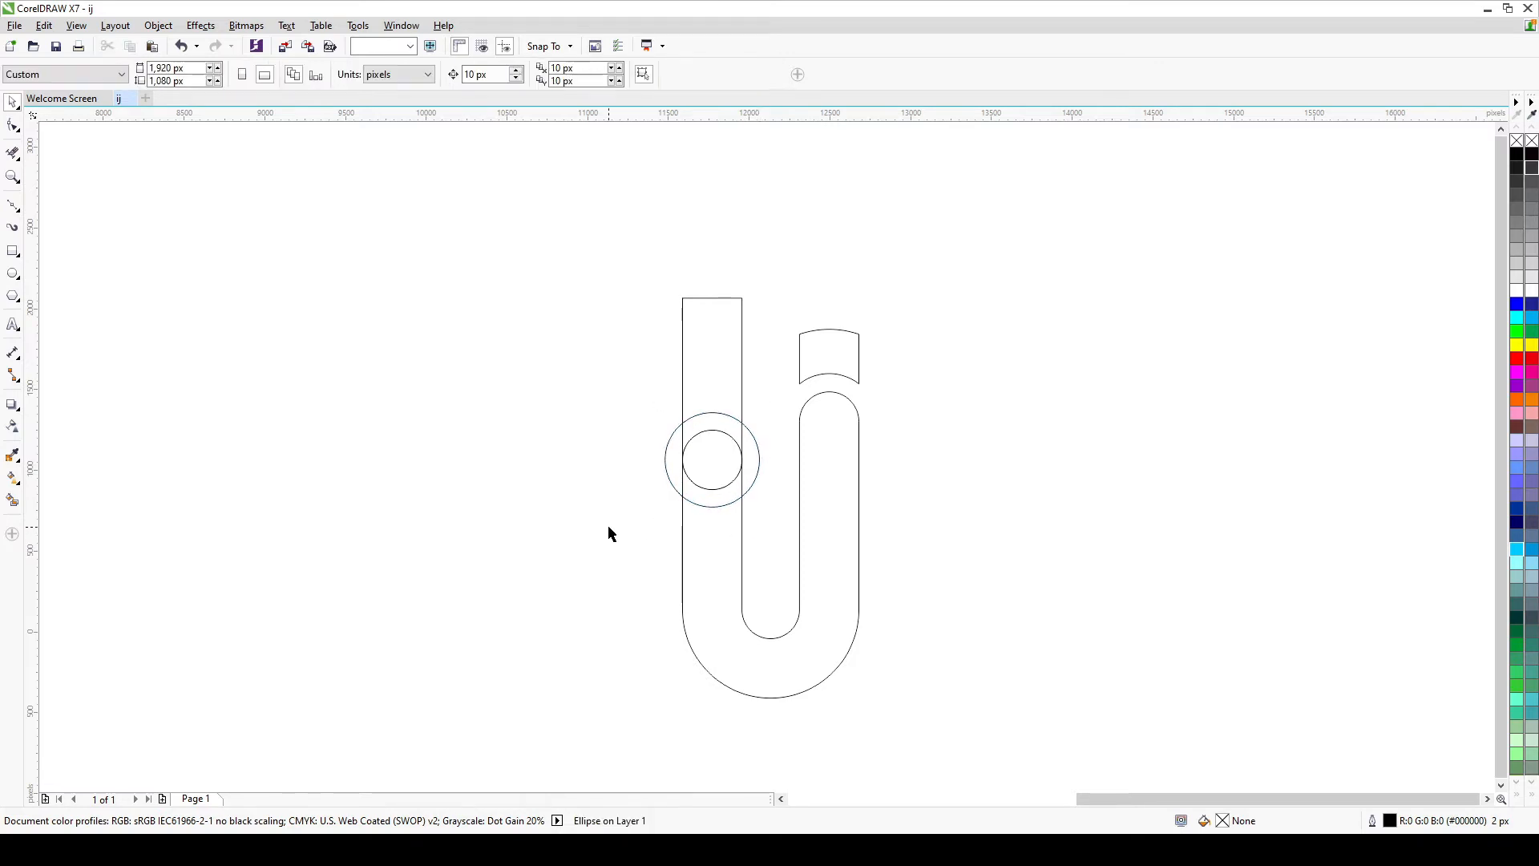
- Use Virtual Segment Delete to trim the left stem into a round dot above a concave edge, removing the stem lines and outer arcs around it
{"action": "left_click", "coordinate": [11, 153]}
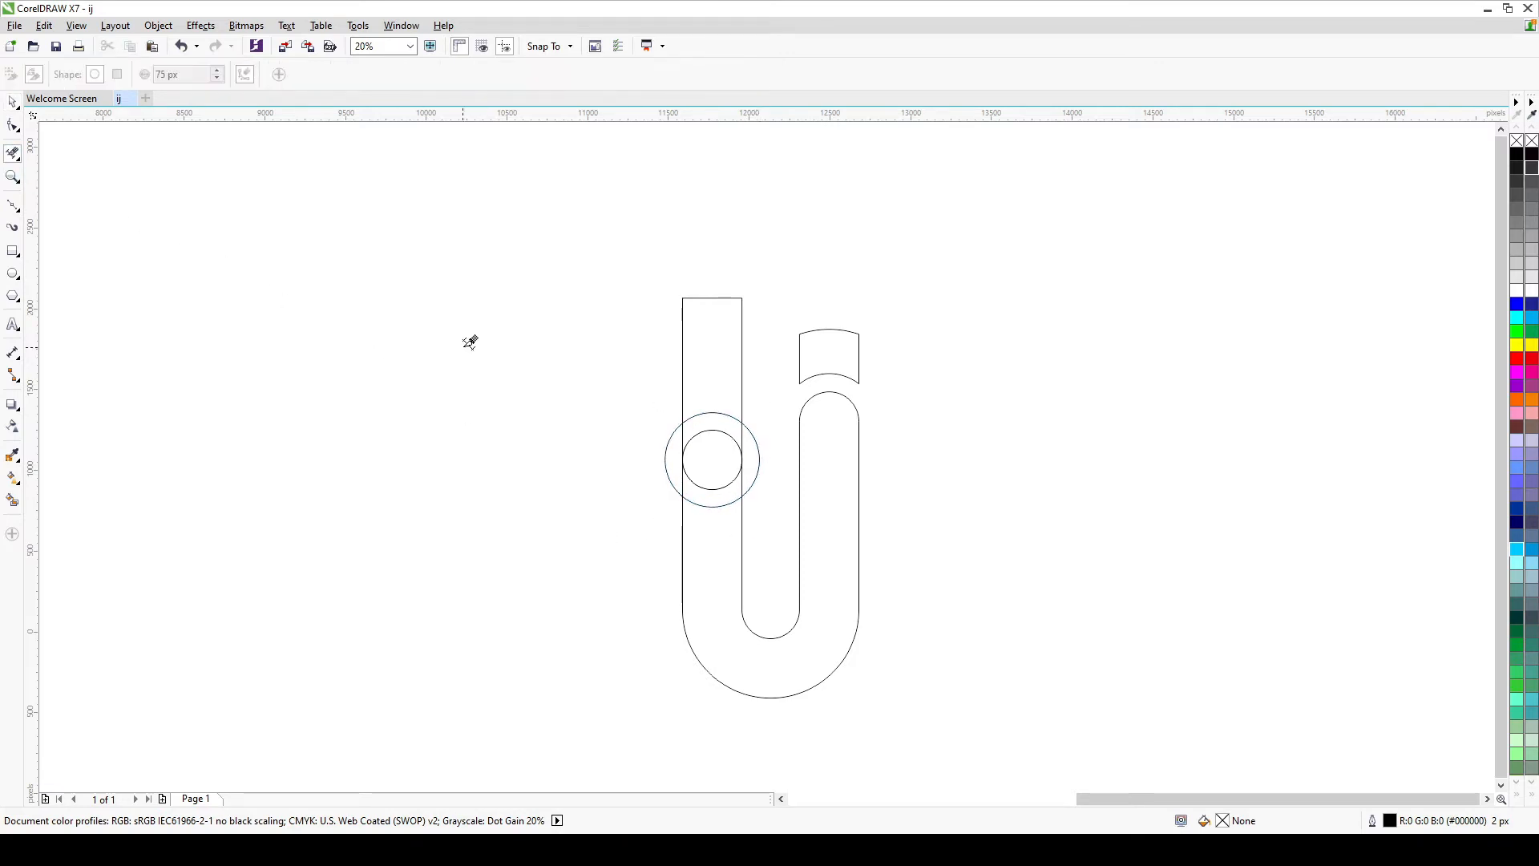
{"action": "left_click_drag", "start_coordinate": [624, 326], "coordinate": [755, 365]}
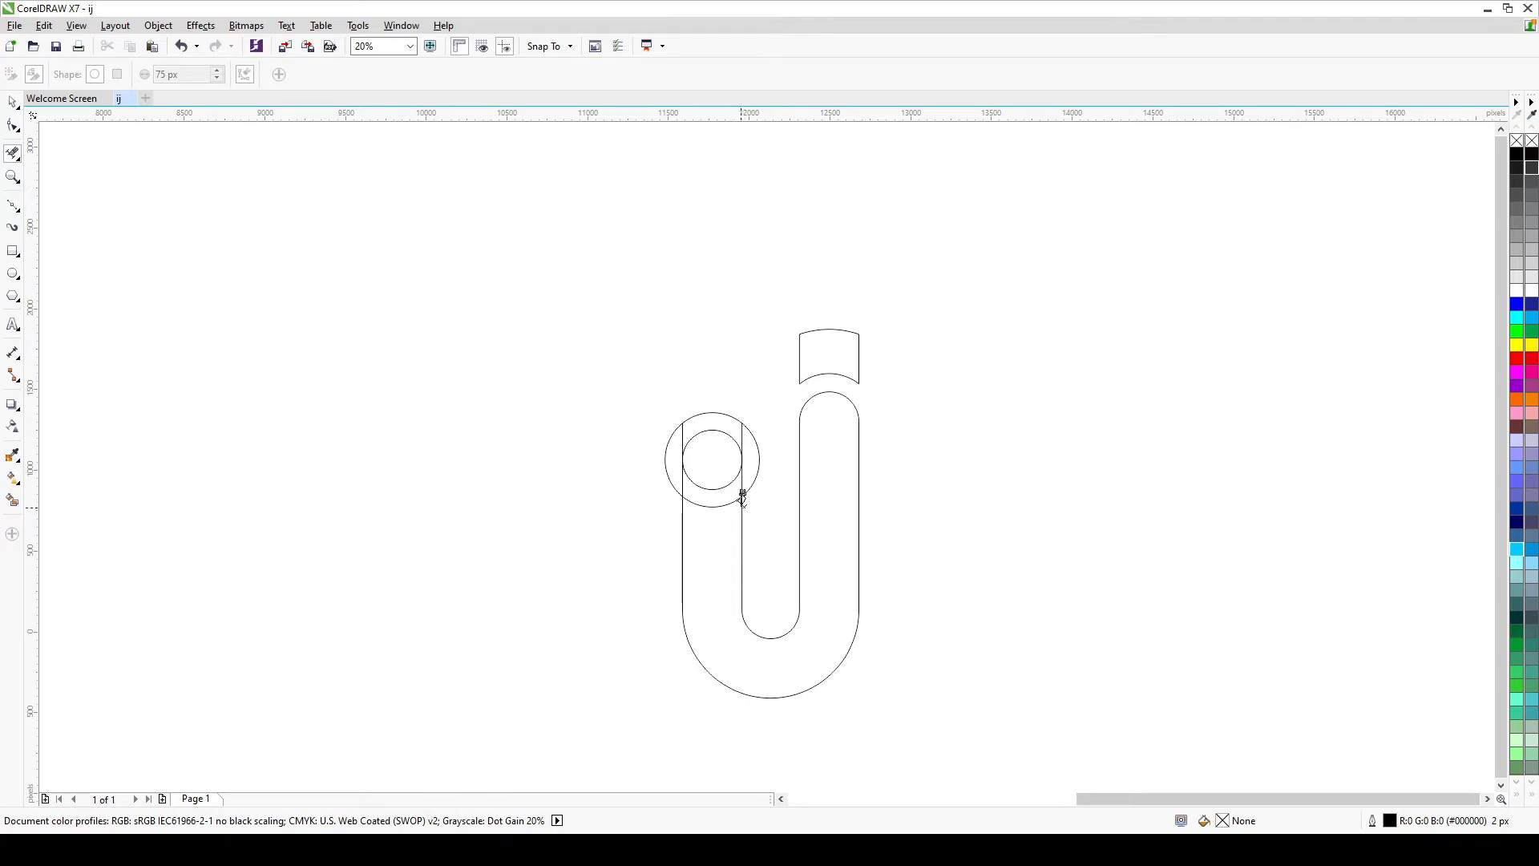
{"action": "scroll", "coordinate": [721, 484], "scroll_direction": "up", "scroll_amount": 2}
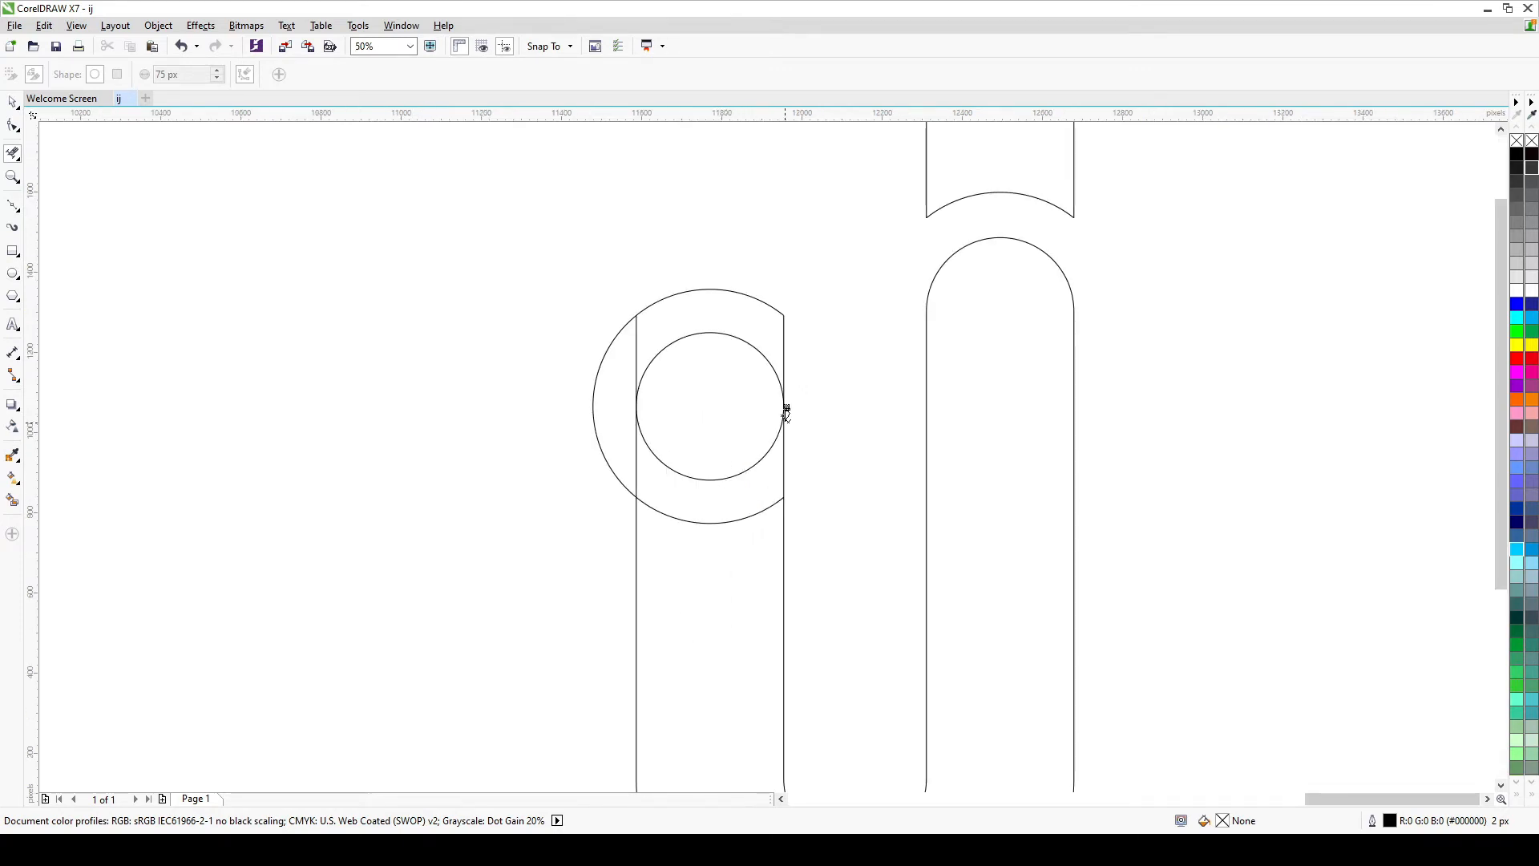
{"action": "left_click", "coordinate": [711, 290]}
{"action": "left_click", "coordinate": [608, 333]}
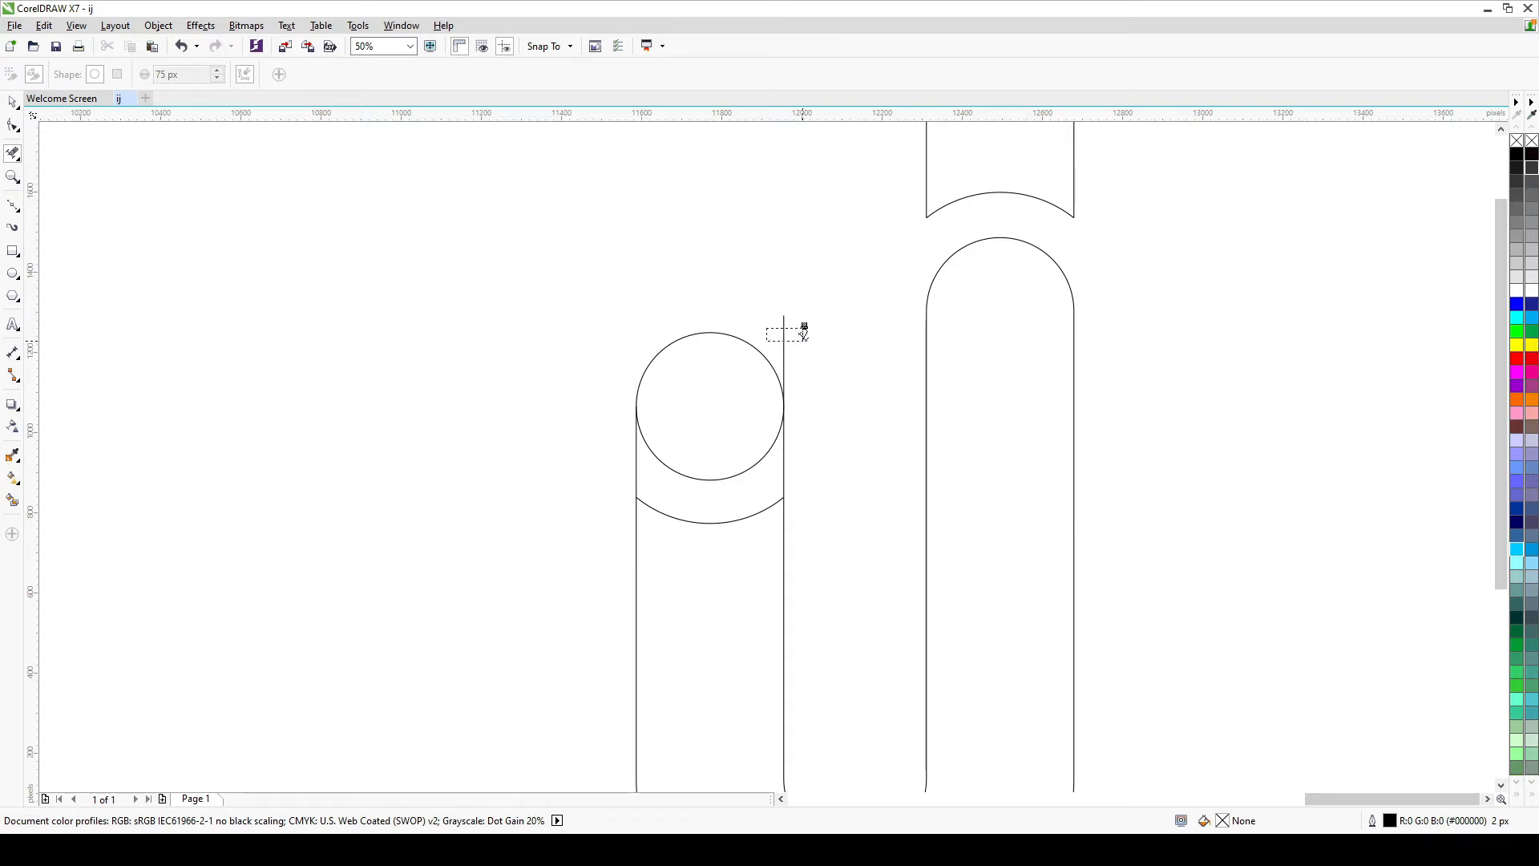
{"action": "left_click", "coordinate": [784, 455]}
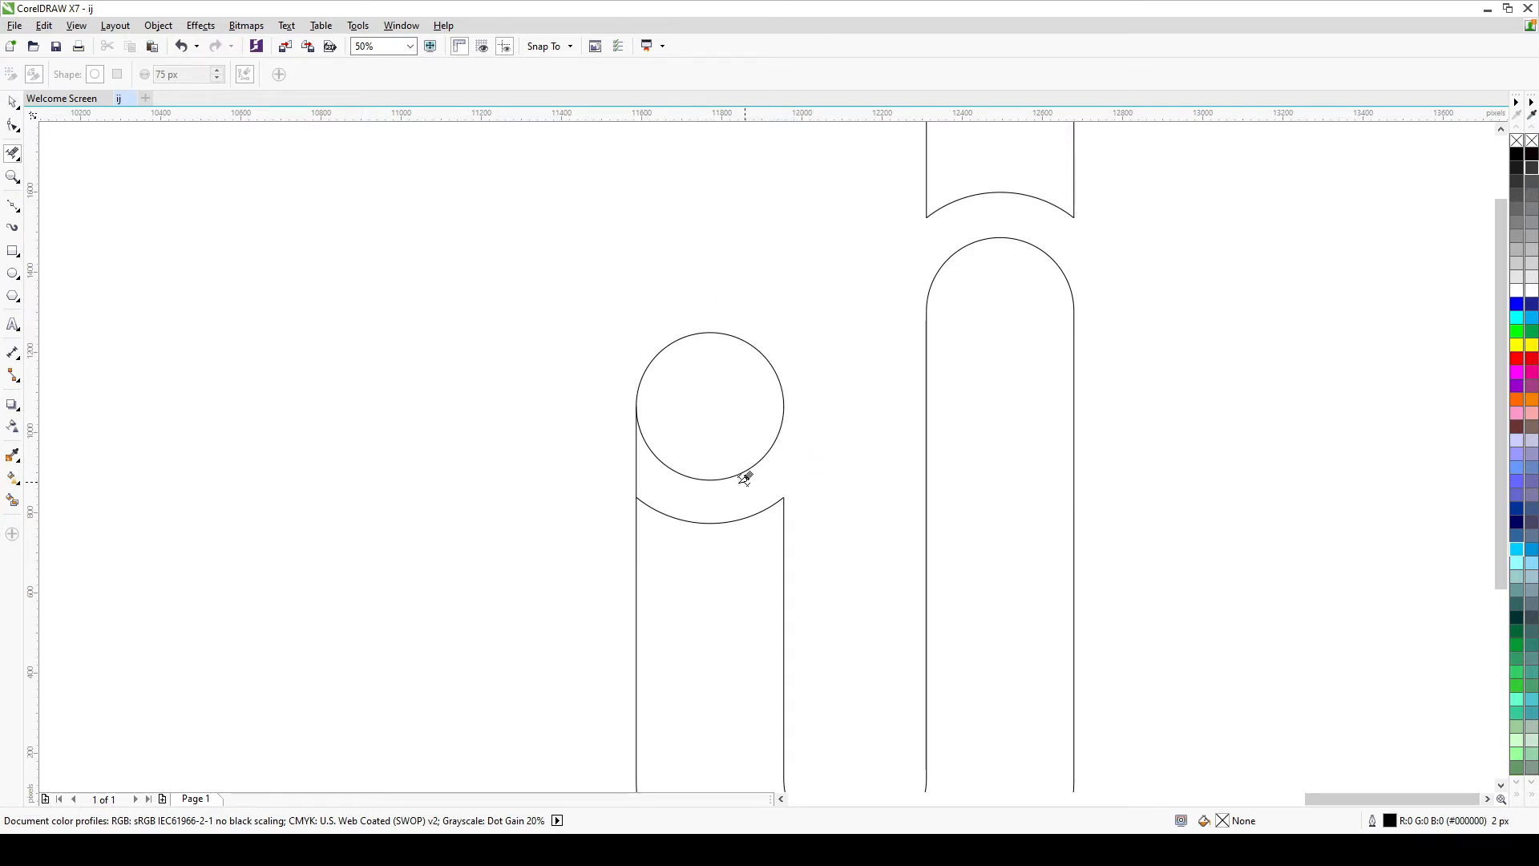
{"action": "left_click", "coordinate": [636, 453]}
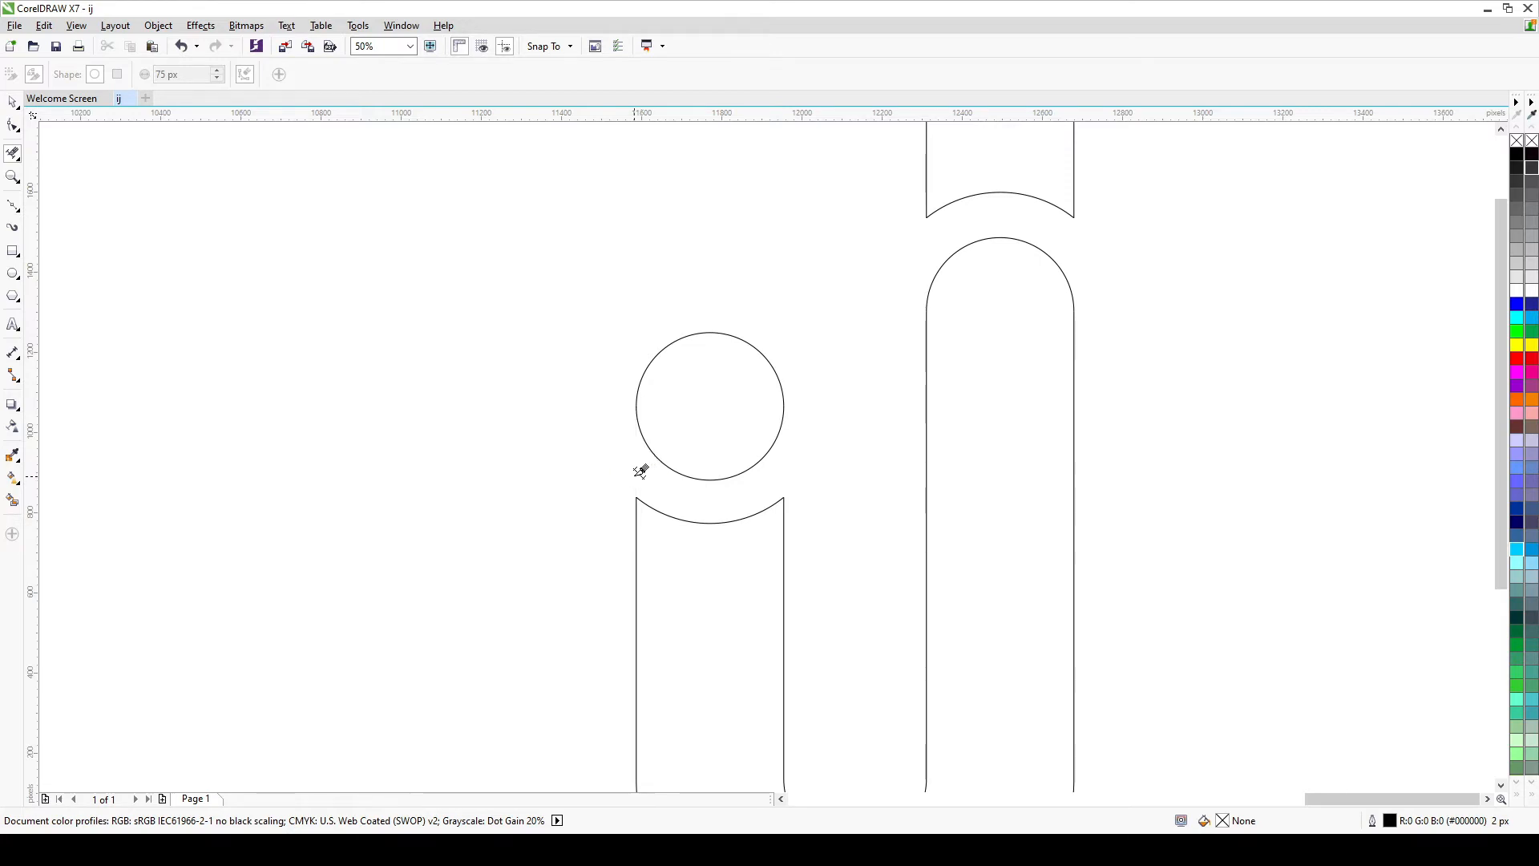
{"action": "scroll", "coordinate": [609, 479], "scroll_direction": "down", "scroll_amount": 1}
{"action": "scroll", "coordinate": [617, 469], "scroll_direction": "down", "scroll_amount": 2}
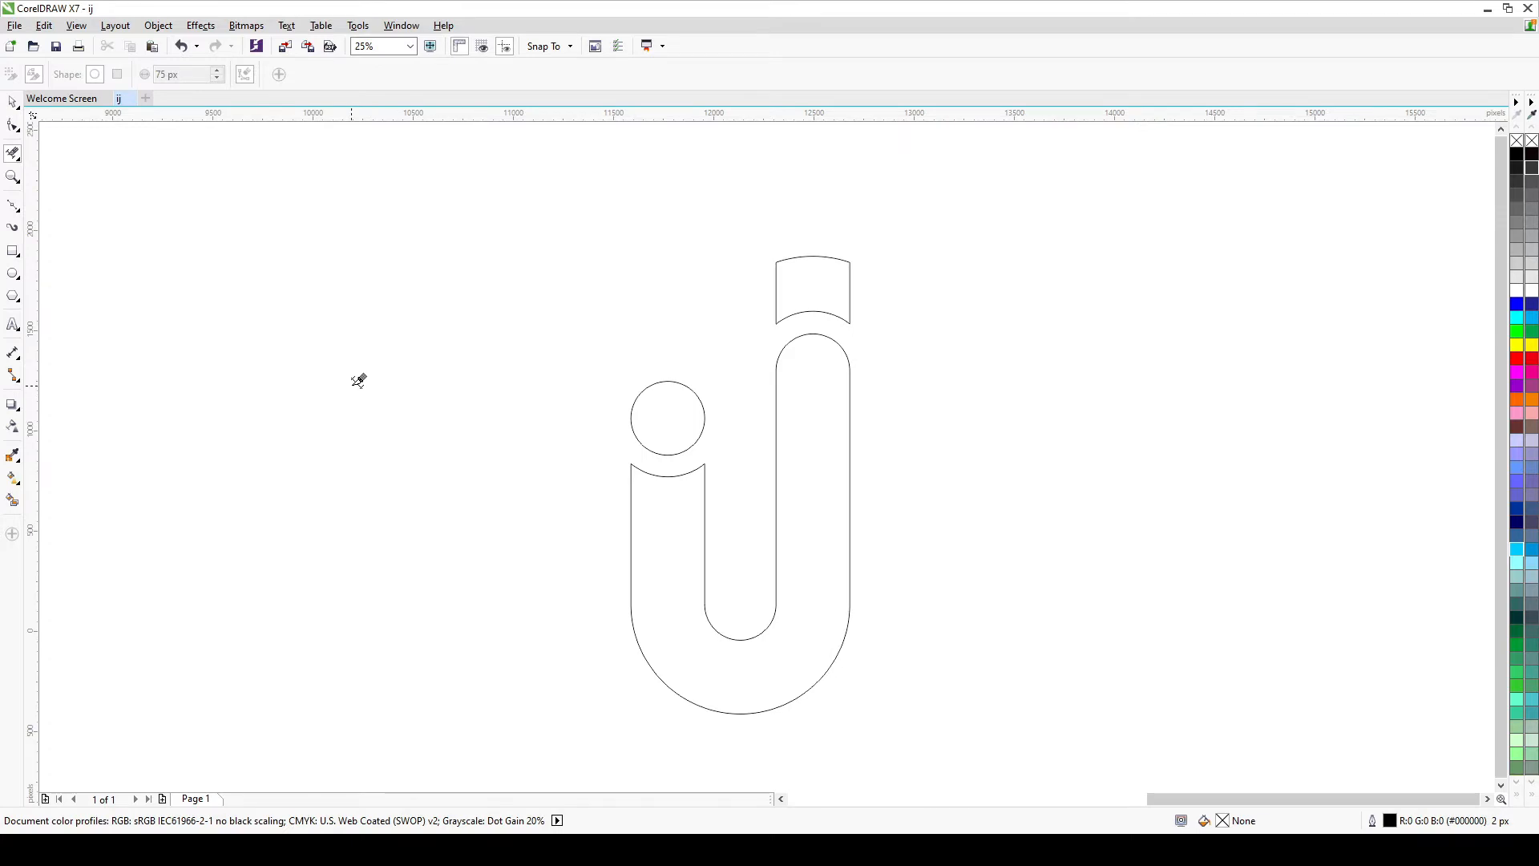
- Fill the left dot, the U-shaped body and the right cap with blue-grey C:40 M:20 Y:0 K:40
{"action": "left_click", "coordinate": [12, 102]}
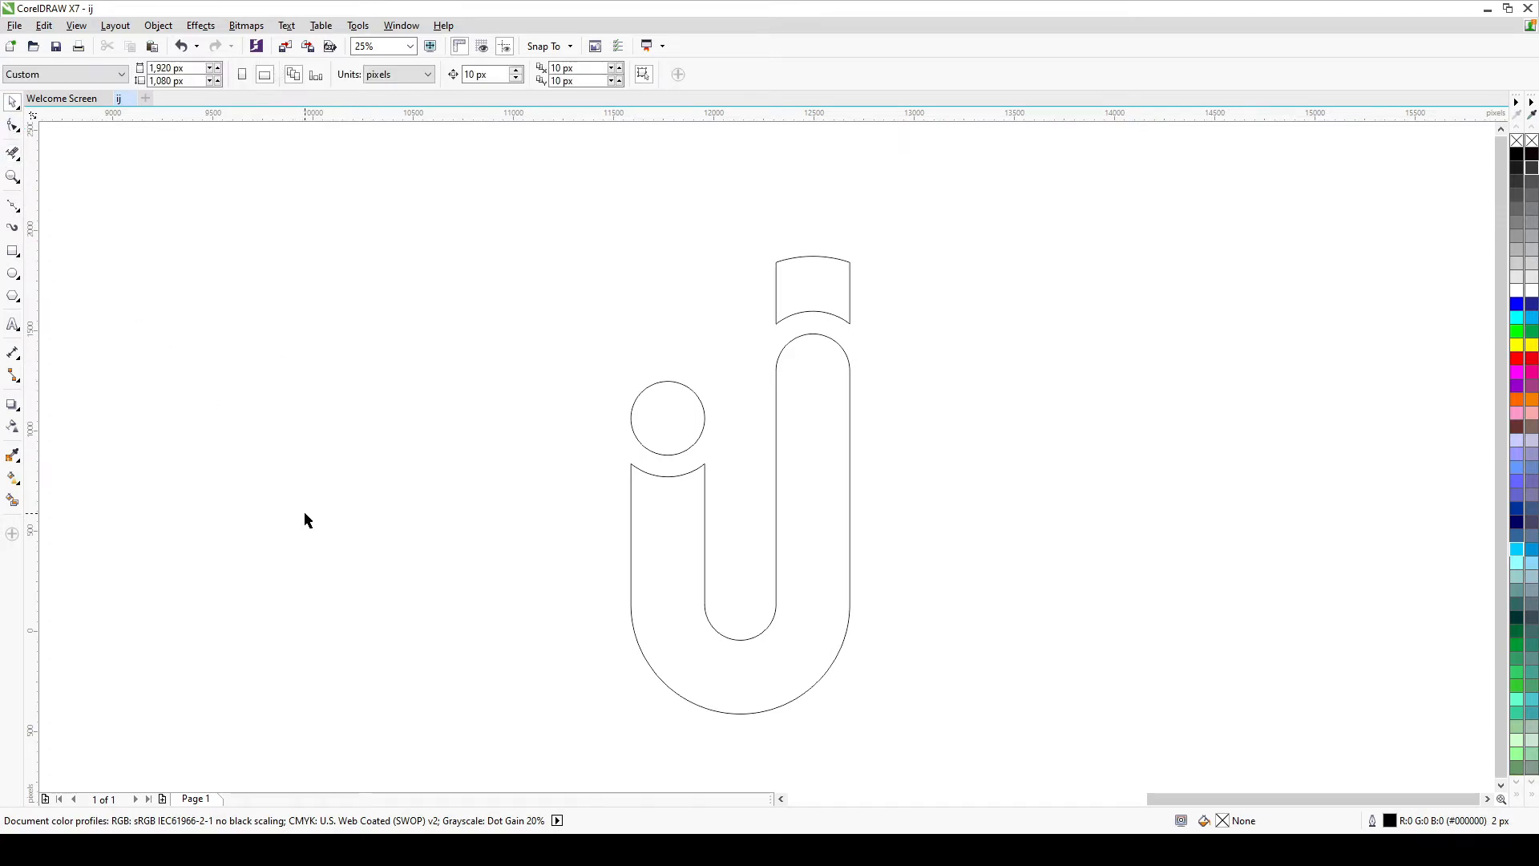
{"action": "left_click", "coordinate": [13, 205]}
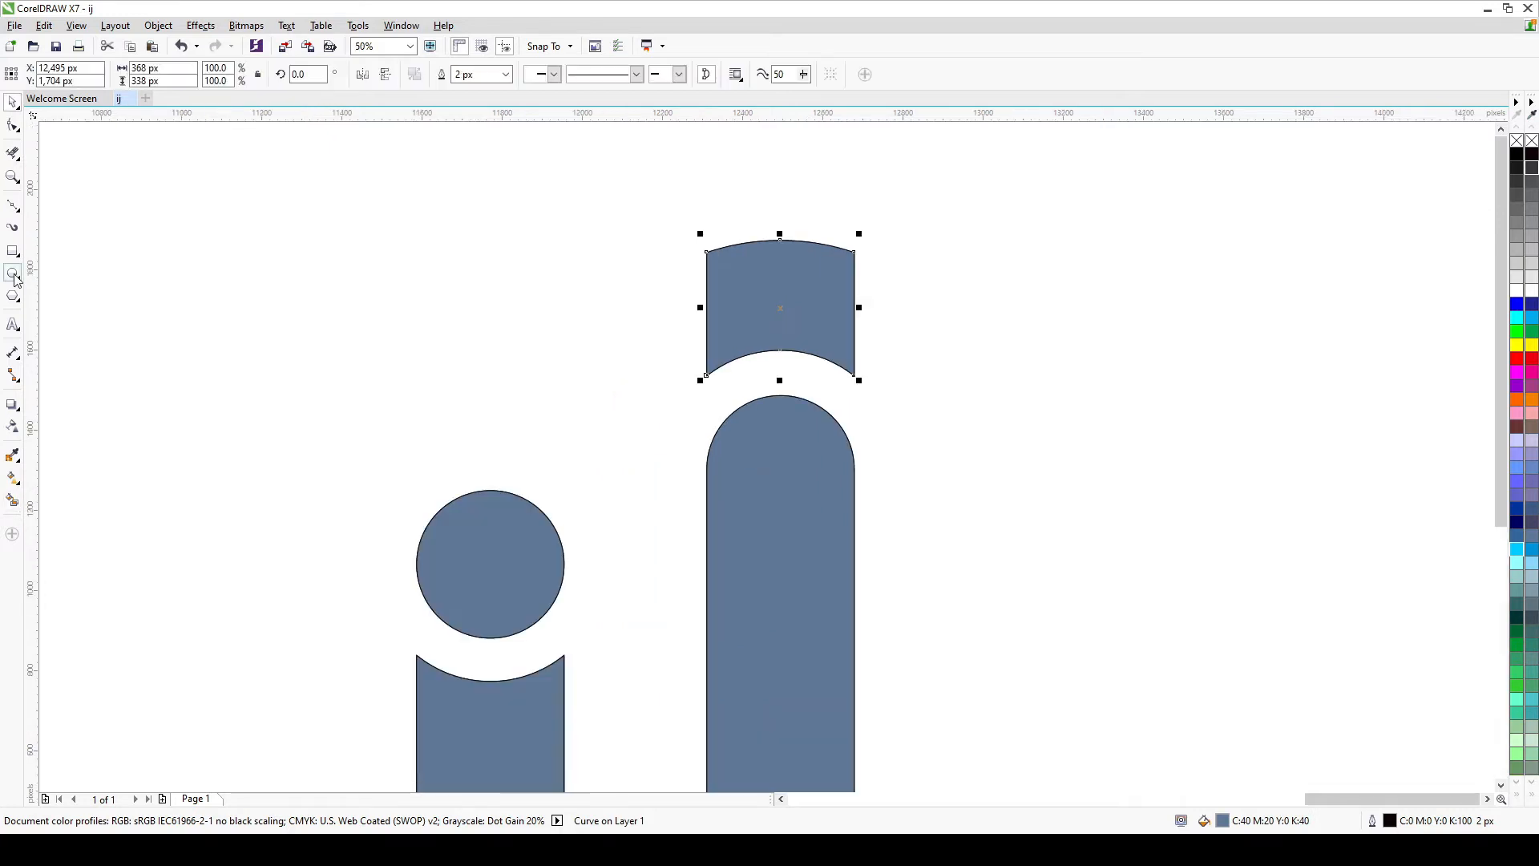
- Draw a circle about 367 px wide over the right stem's rounded top and enlarge it from its centre to about 597 px
{"action": "left_click", "coordinate": [12, 274]}
{"action": "left_click_drag", "start_coordinate": [707, 375], "coordinate": [766, 525]}
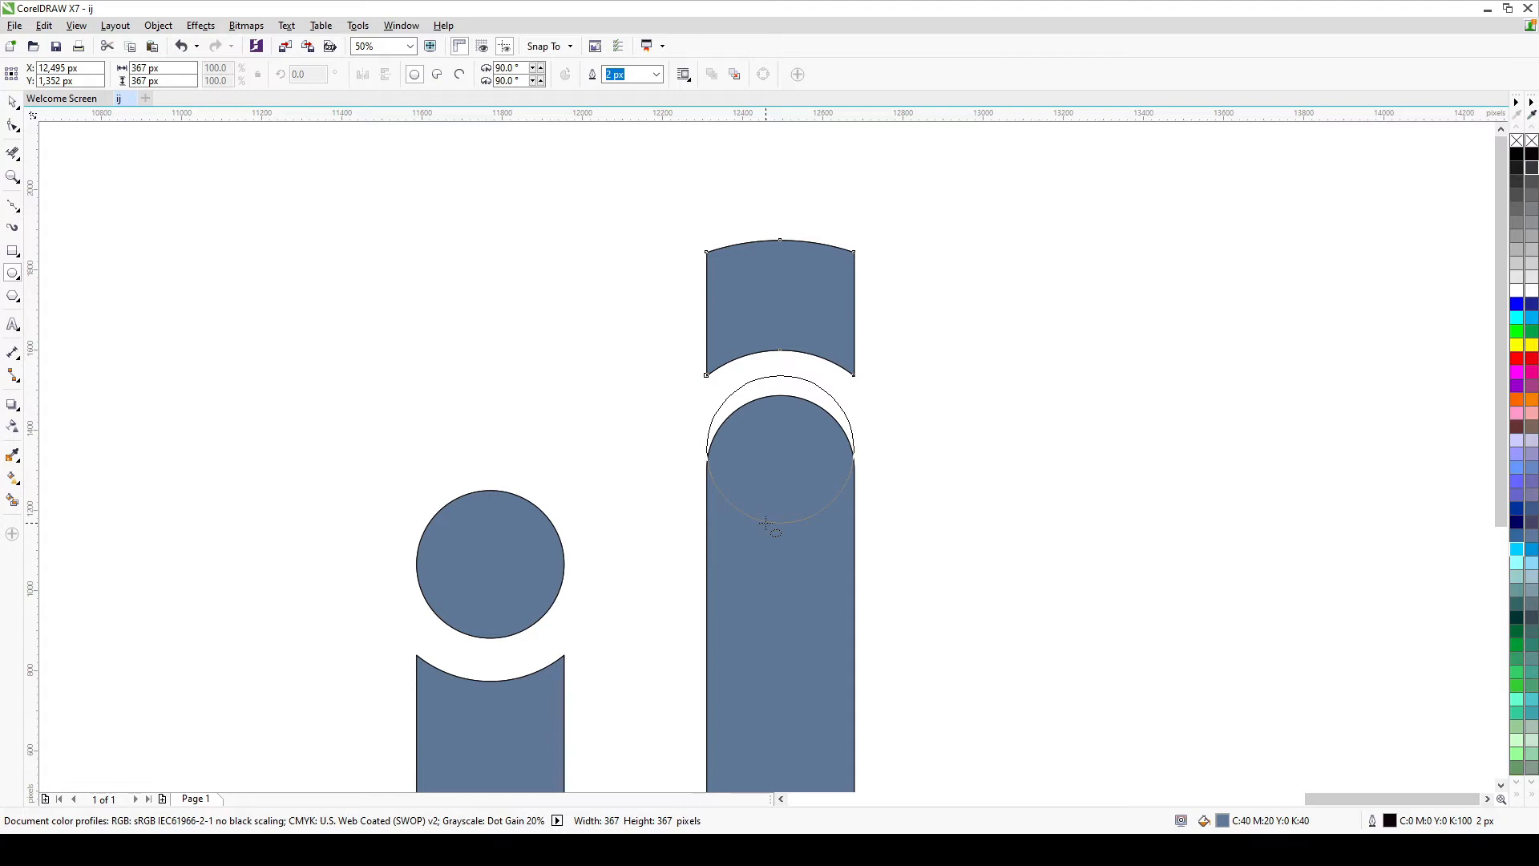
{"action": "left_click_drag", "start_coordinate": [854, 523], "coordinate": [919, 574]}
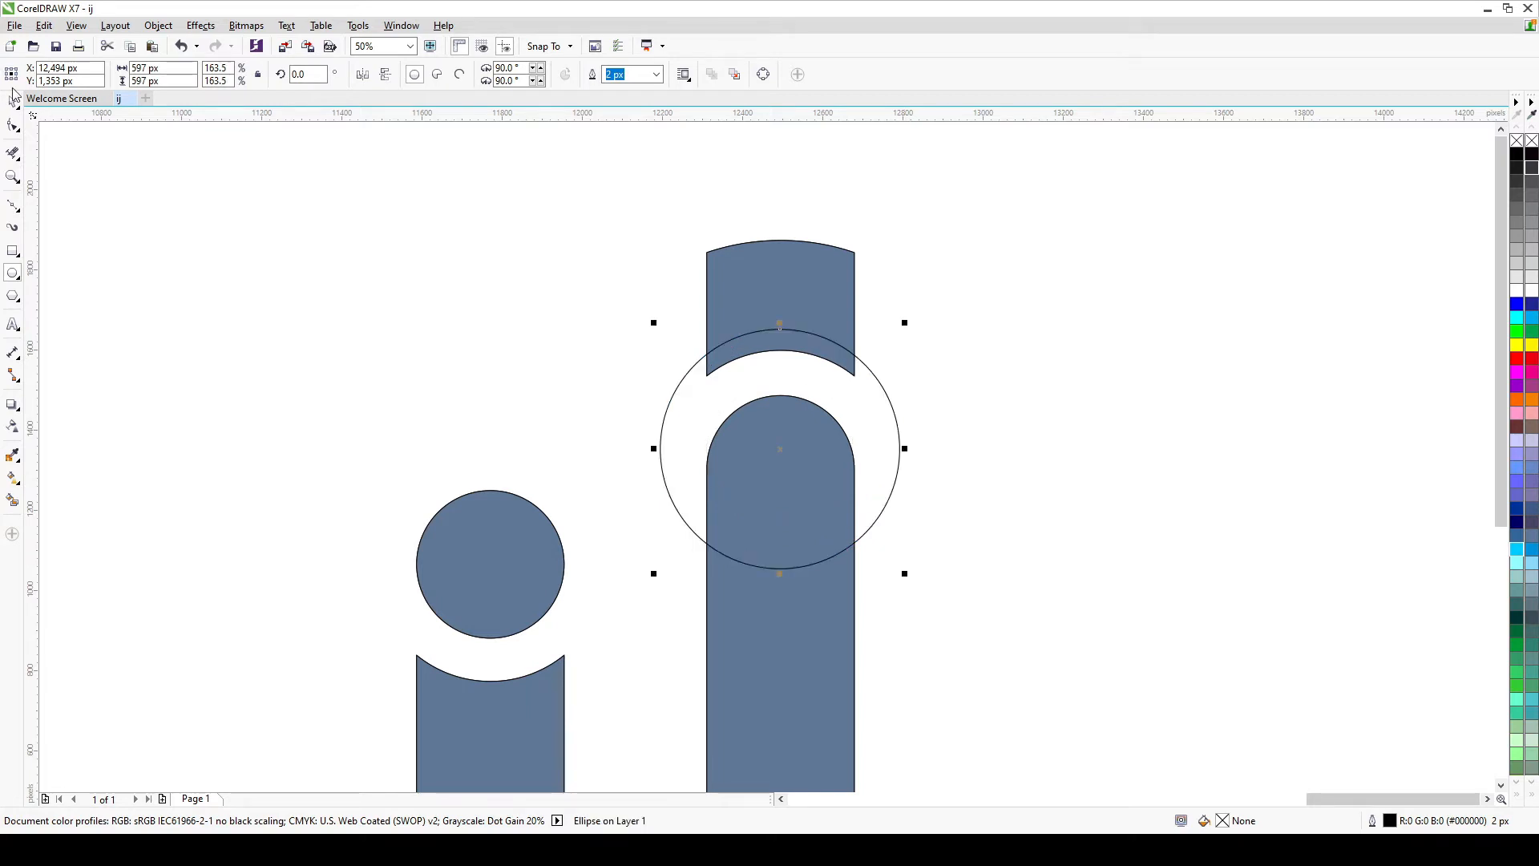
- Move the circle down to about Y 1,302 px, concentric with the right stem's rounded top, and enlarge it to about 729 px
{"action": "left_click", "coordinate": [13, 100]}
{"action": "left_click_drag", "start_coordinate": [780, 449], "coordinate": [780, 470]}
{"action": "left_click_drag", "start_coordinate": [903, 591], "coordinate": [930, 624]}
{"action": "key", "text": "ctrl+z"}
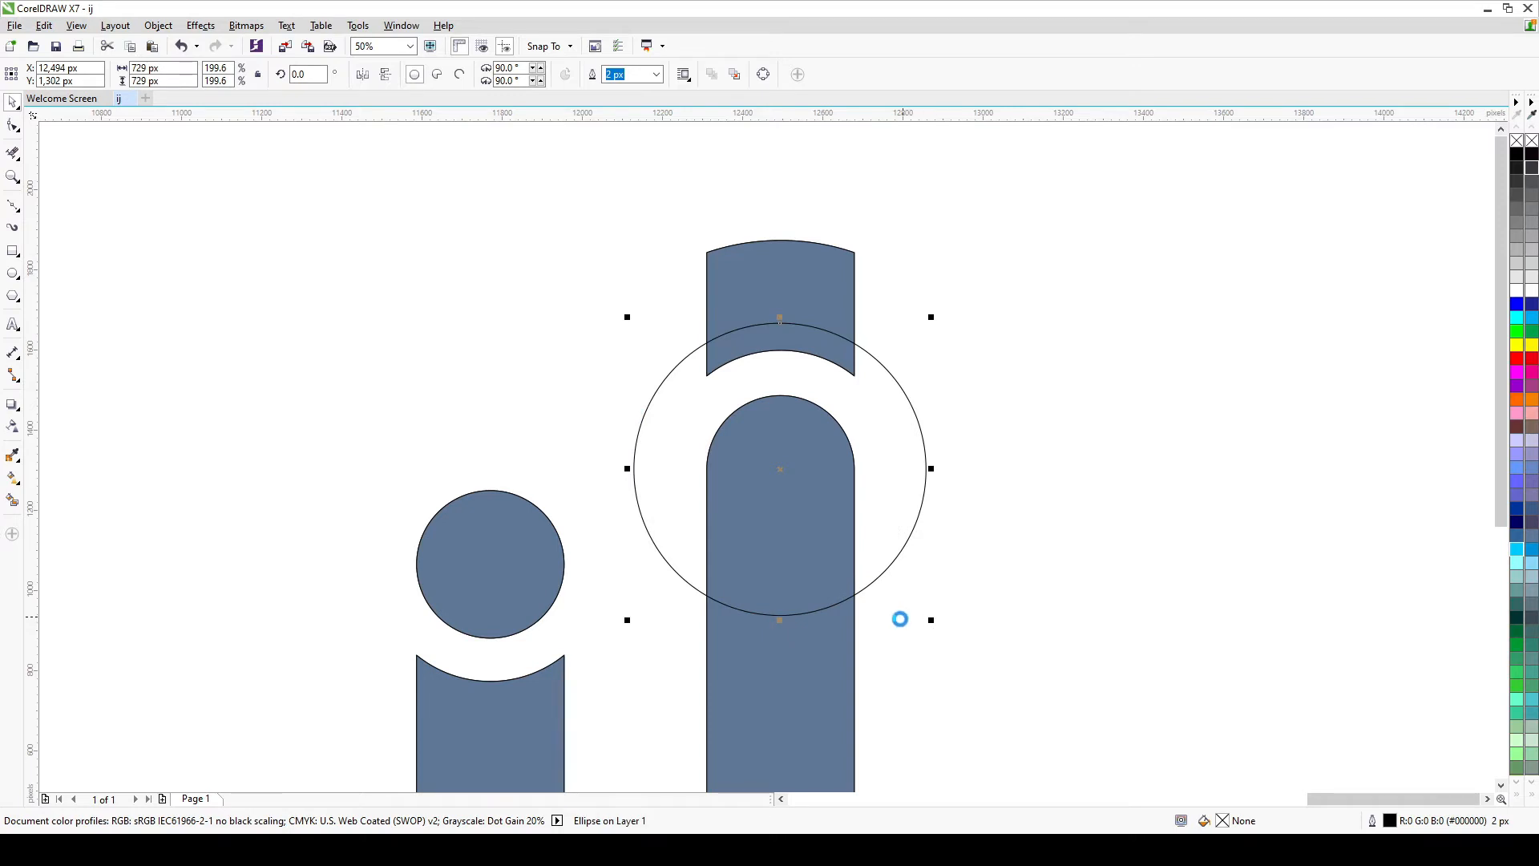
- Add a larger concentric copy of the circle around the right stem and slightly enlarge both circles so they cross the cap
{"action": "left_click_drag", "start_coordinate": [929, 620], "coordinate": [968, 662]}
{"action": "left_click", "coordinate": [939, 532]}
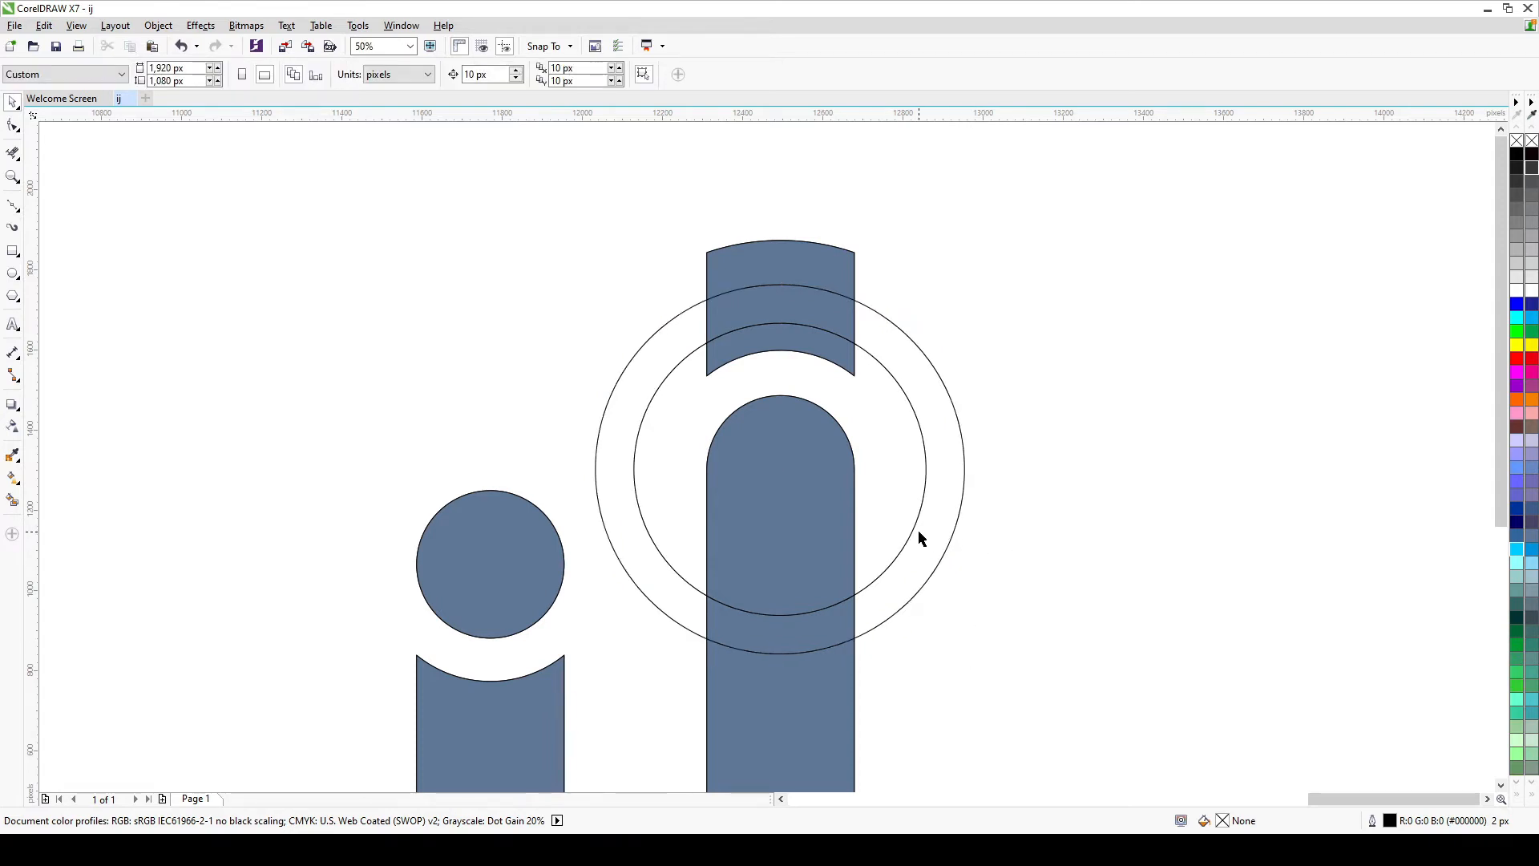
{"action": "left_click", "coordinate": [911, 543]}
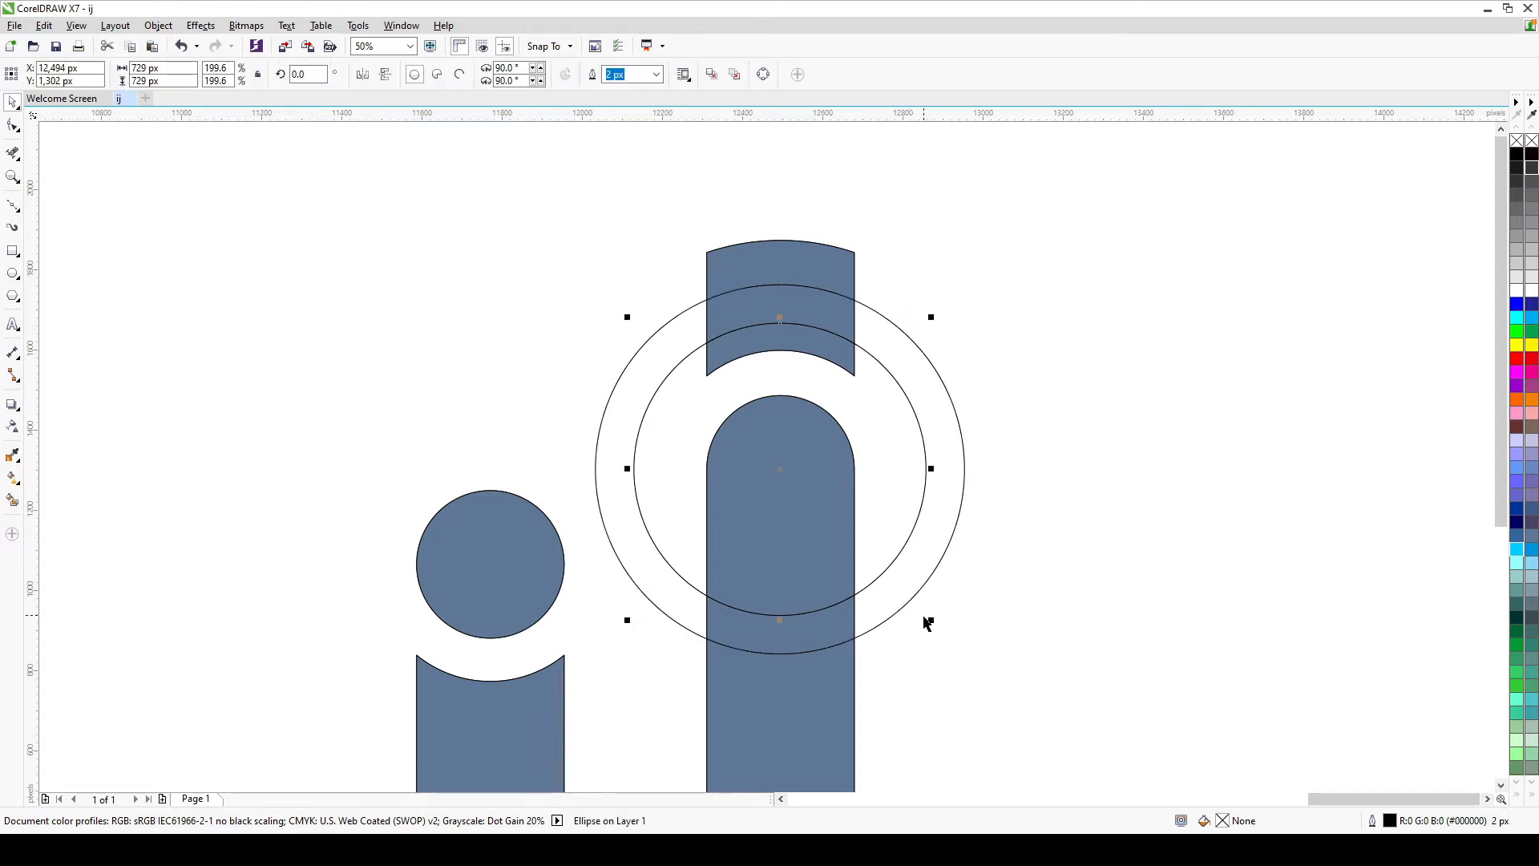
{"action": "left_click_drag", "start_coordinate": [931, 622], "coordinate": [973, 665]}
{"action": "left_click", "coordinate": [941, 561]}
{"action": "left_click", "coordinate": [869, 455]}
{"action": "scroll", "coordinate": [701, 417], "scroll_direction": "down", "scroll_amount": 2}
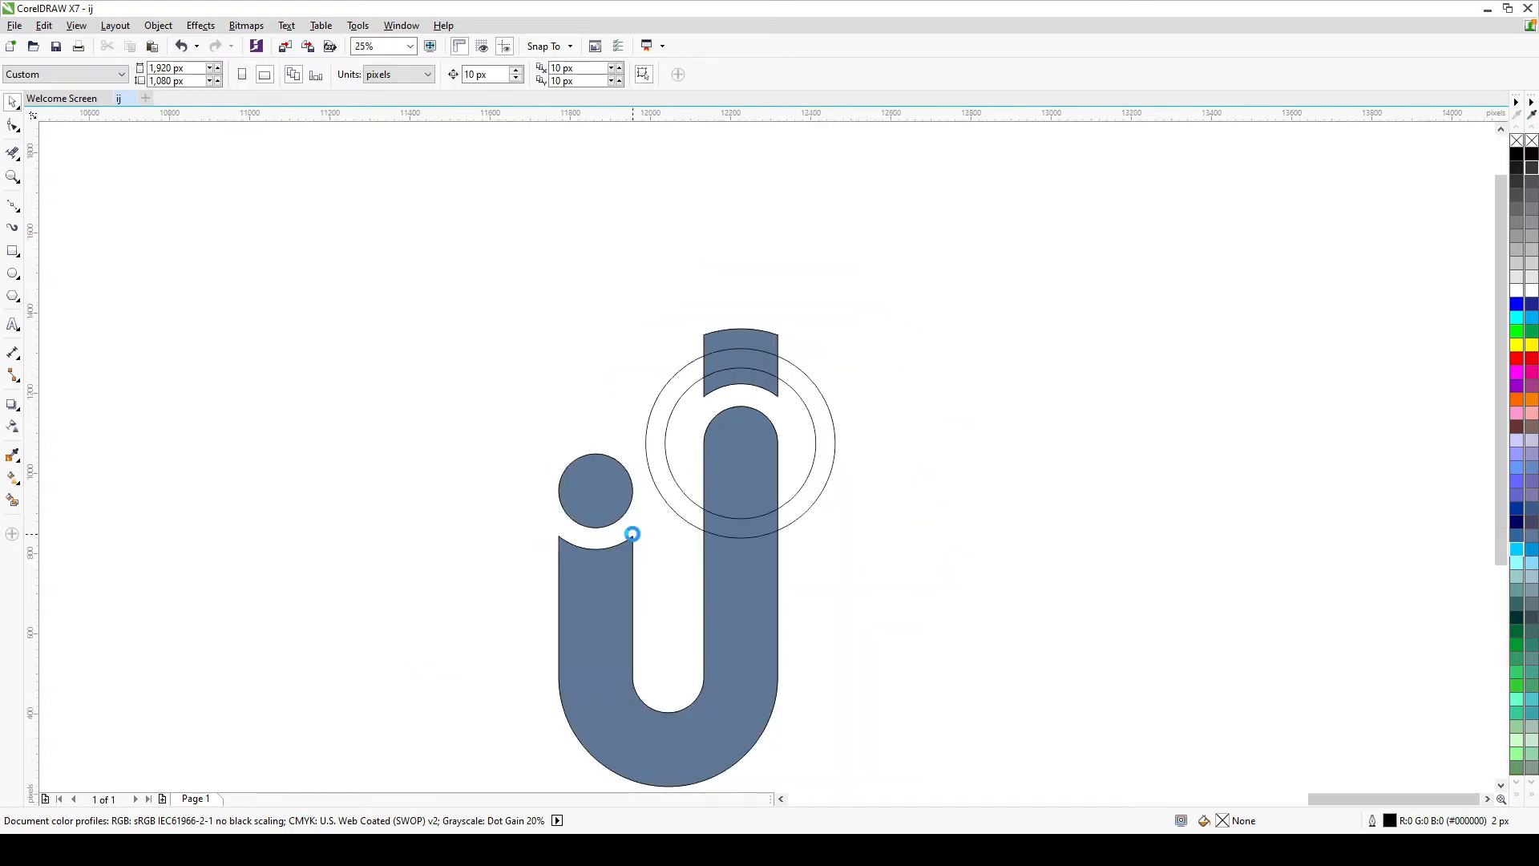
- Use Virtual Segment Delete to remove both circles' arcs outside the right letter and across its stem, leaving two arcs in the cap
{"action": "scroll", "coordinate": [633, 536], "scroll_direction": "up", "scroll_amount": 2}
{"action": "left_click", "coordinate": [12, 154]}
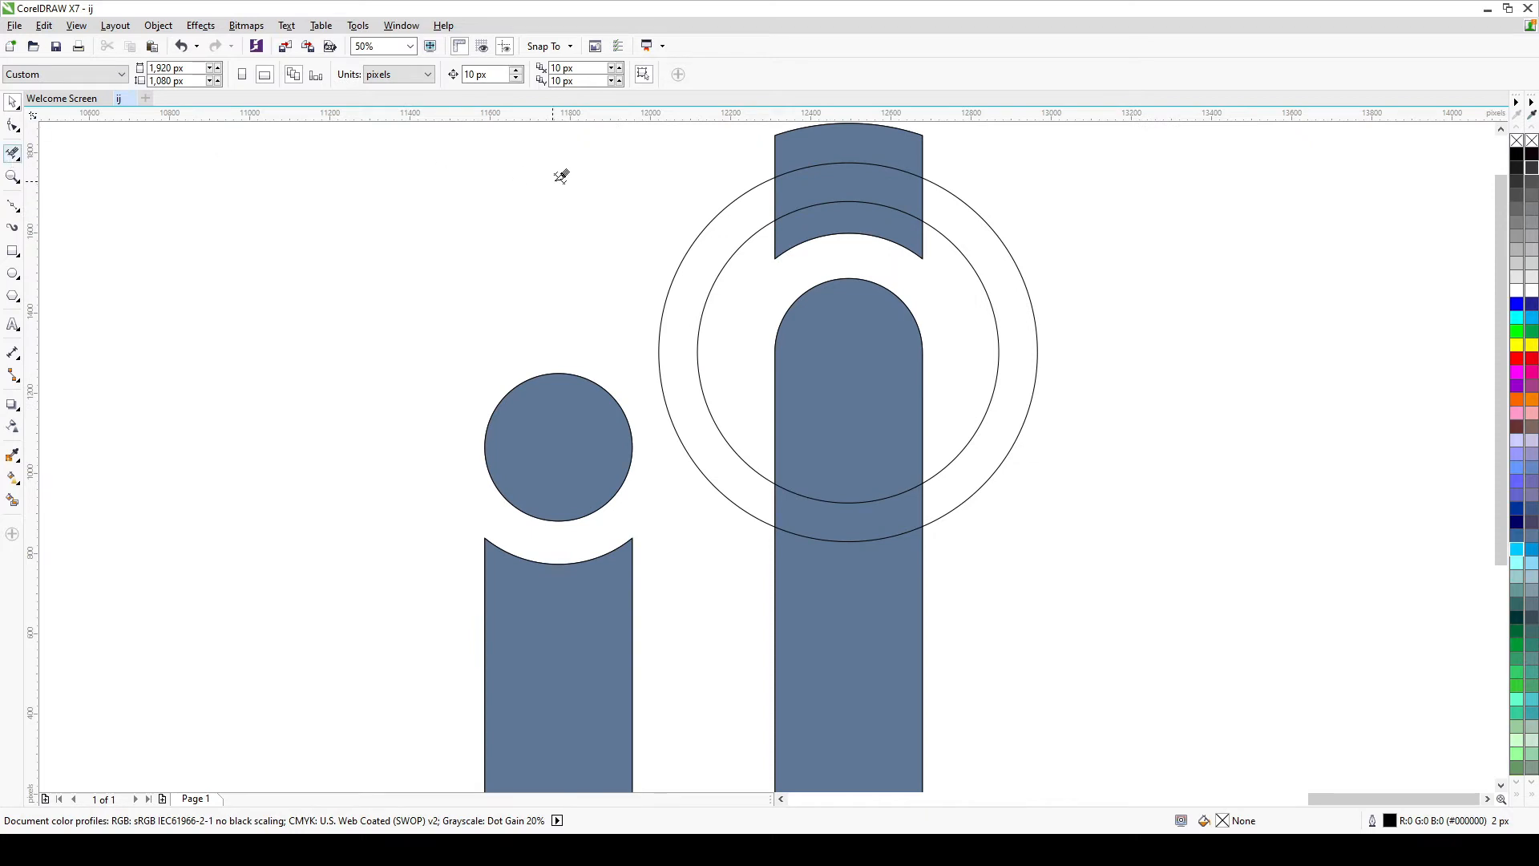
{"action": "left_click_drag", "start_coordinate": [653, 195], "coordinate": [742, 312]}
{"action": "left_click_drag", "start_coordinate": [1056, 222], "coordinate": [976, 306]}
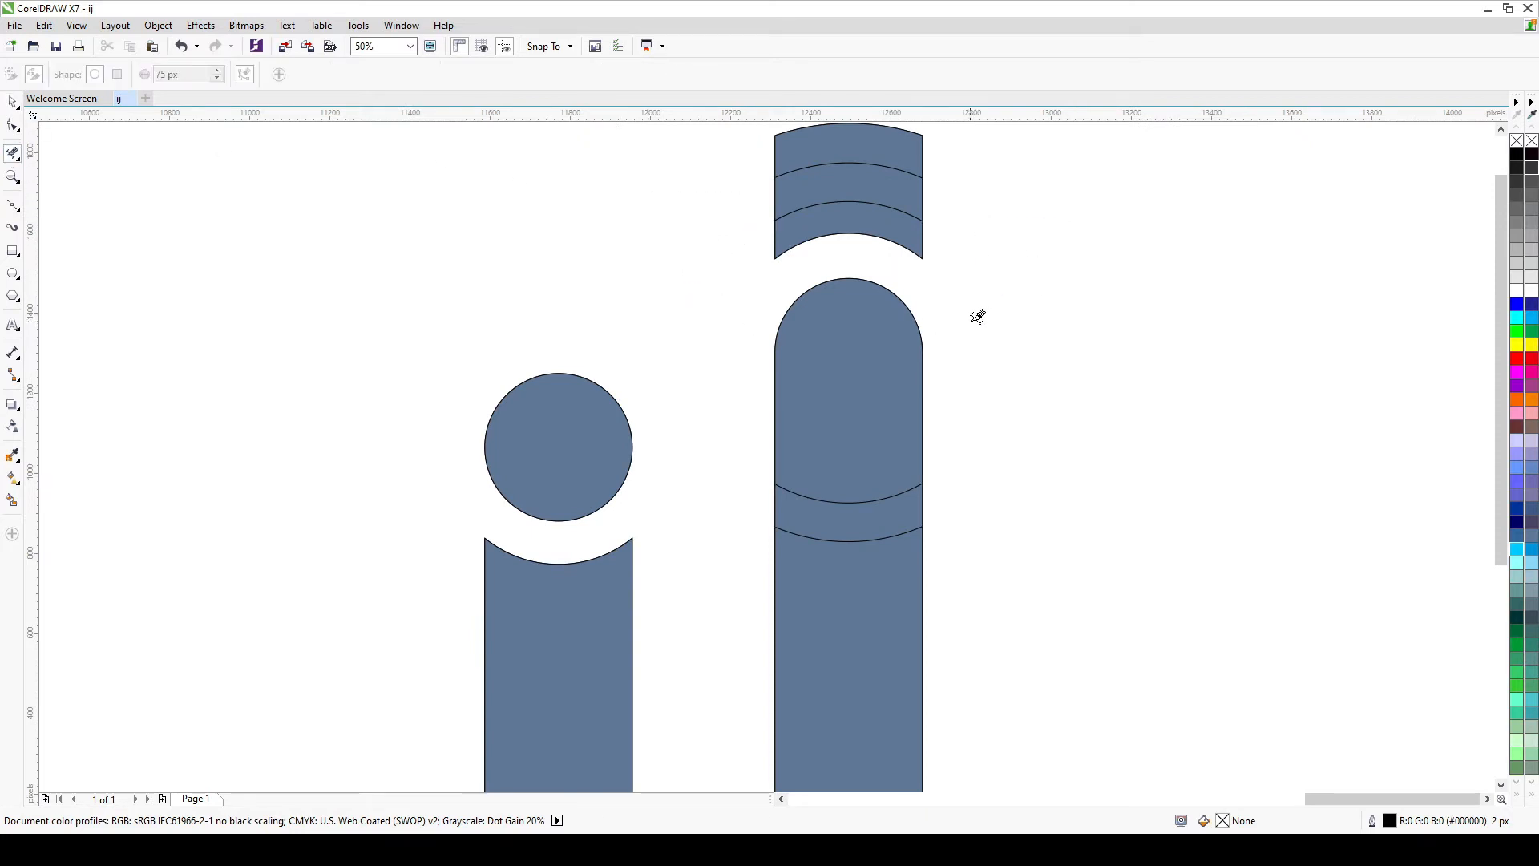
{"action": "left_click_drag", "start_coordinate": [842, 484], "coordinate": [858, 574]}
- Draw three circles concentric with the left dot, the outermost about 1,182 px wide, crossing the left stem
{"action": "left_click", "coordinate": [12, 274]}
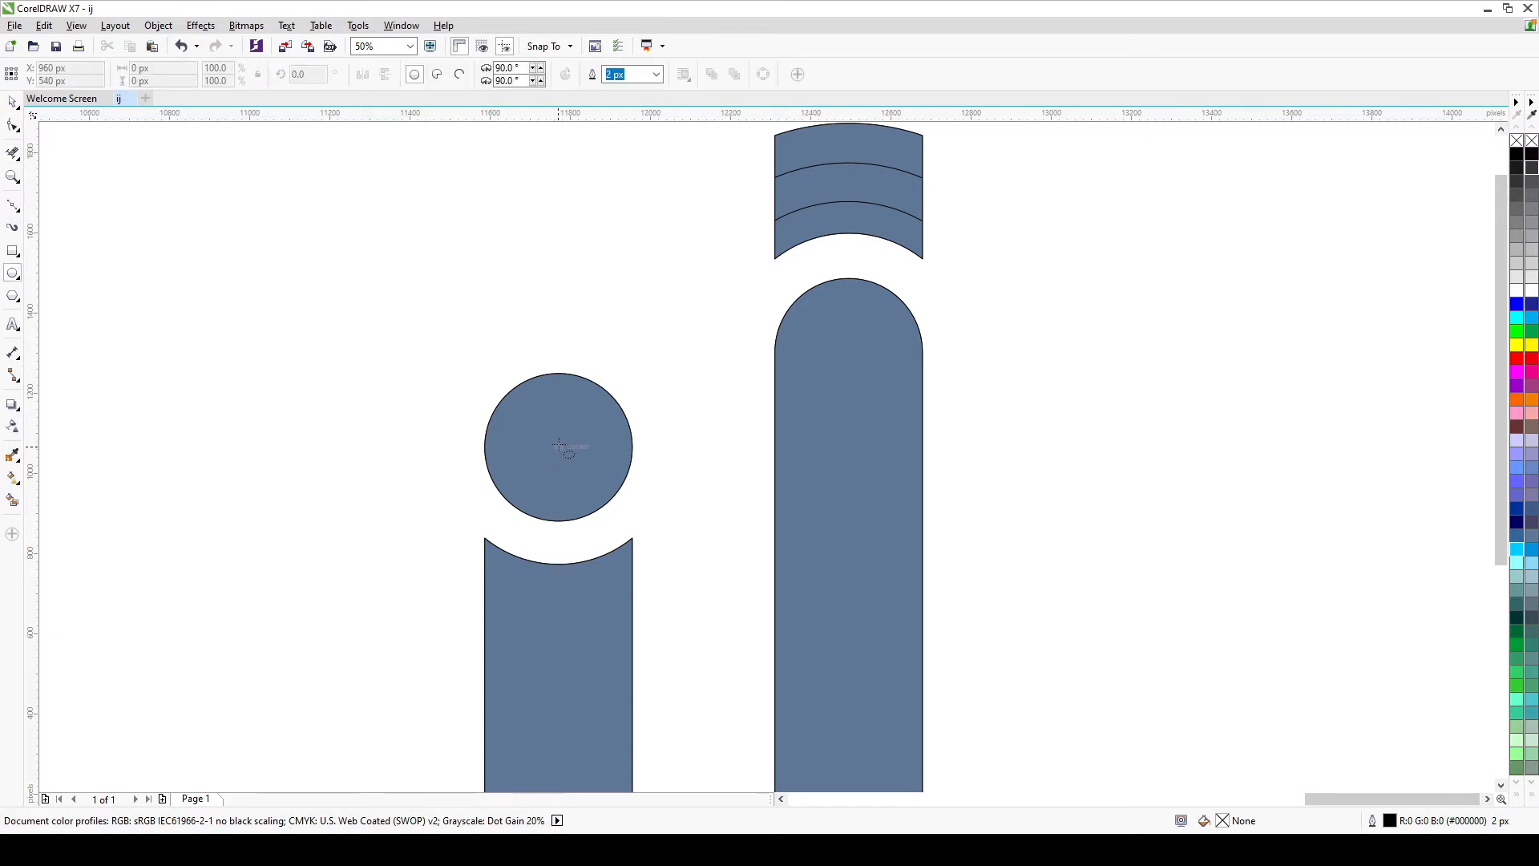
{"action": "left_click_drag", "start_coordinate": [559, 446], "coordinate": [801, 705]}
{"action": "key", "text": "ctrl+c"}
{"action": "key", "text": "ctrl+v"}
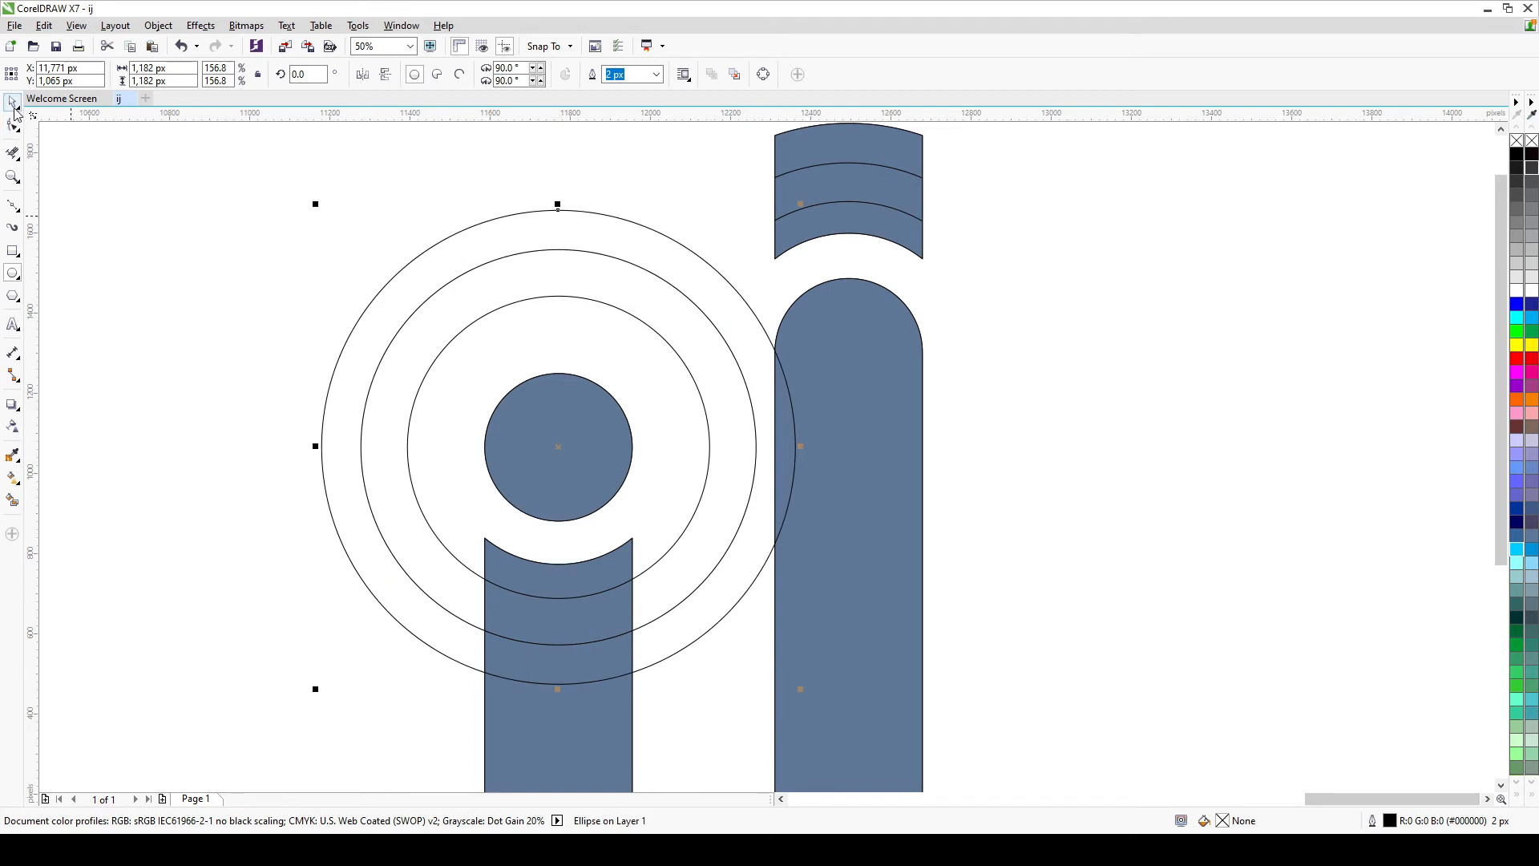
- Enlarge the three circles around the left dot to about 810, 1,022 and 1,218 px wide, keeping them concentric
{"action": "key", "text": "space"}
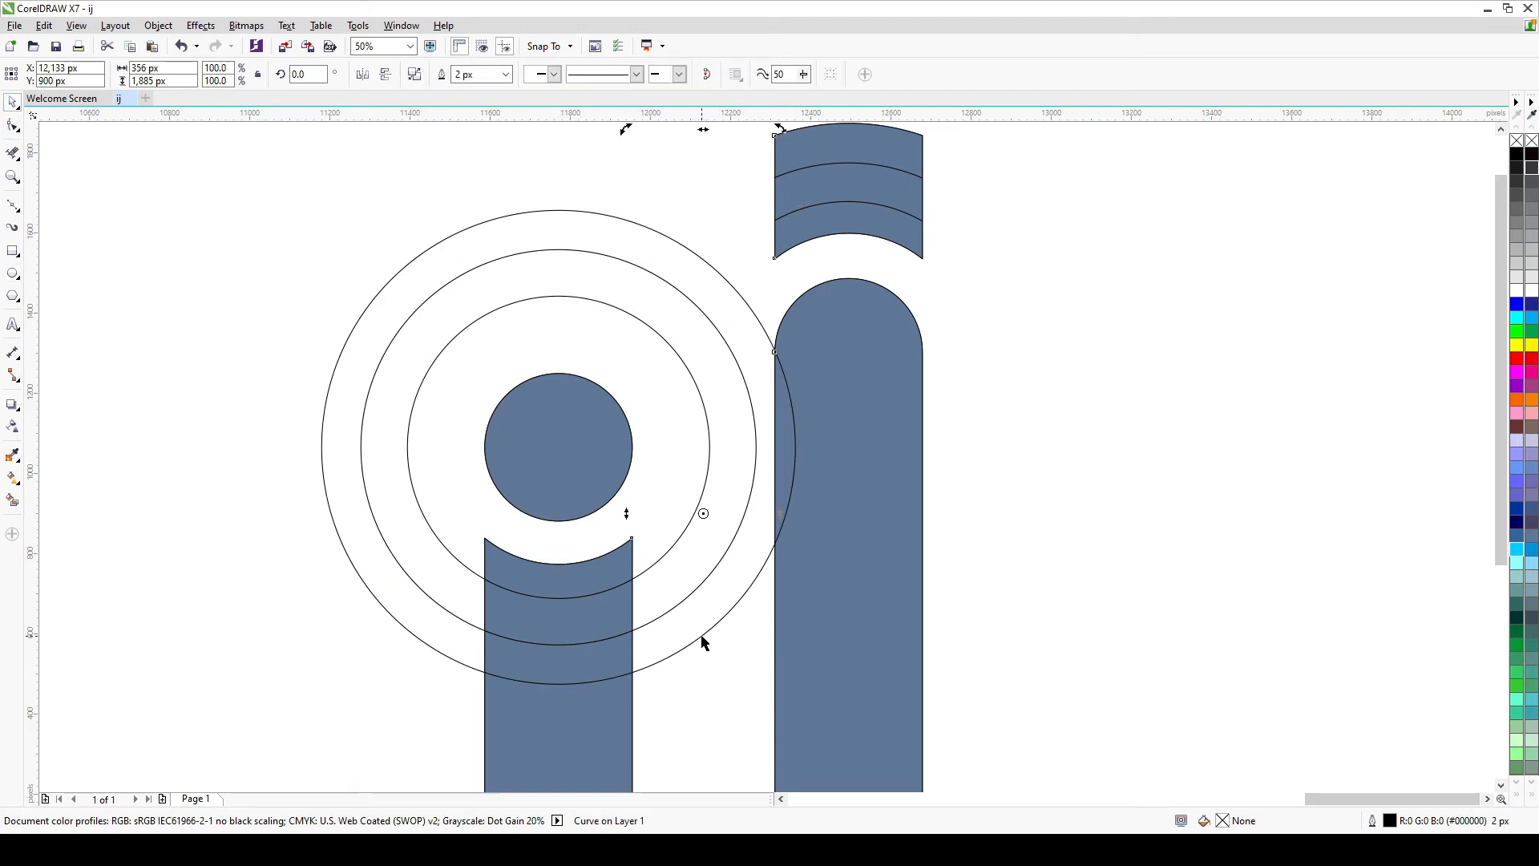
{"action": "left_click_drag", "start_coordinate": [801, 690], "coordinate": [805, 712]}
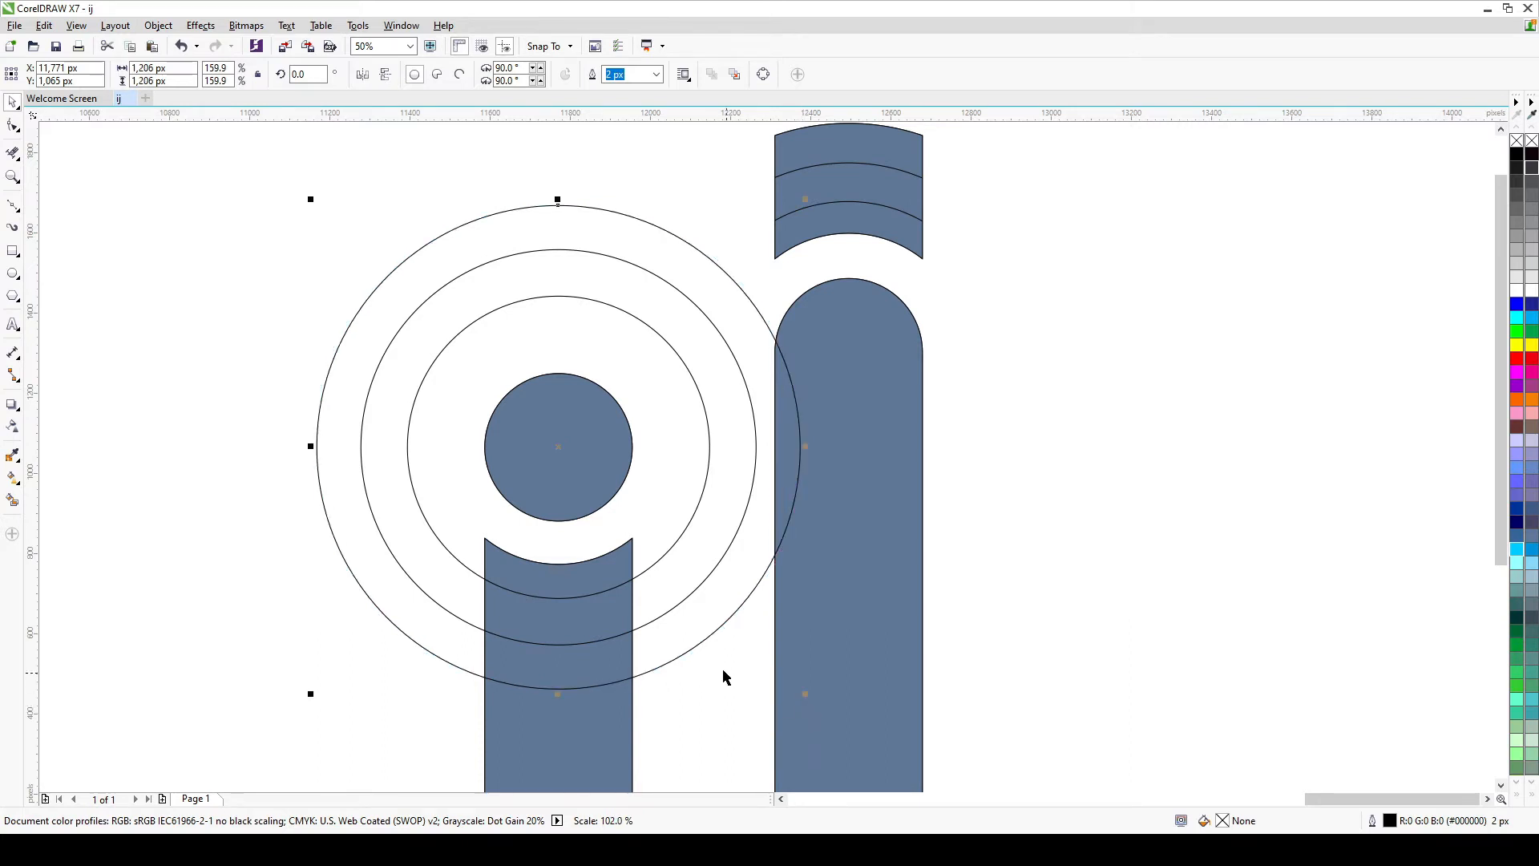
{"action": "left_click", "coordinate": [645, 567]}
{"action": "left_click_drag", "start_coordinate": [711, 604], "coordinate": [724, 628]}
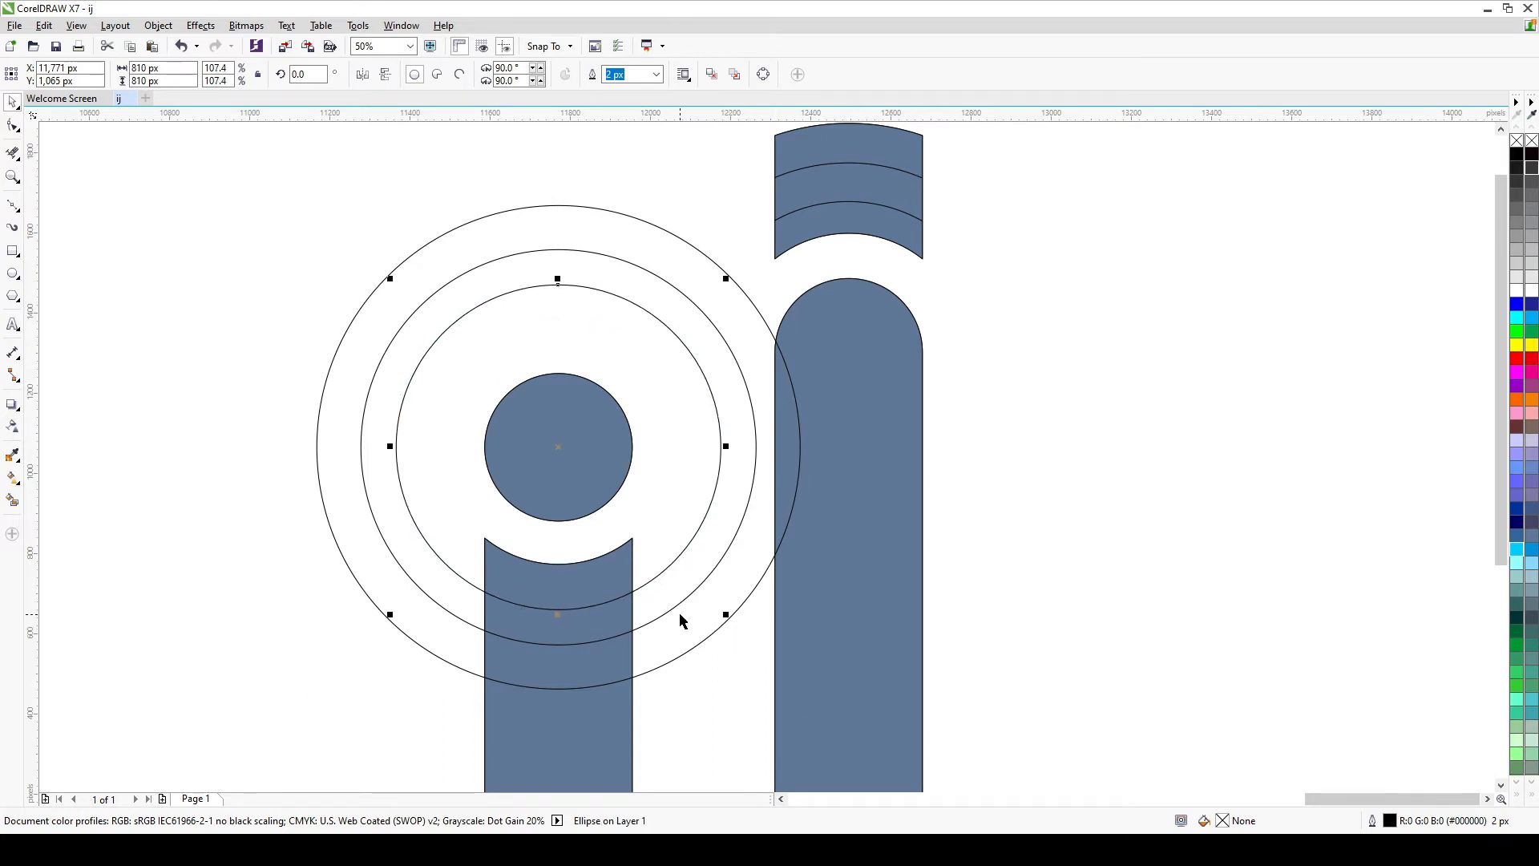
{"action": "left_click", "coordinate": [711, 633]}
{"action": "left_click_drag", "start_coordinate": [807, 695], "coordinate": [807, 700]}
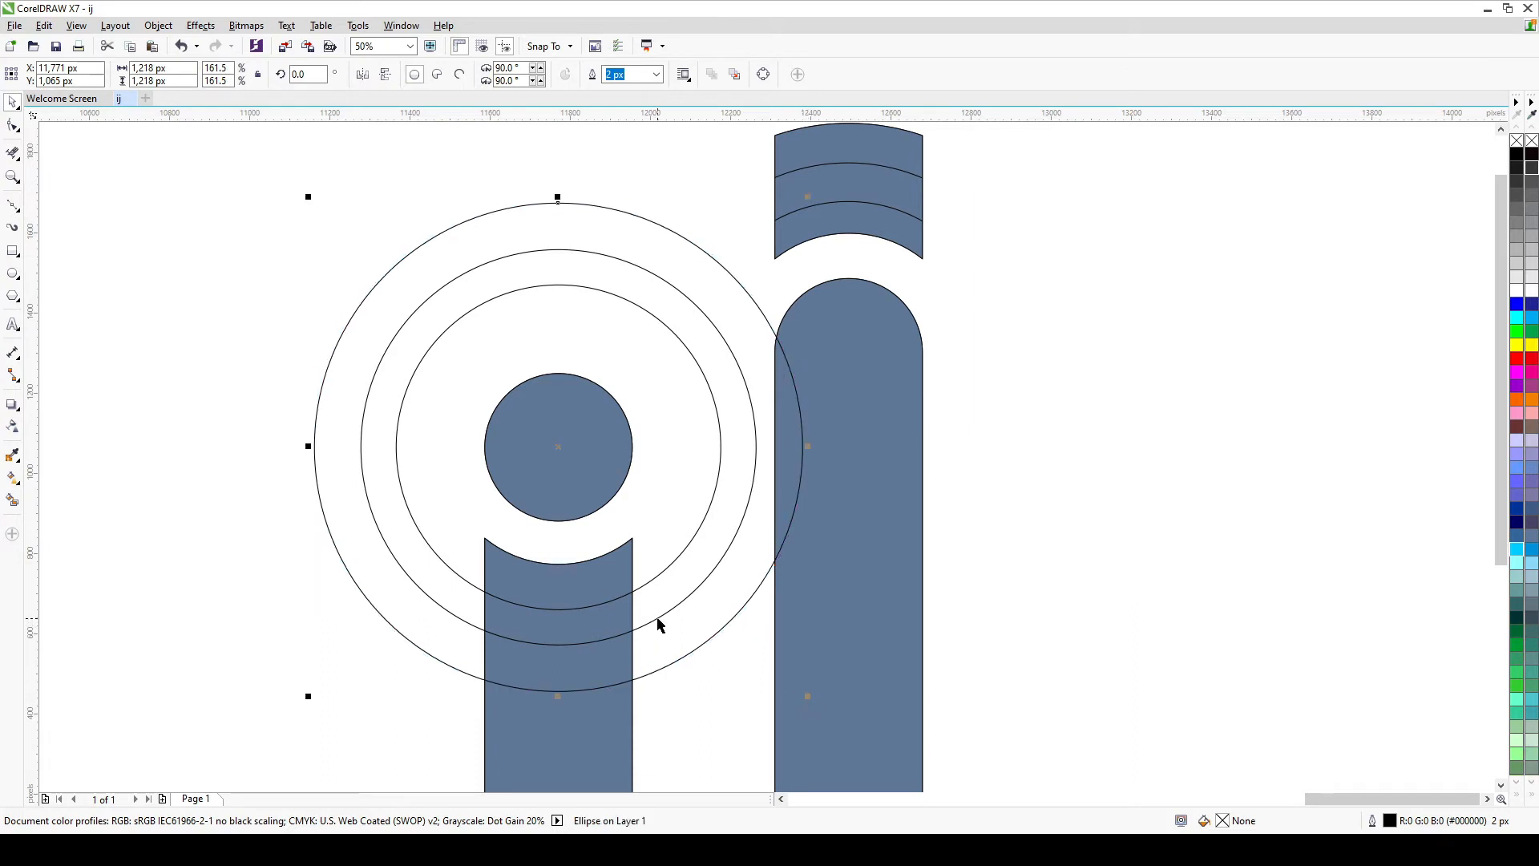
{"action": "left_click", "coordinate": [658, 619]}
{"action": "left_click_drag", "start_coordinate": [760, 649], "coordinate": [768, 665]}
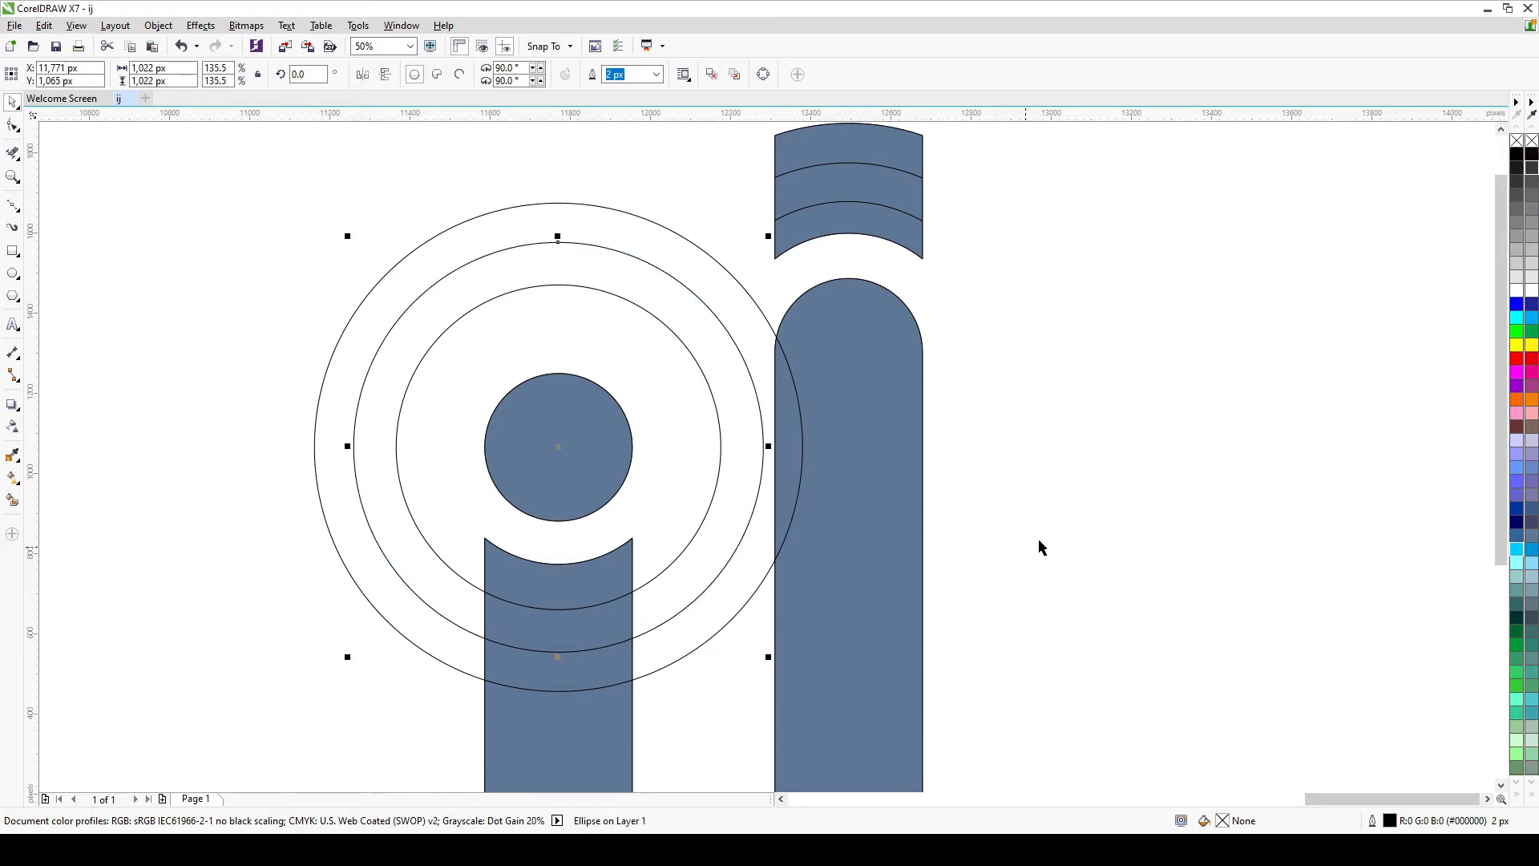
{"action": "left_click", "coordinate": [1087, 521]}
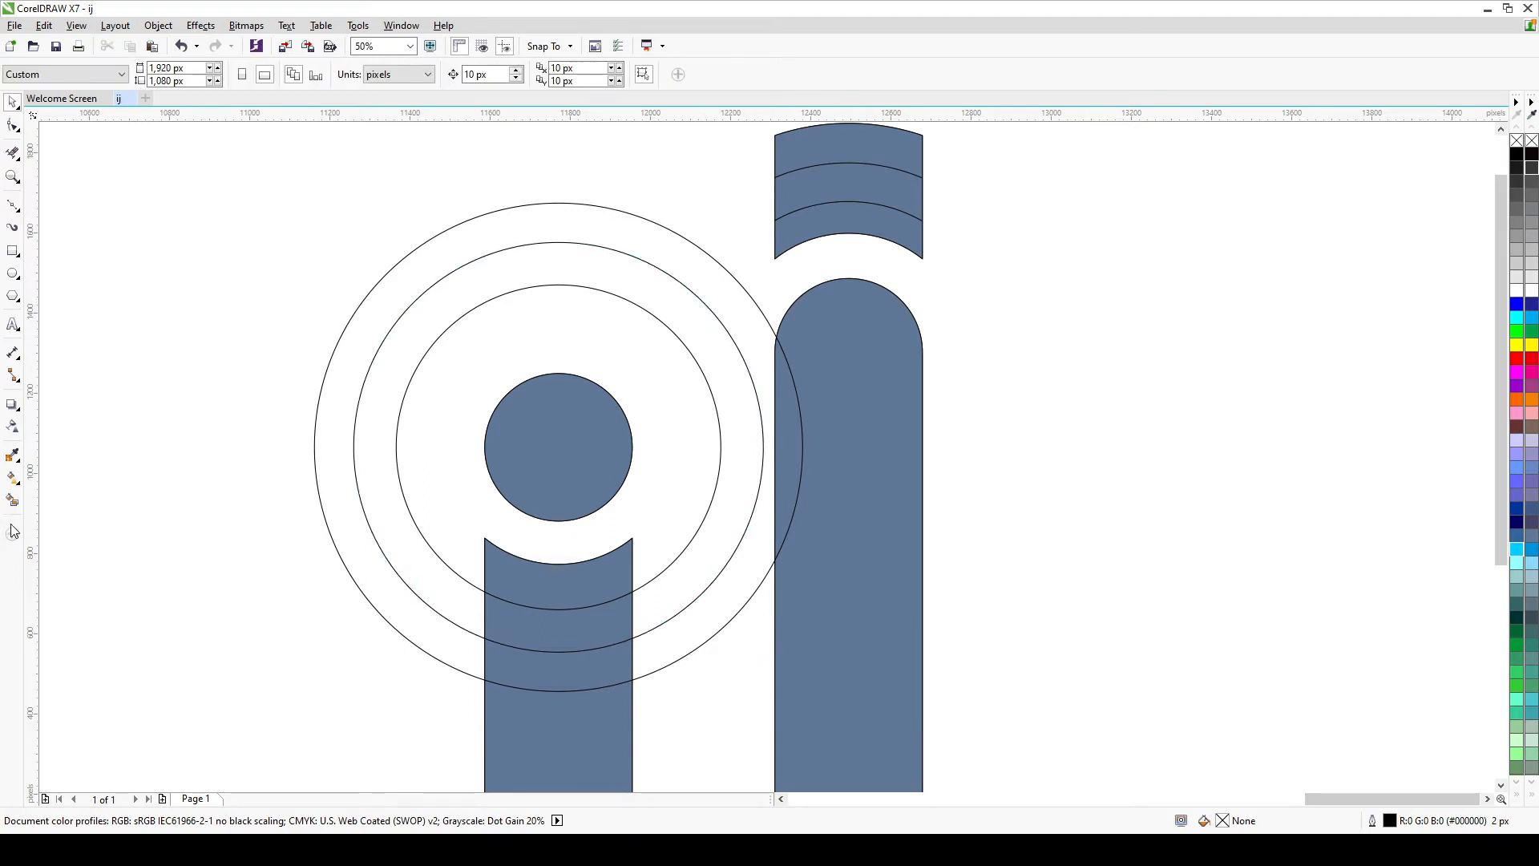
- Use Virtual Segment Delete to remove the three circles' arcs outside the left stem, leaving three curved lines across it
{"action": "left_click", "coordinate": [12, 152]}
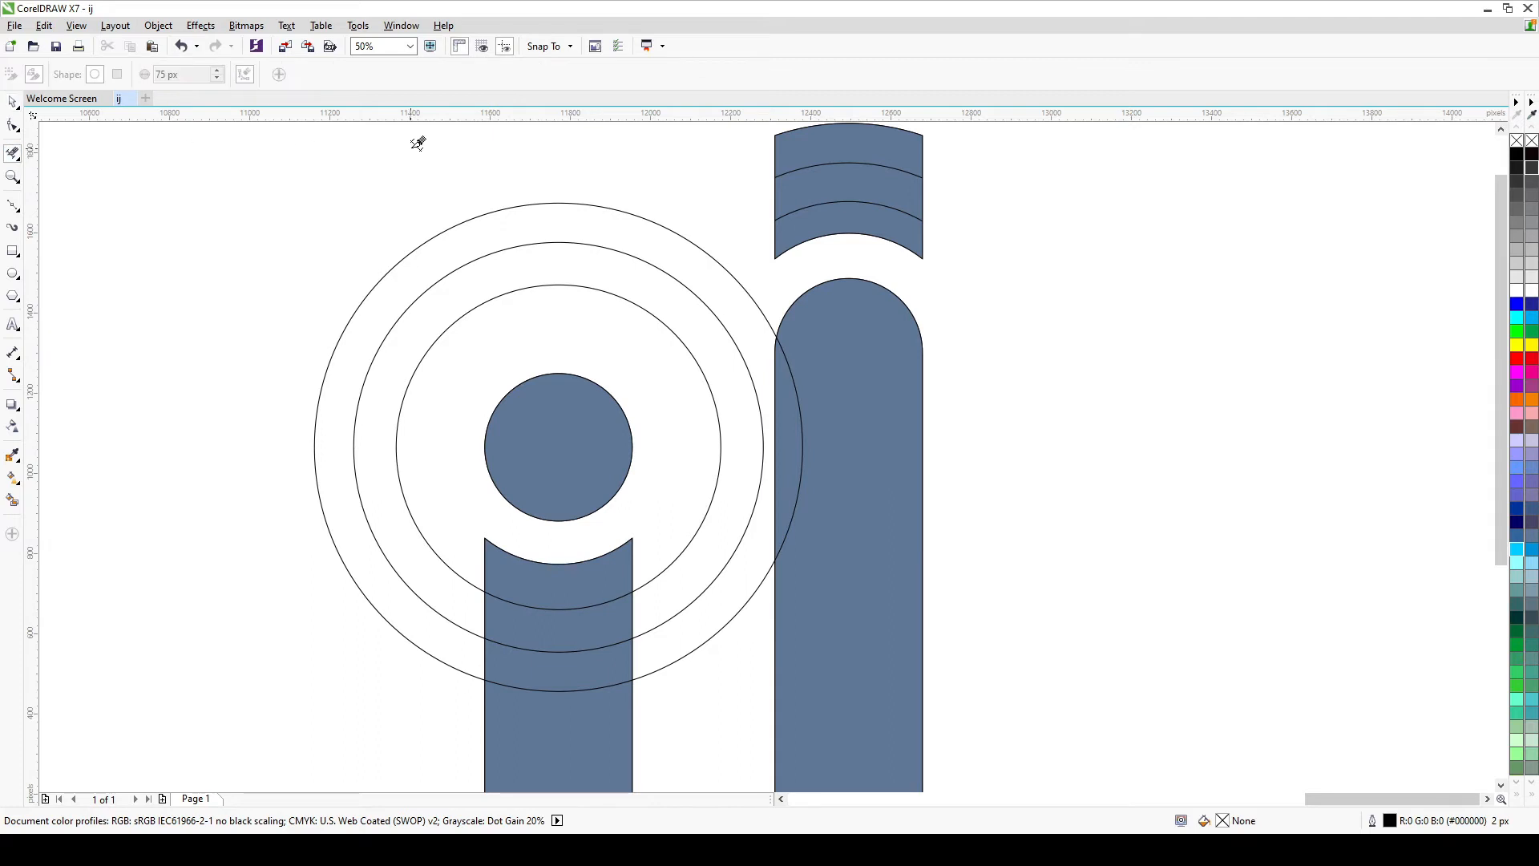
{"action": "left_click_drag", "start_coordinate": [415, 143], "coordinate": [486, 346]}
{"action": "left_click_drag", "start_coordinate": [799, 410], "coordinate": [709, 673]}
{"action": "scroll", "coordinate": [333, 300], "scroll_direction": "down", "scroll_amount": 1}
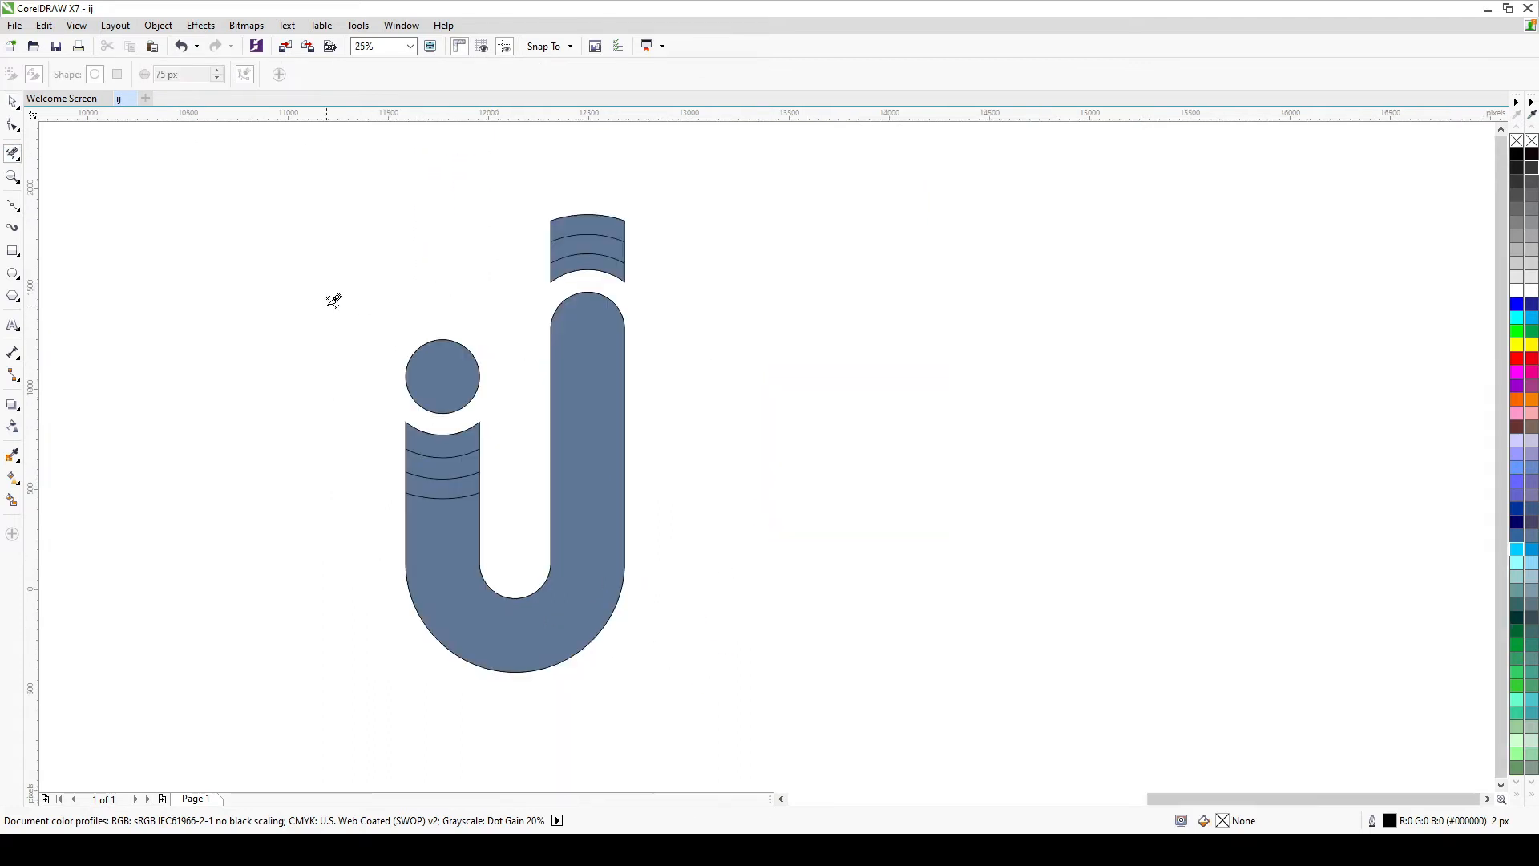
{"action": "scroll", "coordinate": [275, 329], "scroll_direction": "up", "scroll_amount": 1}
{"action": "scroll", "coordinate": [275, 329], "scroll_direction": "down", "scroll_amount": 1}
- Fill the large U-shaped body of the monogram with blue C:100 M:20 Y:0 K:0
{"action": "left_click", "coordinate": [10, 103]}
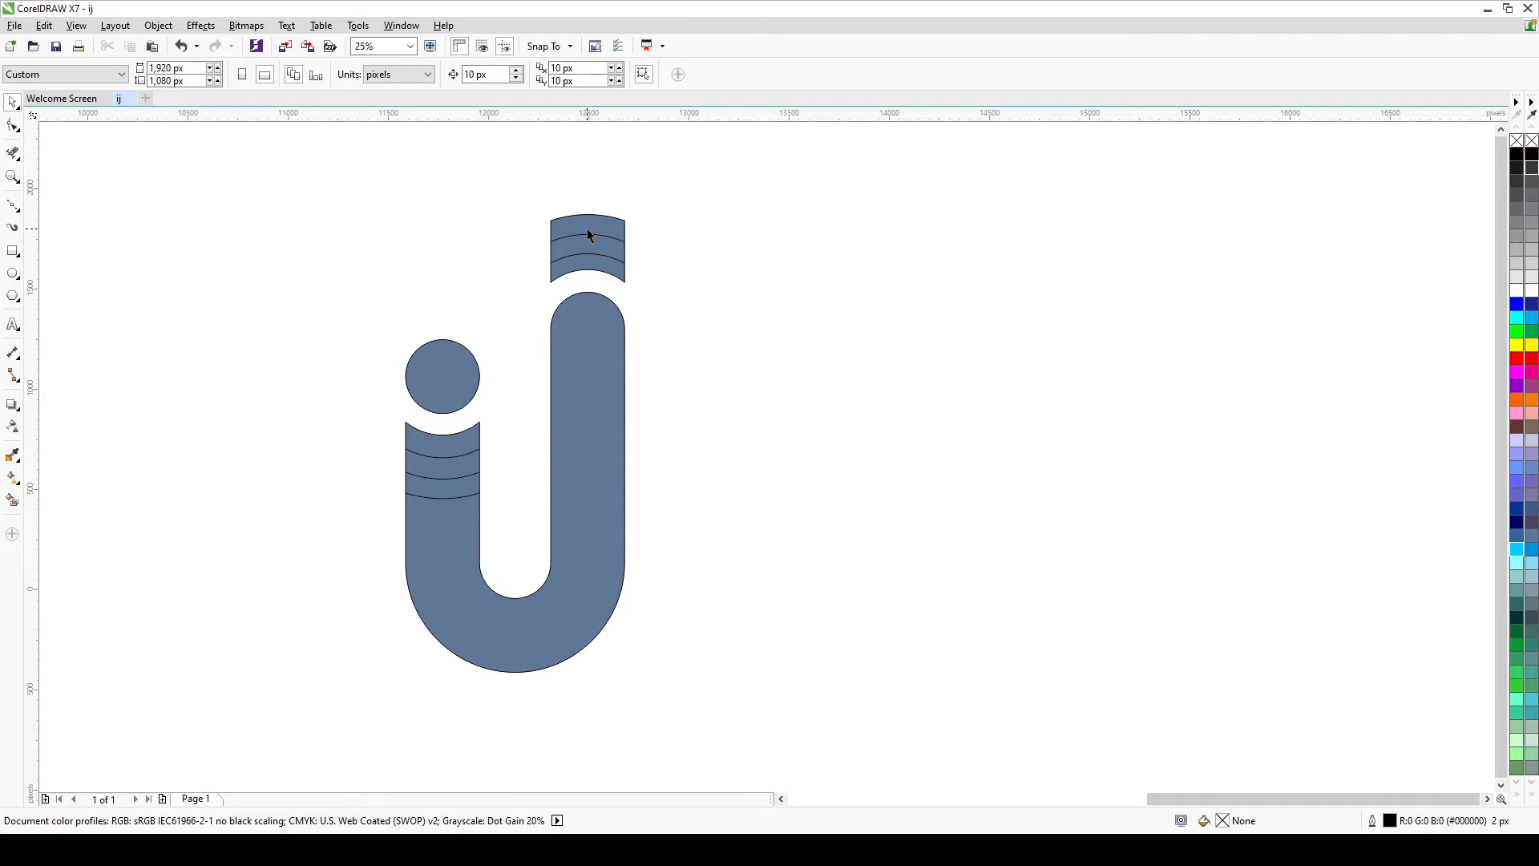
{"action": "left_click", "coordinate": [563, 453]}
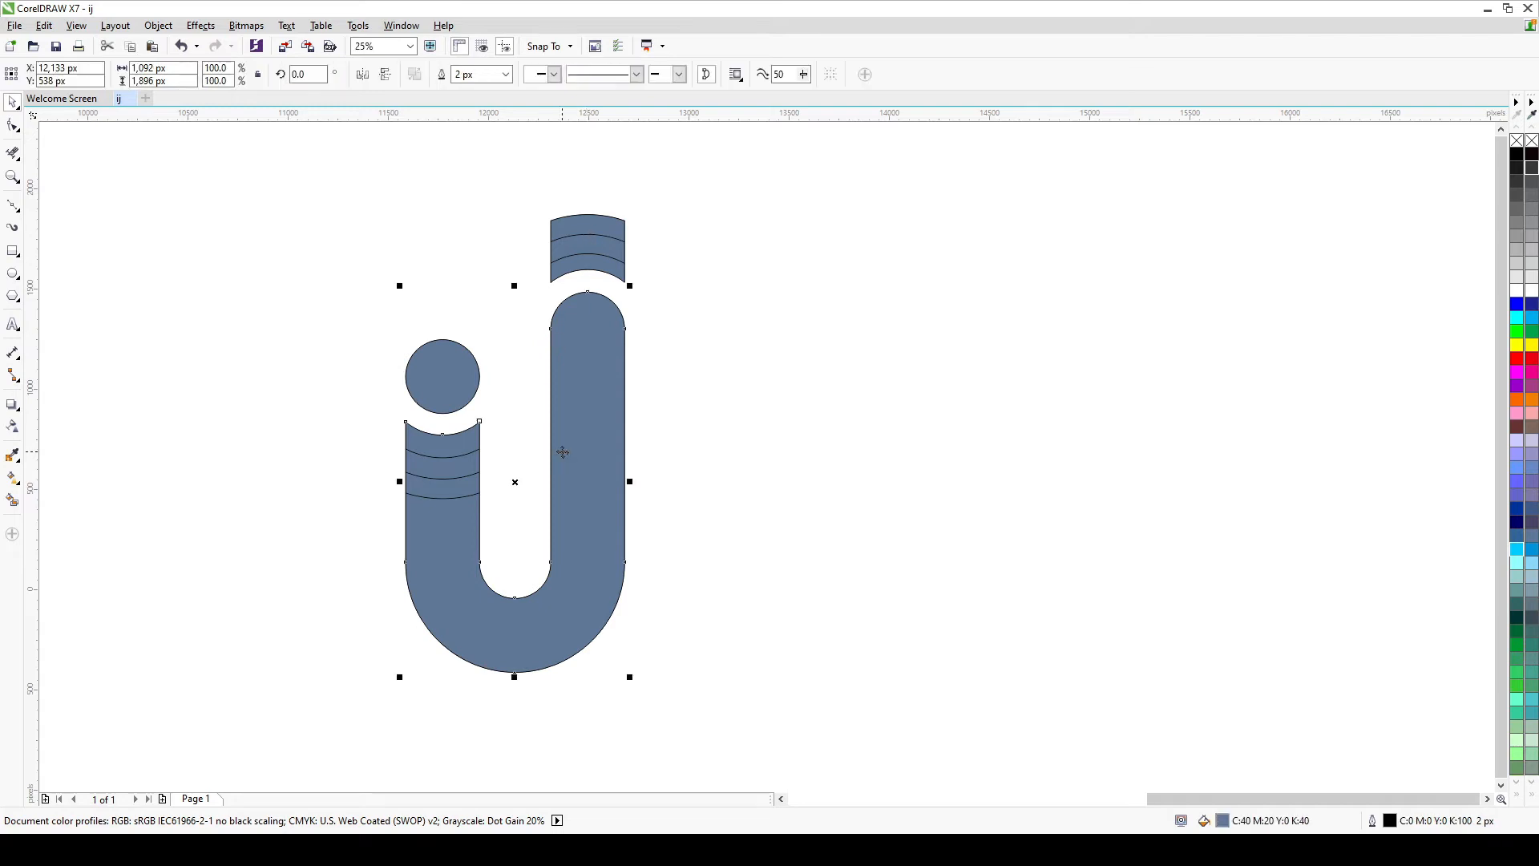
{"action": "left_click", "coordinate": [1533, 169]}
{"action": "left_click", "coordinate": [1533, 408]}
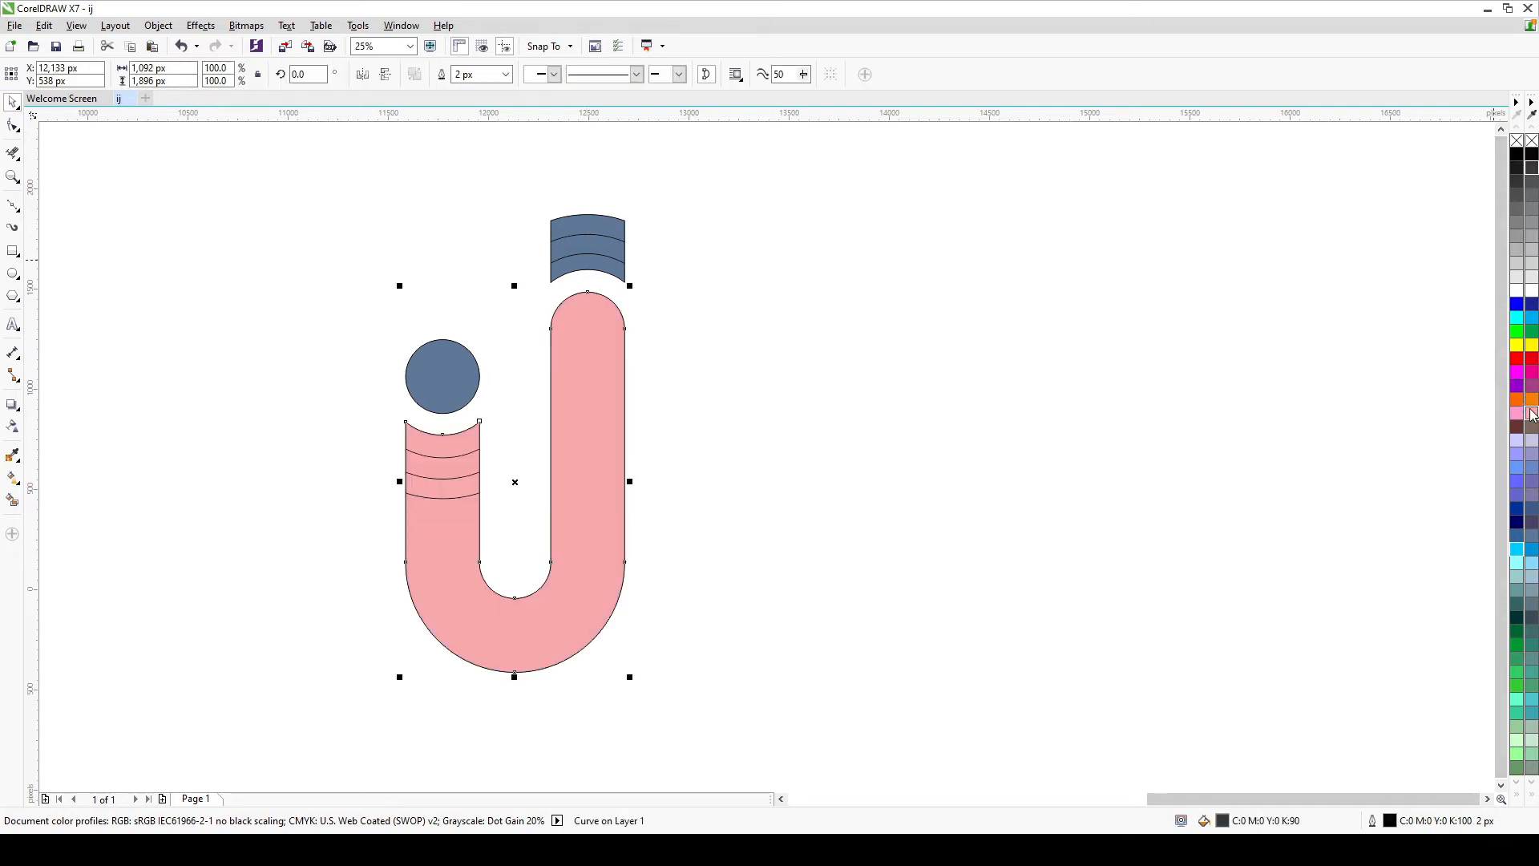
{"action": "left_click", "coordinate": [1533, 403]}
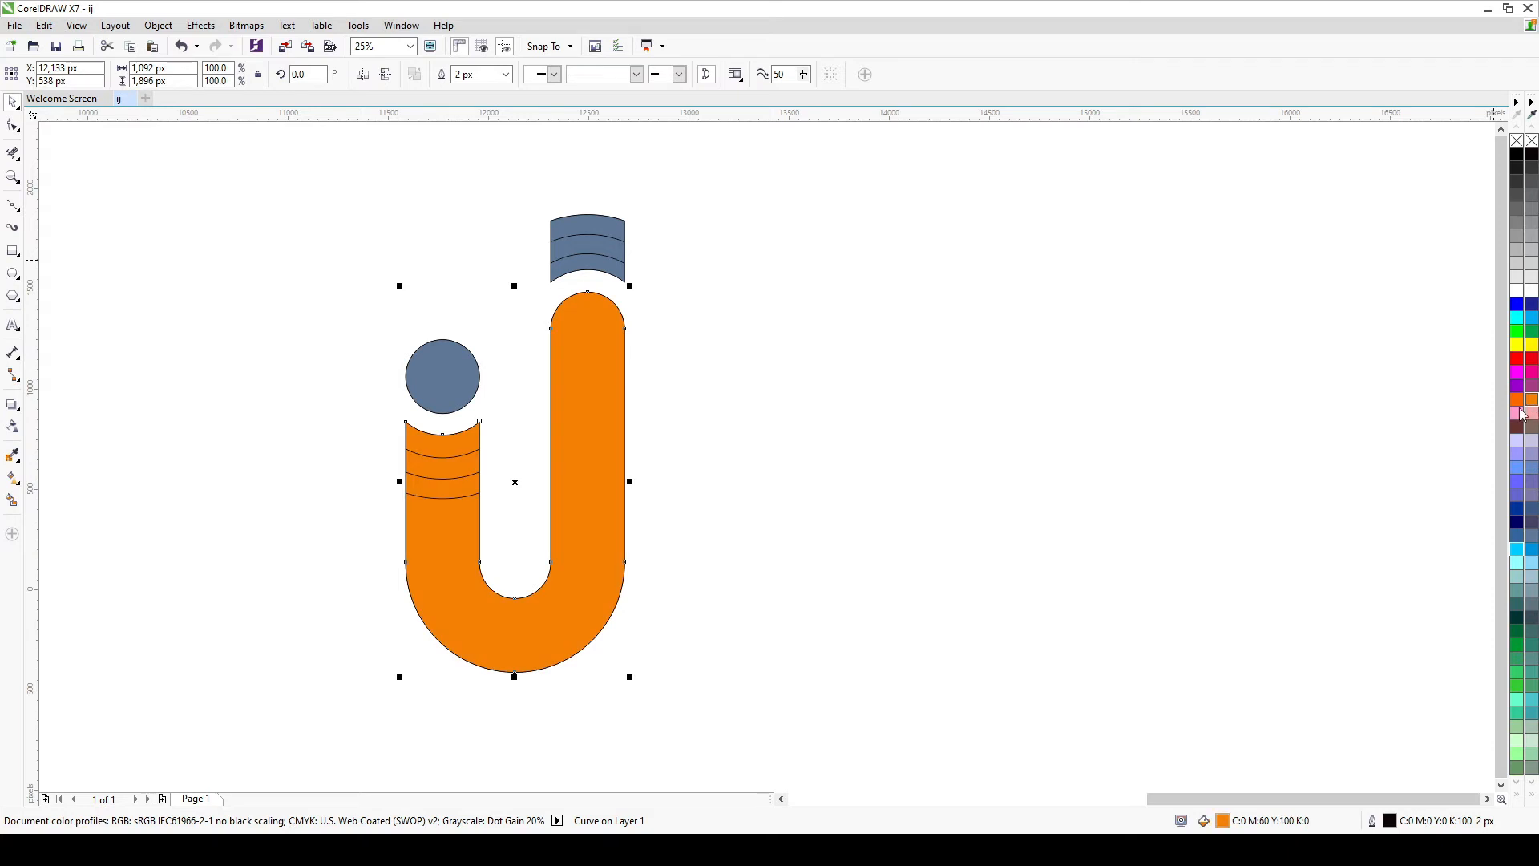
{"action": "left_click", "coordinate": [1530, 551]}
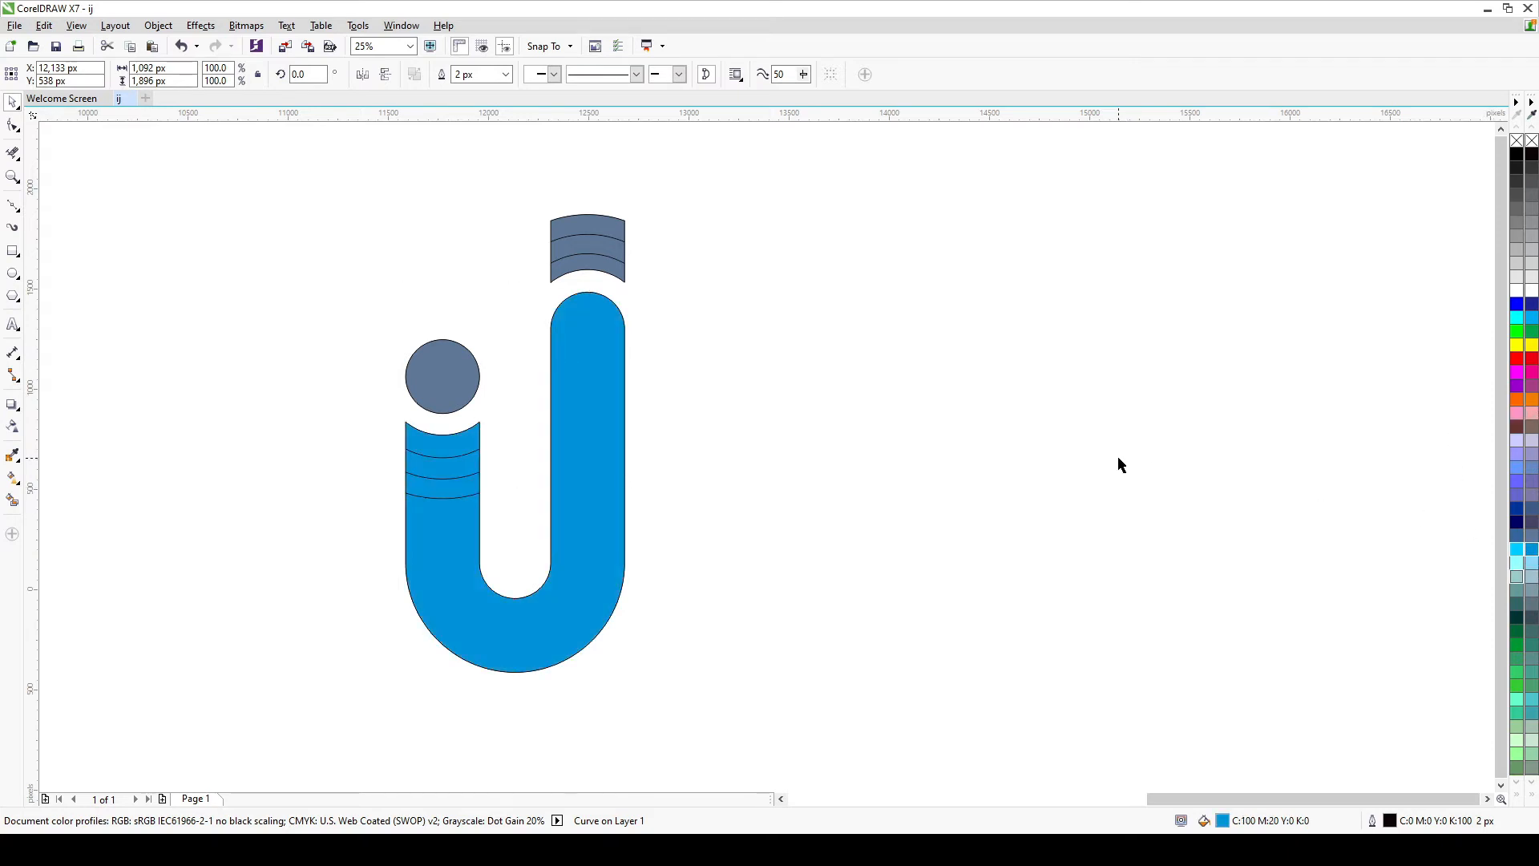
- Use Smart Fill to turn the three bands at the top of the left stem into separate filled shapes
{"action": "left_click", "coordinate": [13, 500]}
{"action": "left_click", "coordinate": [443, 445]}
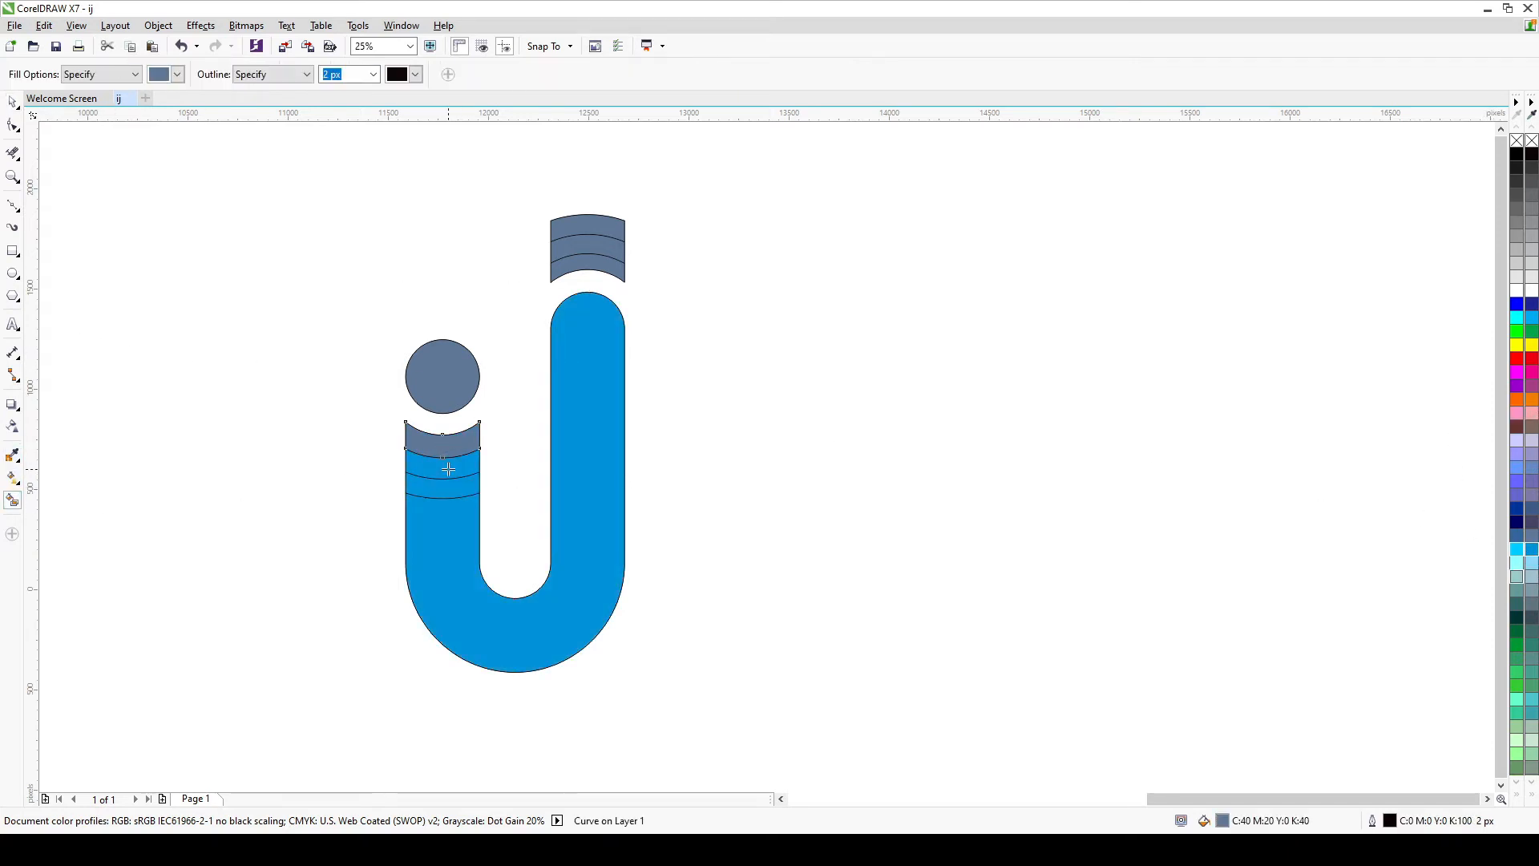
{"action": "left_click", "coordinate": [13, 102]}
- Fill the cap above the right stem and the left stem's three bands with dark grey C:0 M:0 Y:0 K:90
{"action": "left_click", "coordinate": [607, 266]}
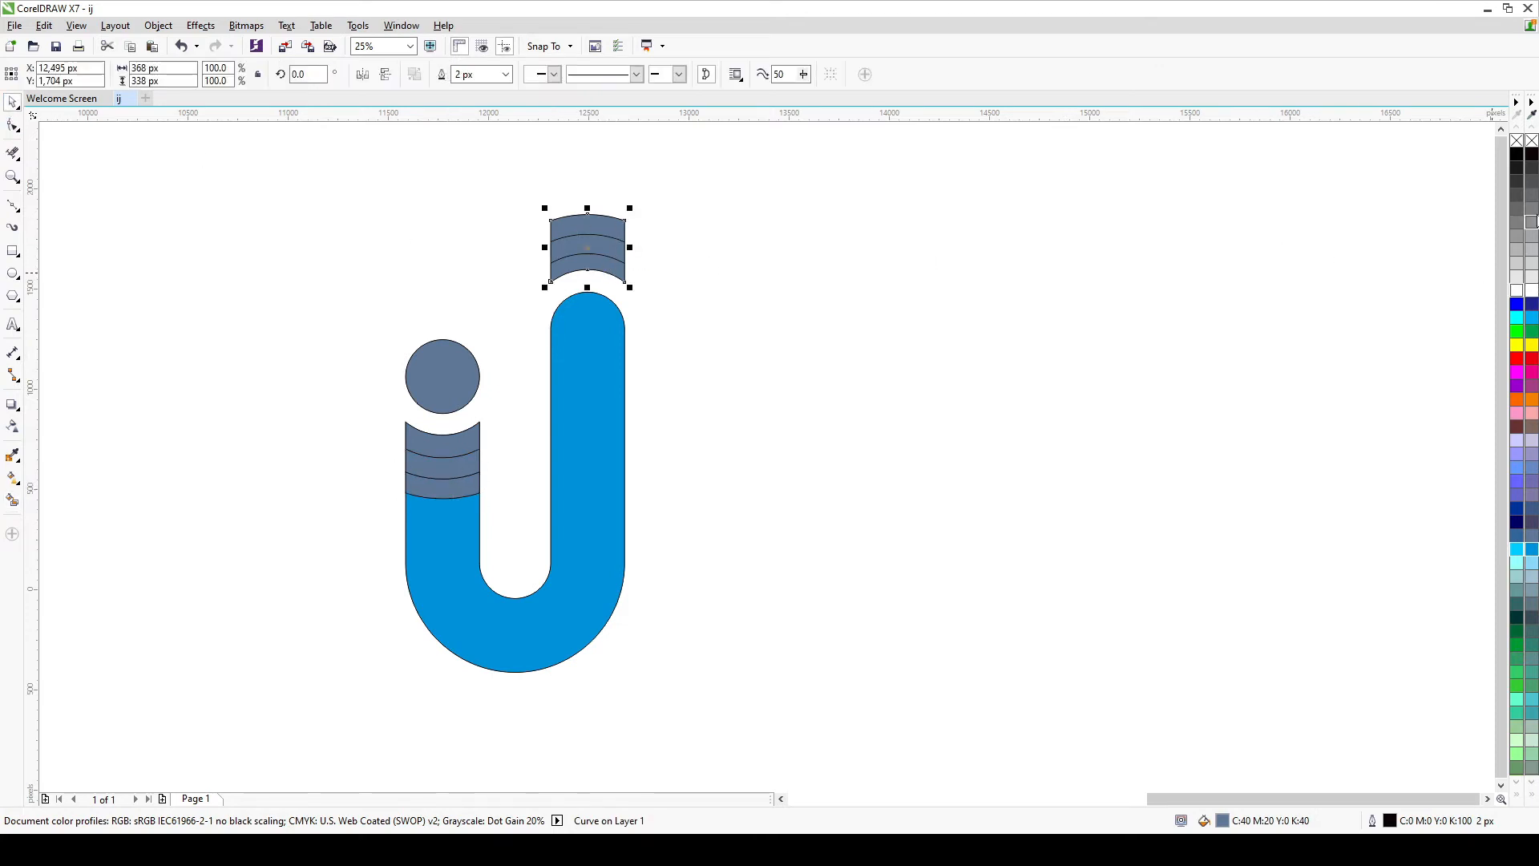
{"action": "left_click", "coordinate": [1532, 167]}
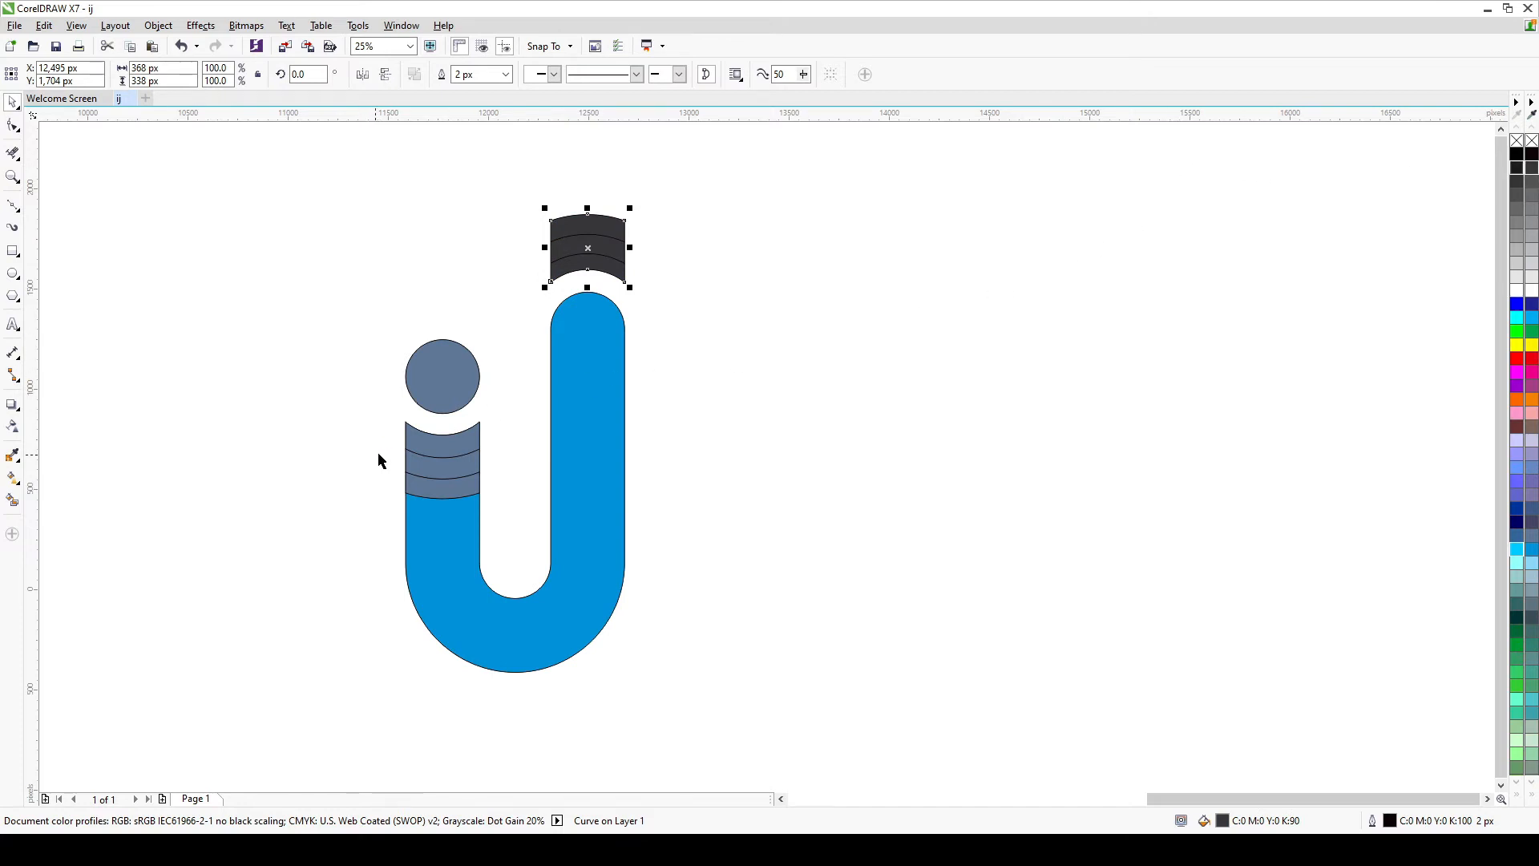
{"action": "left_click", "coordinate": [460, 458]}
{"action": "left_click", "coordinate": [455, 493], "text": "shift"}
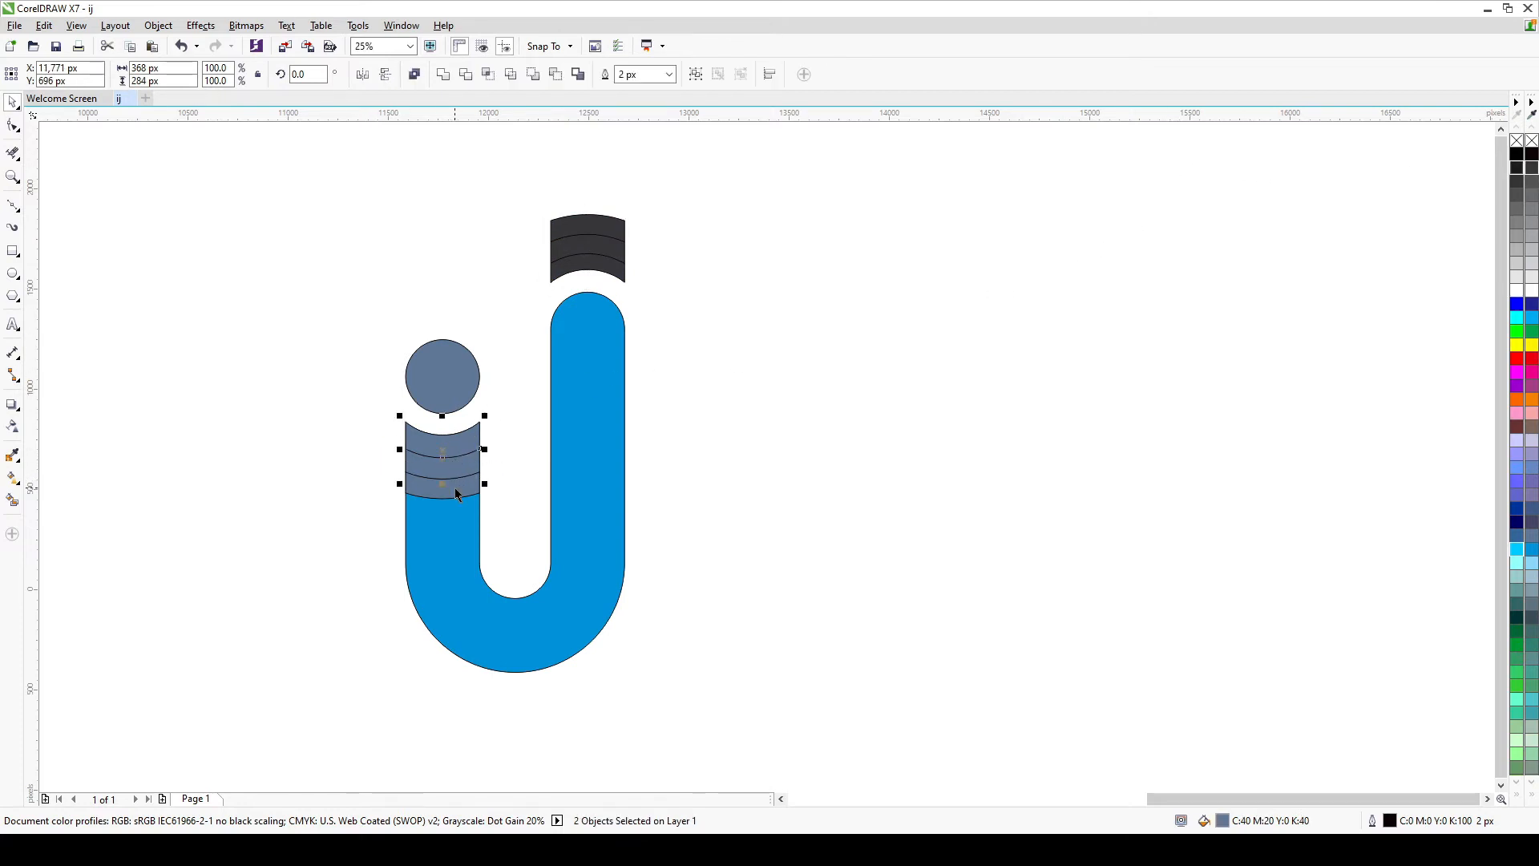
{"action": "left_click", "coordinate": [1532, 168]}
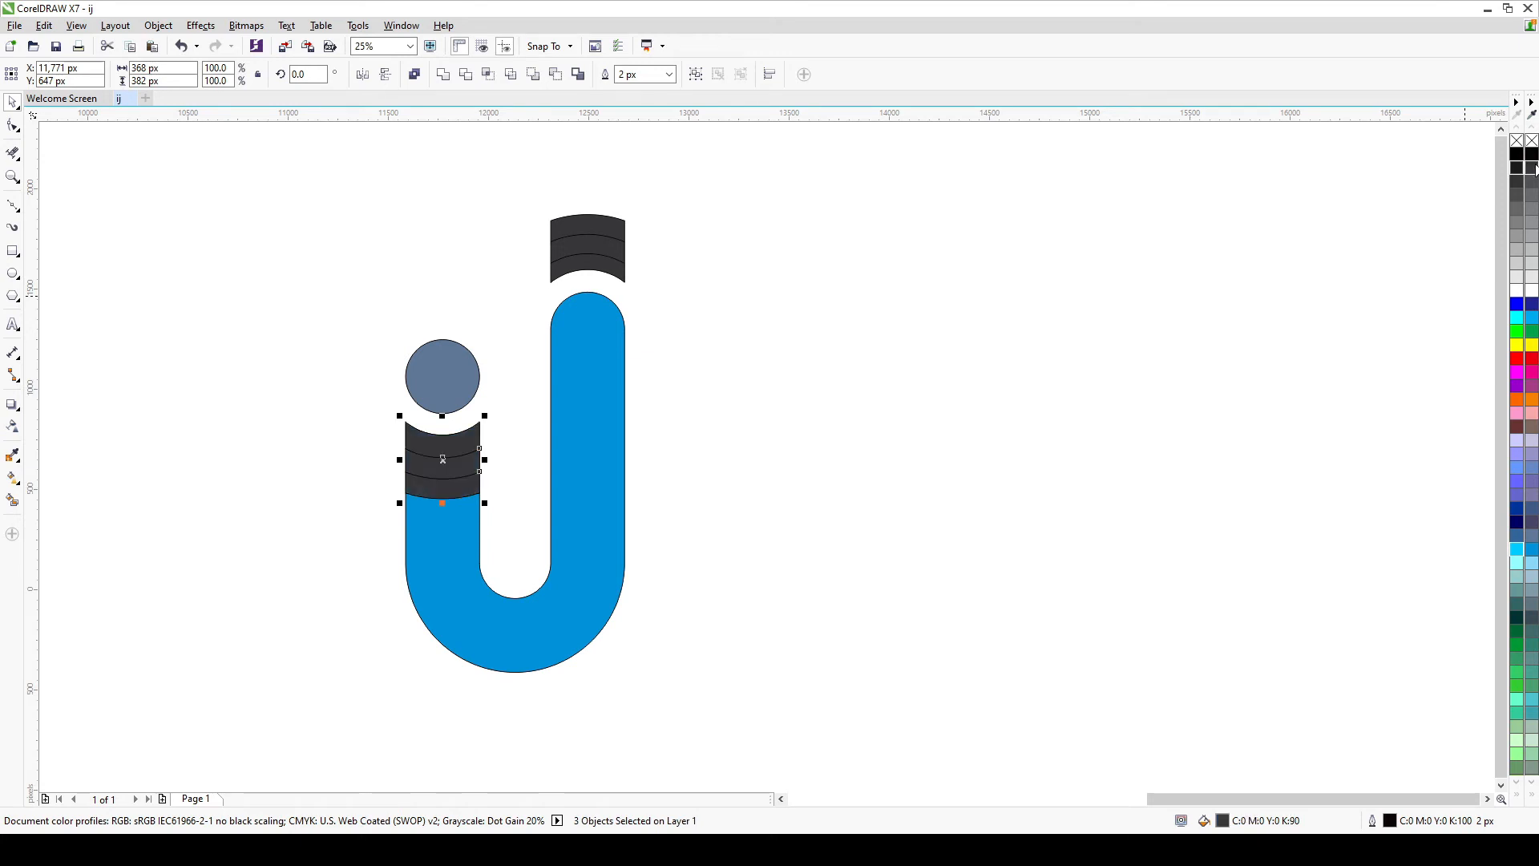
{"action": "left_click", "coordinate": [896, 404]}
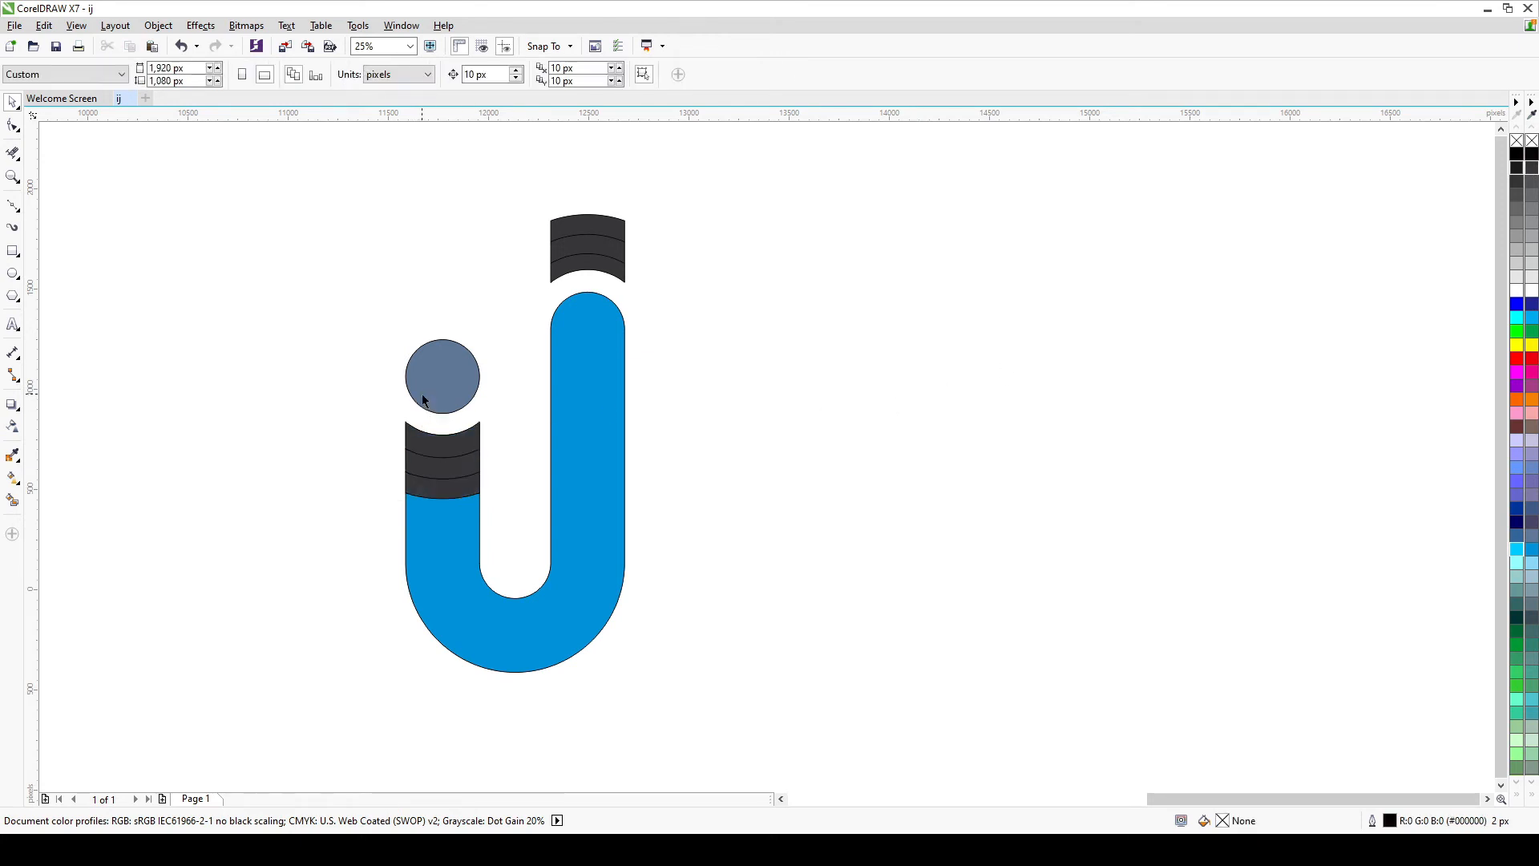
- Use Smart Fill to create separate shapes from the cap's middle and upper bands
{"action": "left_click", "coordinate": [603, 256]}
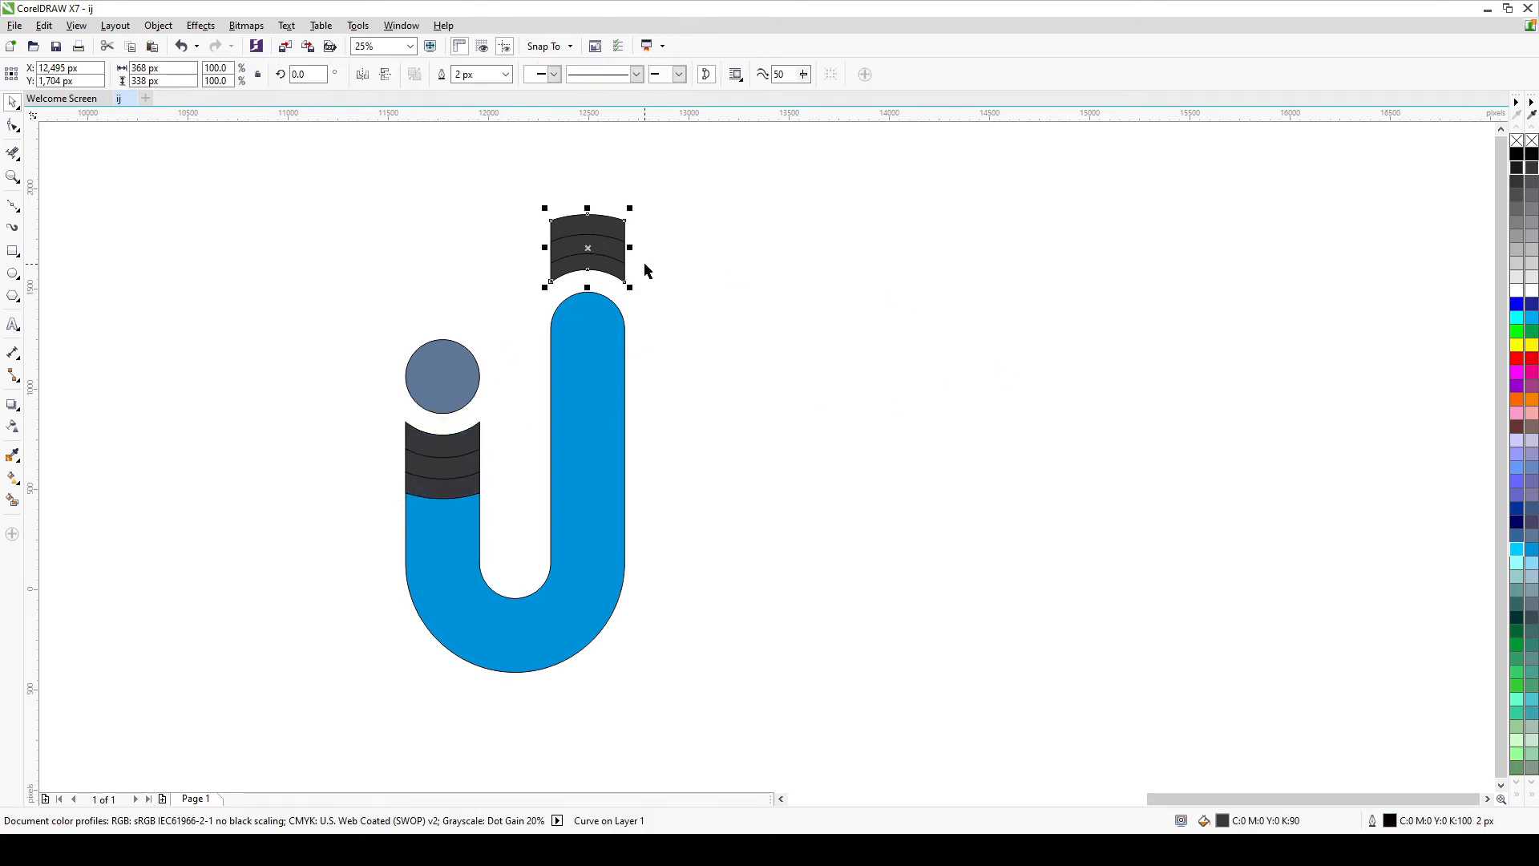
{"action": "left_click", "coordinate": [646, 271]}
{"action": "left_click", "coordinate": [12, 500]}
{"action": "left_click", "coordinate": [603, 249]}
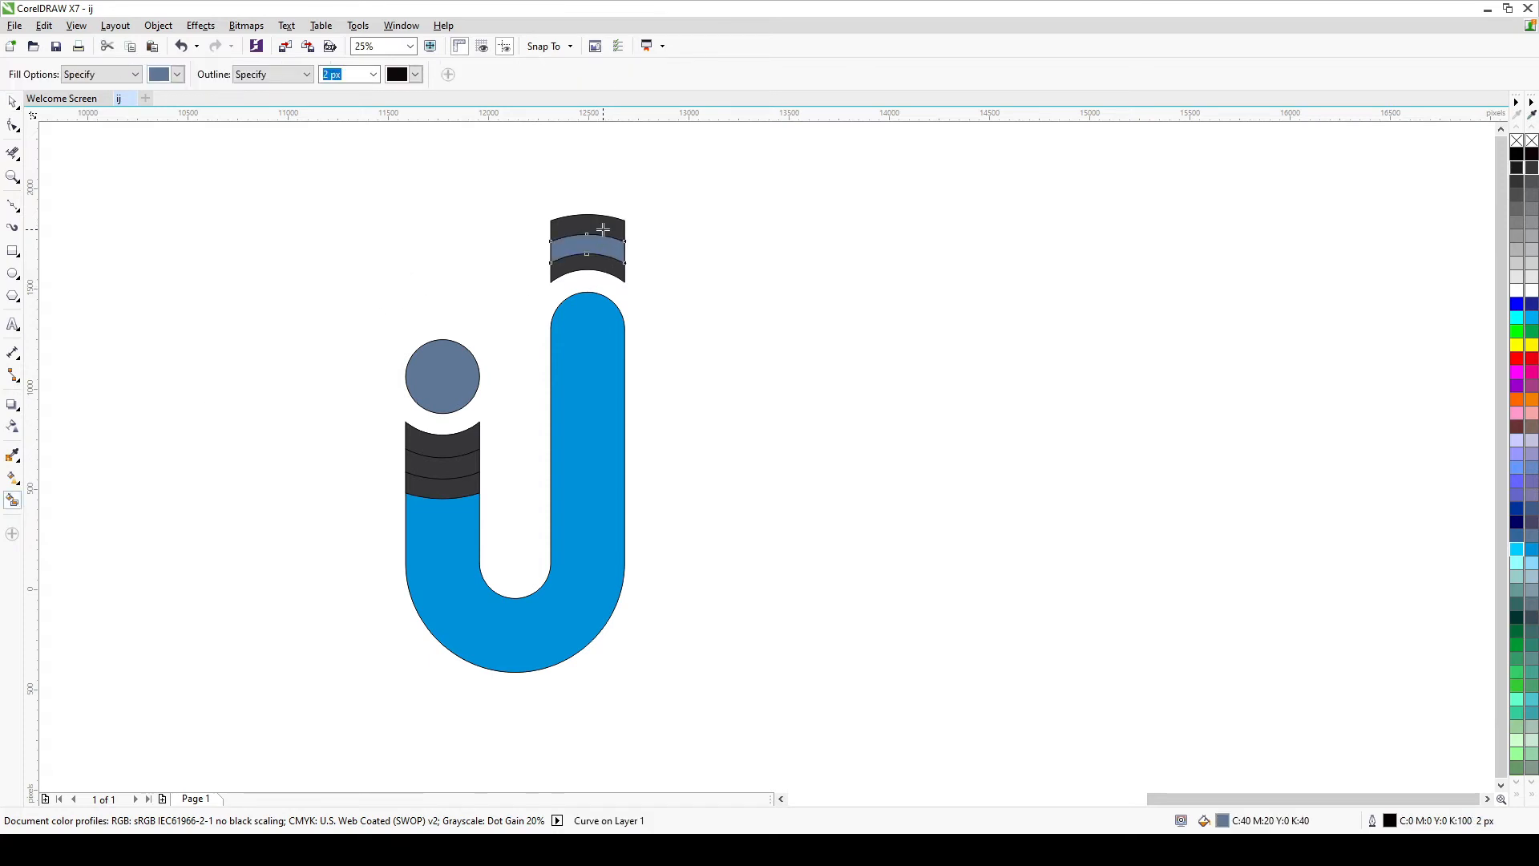
{"action": "left_click", "coordinate": [602, 230]}
{"action": "left_click", "coordinate": [12, 102]}
- Fill the cap's middle band with orange #FF6600 and its upper band with blue C:100 M:20 Y:0 K:0
{"action": "left_click", "coordinate": [595, 250]}
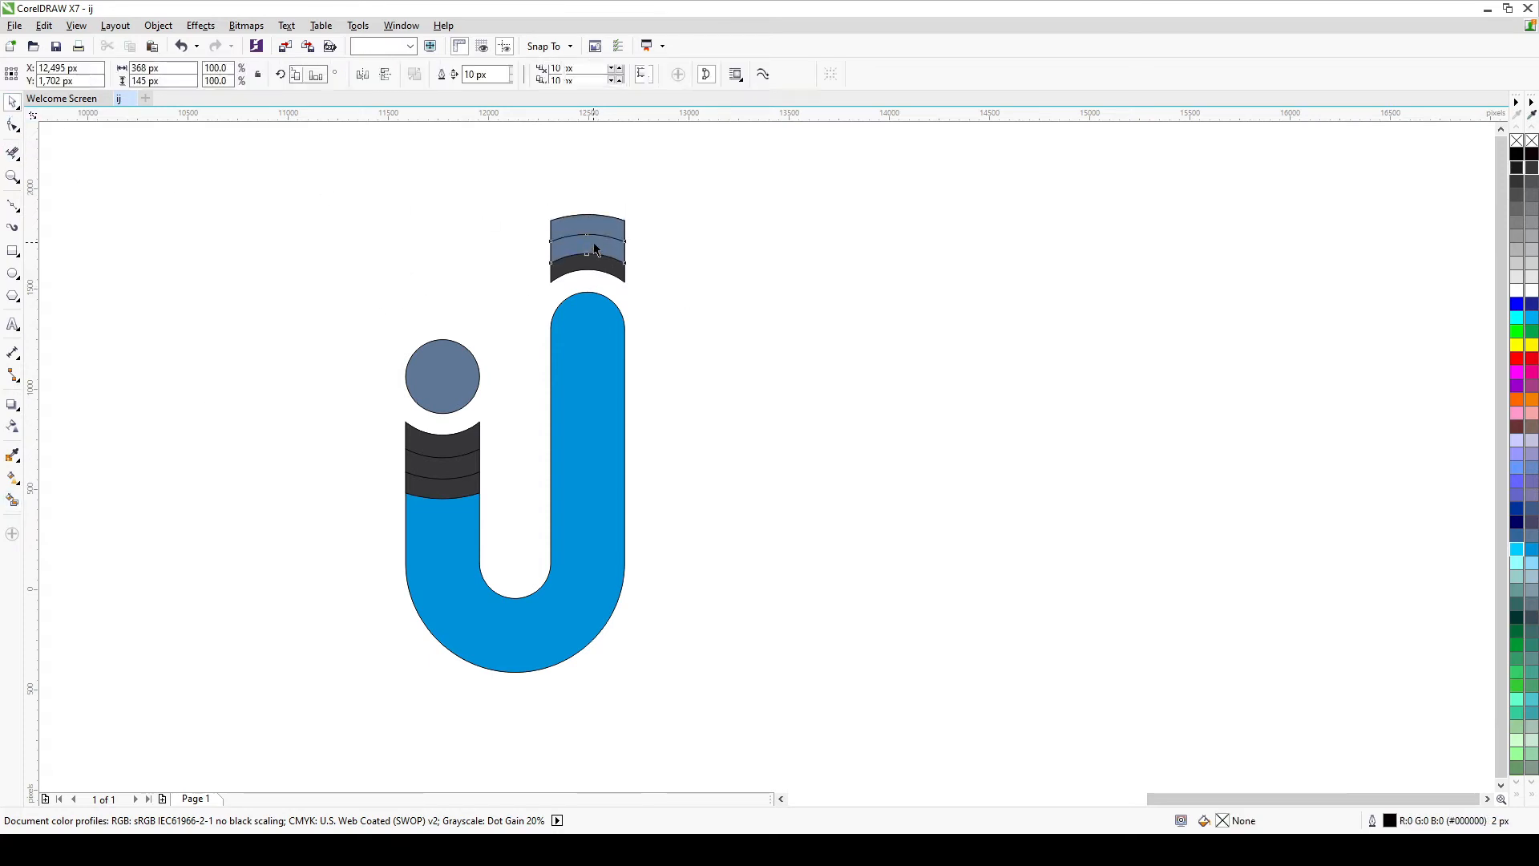
{"action": "left_click", "coordinate": [1516, 400]}
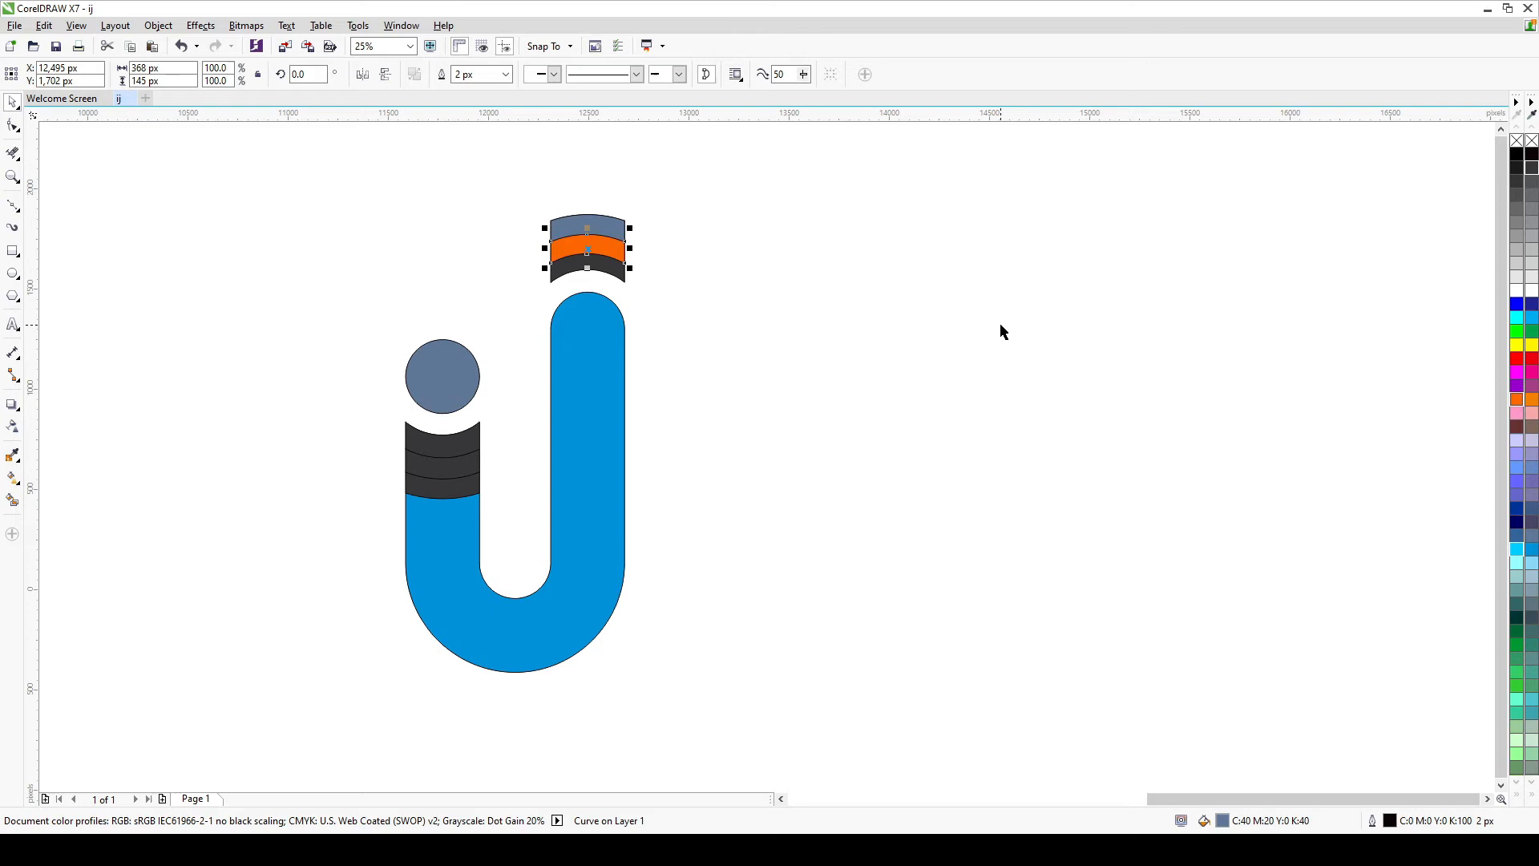
{"action": "left_click", "coordinate": [572, 230]}
{"action": "left_click", "coordinate": [1516, 550]}
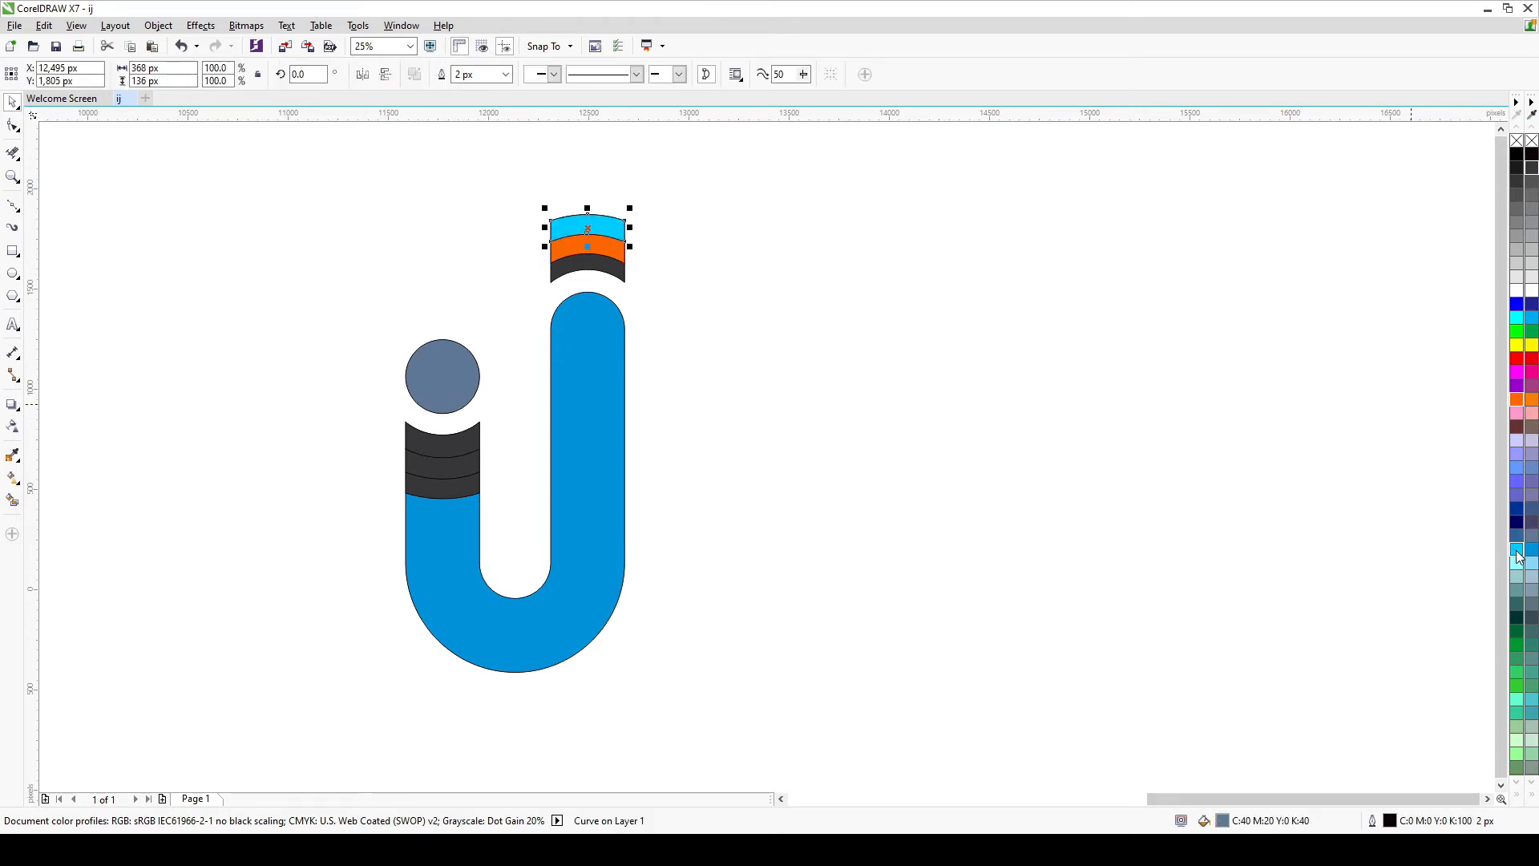
{"action": "left_click", "coordinate": [1532, 550]}
{"action": "left_click", "coordinate": [538, 309]}
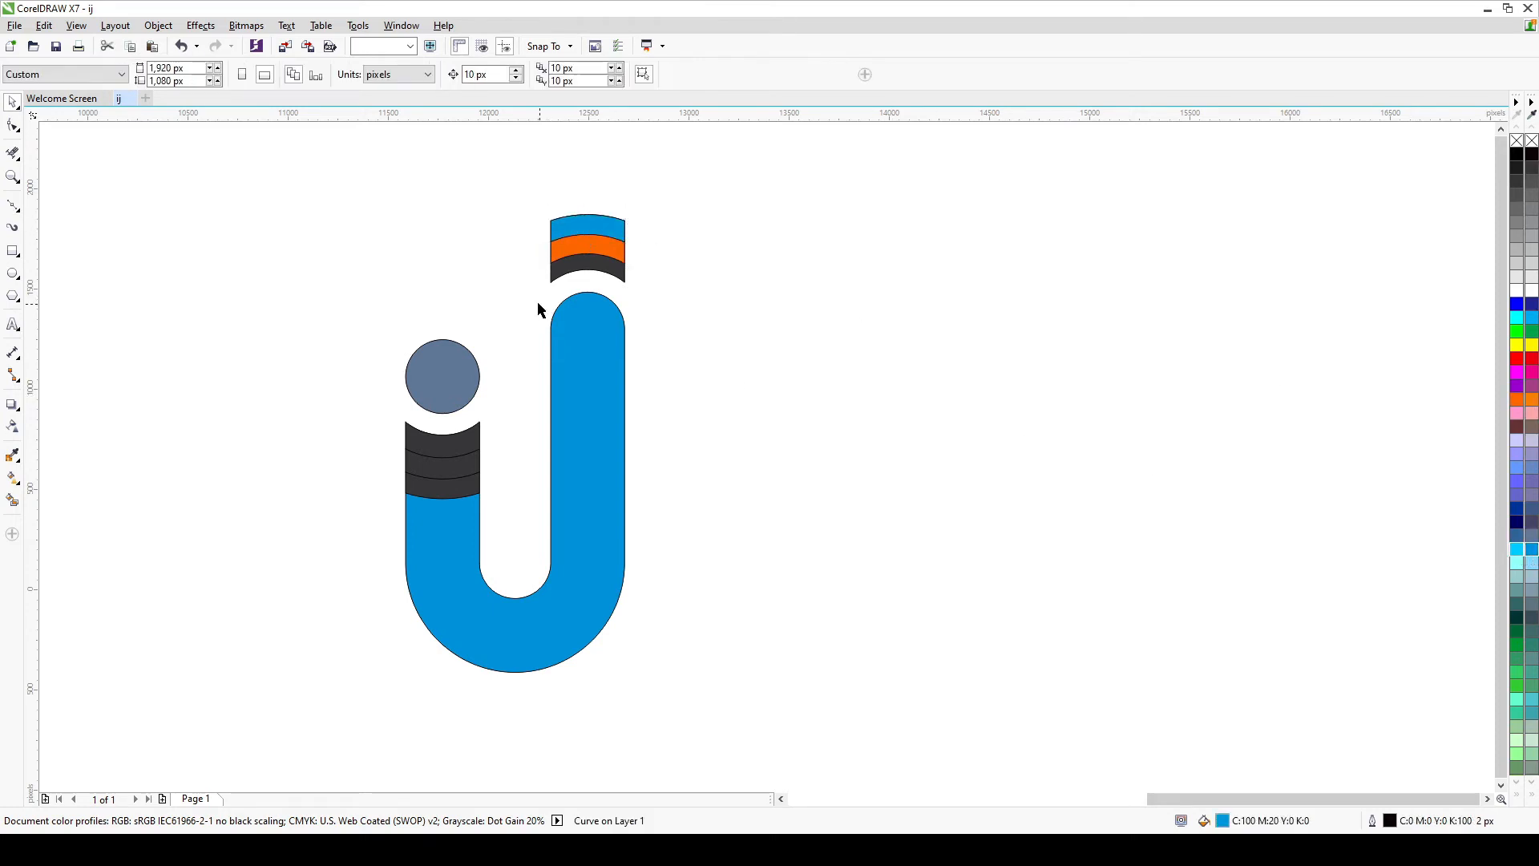
{"action": "left_click", "coordinate": [591, 252]}
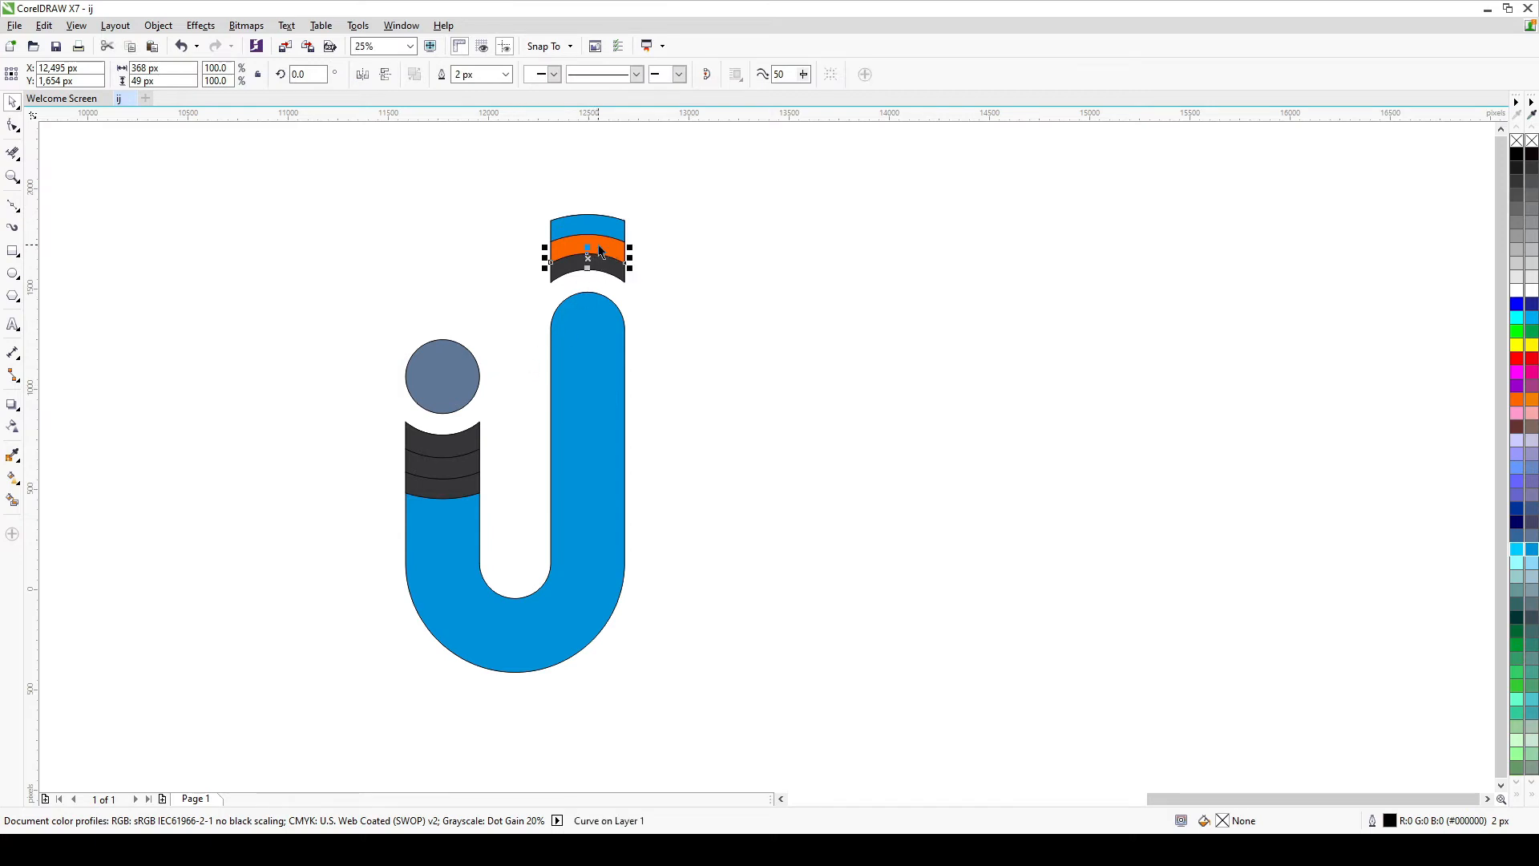
{"action": "left_click_drag", "start_coordinate": [599, 251], "coordinate": [452, 467]}
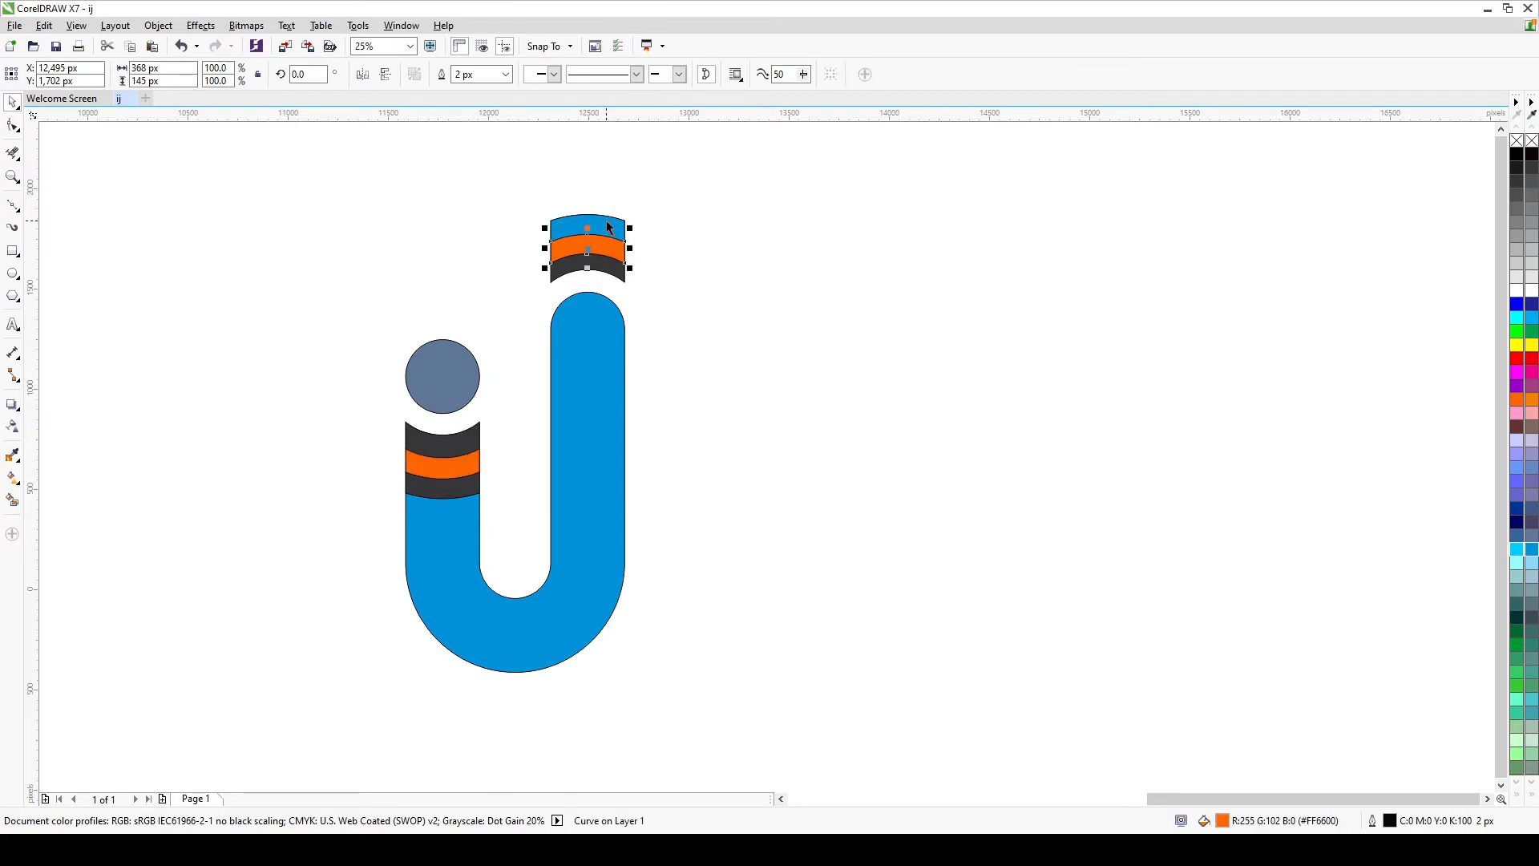
{"action": "left_click_drag", "start_coordinate": [609, 228], "coordinate": [477, 485]}
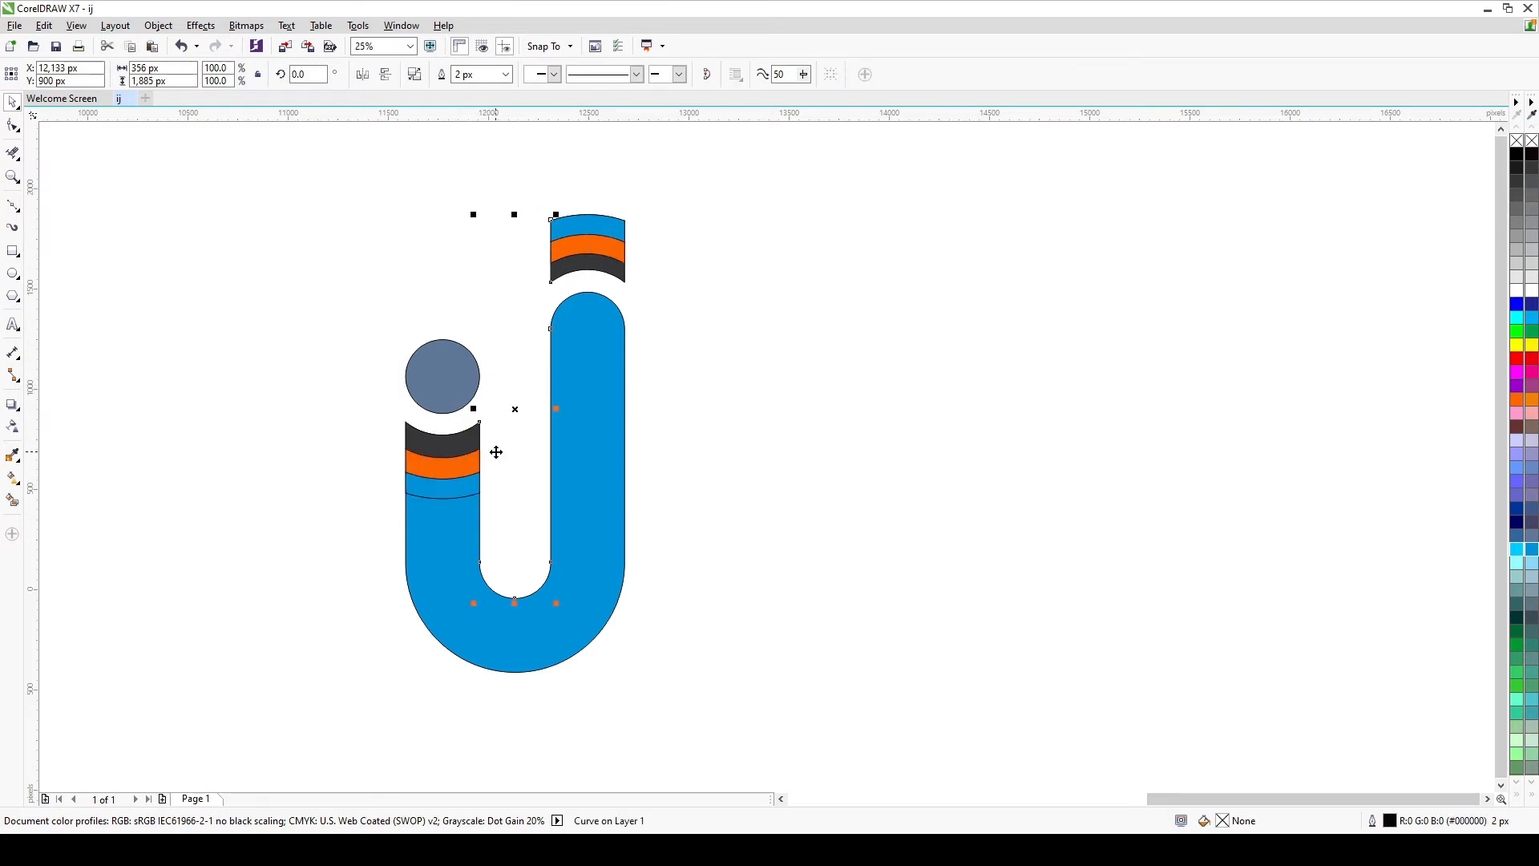
{"action": "key", "text": "ctrl+z"}
{"action": "key", "text": "ctrl+z"}
{"action": "key", "text": "ctrl+z"}
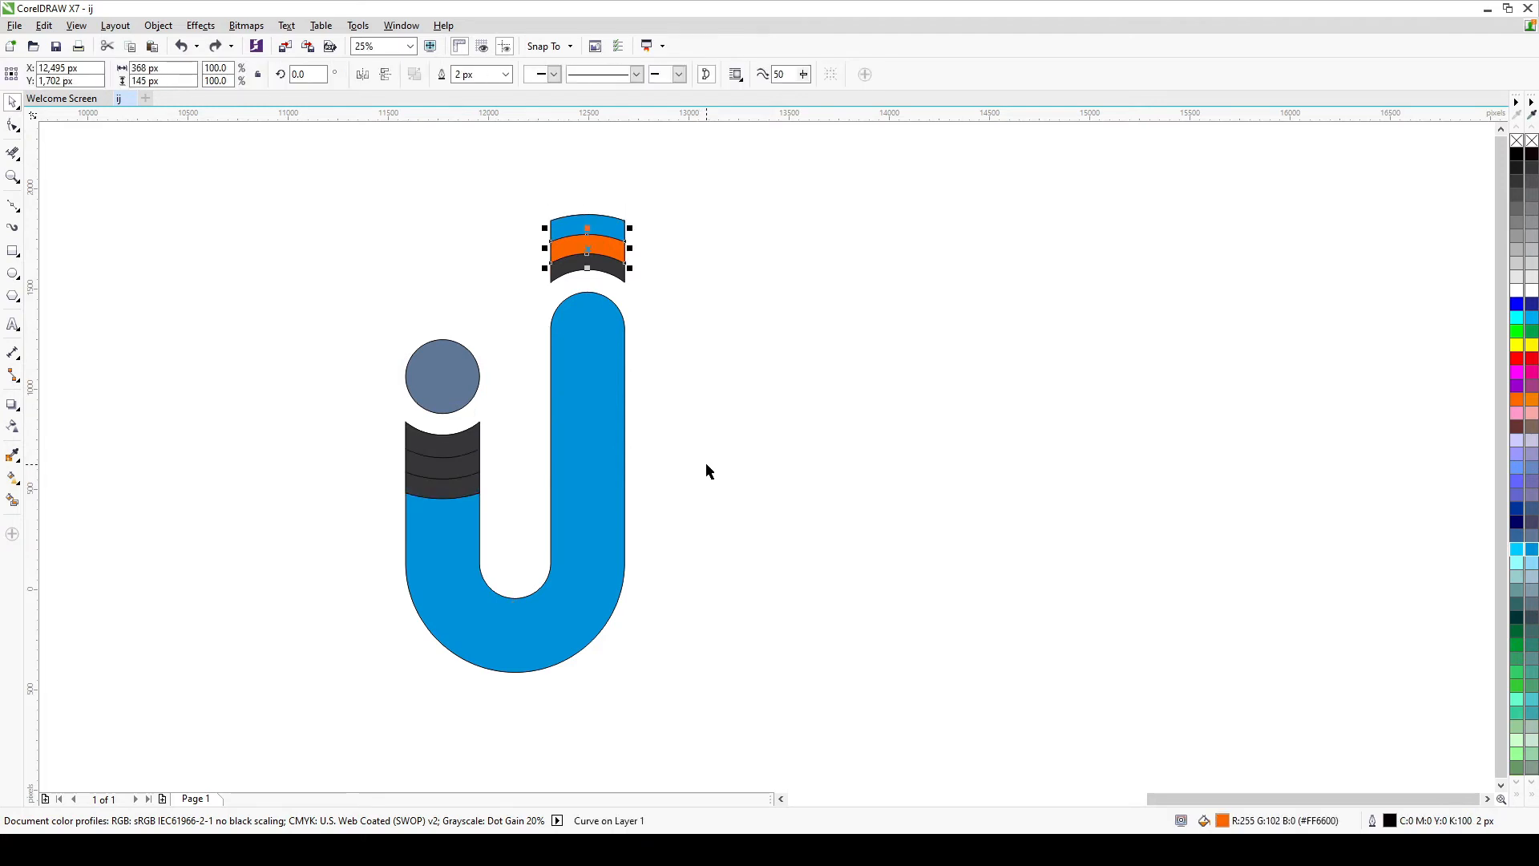
- Copy the cap's orange fill to the left stem's middle band and its blue fill to the stem's upper band
{"action": "left_click", "coordinate": [674, 450]}
{"action": "left_click_drag", "start_coordinate": [604, 239], "coordinate": [448, 469]}
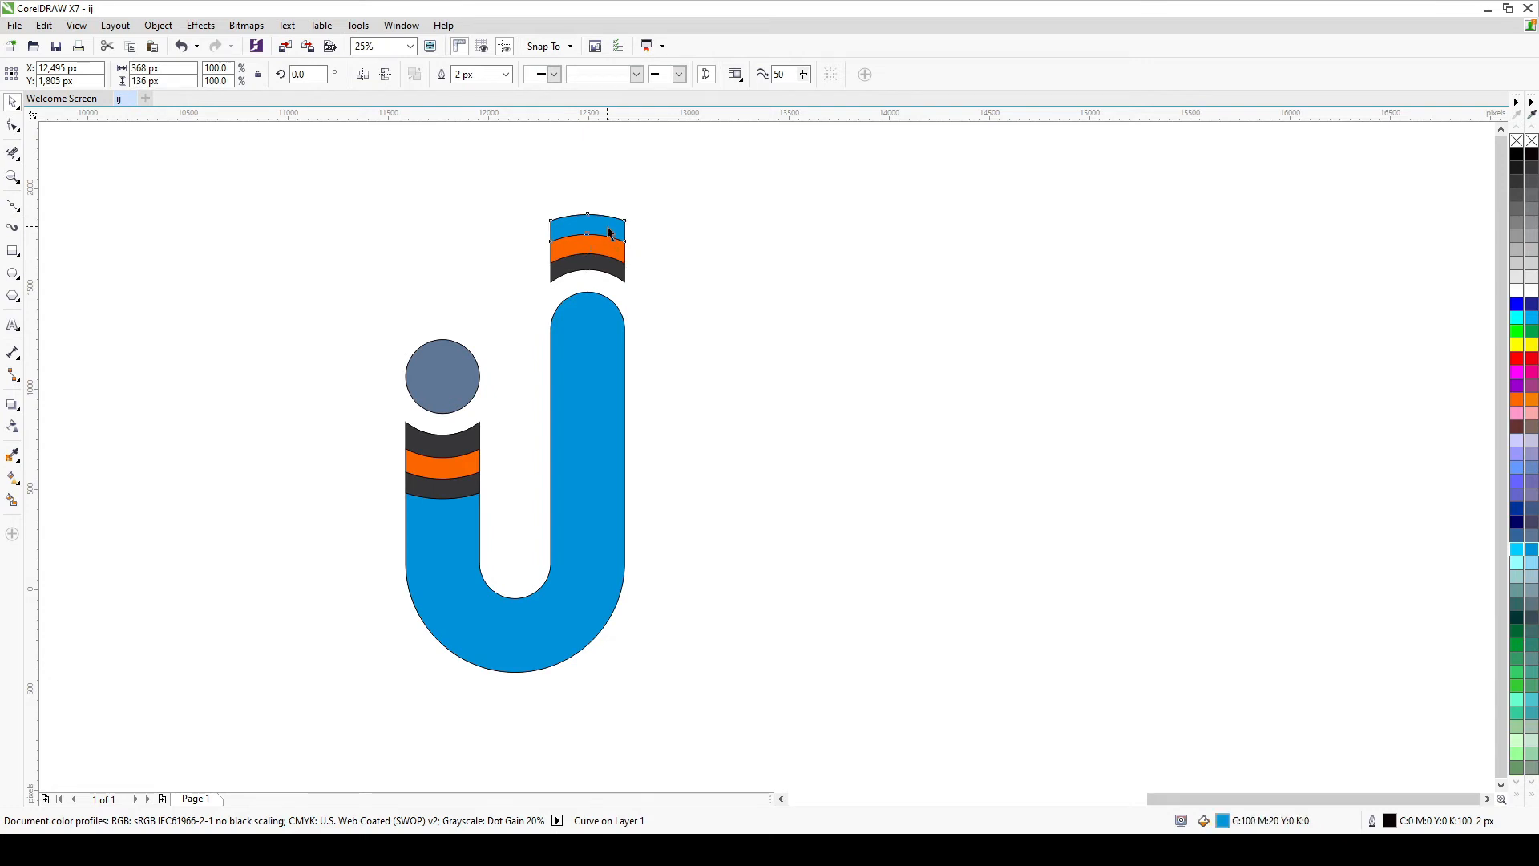
{"action": "left_click_drag", "start_coordinate": [609, 237], "coordinate": [448, 446]}
{"action": "left_click", "coordinate": [805, 414]}
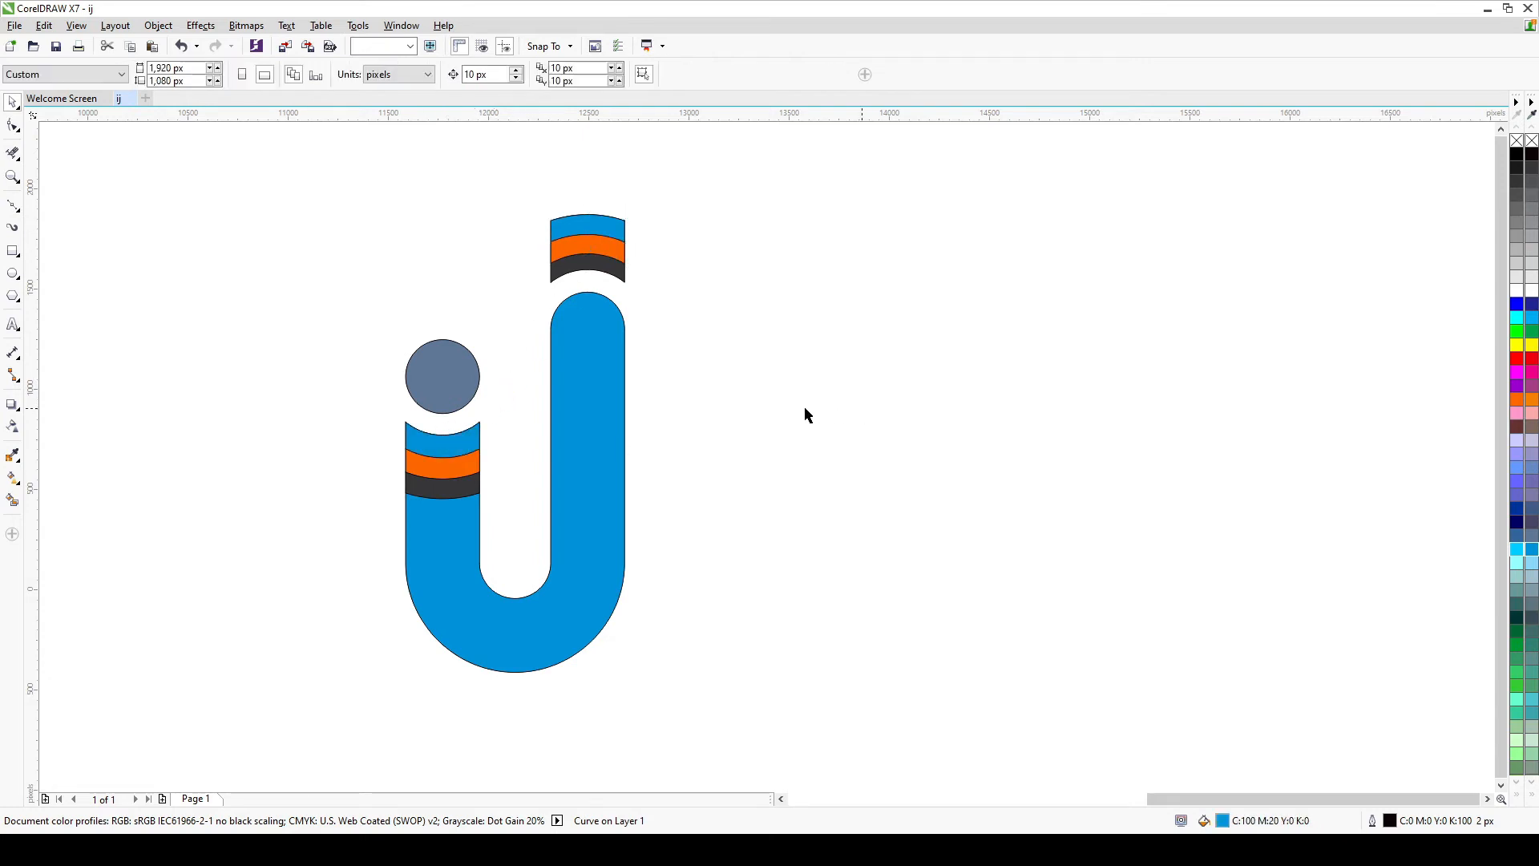
- Fill the dot above the left stem with a lighter blue than the body
{"action": "left_click", "coordinate": [464, 374]}
{"action": "left_click", "coordinate": [1519, 319]}
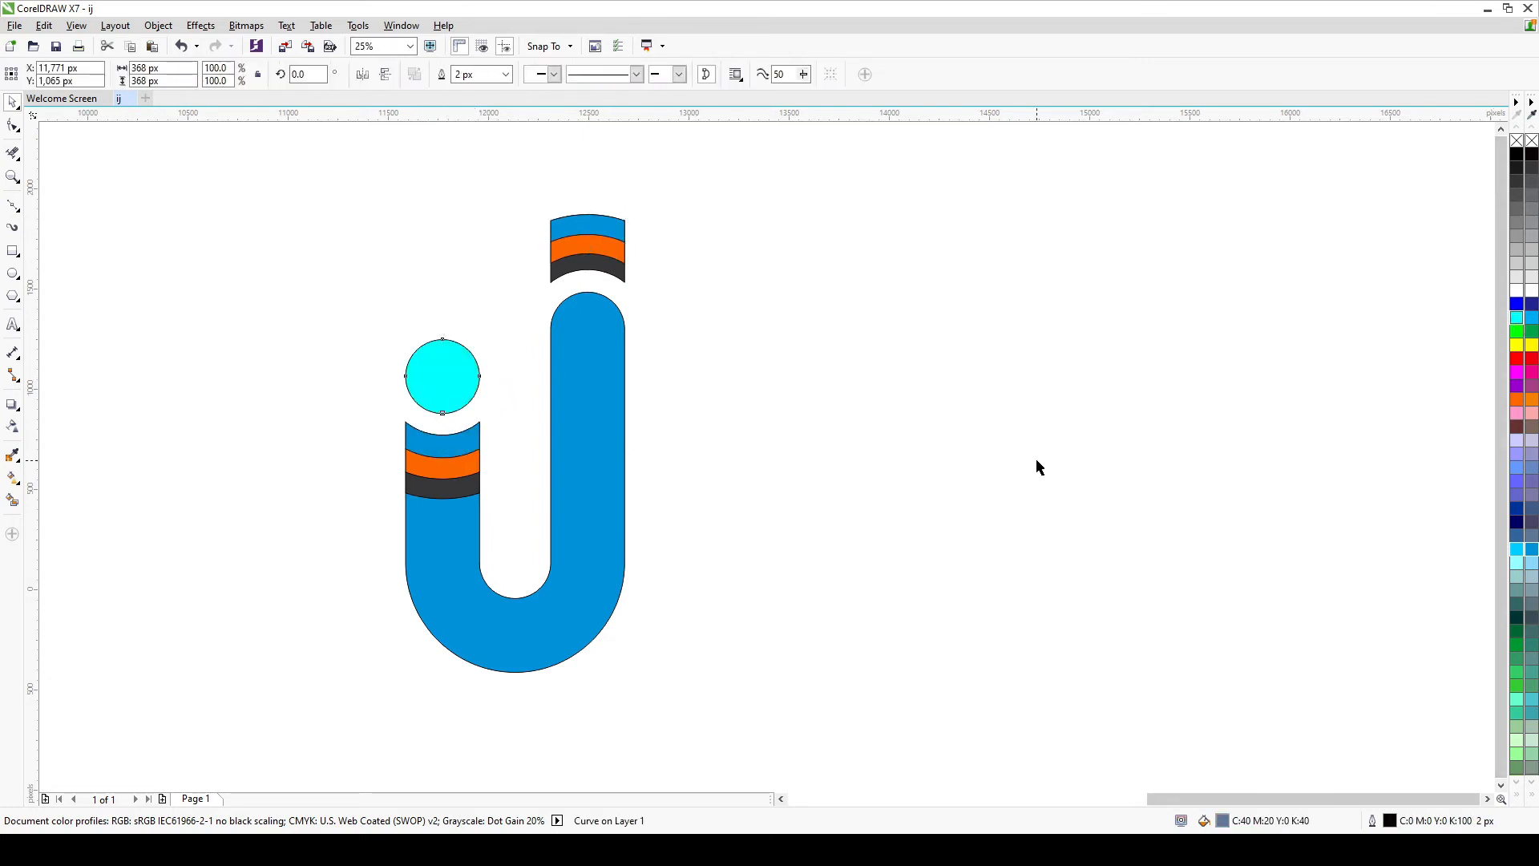
{"action": "left_click", "coordinate": [1038, 464]}
{"action": "left_click", "coordinate": [458, 375]}
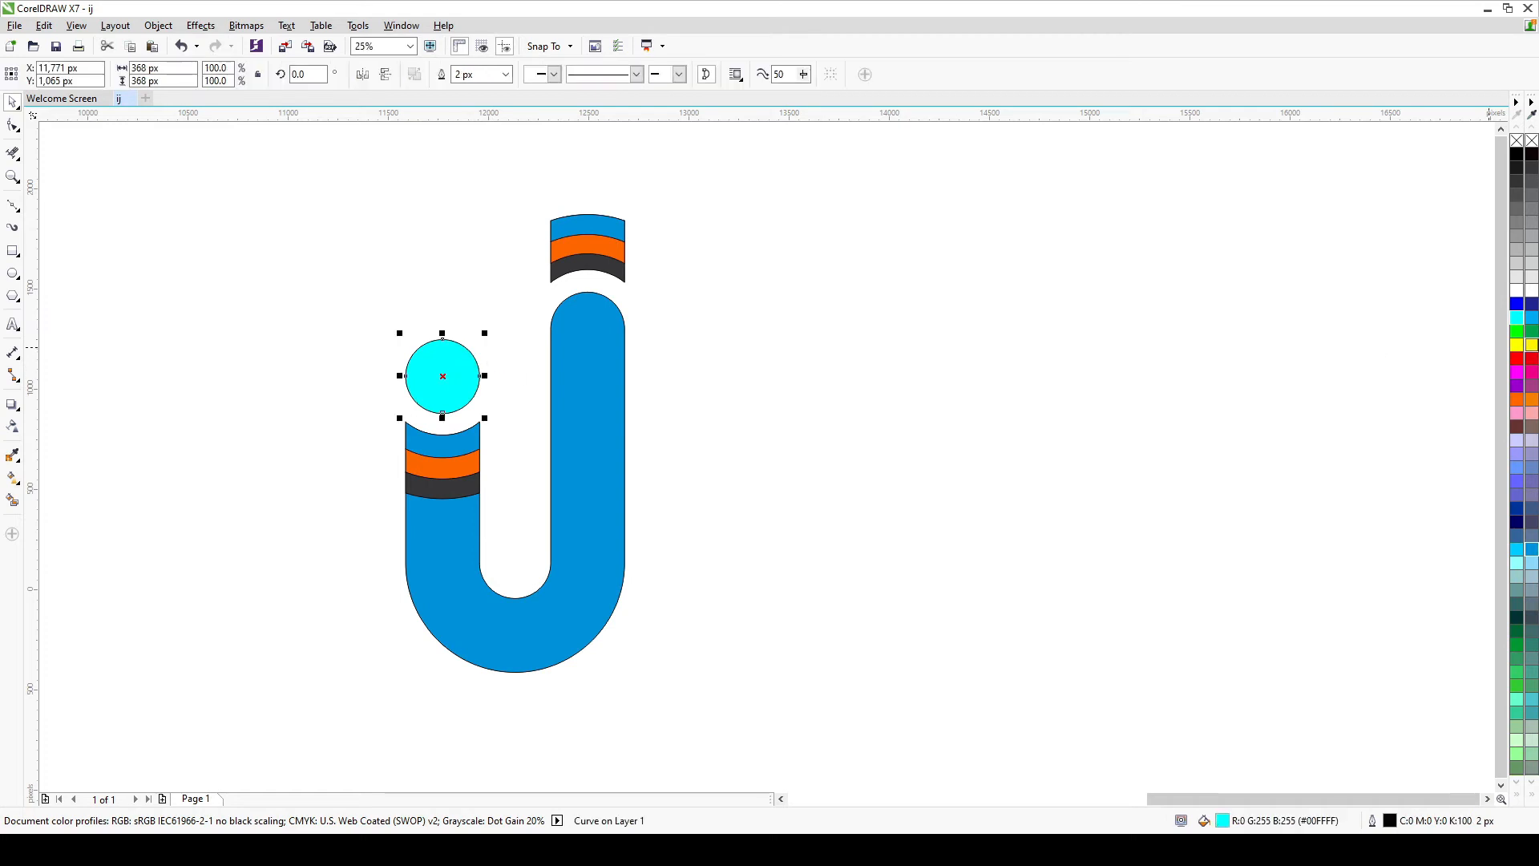
{"action": "left_click", "coordinate": [1531, 319]}
{"action": "left_click", "coordinate": [1004, 442]}
- Remove the outlines from all shapes of the monogram
{"action": "left_click_drag", "start_coordinate": [250, 157], "coordinate": [814, 749]}
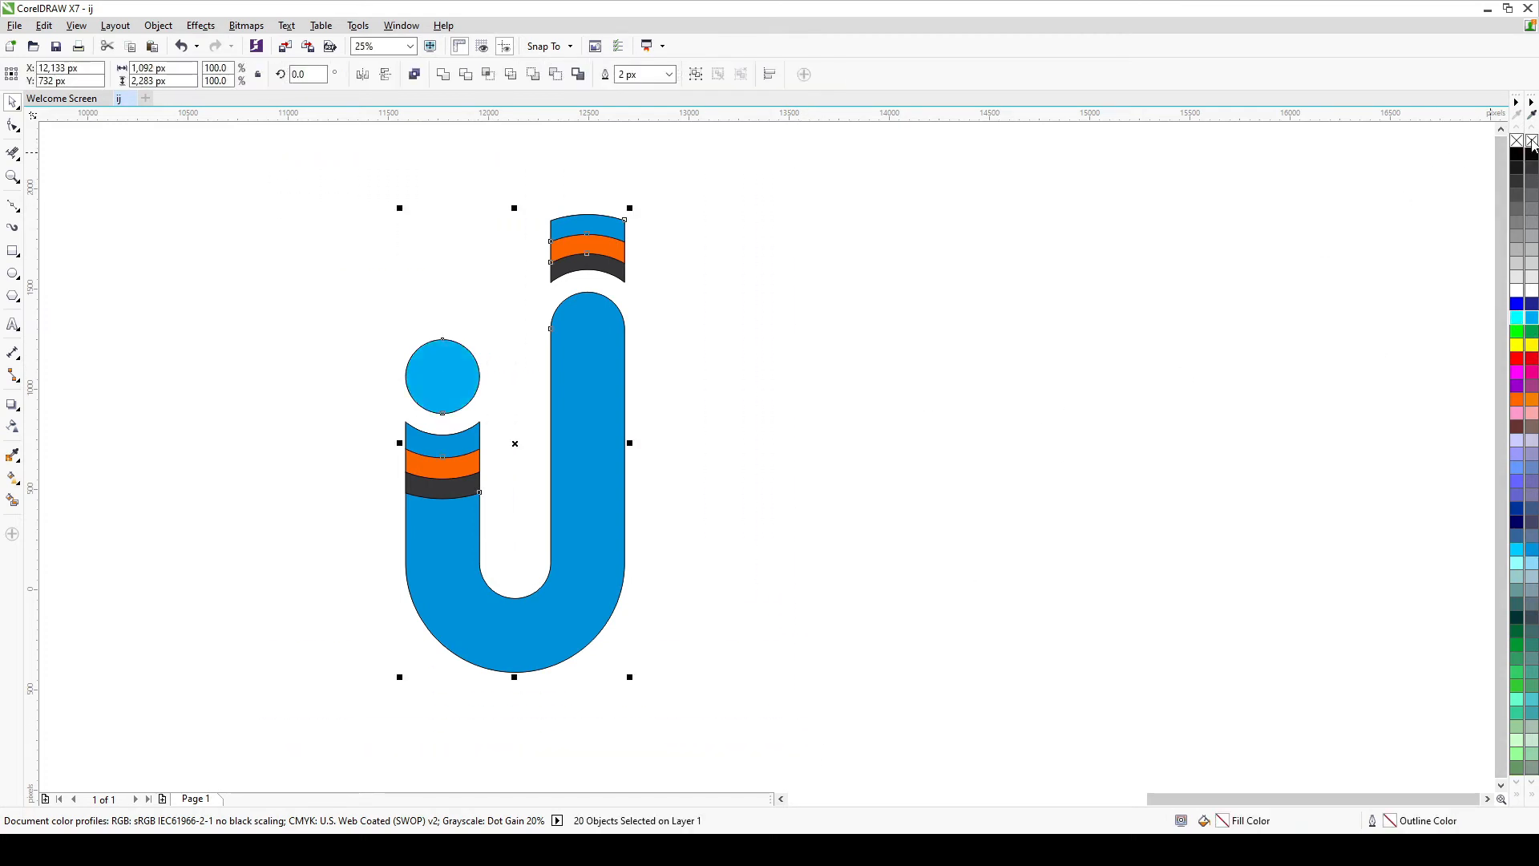
{"action": "right_click", "coordinate": [1516, 140]}
{"action": "left_click", "coordinate": [651, 412]}
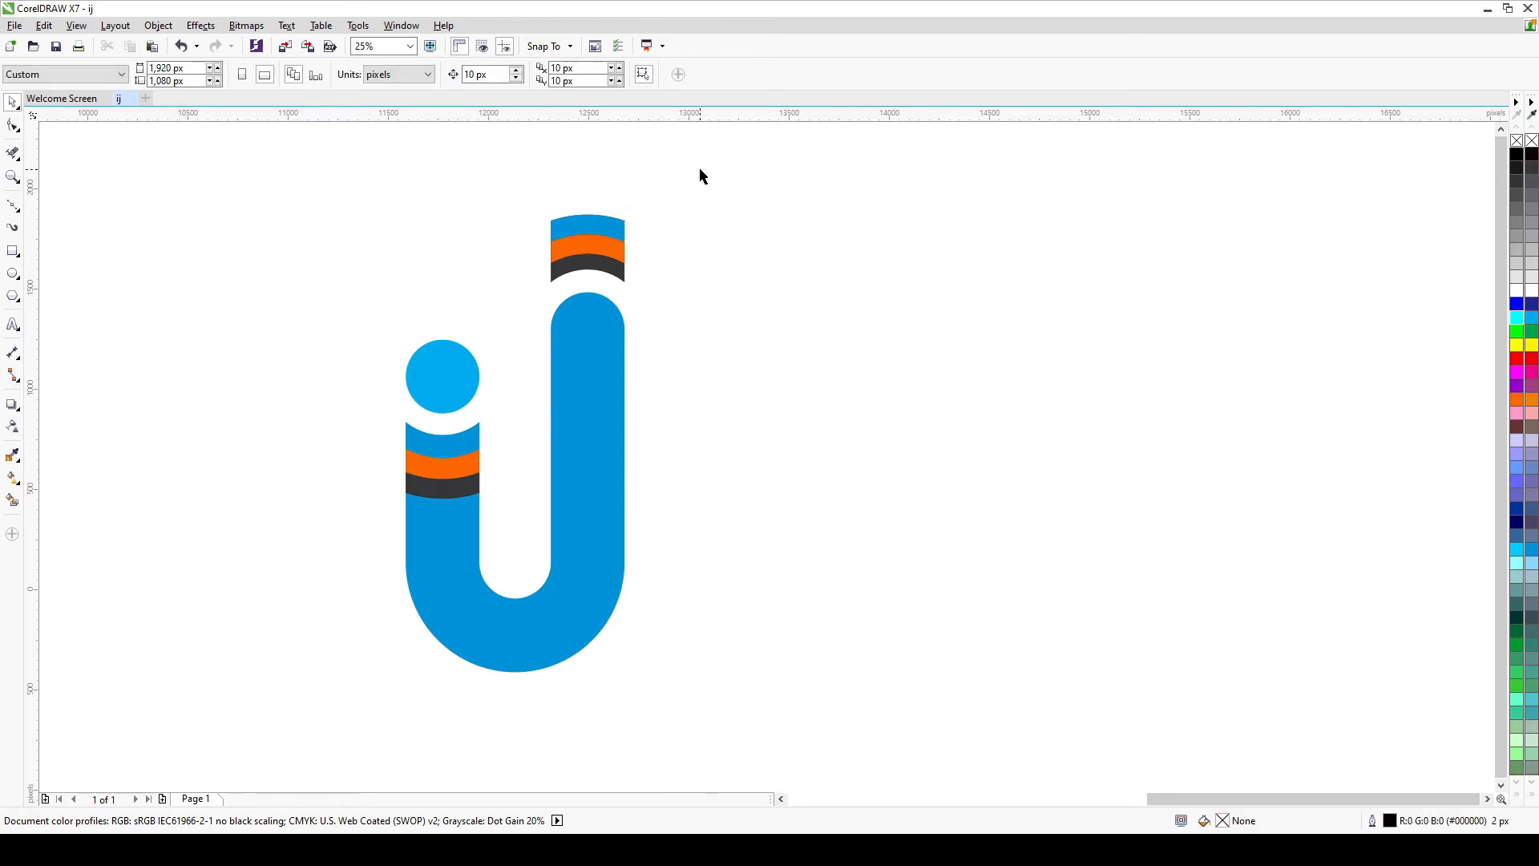
{"action": "left_click_drag", "start_coordinate": [700, 169], "coordinate": [292, 670]}
{"action": "scroll", "coordinate": [319, 542], "scroll_direction": "down", "scroll_amount": 2}
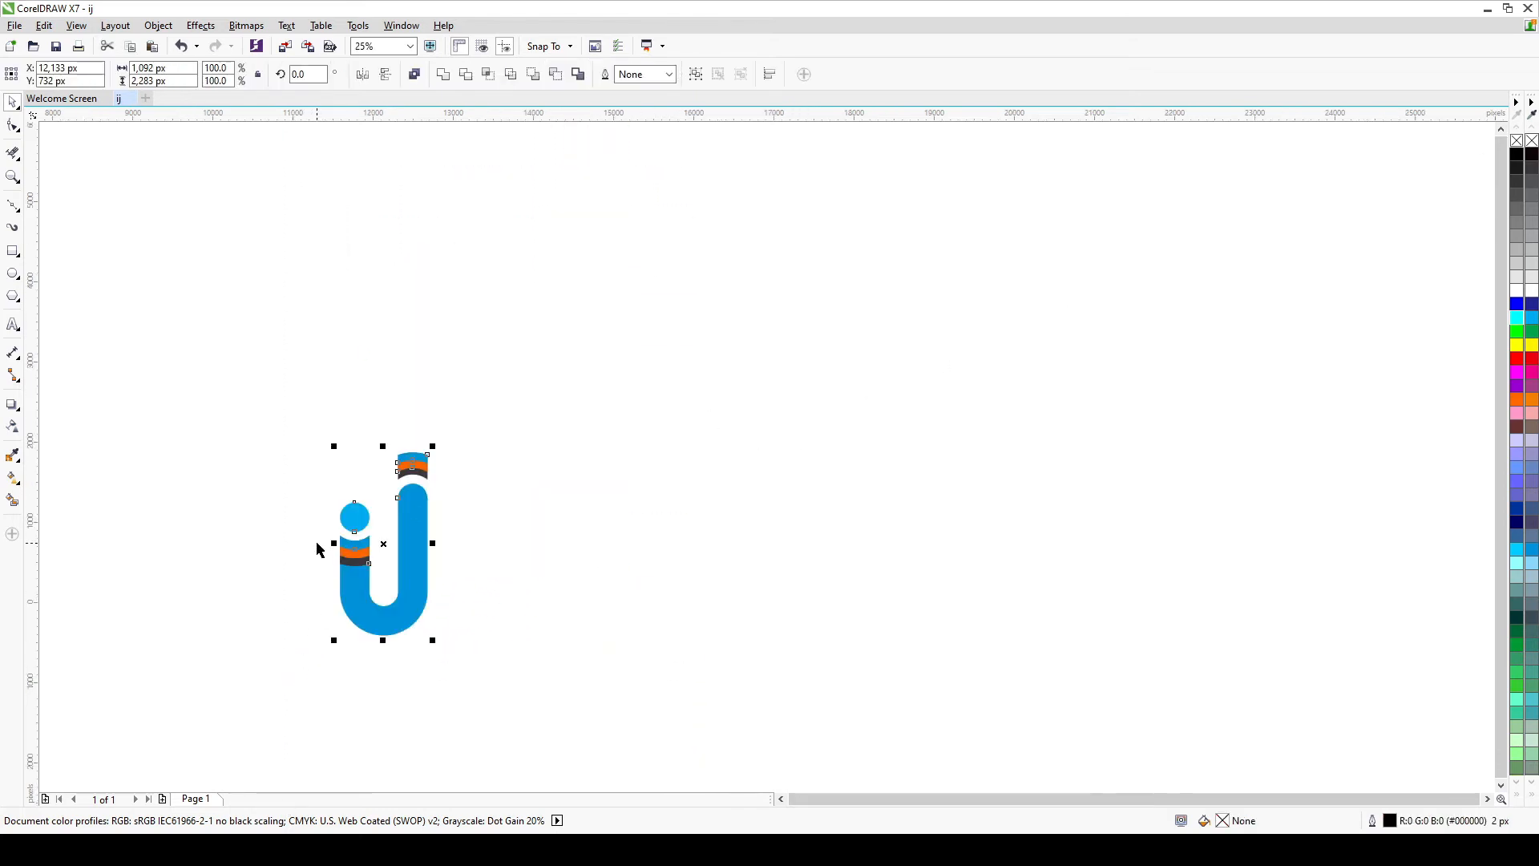
{"action": "scroll", "coordinate": [306, 577], "scroll_direction": "up", "scroll_amount": 2}
{"action": "left_click", "coordinate": [804, 430]}
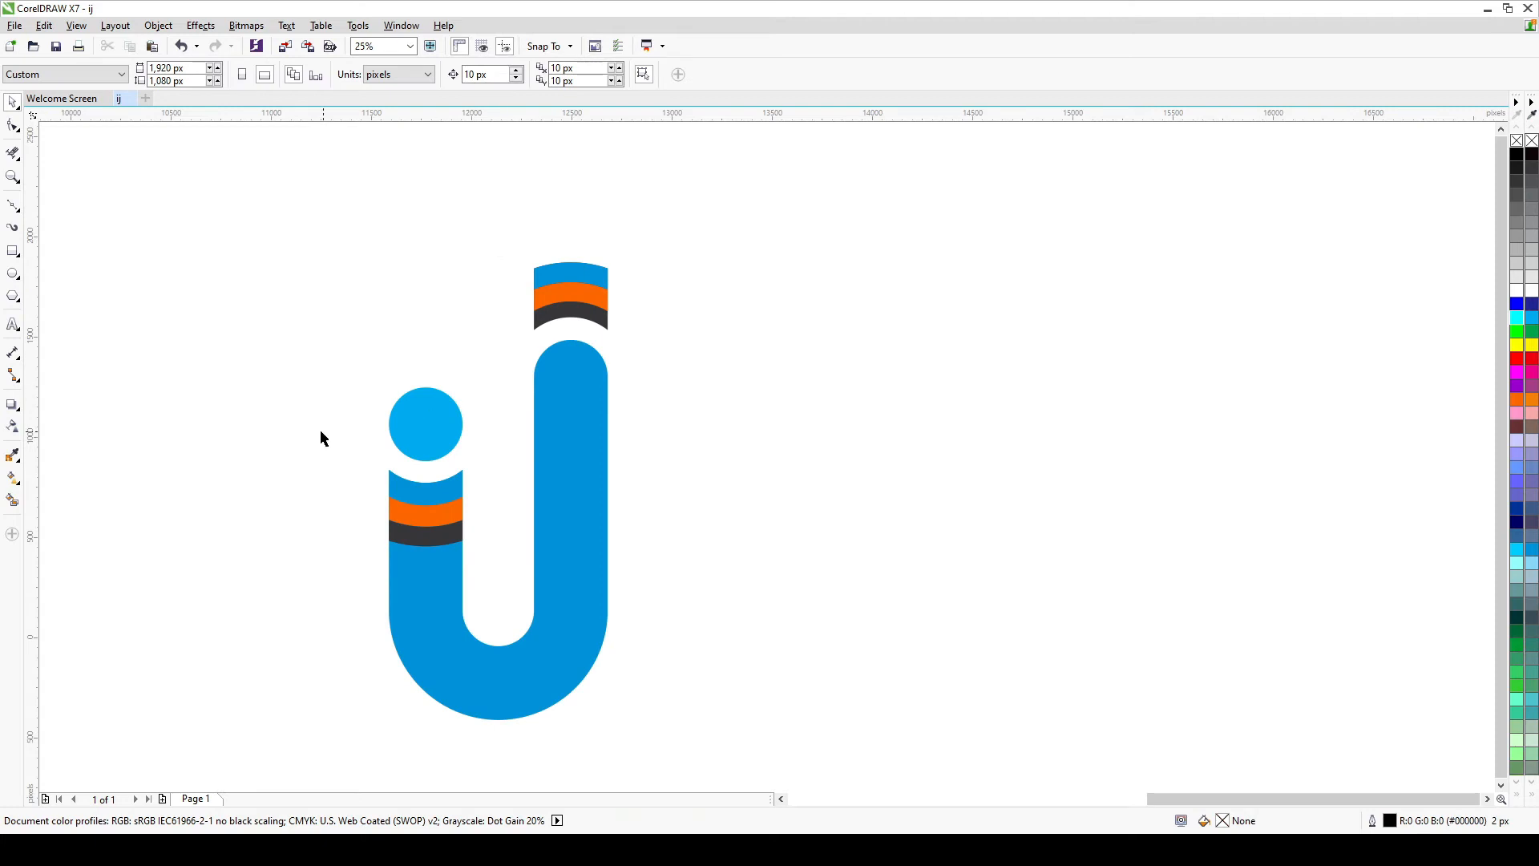
{"action": "left_click", "coordinate": [13, 205]}
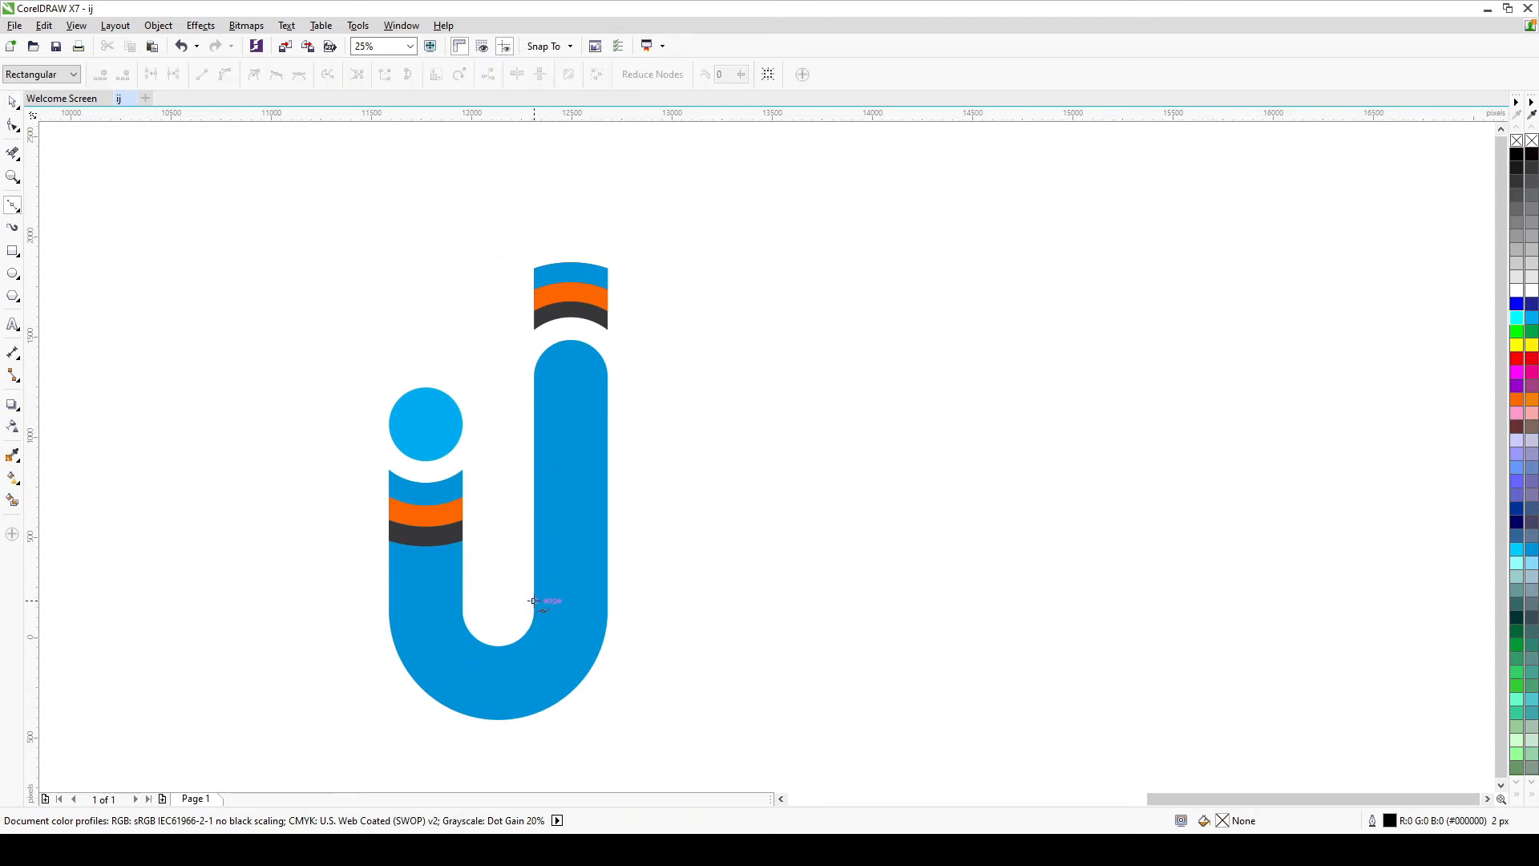
{"action": "left_click_drag", "start_coordinate": [533, 482], "coordinate": [601, 593]}
{"action": "key", "text": "space"}
{"action": "key", "text": "ctrl+z"}
- Draw a circle about 368 px wide across the right stem and centre it on the stem's outer edge near the rounded end
{"action": "left_click", "coordinate": [12, 255]}
{"action": "left_click", "coordinate": [13, 273]}
{"action": "left_click_drag", "start_coordinate": [608, 458], "coordinate": [533, 496]}
{"action": "left_click_drag", "start_coordinate": [570, 496], "coordinate": [607, 387]}
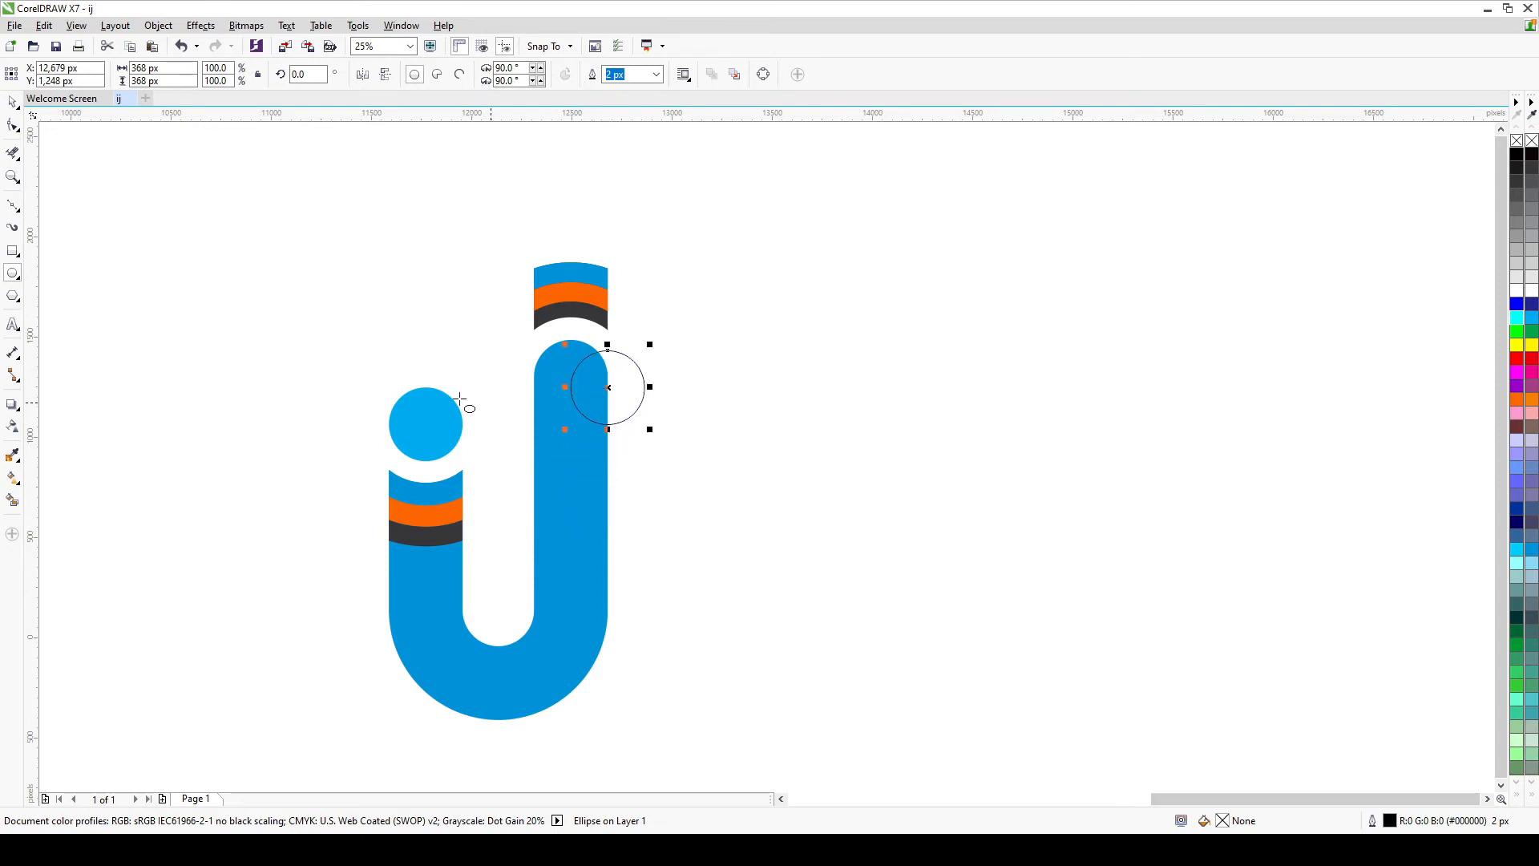
- Draw a vertical line about 1,868 px long from the circle's inner quadrant down the right stem's centre, past the bottom curve
{"action": "left_click", "coordinate": [63, 209]}
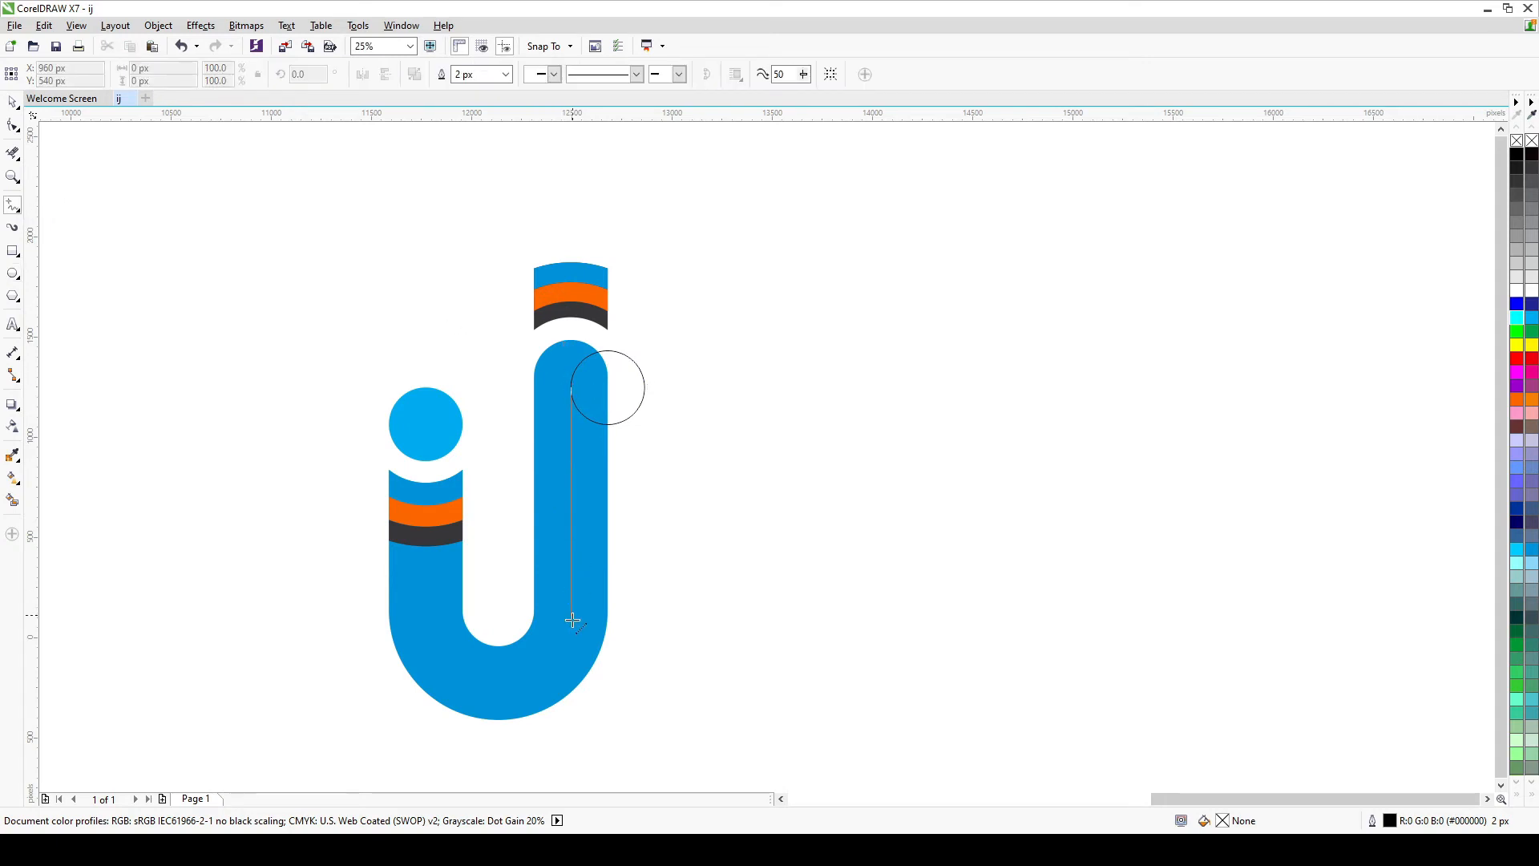
{"action": "left_click", "coordinate": [572, 761]}
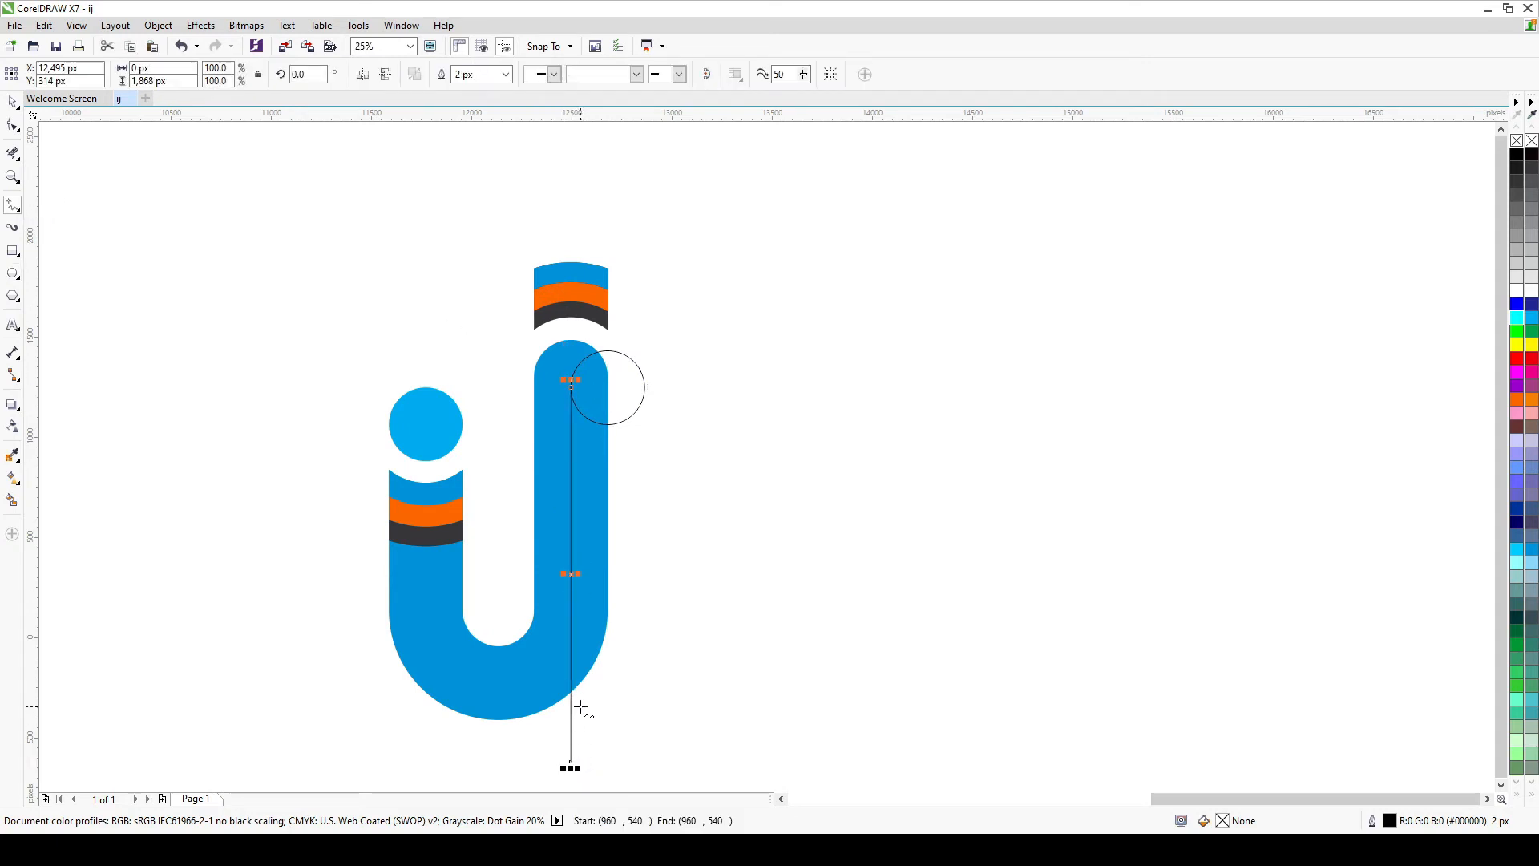
{"action": "left_click", "coordinate": [12, 102]}
- Copy the 368 px circle into the bottom bend, fitting it between the inner and outer curves and touching the vertical line
{"action": "left_click", "coordinate": [666, 350]}
{"action": "left_click", "coordinate": [643, 388]}
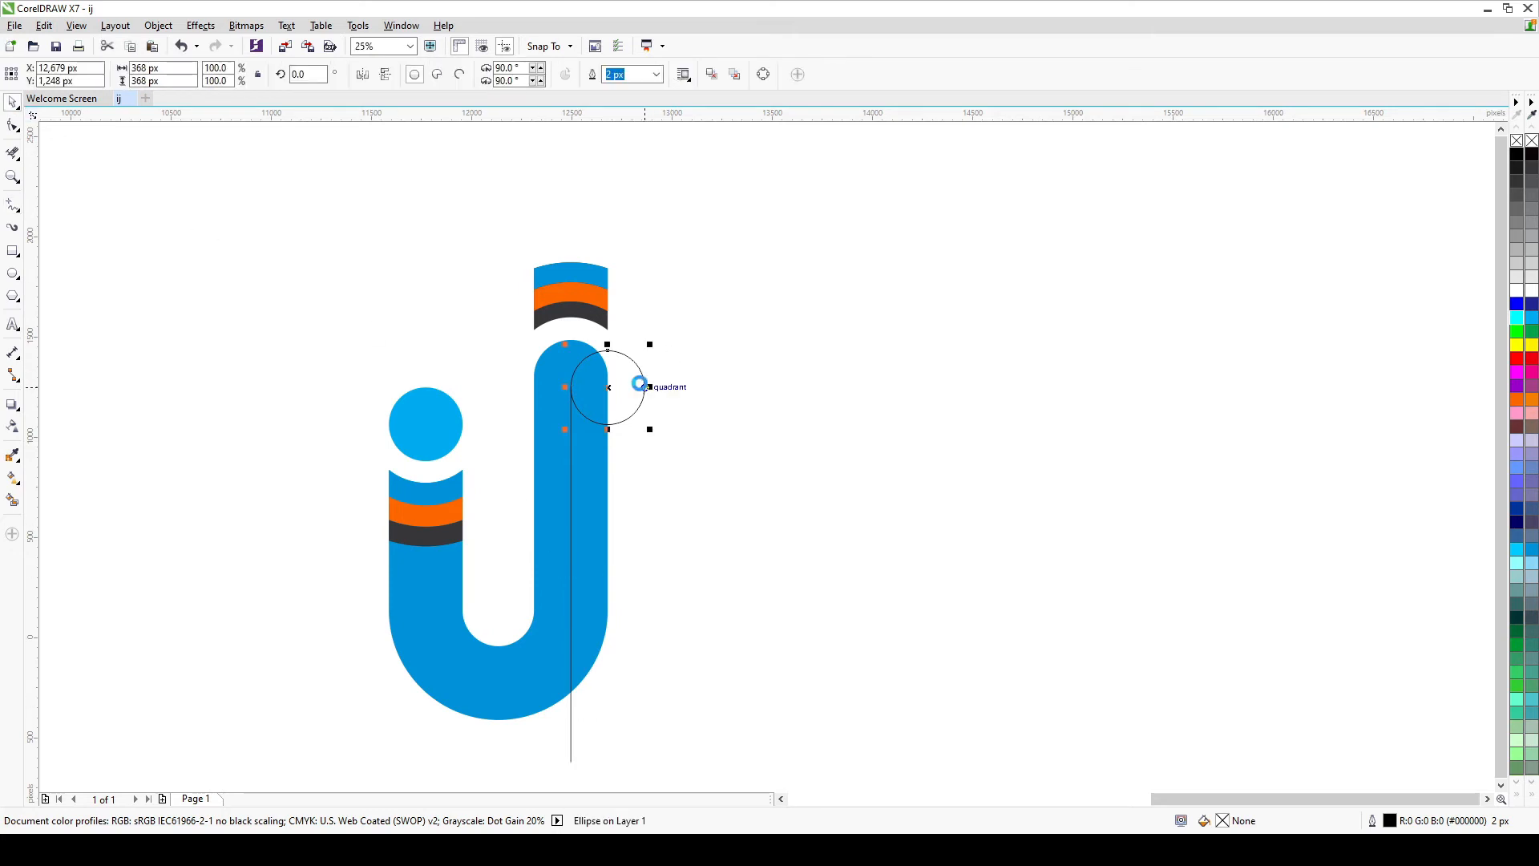
{"action": "left_click_drag", "start_coordinate": [607, 387], "coordinate": [539, 675]}
{"action": "scroll", "coordinate": [556, 715], "scroll_direction": "up", "scroll_amount": 4}
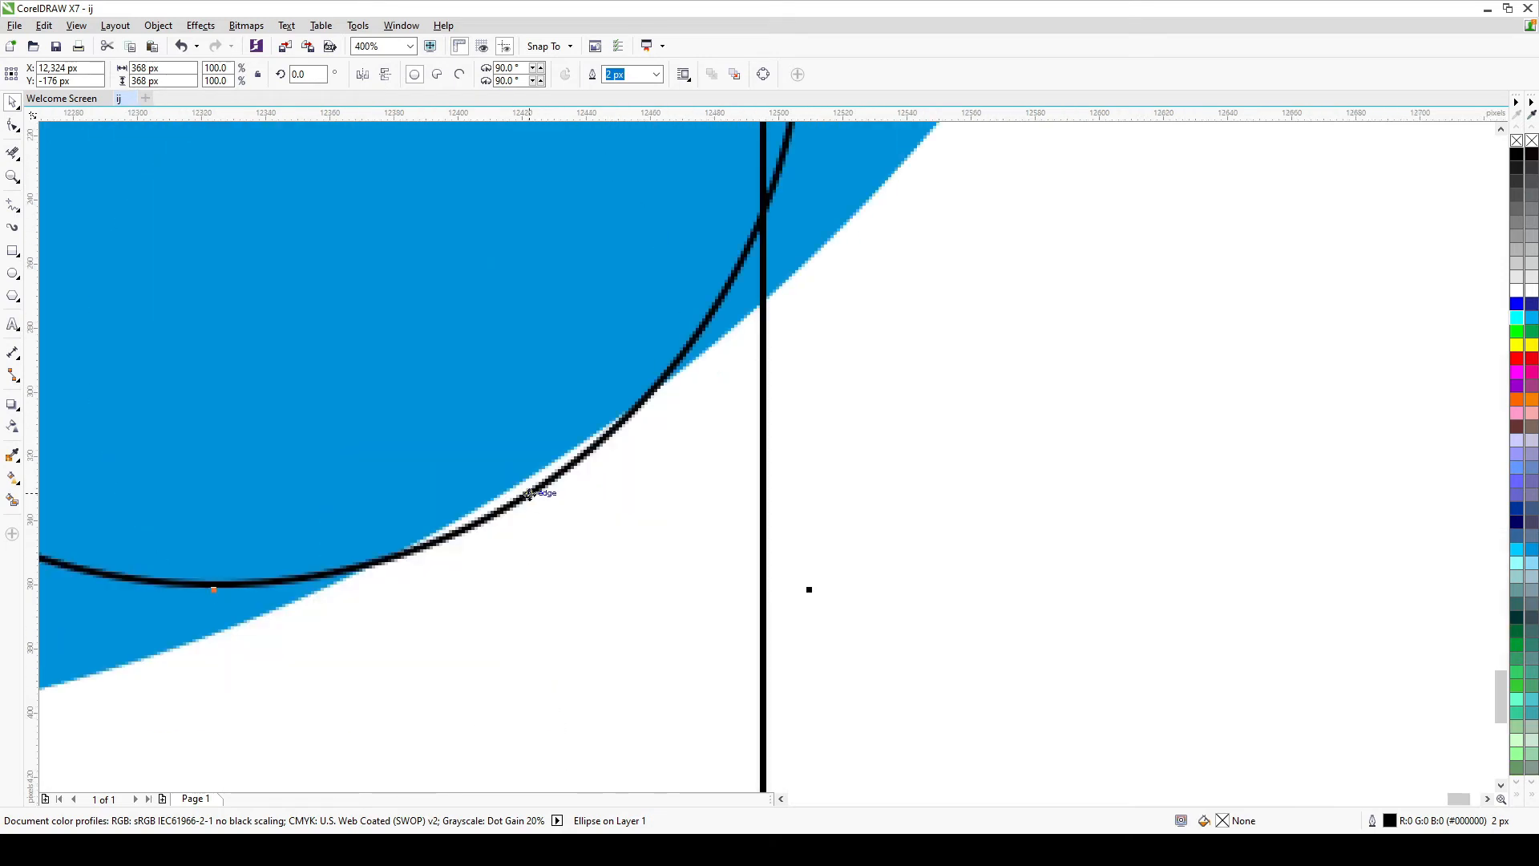
{"action": "left_click_drag", "start_coordinate": [529, 494], "coordinate": [470, 513]}
{"action": "scroll", "coordinate": [470, 513], "scroll_direction": "down", "scroll_amount": 2}
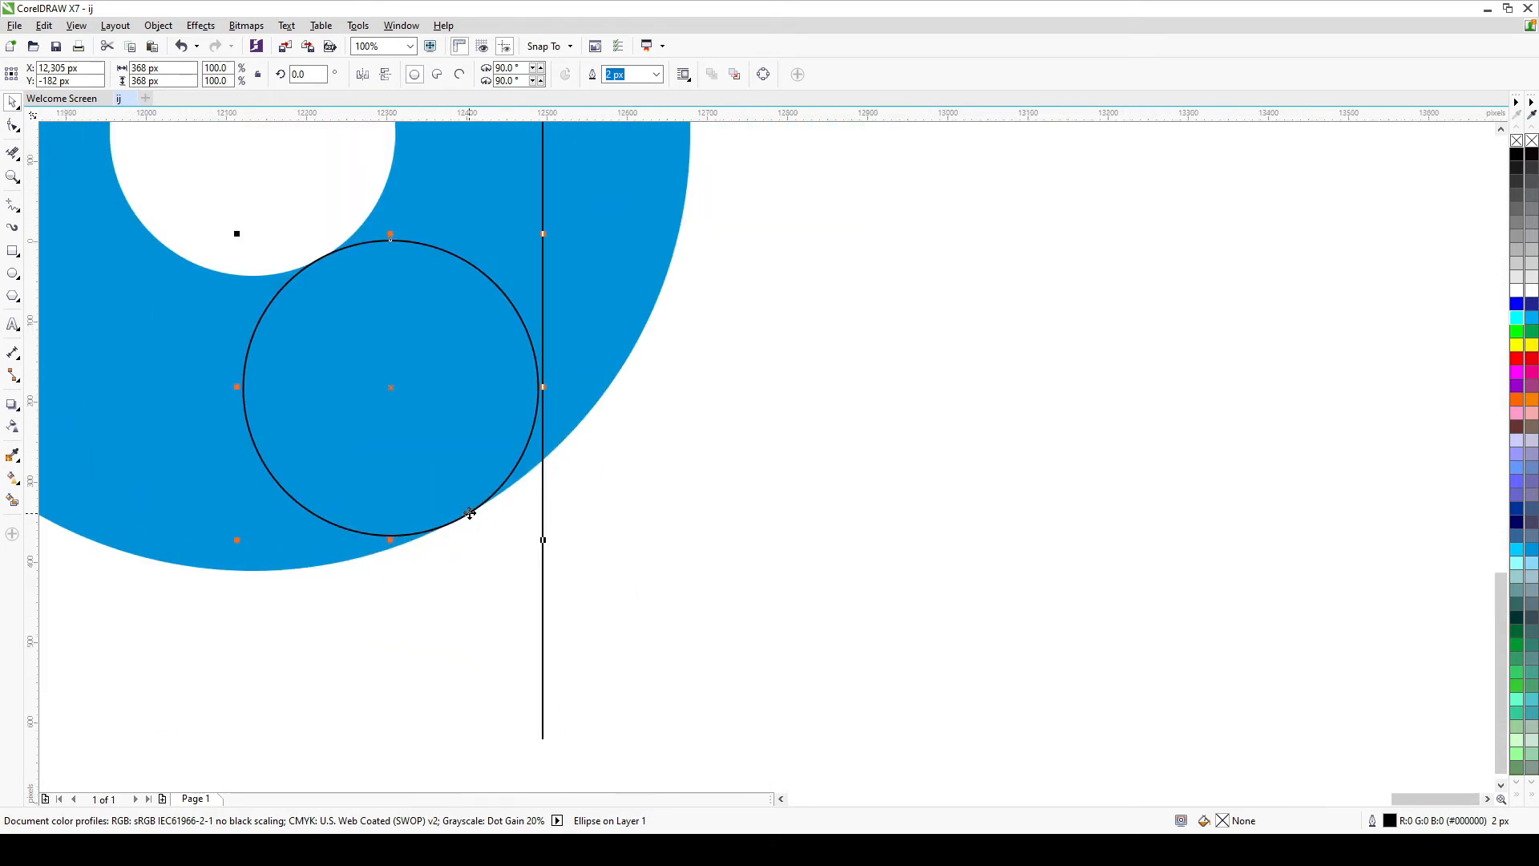
{"action": "scroll", "coordinate": [540, 378], "scroll_direction": "up", "scroll_amount": 2}
{"action": "left_click_drag", "start_coordinate": [534, 409], "coordinate": [551, 409]}
{"action": "scroll", "coordinate": [550, 410], "scroll_direction": "down", "scroll_amount": 2}
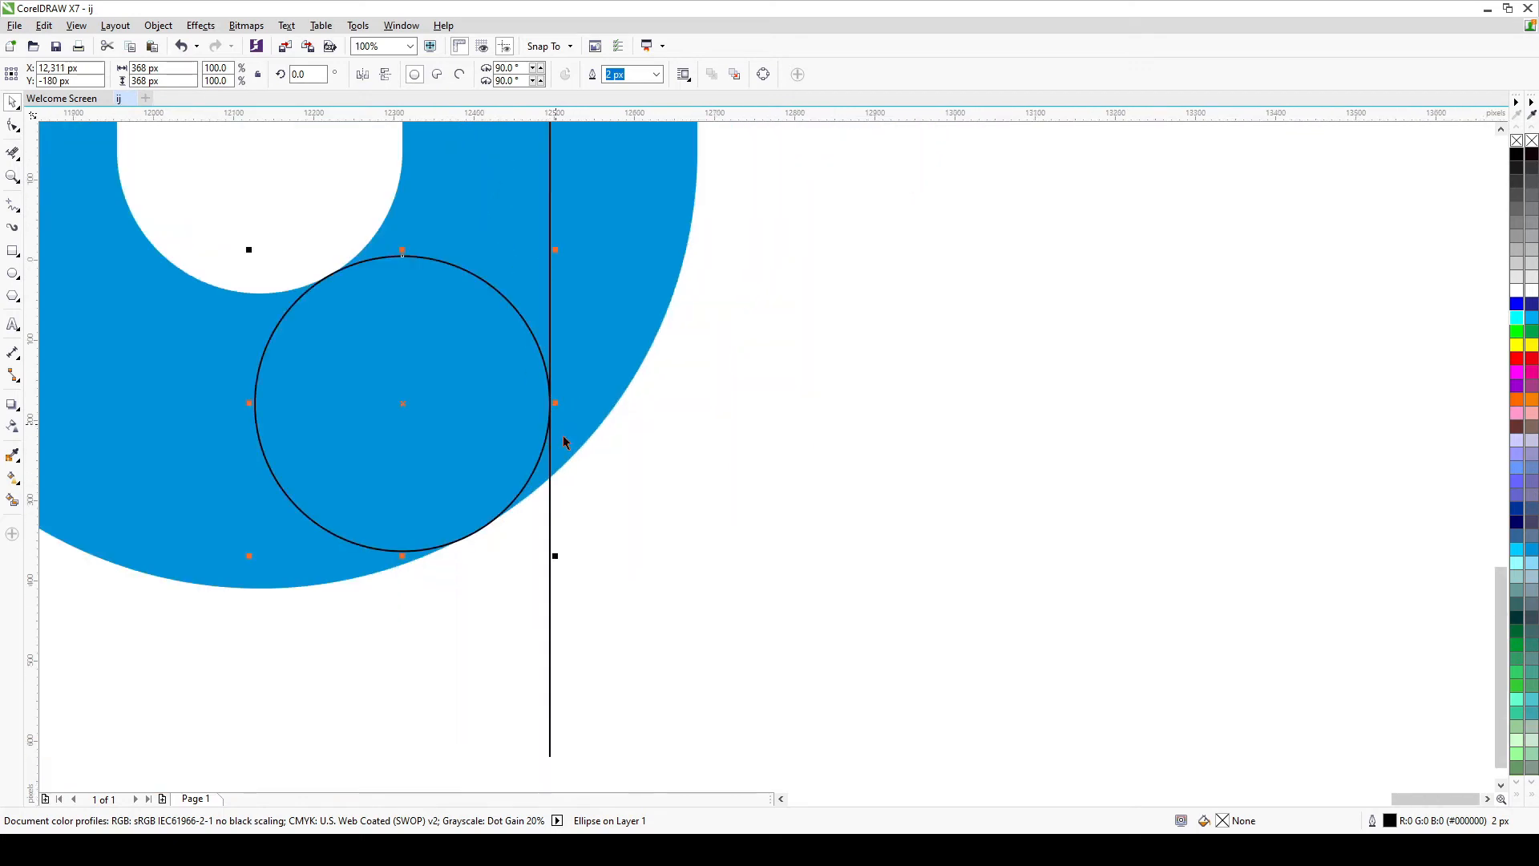
{"action": "left_click", "coordinate": [660, 530]}
{"action": "scroll", "coordinate": [663, 481], "scroll_direction": "down", "scroll_amount": 2}
{"action": "scroll", "coordinate": [663, 481], "scroll_direction": "up", "scroll_amount": 1}
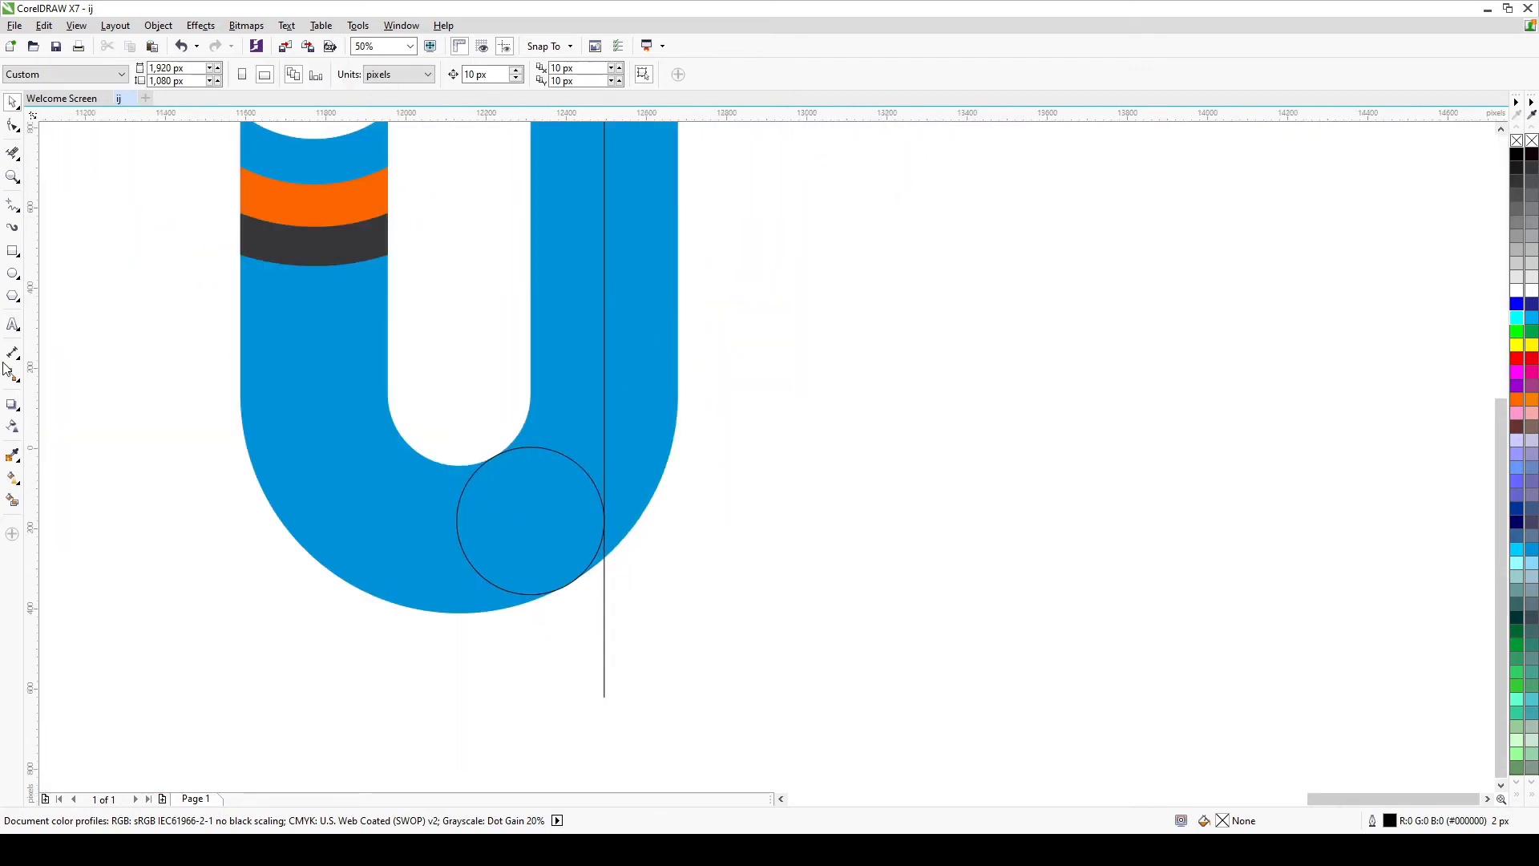
- Smart-fill the bottom circle's area and the body inside the vertical line with C40 M20 Y0 K40 and a 2 px outline
{"action": "left_click", "coordinate": [12, 500]}
{"action": "left_click", "coordinate": [527, 510]}
{"action": "left_click", "coordinate": [543, 411]}
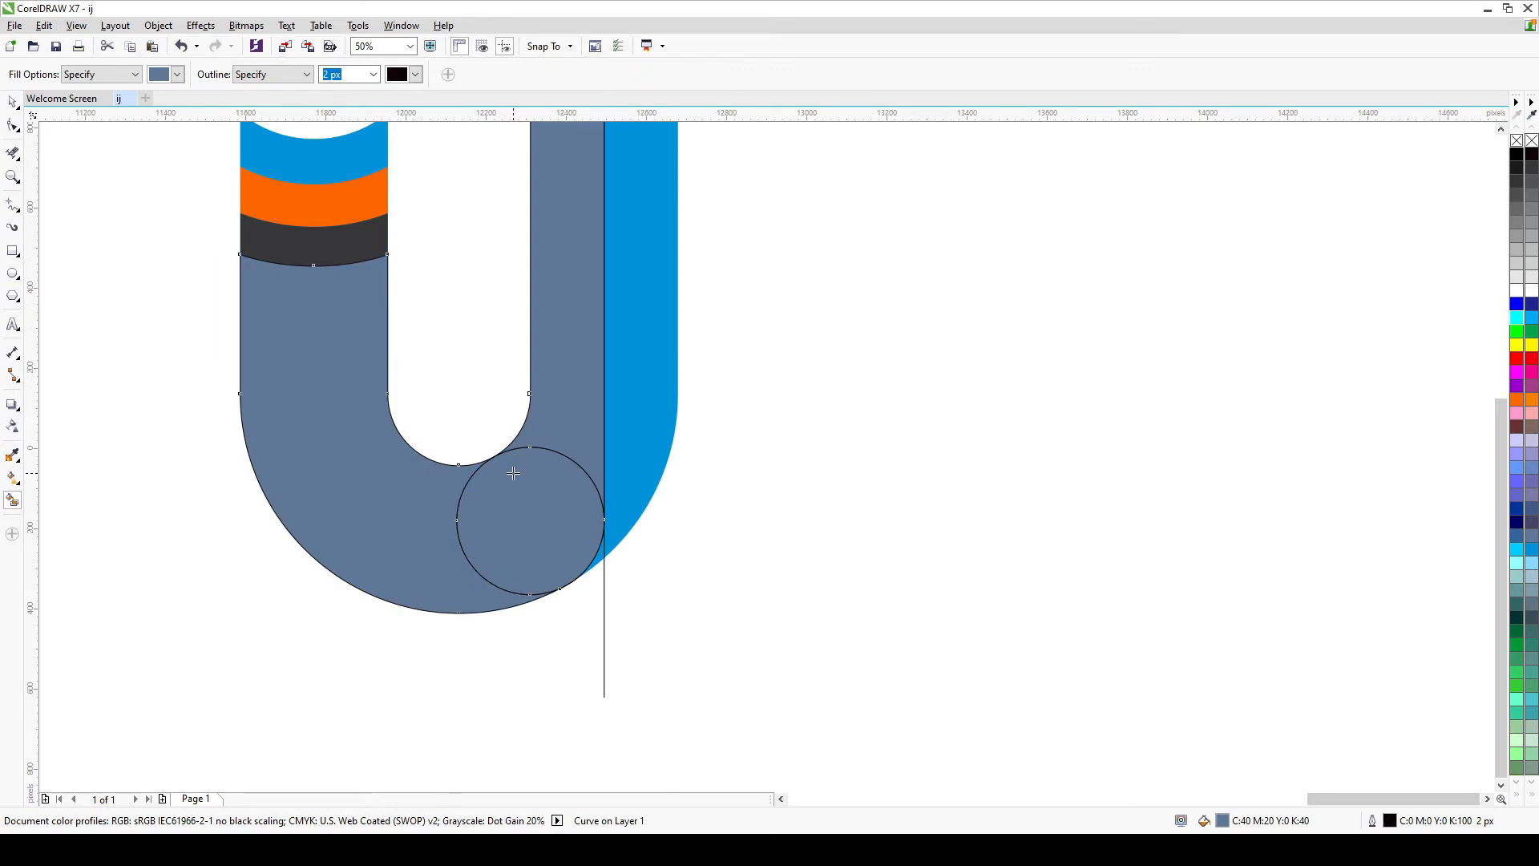
{"action": "scroll", "coordinate": [497, 513], "scroll_direction": "down", "scroll_amount": 2}
{"action": "scroll", "coordinate": [494, 542], "scroll_direction": "up", "scroll_amount": 1}
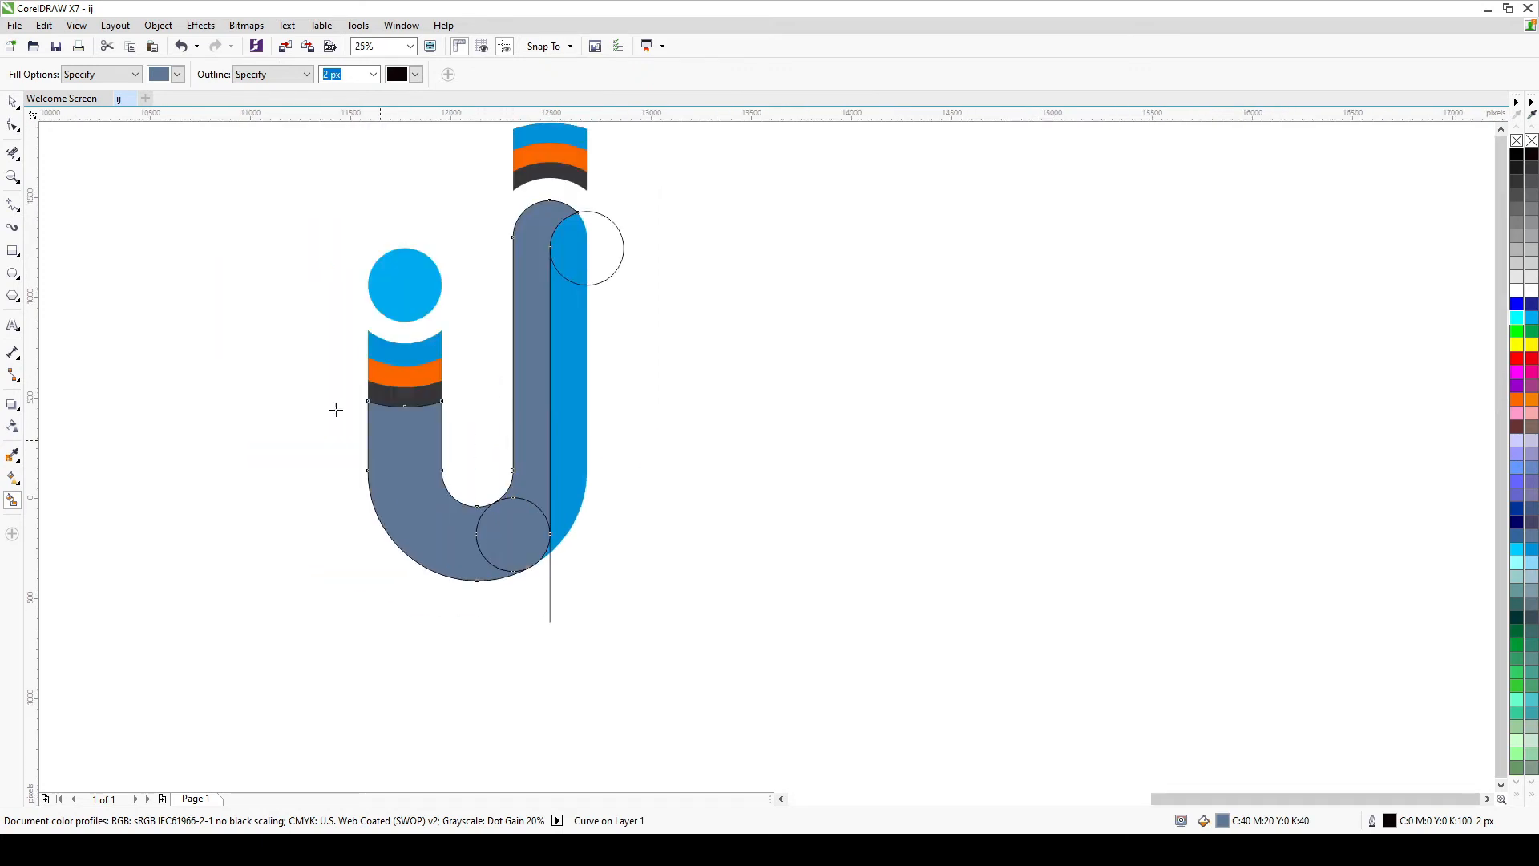
- Weld the two smart-filled pieces into one continuous shape
{"action": "left_click", "coordinate": [12, 101]}
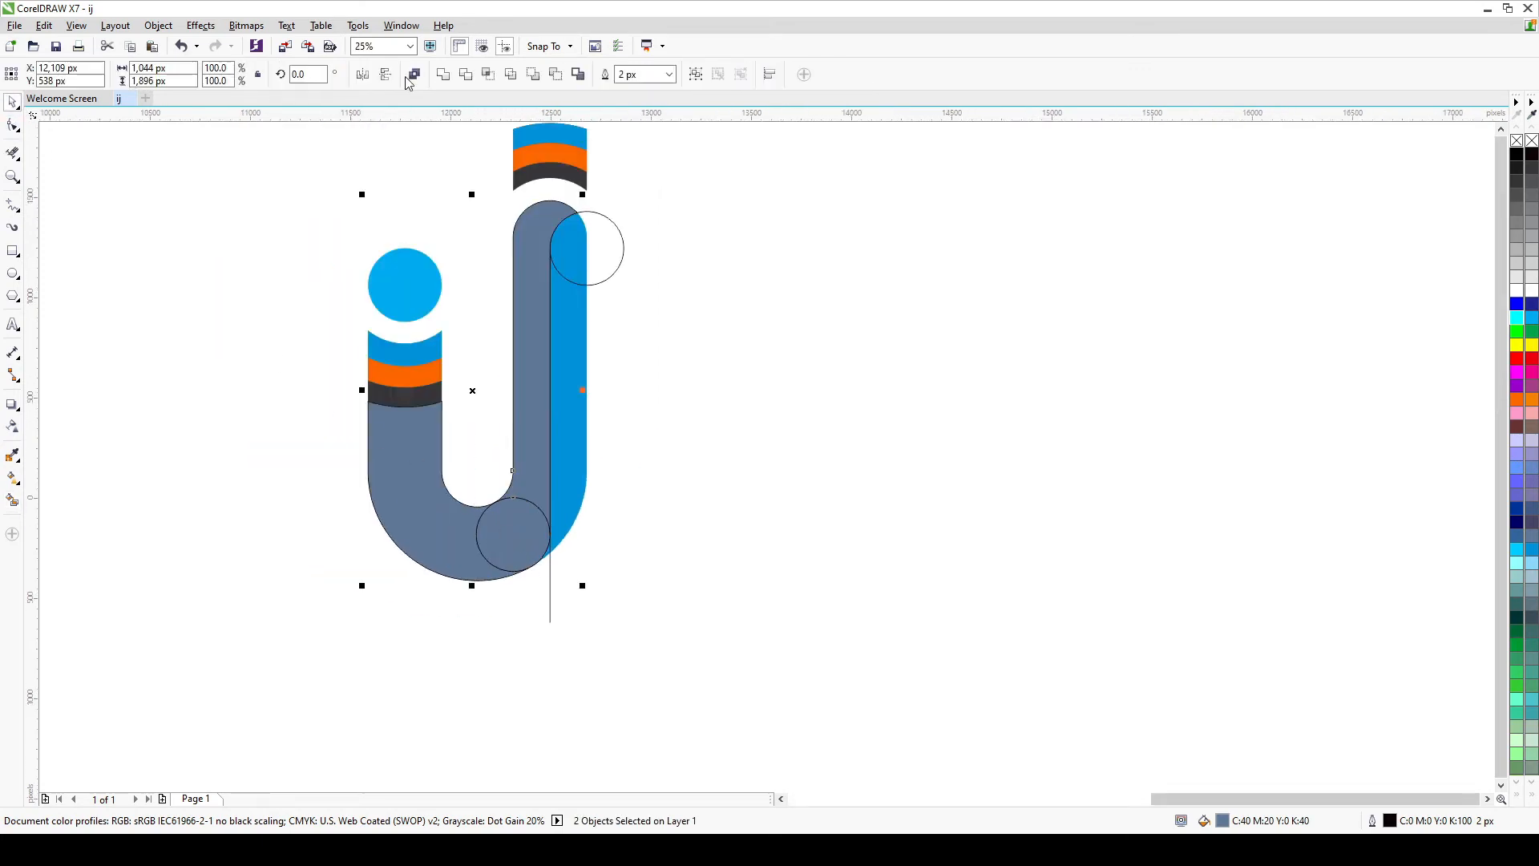
{"action": "left_click", "coordinate": [442, 74]}
{"action": "left_click", "coordinate": [761, 508]}
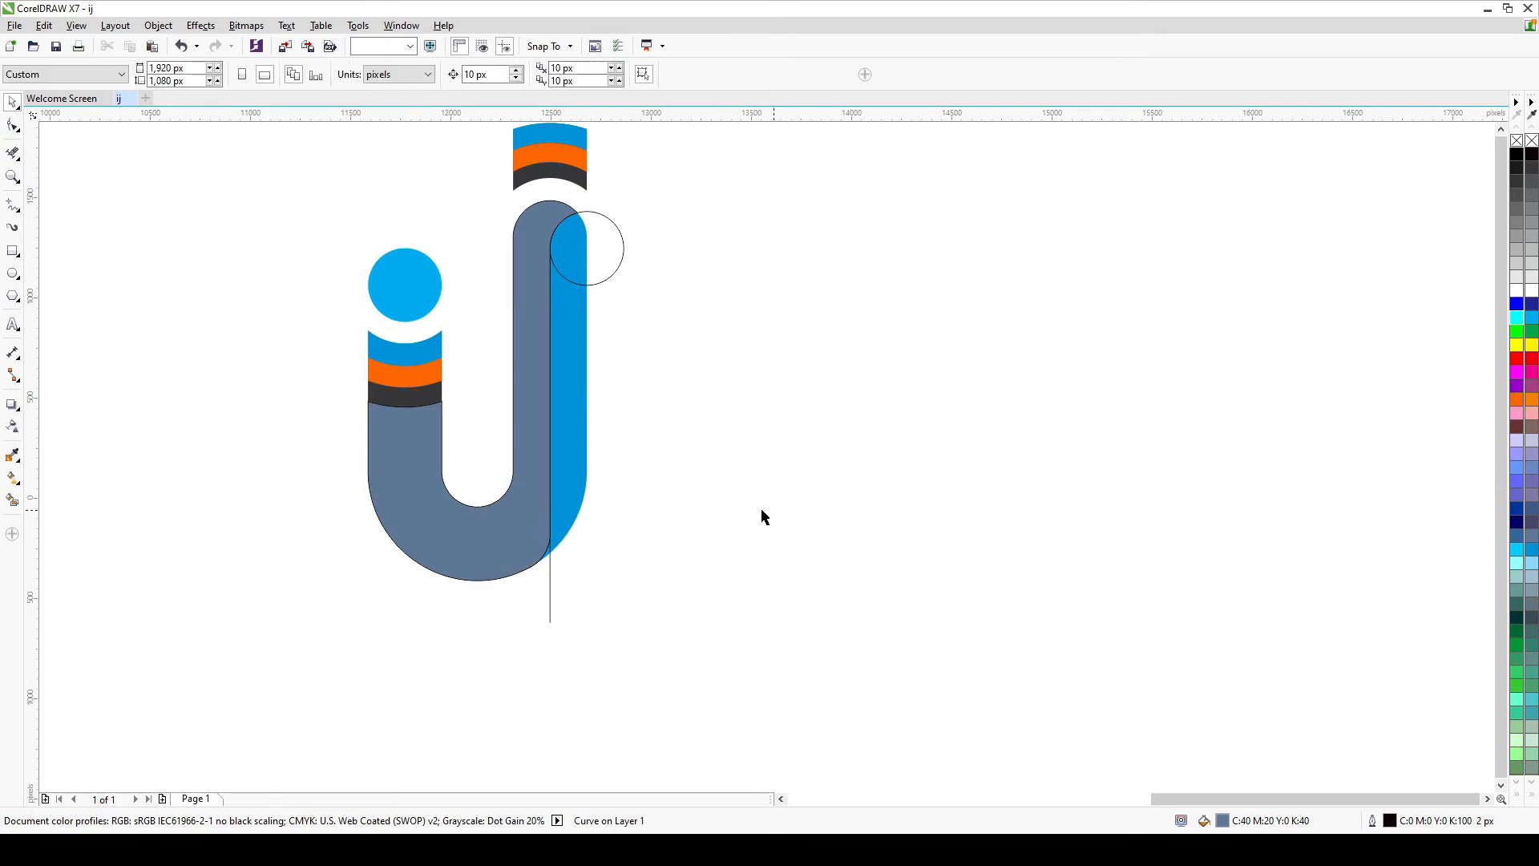
- Delete the construction circle at the right stem's rounded end and the vertical line
{"action": "left_click", "coordinate": [603, 264]}
{"action": "key", "text": "Delete"}
{"action": "left_click", "coordinate": [550, 595]}
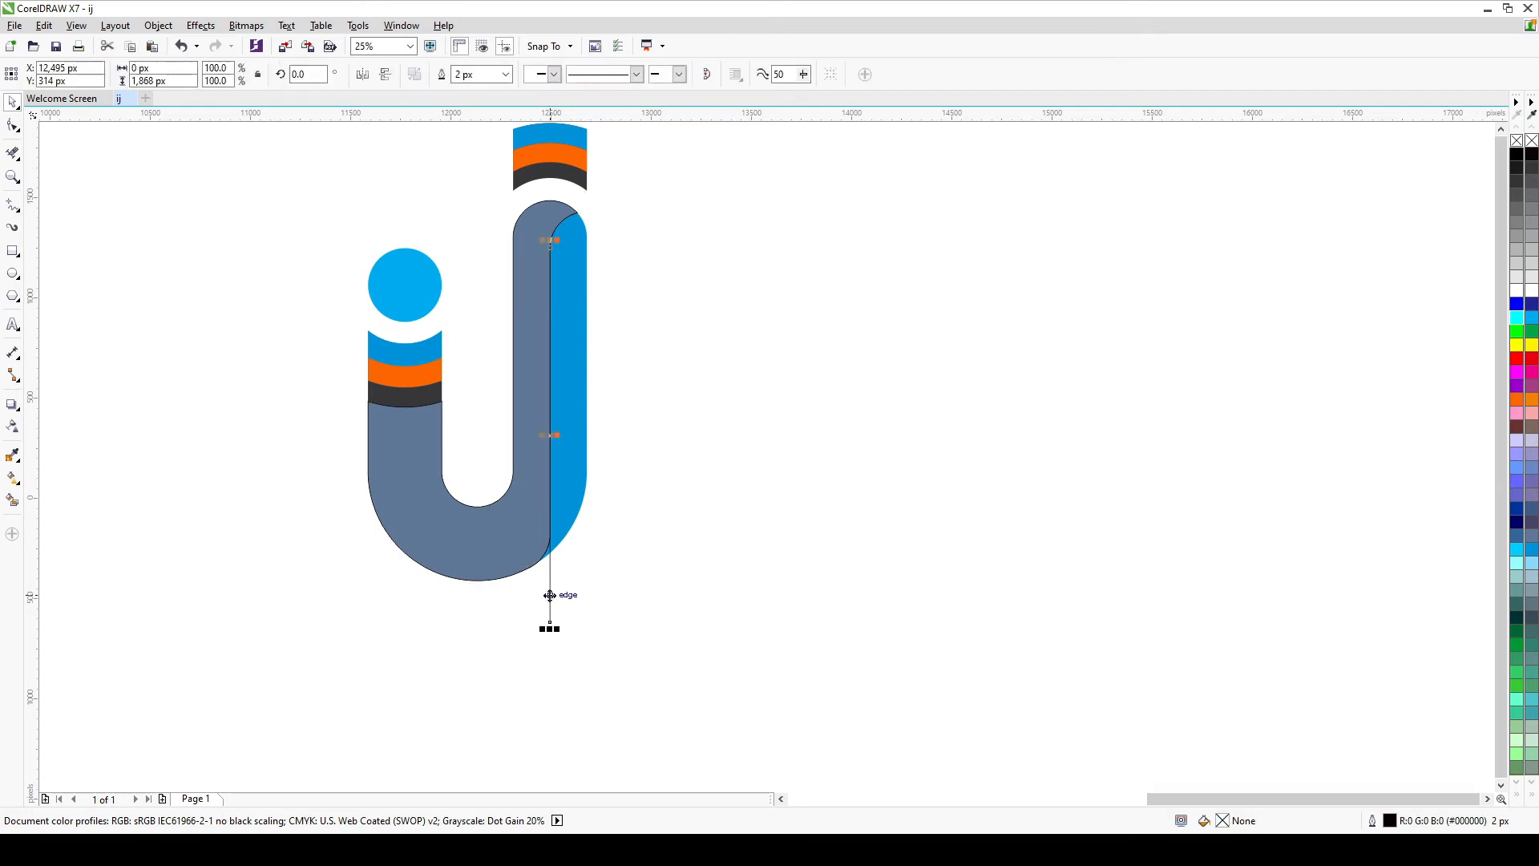
{"action": "key", "text": "Delete"}
- Fill the original monogram body with the lighter blue C100 M0 Y0 K0
{"action": "left_click", "coordinate": [568, 382]}
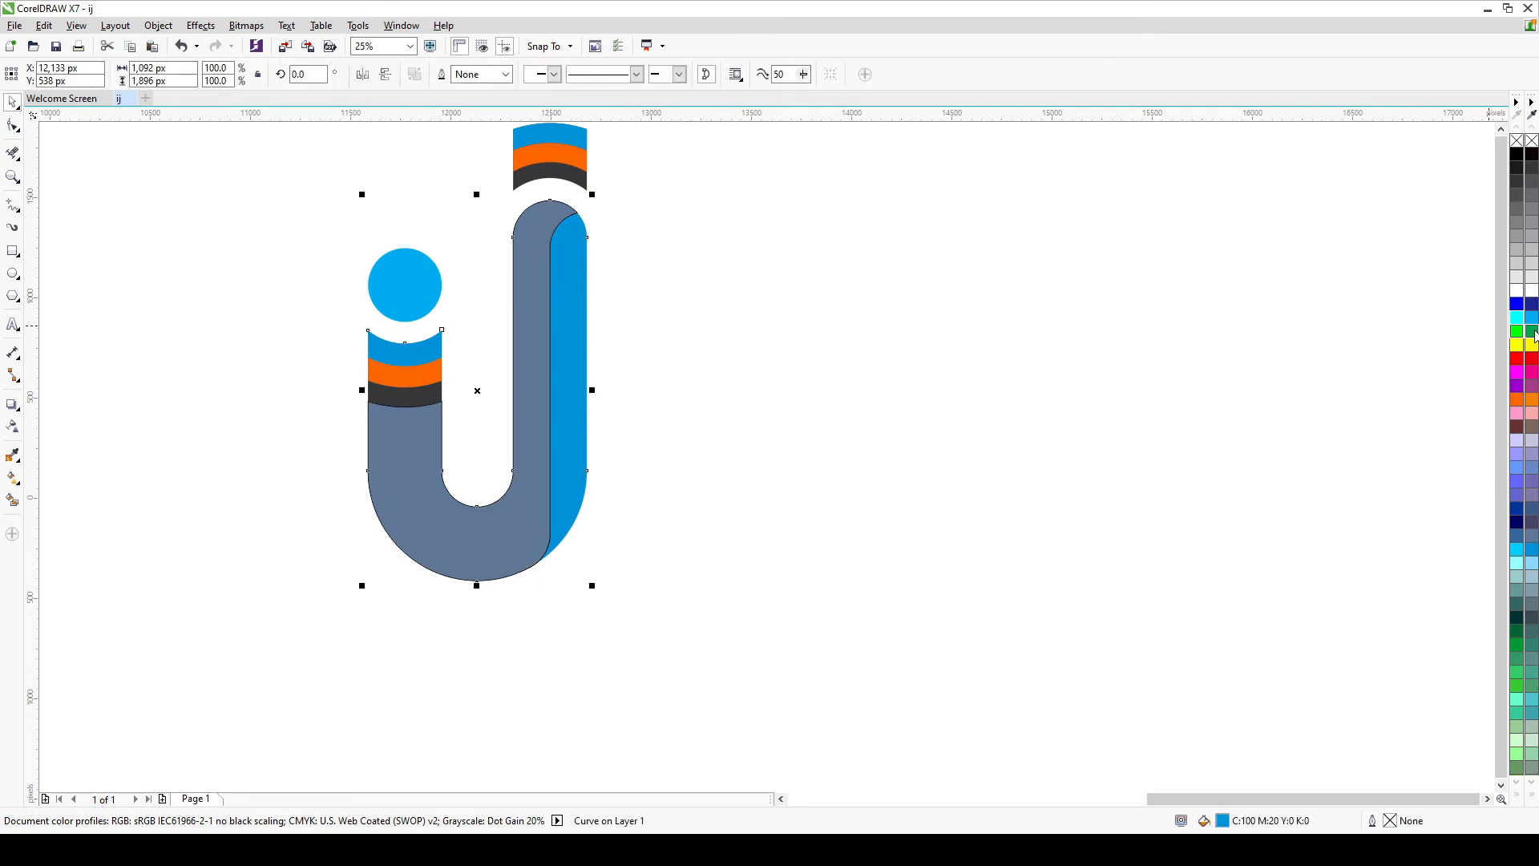
{"action": "left_click", "coordinate": [1532, 317]}
{"action": "left_click", "coordinate": [808, 317]}
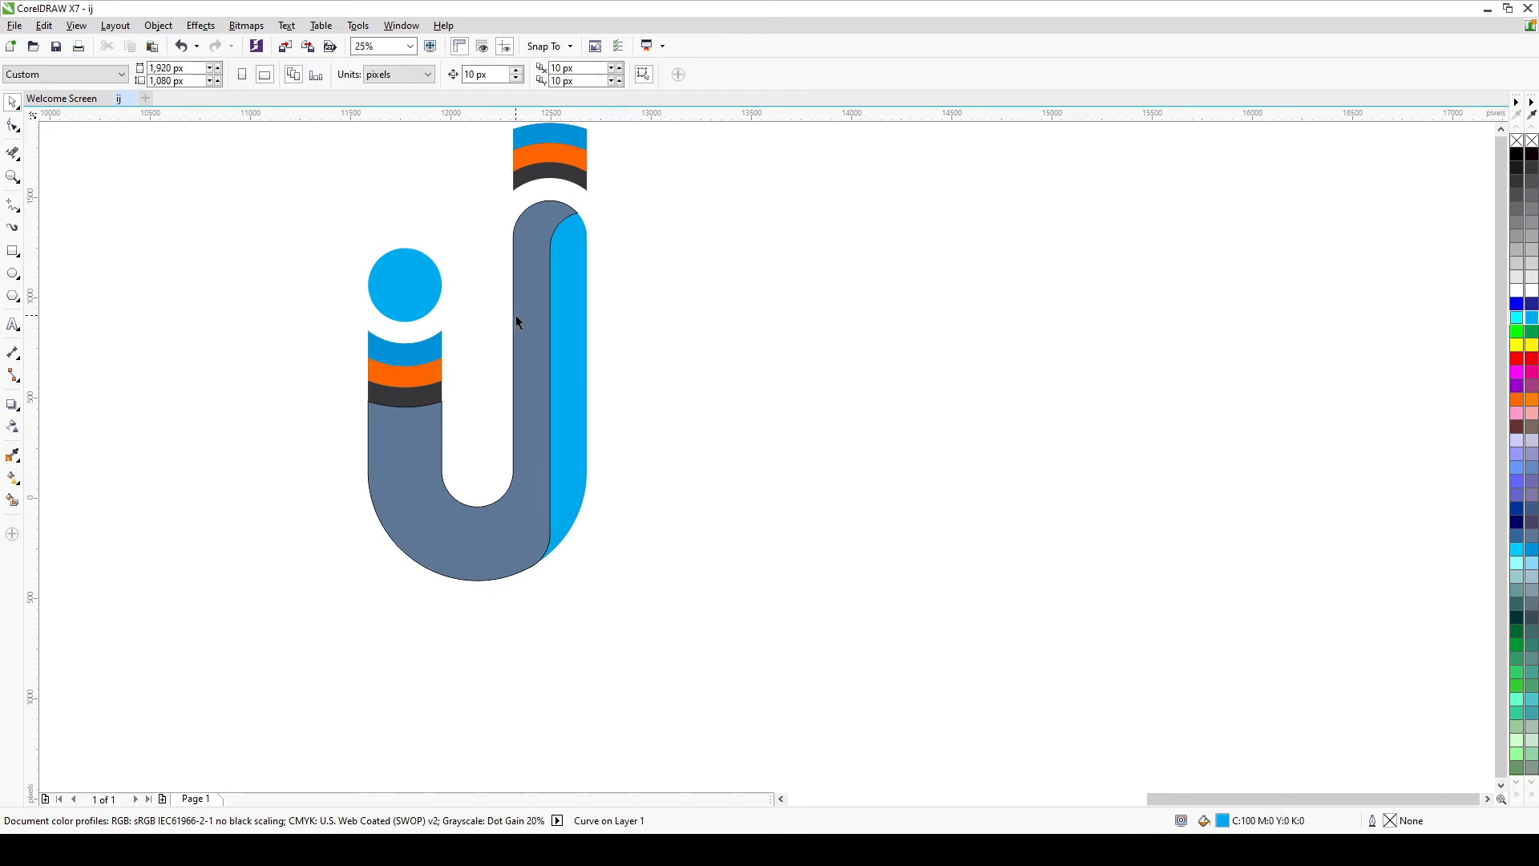
- Fill the welded overlay shape white and give it a uniform transparency of 69
{"action": "left_click", "coordinate": [517, 318]}
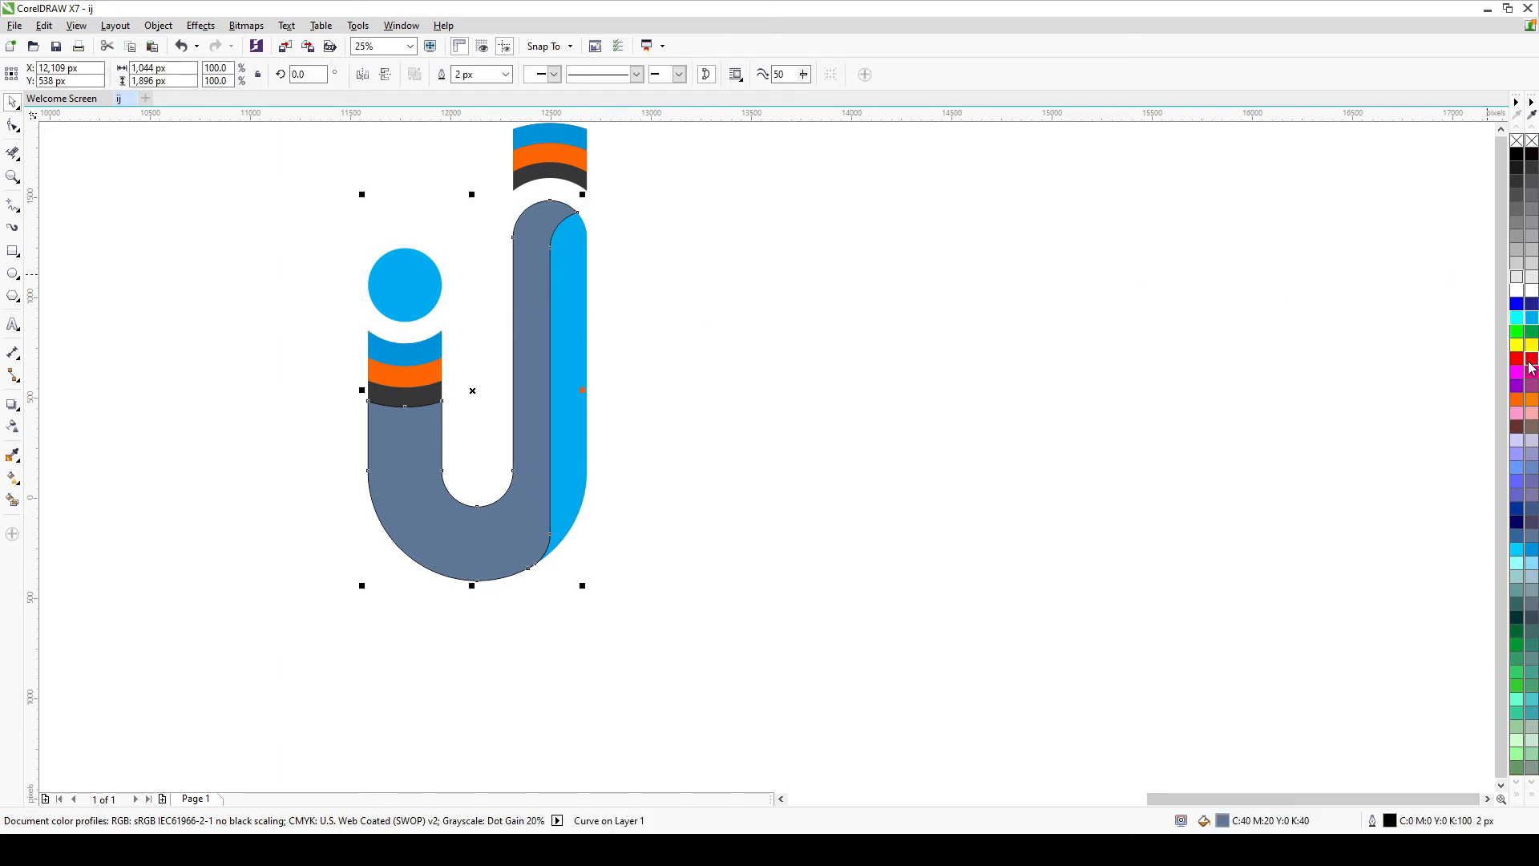
{"action": "left_click", "coordinate": [1531, 362]}
{"action": "left_click", "coordinate": [1533, 401]}
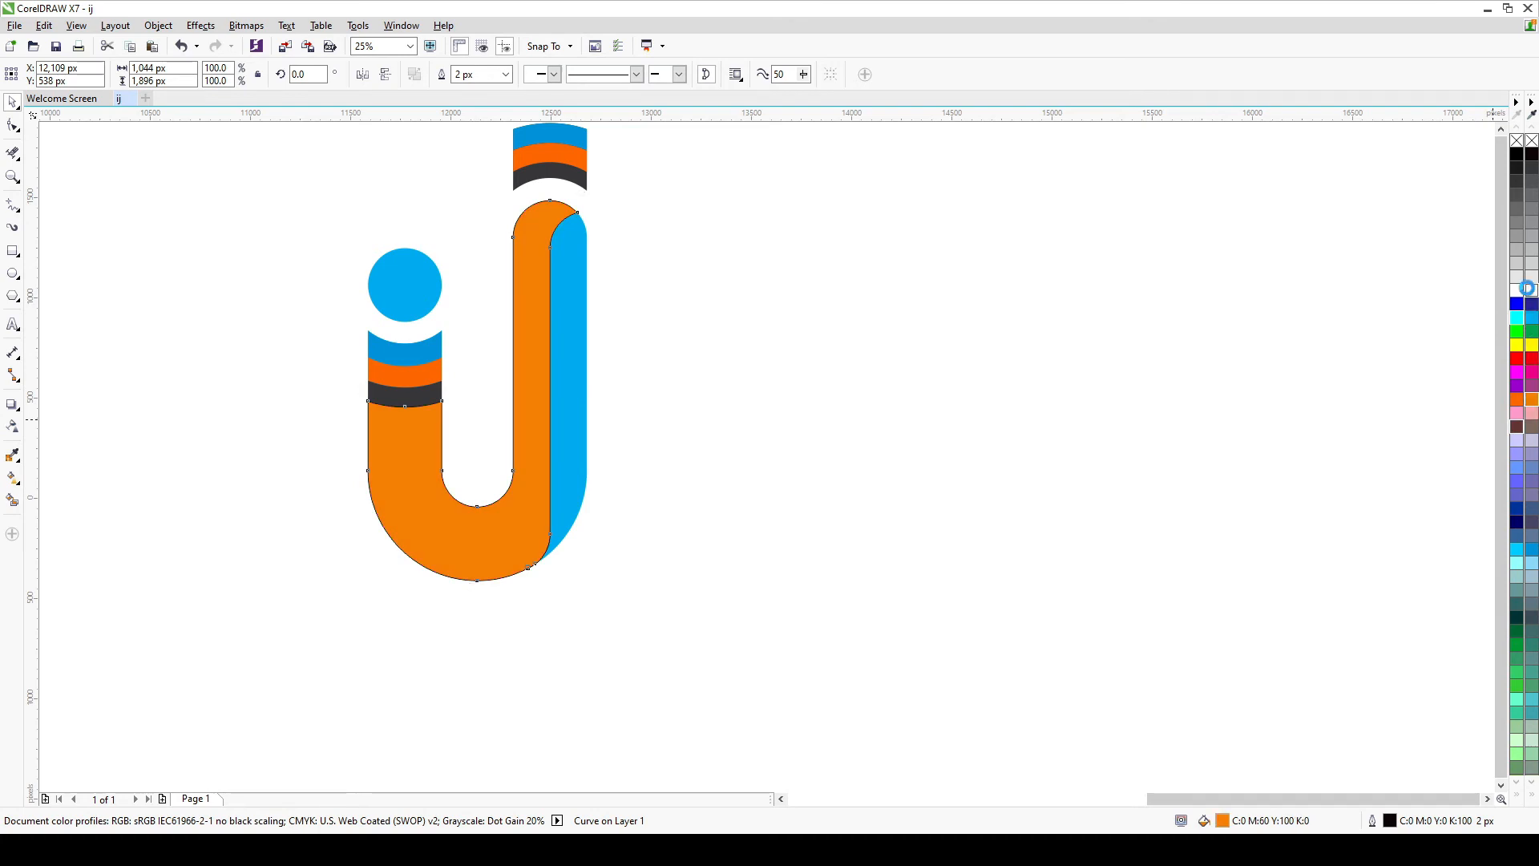
{"action": "left_click", "coordinate": [1531, 290]}
{"action": "left_click", "coordinate": [12, 425]}
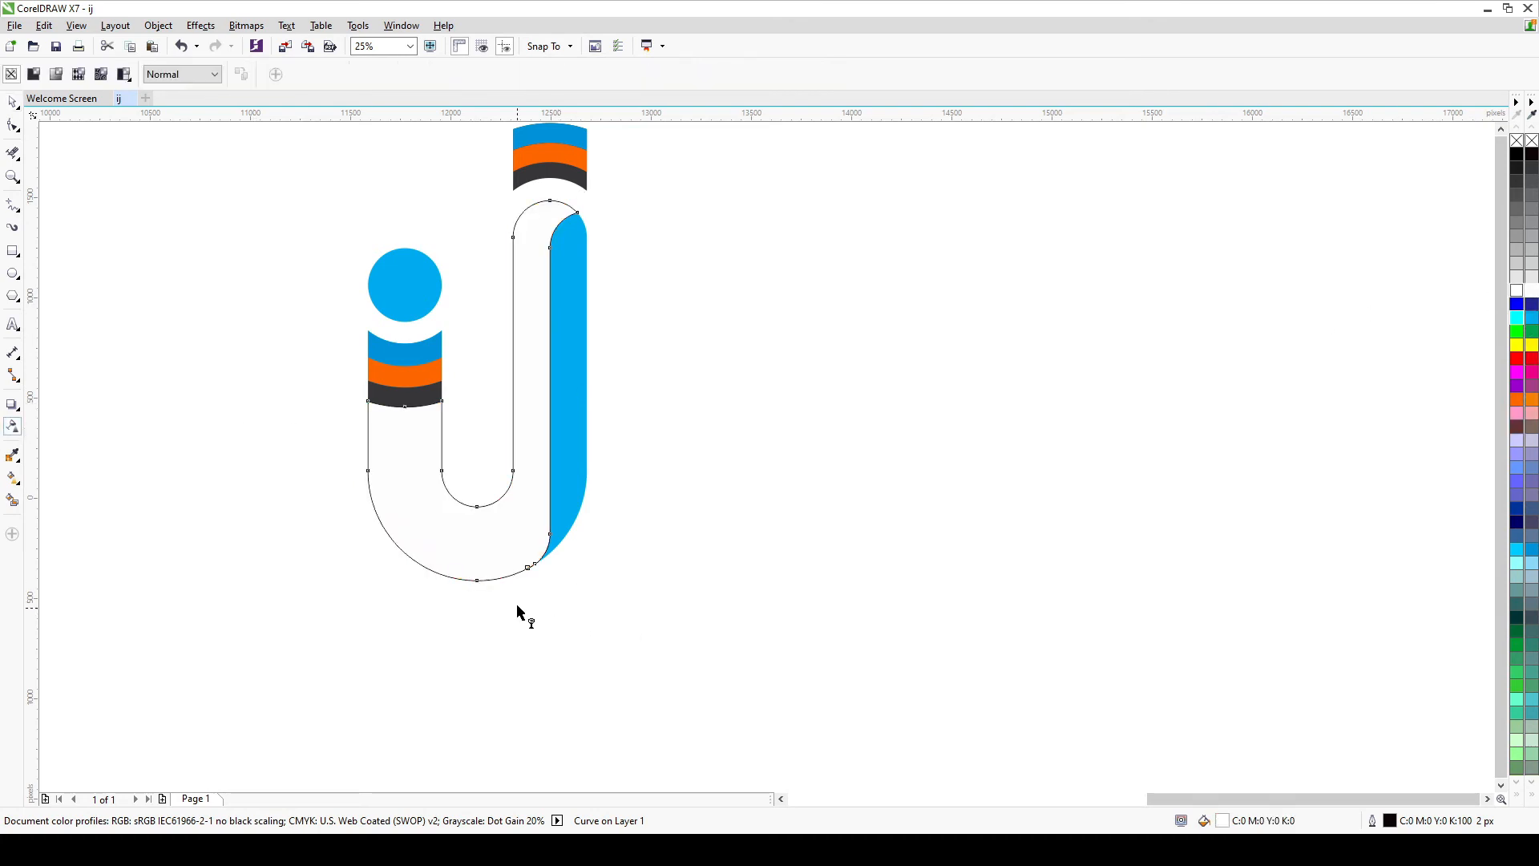
{"action": "left_click", "coordinate": [468, 600]}
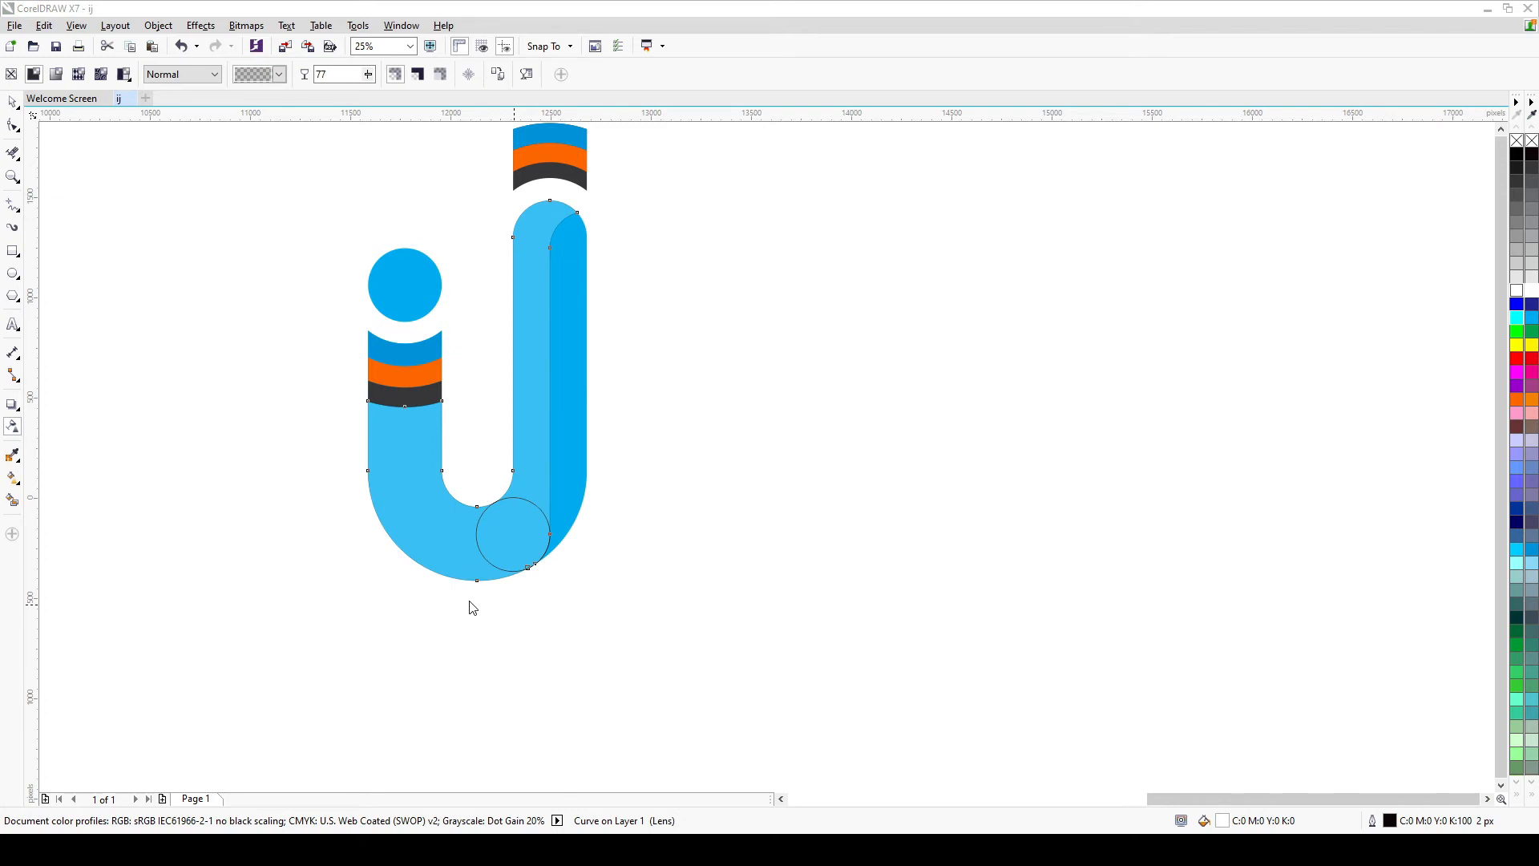
{"action": "left_click_drag", "start_coordinate": [469, 602], "coordinate": [466, 601]}
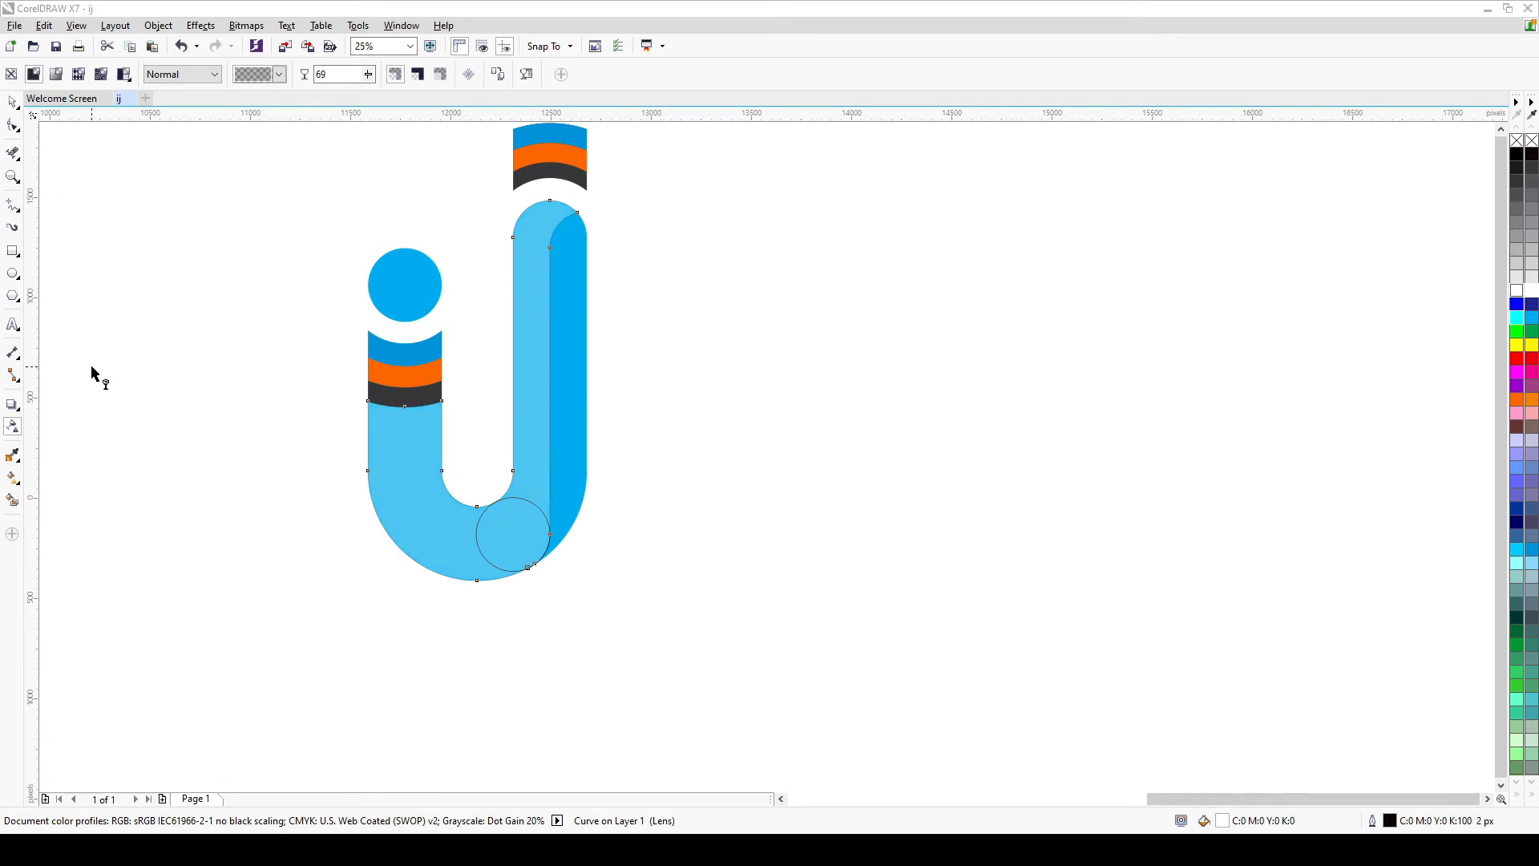
- Remove the outline from the transparent overlay
{"action": "left_click", "coordinate": [12, 101]}
{"action": "left_click", "coordinate": [522, 531]}
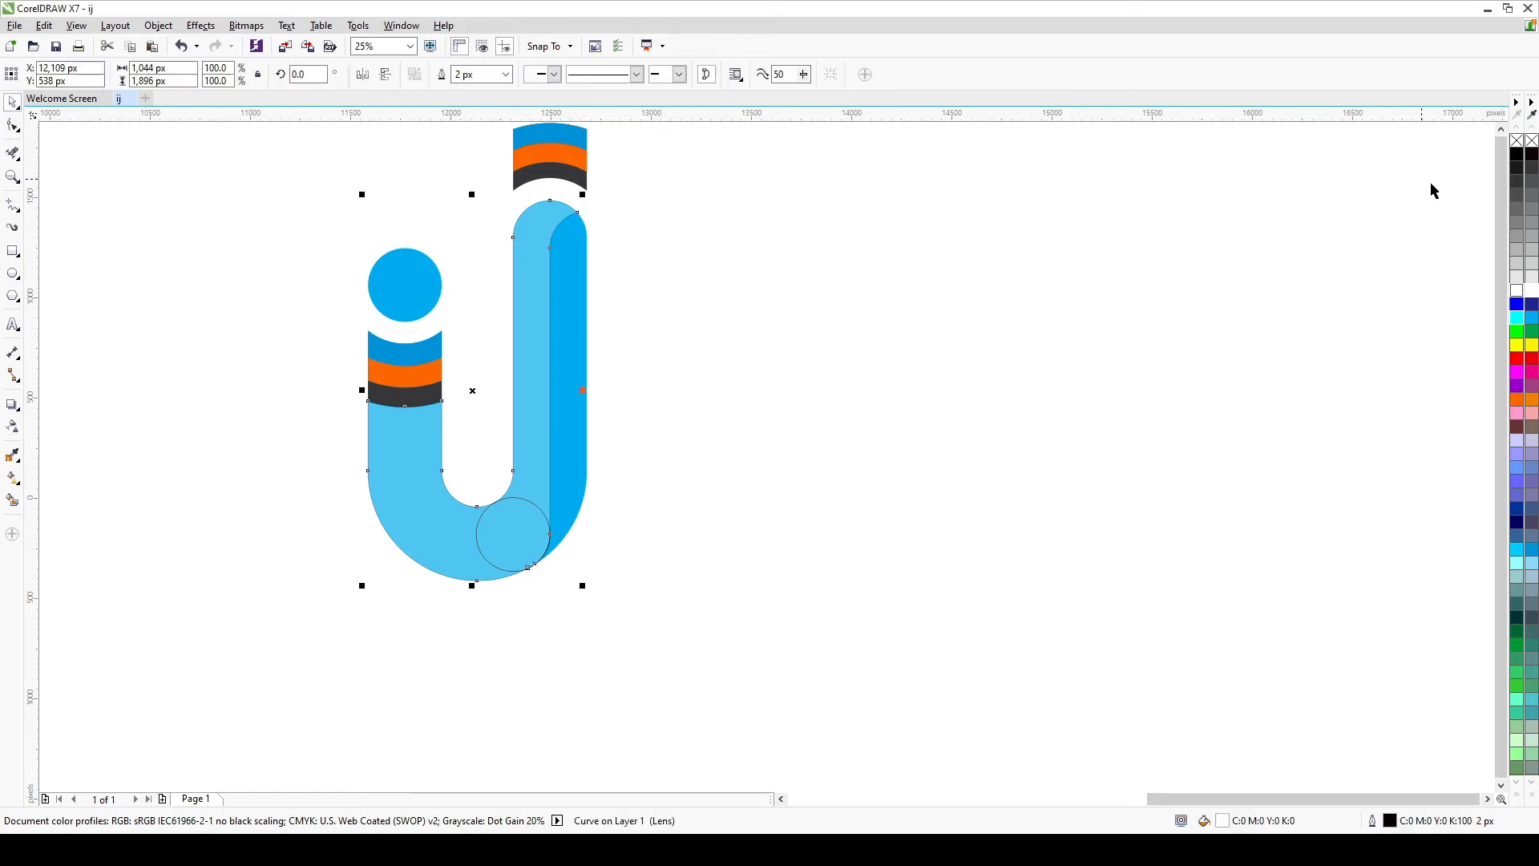
{"action": "right_click", "coordinate": [1532, 141]}
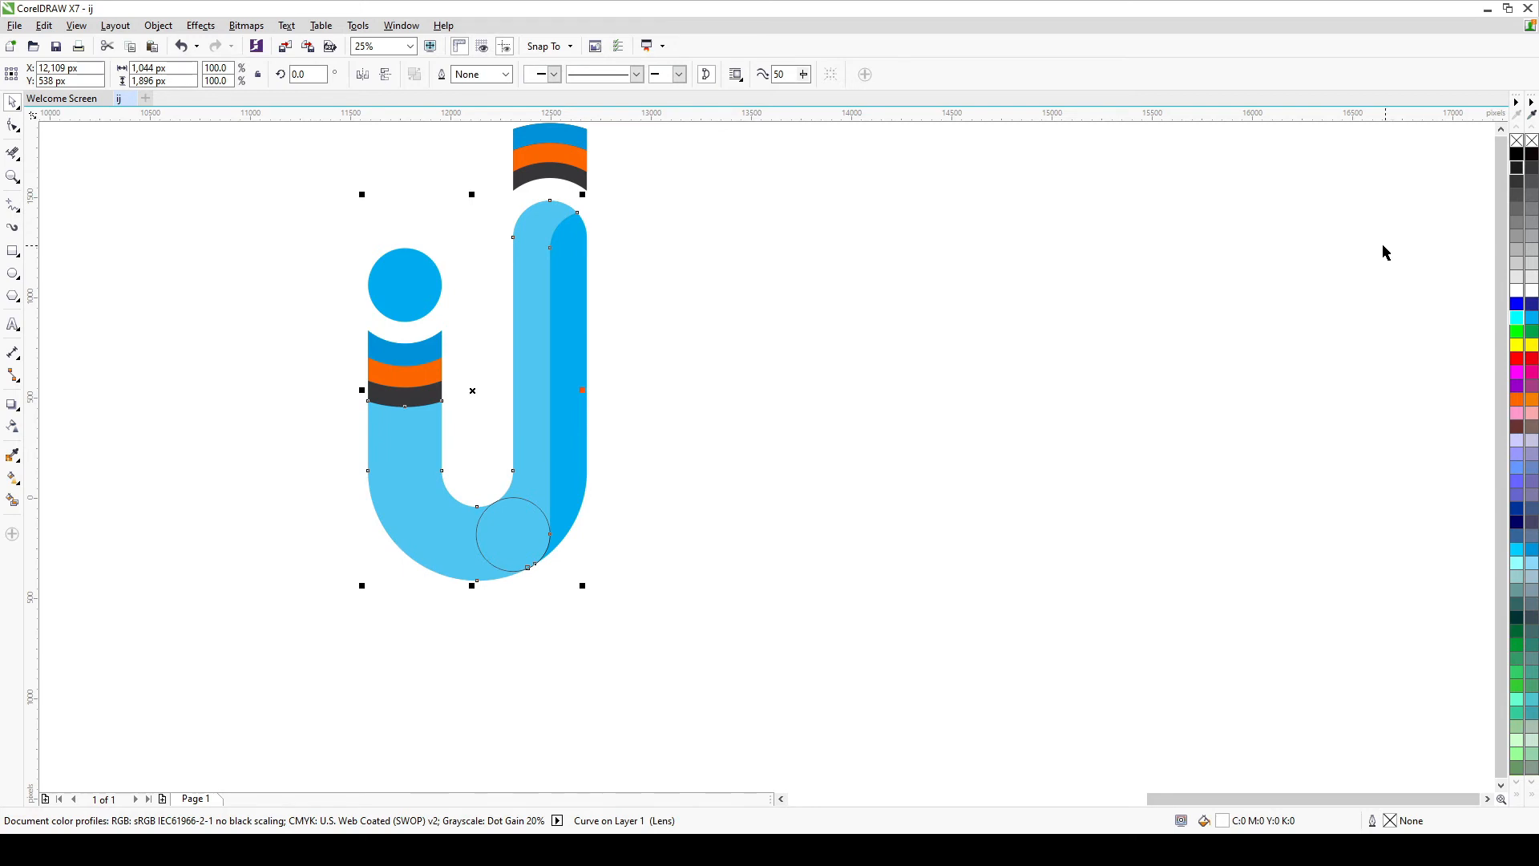
- Delete the leftover circle in the bottom bend by cutting the transparent overlay and pasting it back in place
{"action": "key", "text": "Delete"}
{"action": "left_click", "coordinate": [508, 533]}
{"action": "key", "text": "Delete"}
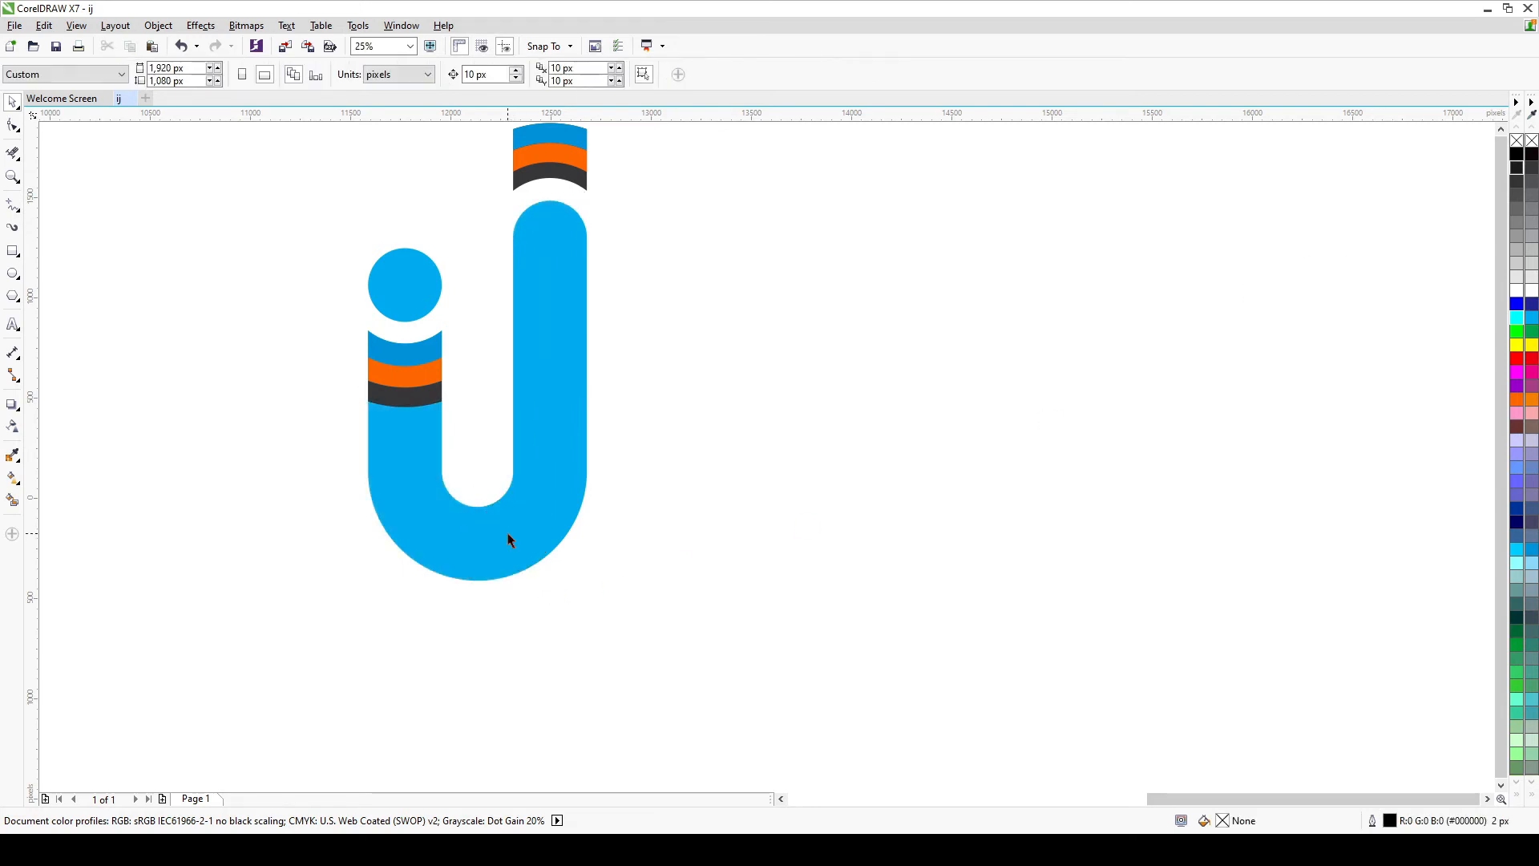
{"action": "key", "text": "ctrl+v"}
{"action": "left_click", "coordinate": [651, 560]}
{"action": "scroll", "coordinate": [651, 561], "scroll_direction": "down", "scroll_amount": 1}
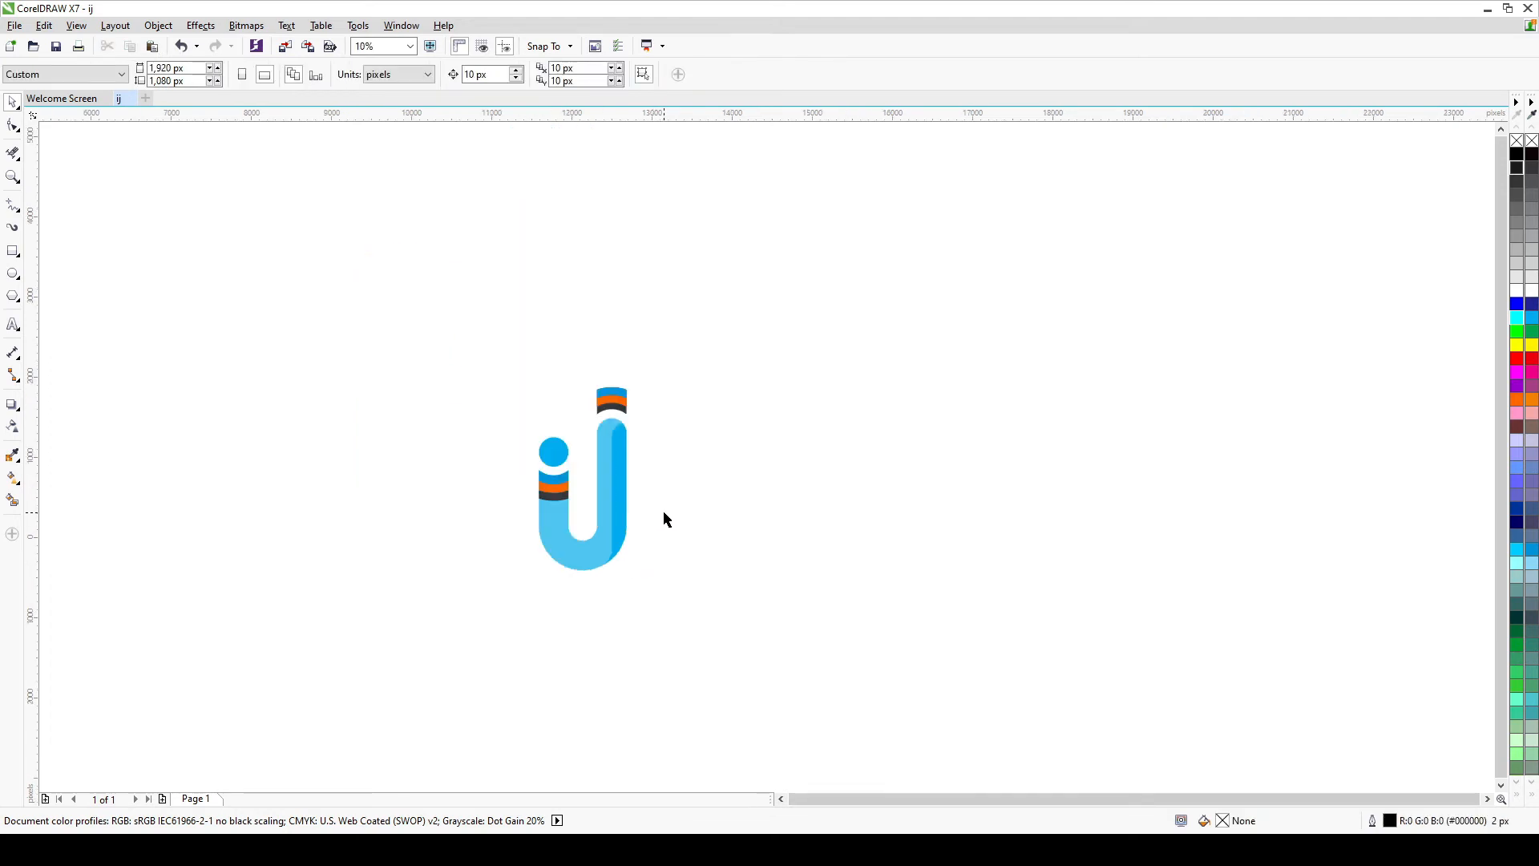
{"action": "scroll", "coordinate": [664, 510], "scroll_direction": "up", "scroll_amount": 1}
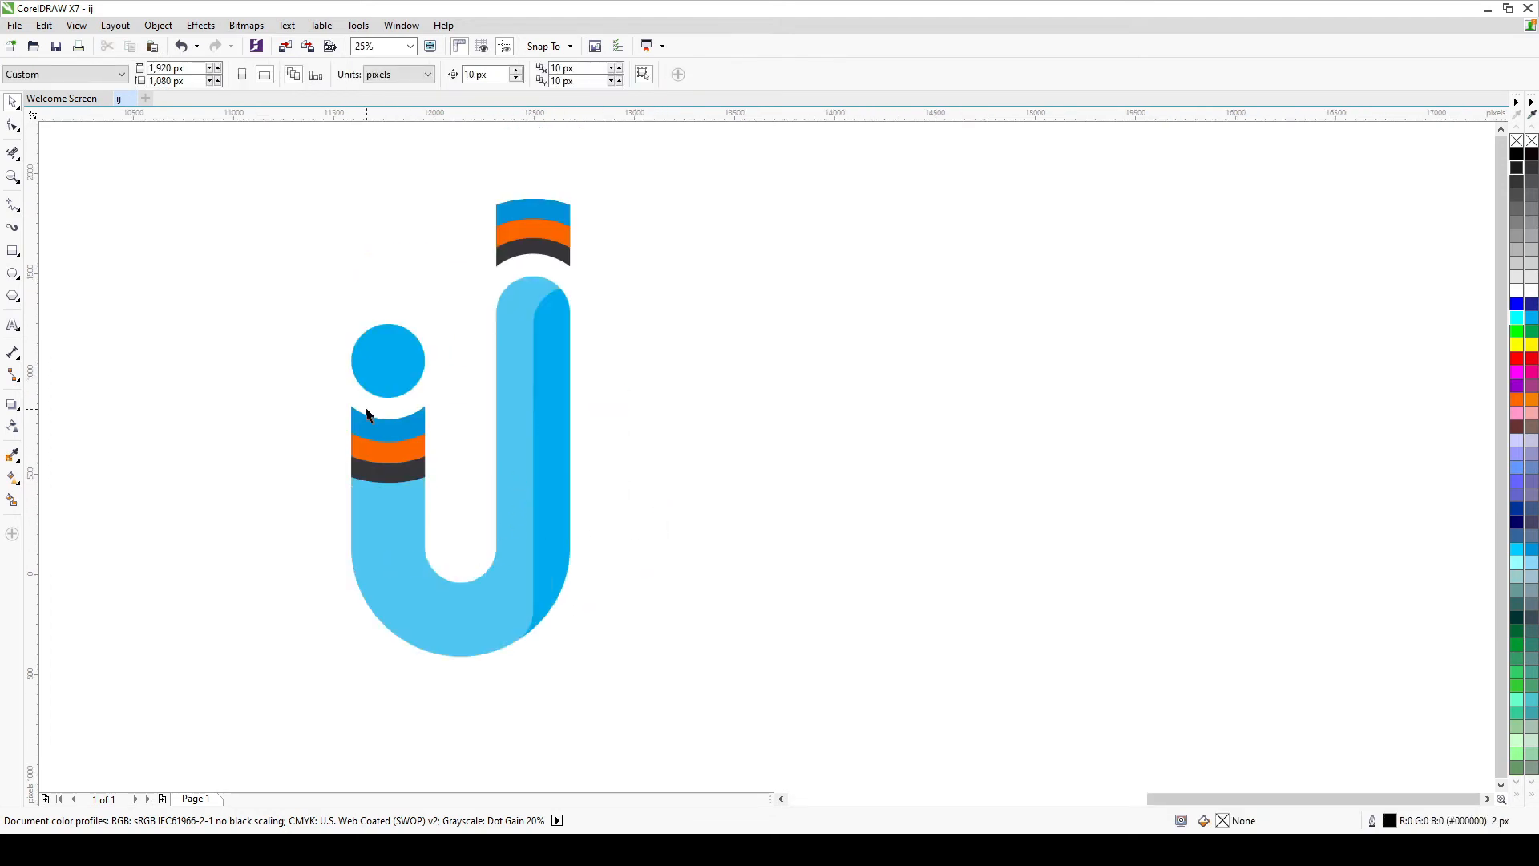
- Draw a circle about 210 px wide centred inside the dot above the left stem
{"action": "left_click", "coordinate": [380, 367]}
{"action": "left_click", "coordinate": [13, 273]}
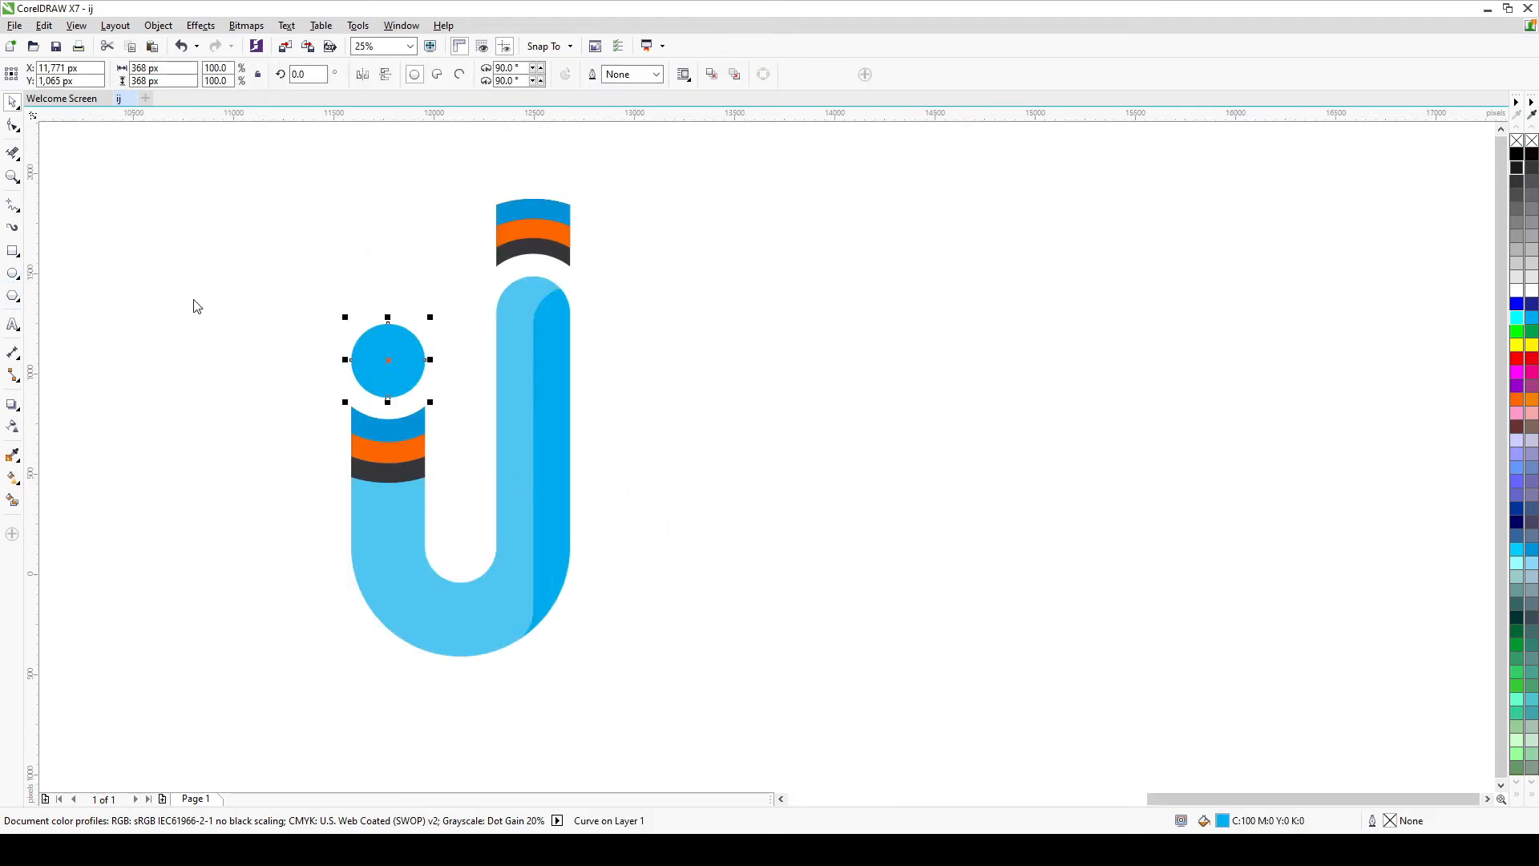
{"action": "left_click", "coordinate": [302, 382]}
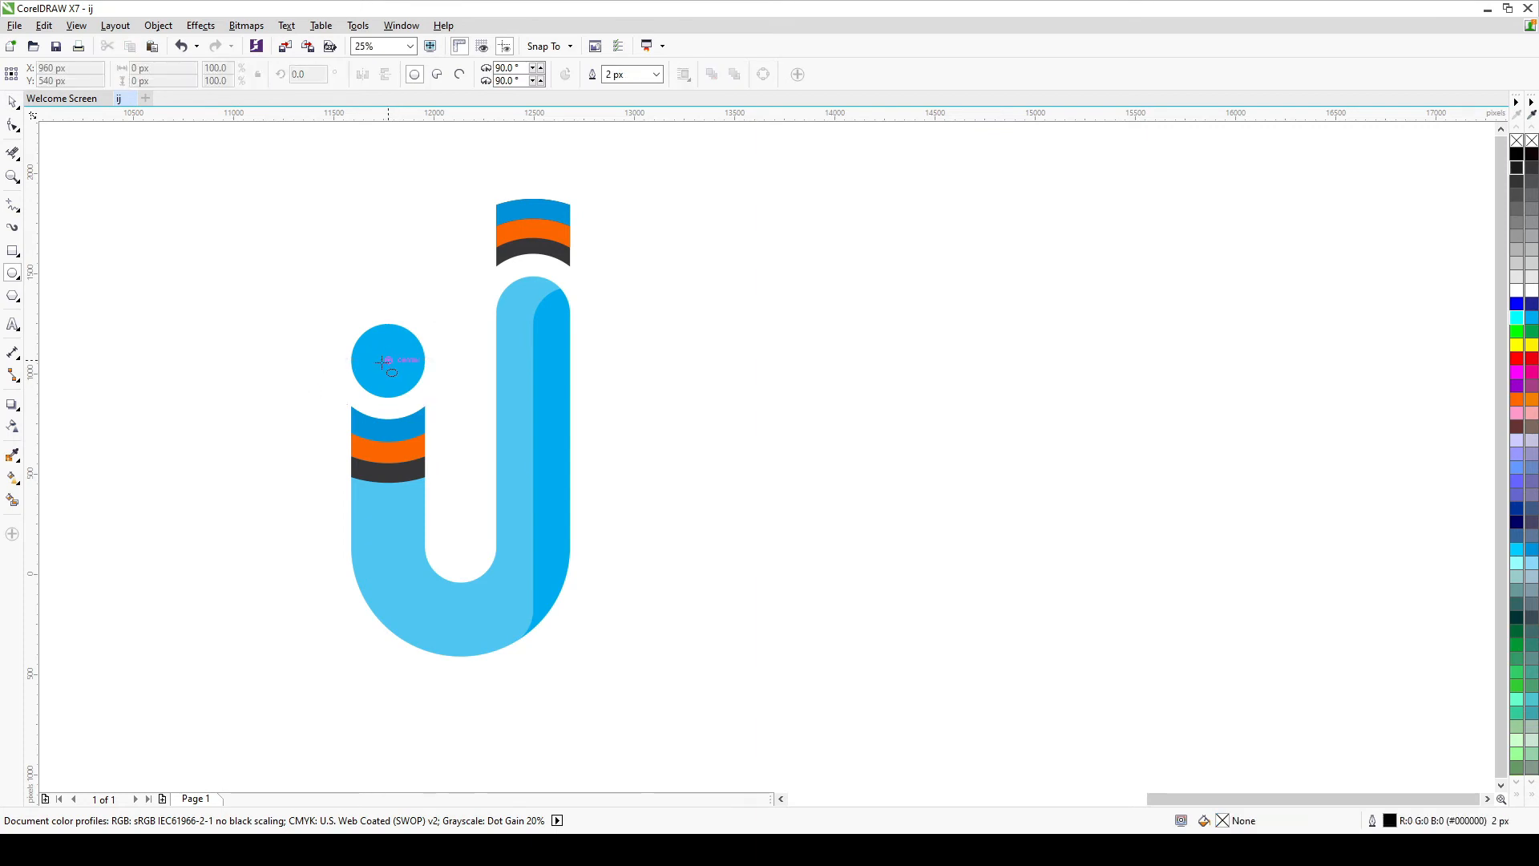
{"action": "mouse_move", "coordinate": [385, 362]}
{"action": "left_mouse_down"}
{"action": "mouse_move", "coordinate": [422, 387]}
{"action": "mouse_move", "coordinate": [409, 365]}
{"action": "left_mouse_up"}
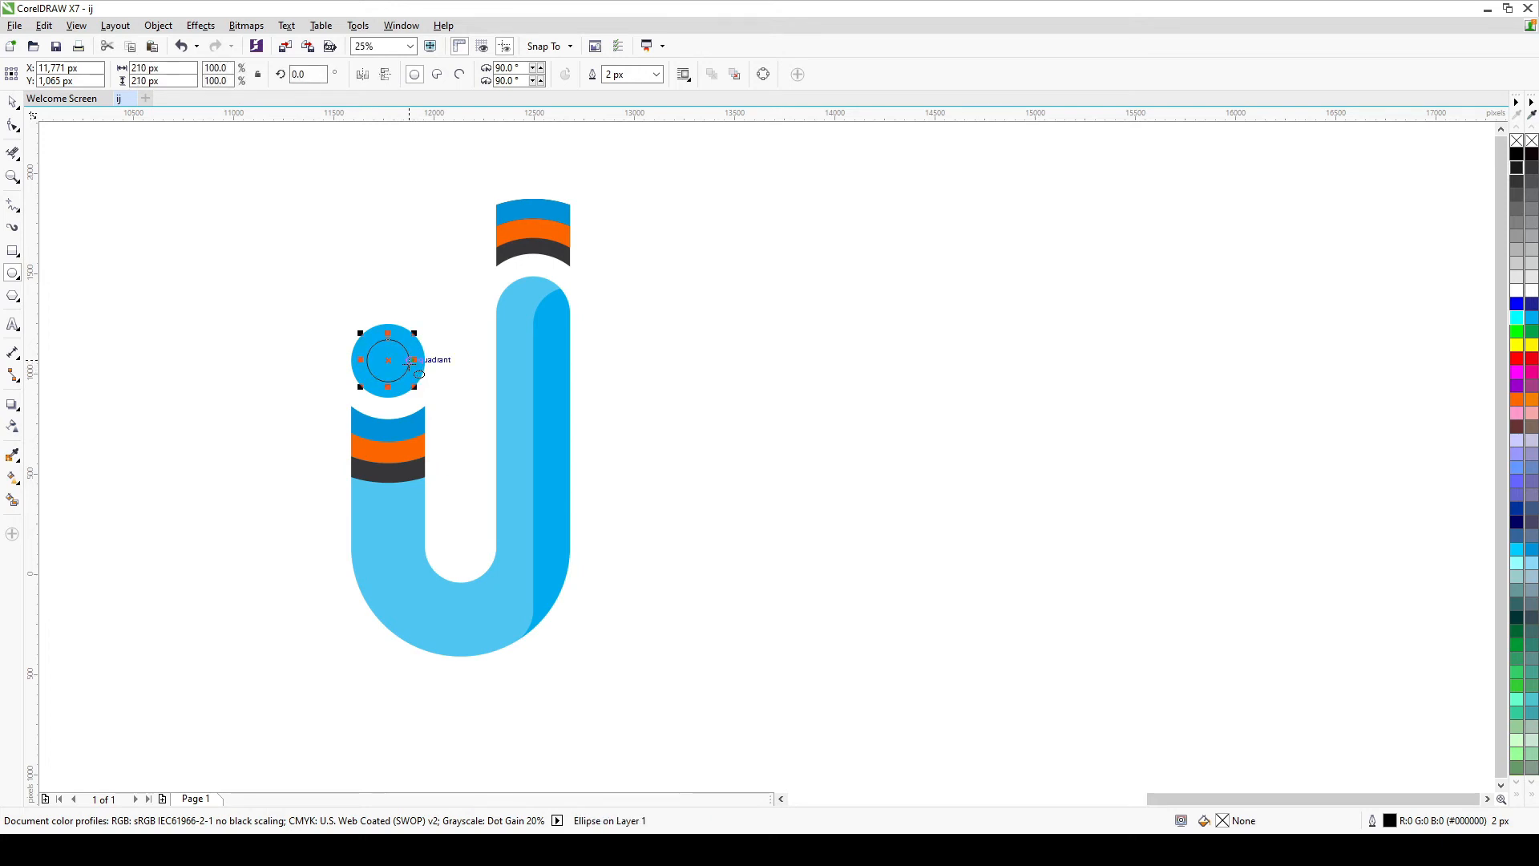
- Smart-fill the ring around the dot's inner circle and copy the right stem's blue fill onto it
{"action": "left_click", "coordinate": [11, 502]}
{"action": "left_click", "coordinate": [414, 370]}
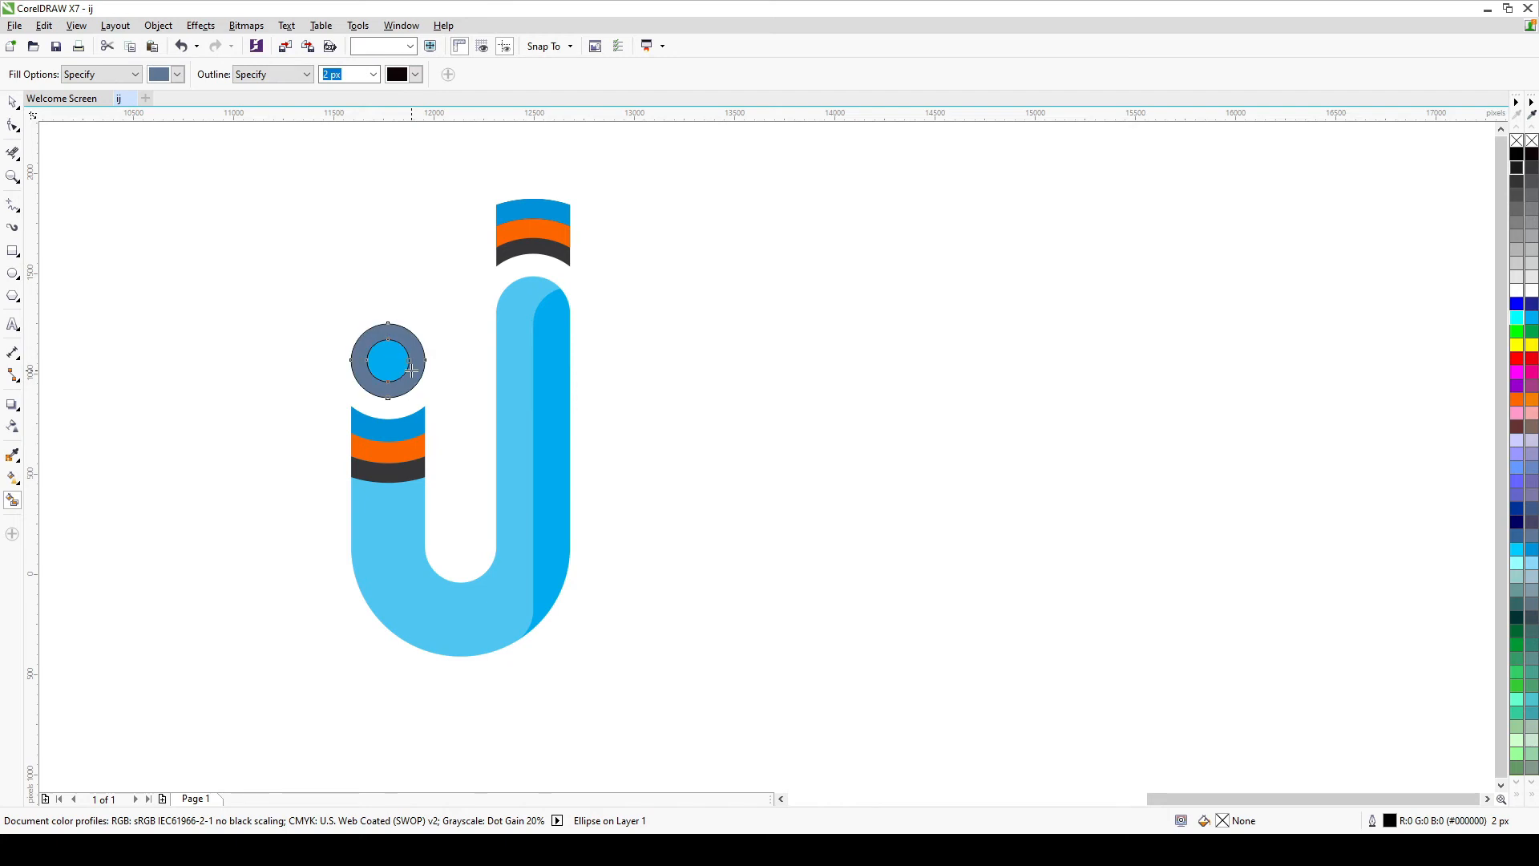
{"action": "left_click", "coordinate": [11, 105]}
{"action": "left_click", "coordinate": [368, 508]}
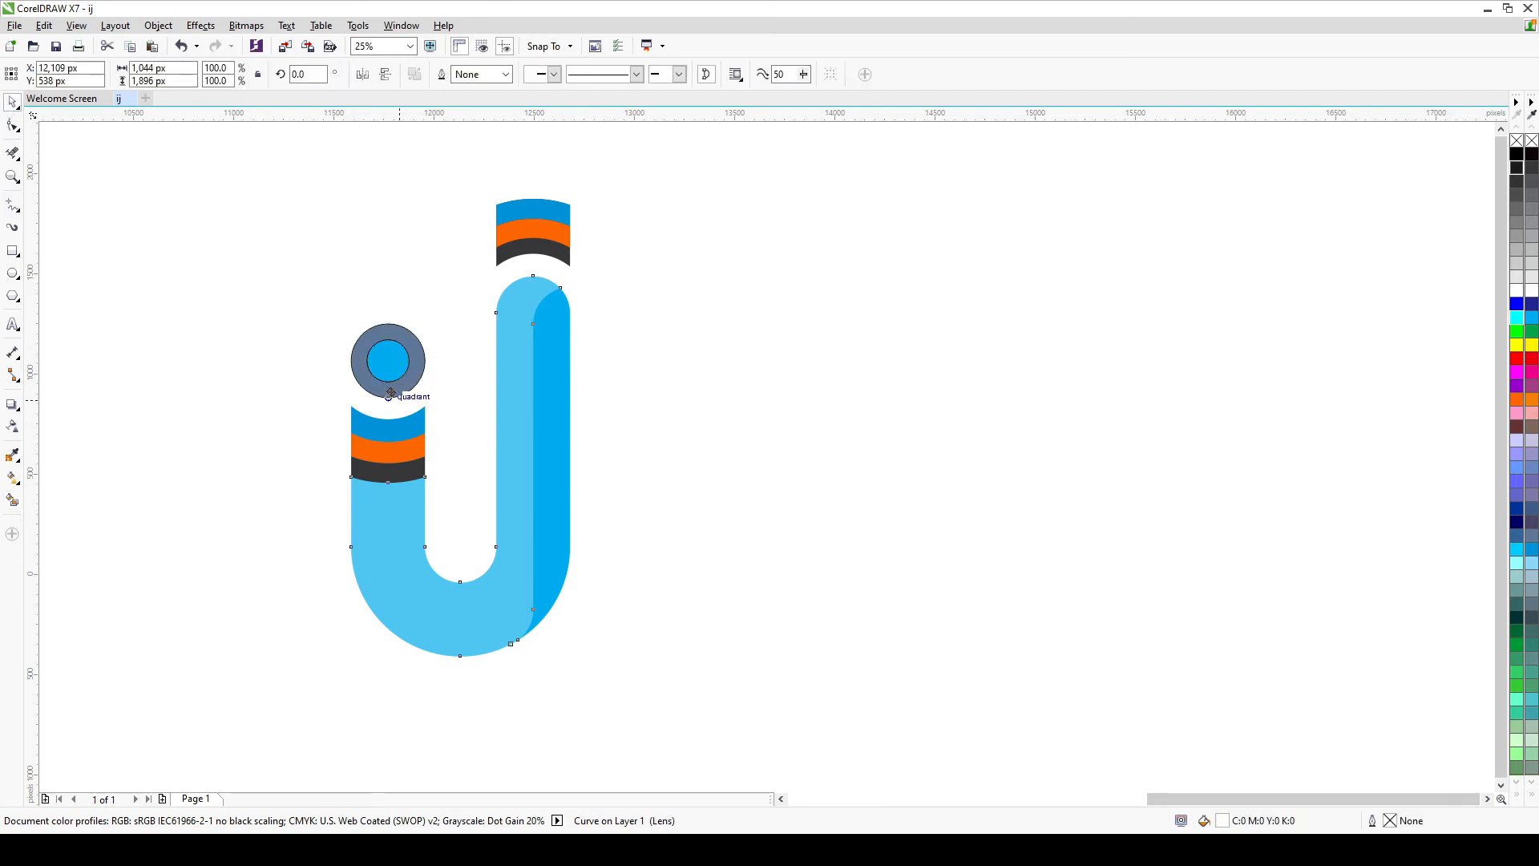
{"action": "left_click_drag", "start_coordinate": [391, 393], "coordinate": [392, 389]}
{"action": "key", "text": "ctrl+z"}
{"action": "left_click_drag", "start_coordinate": [553, 423], "coordinate": [399, 387]}
- Fill the dot's inner circle with cyan and remove the outlines from the dot's shapes
{"action": "left_click", "coordinate": [386, 363]}
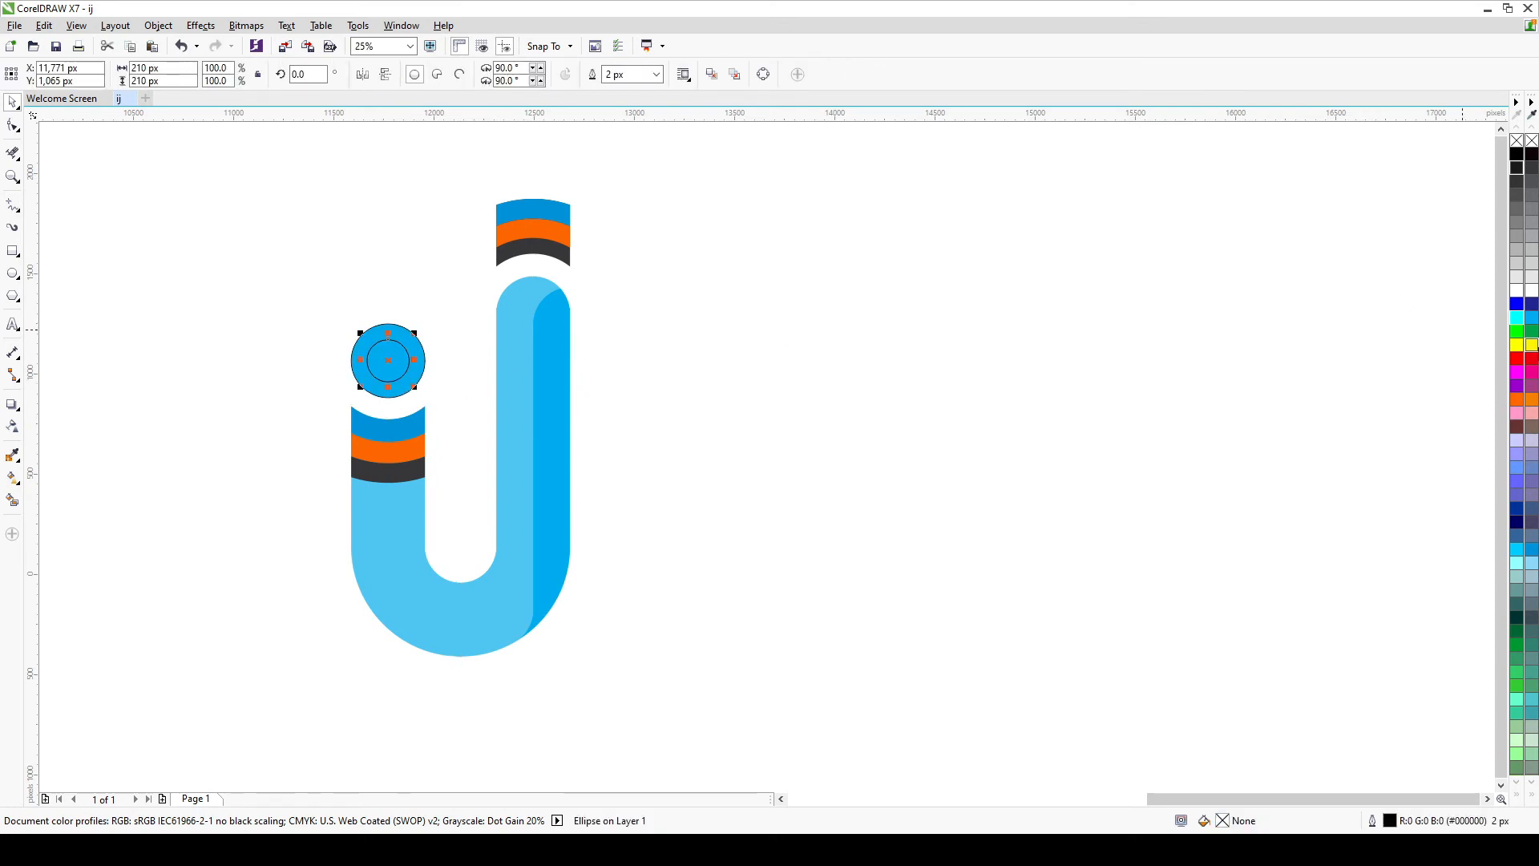
{"action": "left_click", "coordinate": [1518, 319]}
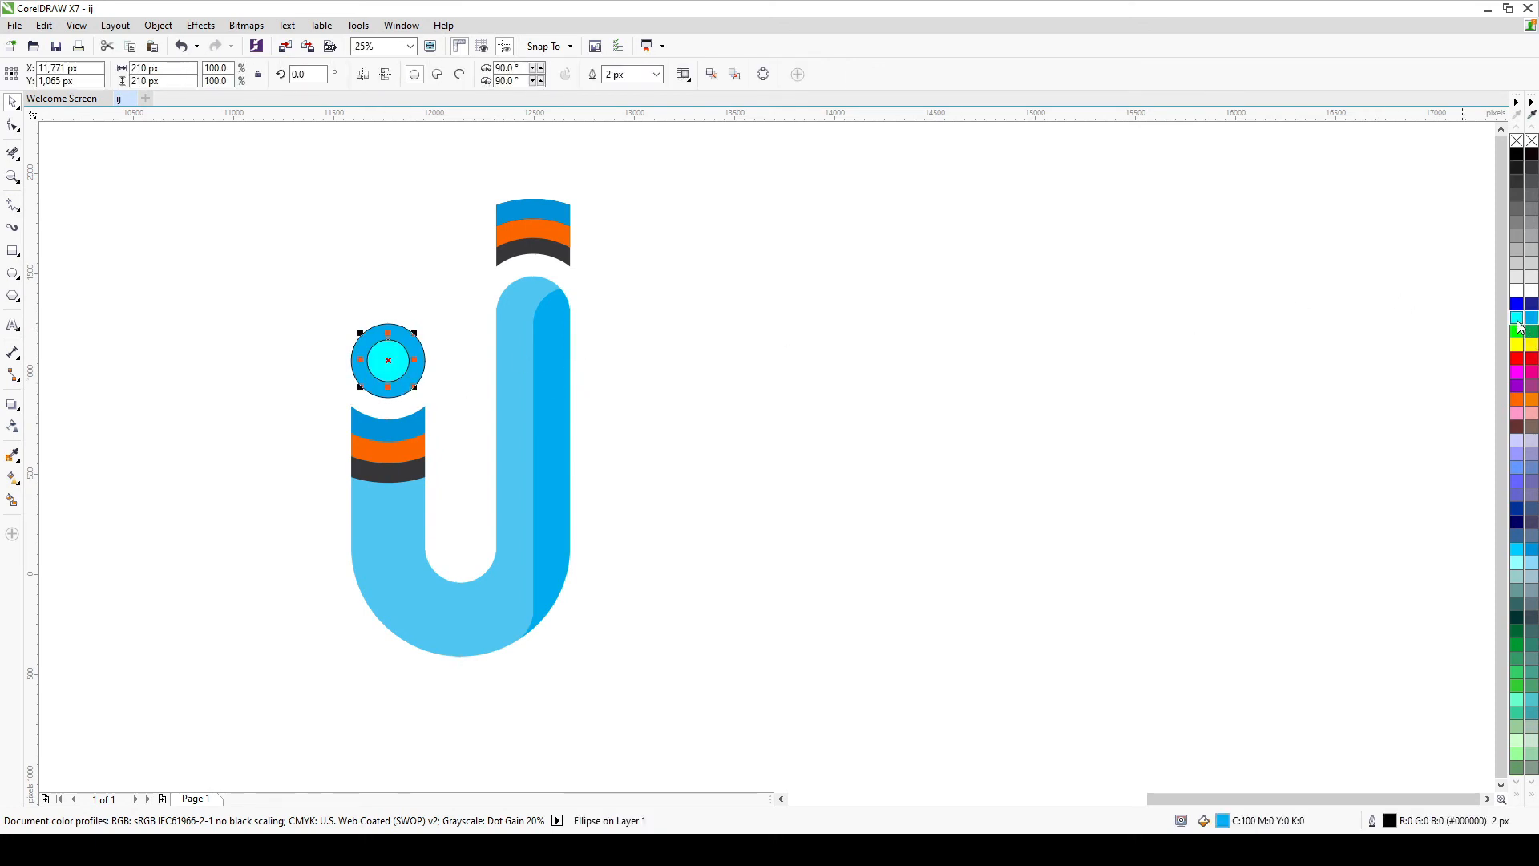
{"action": "left_click", "coordinate": [426, 340]}
{"action": "mouse_move", "coordinate": [224, 275]}
{"action": "left_mouse_down"}
{"action": "mouse_move", "coordinate": [388, 381]}
{"action": "mouse_move", "coordinate": [472, 473]}
{"action": "left_mouse_up"}
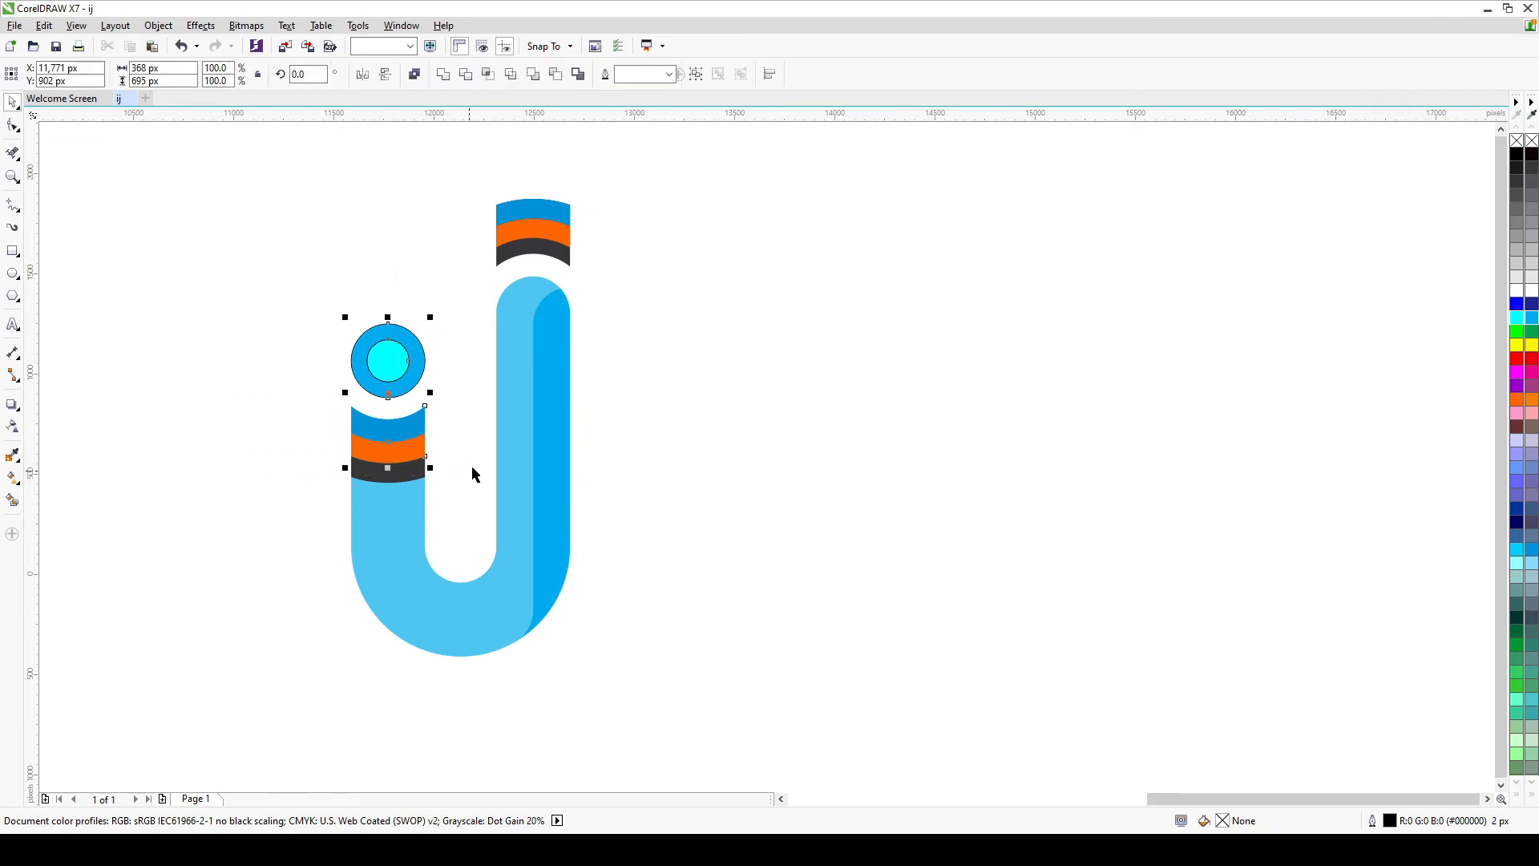
{"action": "right_click", "coordinate": [1531, 142]}
{"action": "left_click", "coordinate": [702, 170]}
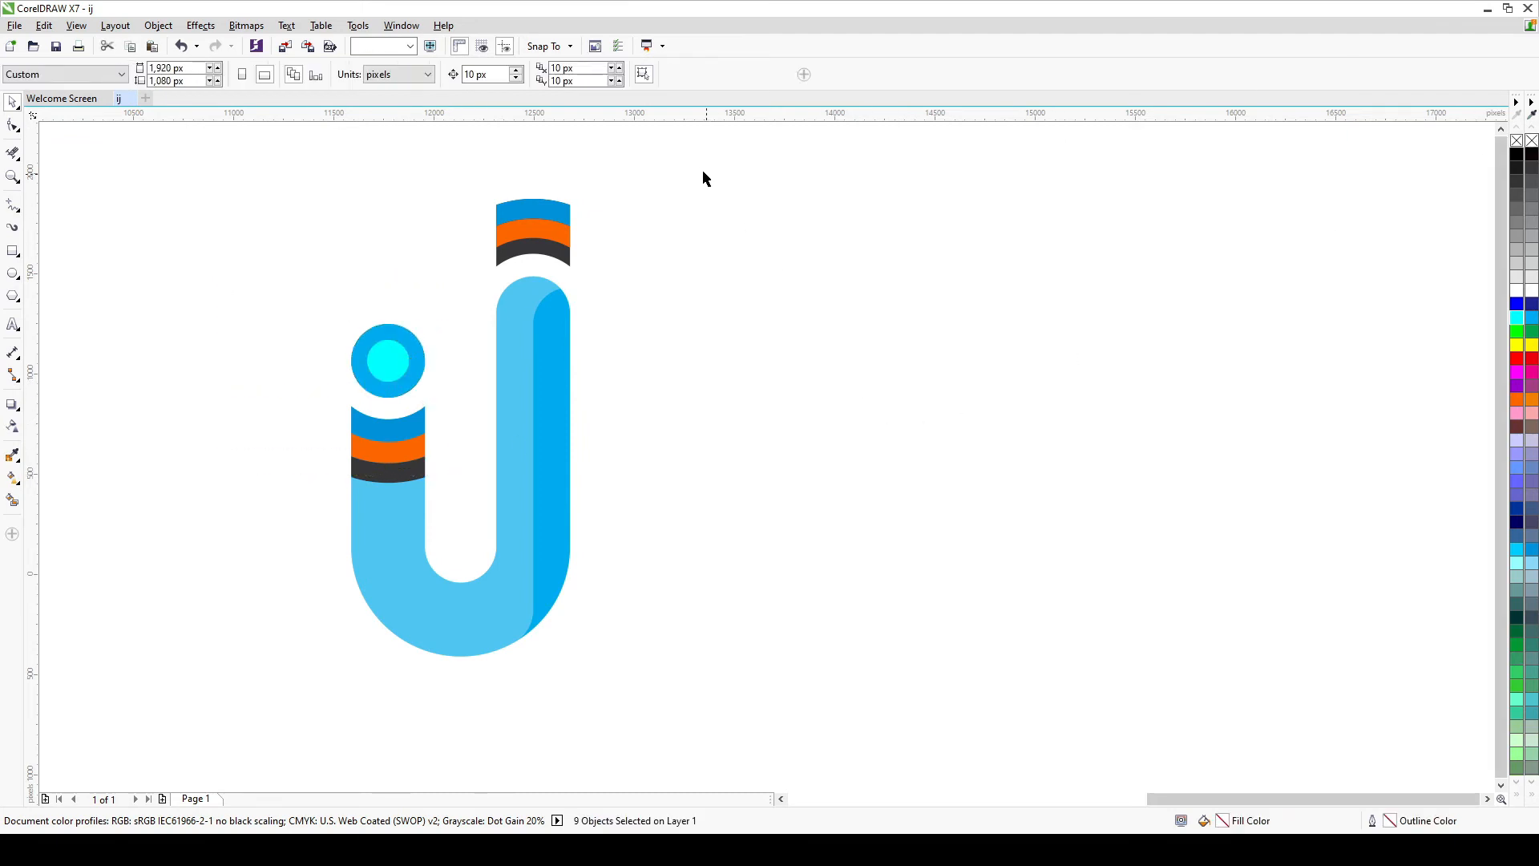
- Select the whole monogram and move it to the right, clear of its current position
{"action": "left_click_drag", "start_coordinate": [686, 151], "coordinate": [257, 757]}
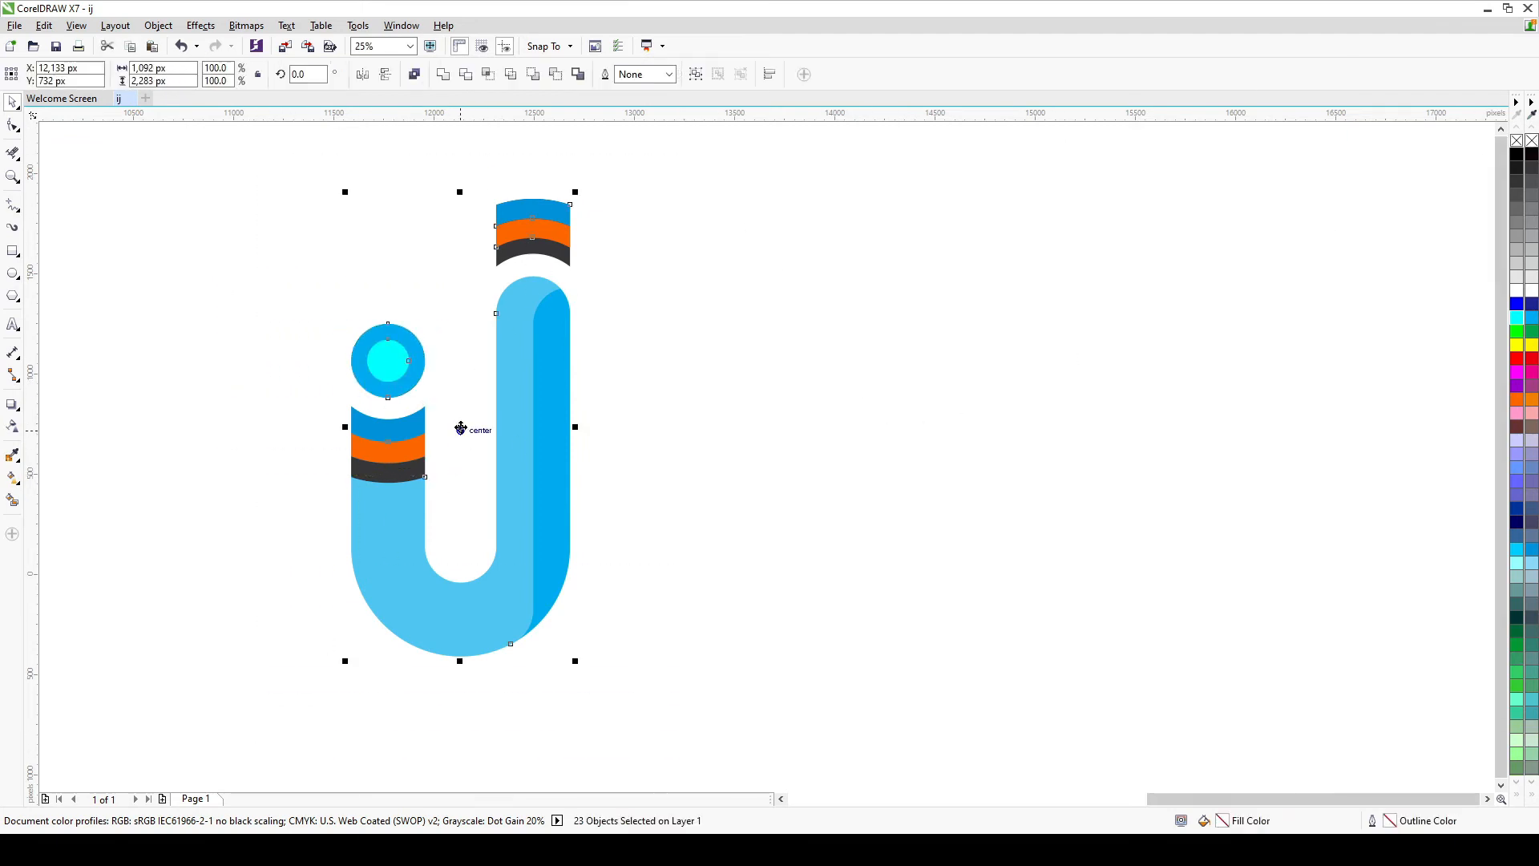
{"action": "left_click_drag", "start_coordinate": [460, 425], "coordinate": [739, 434]}
{"action": "left_click", "coordinate": [917, 378]}
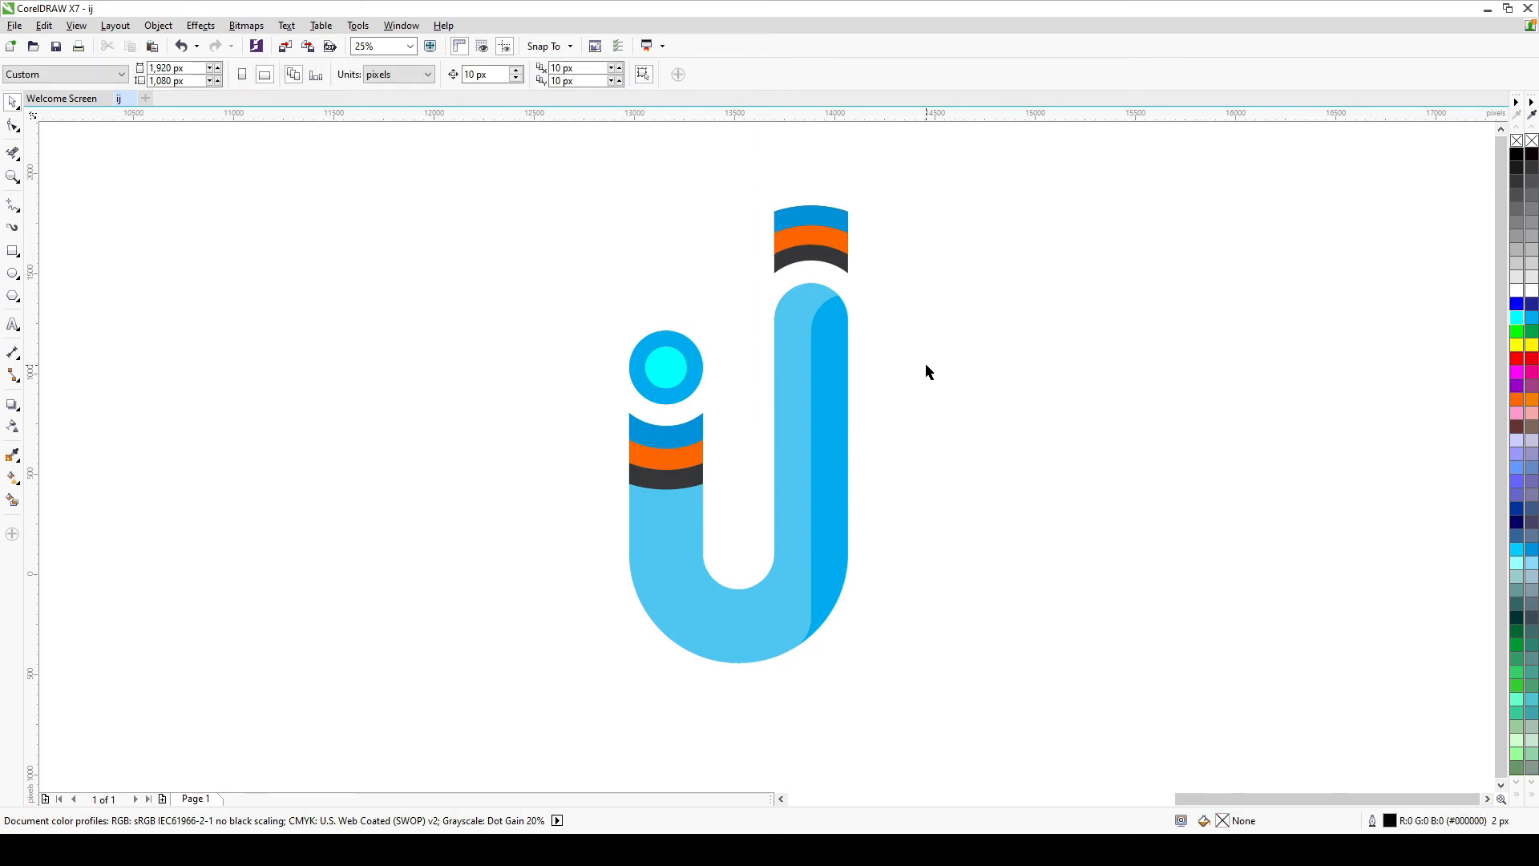
{"action": "left_click", "coordinate": [13, 273]}
{"action": "left_click_drag", "start_coordinate": [900, 294], "coordinate": [742, 347]}
{"action": "key", "text": "ctrl+z"}
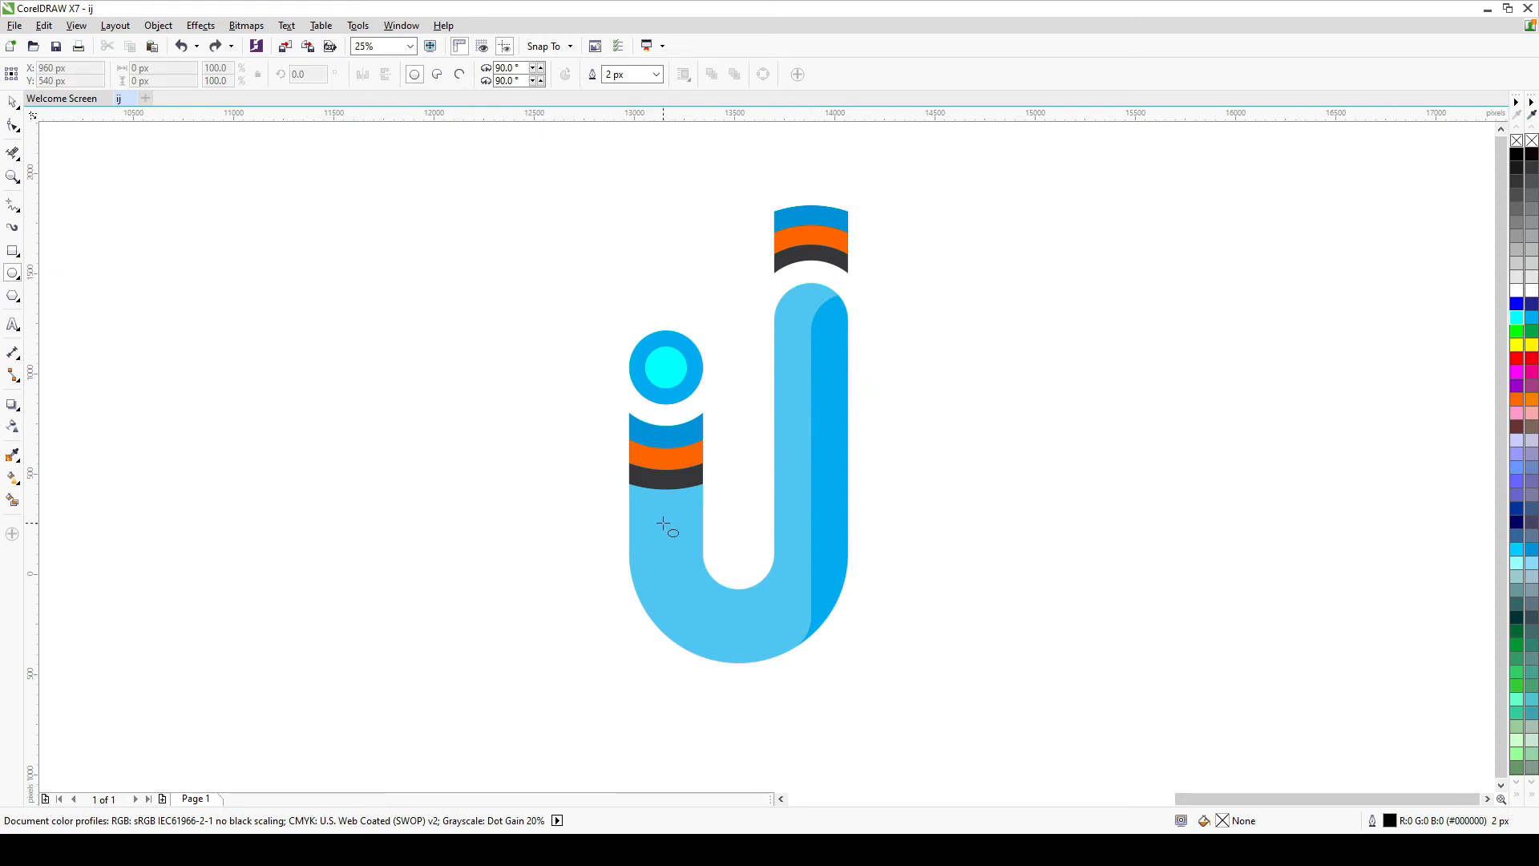
- Add an unfilled circle scaled to about 772 px wide and centred on the right stem's centre line
{"action": "left_click_drag", "start_coordinate": [631, 497], "coordinate": [901, 507]}
{"action": "left_click", "coordinate": [13, 103]}
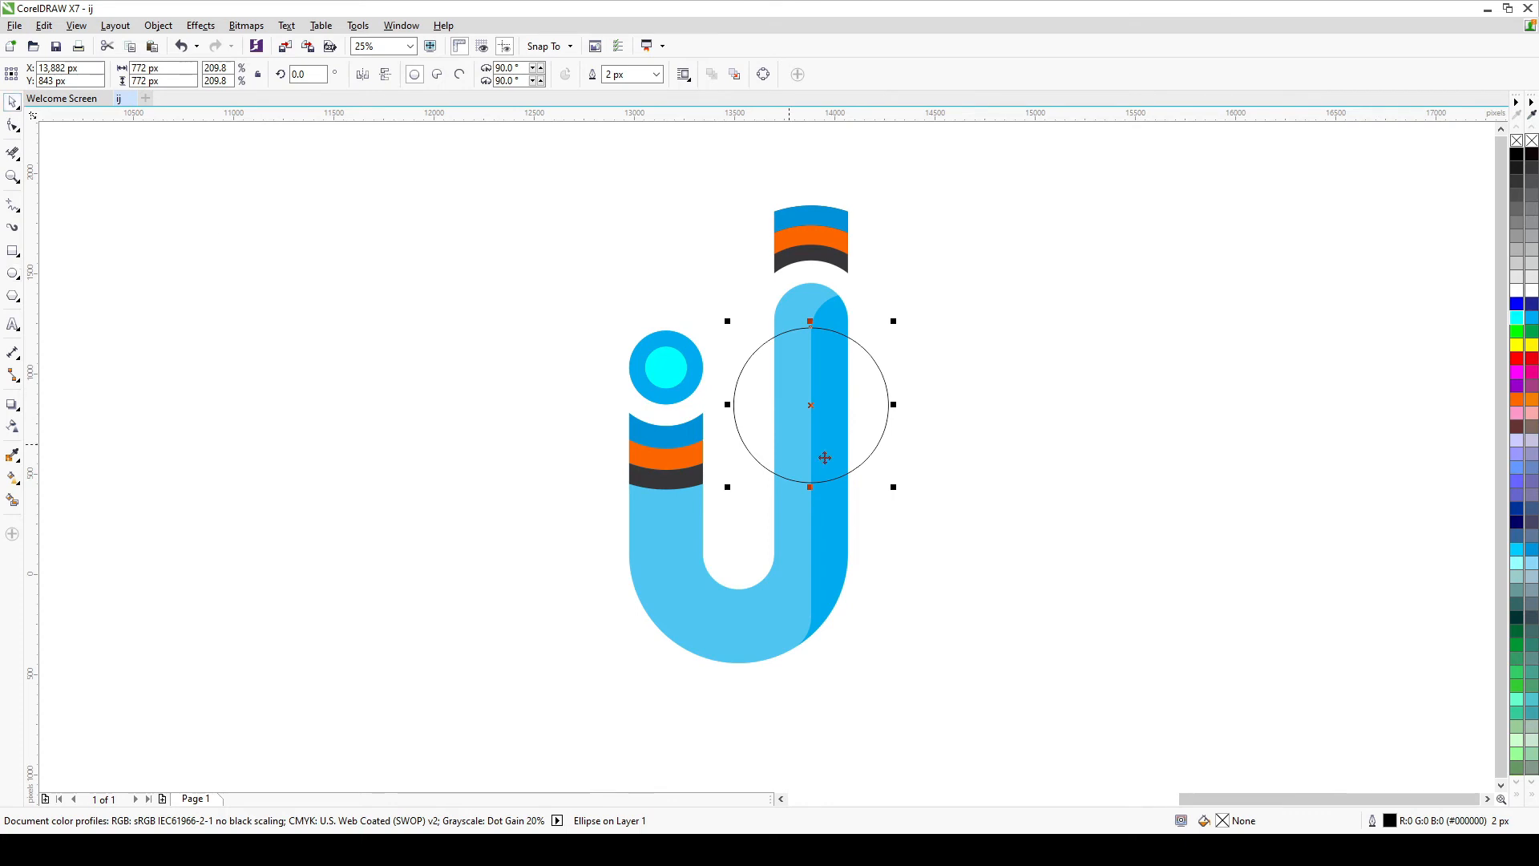
- Move the circle up the right stem's centre line to about Y 1,221 px and add concentric copies about 996 px and 1,236 px wide
{"action": "left_click_drag", "start_coordinate": [808, 408], "coordinate": [796, 331]}
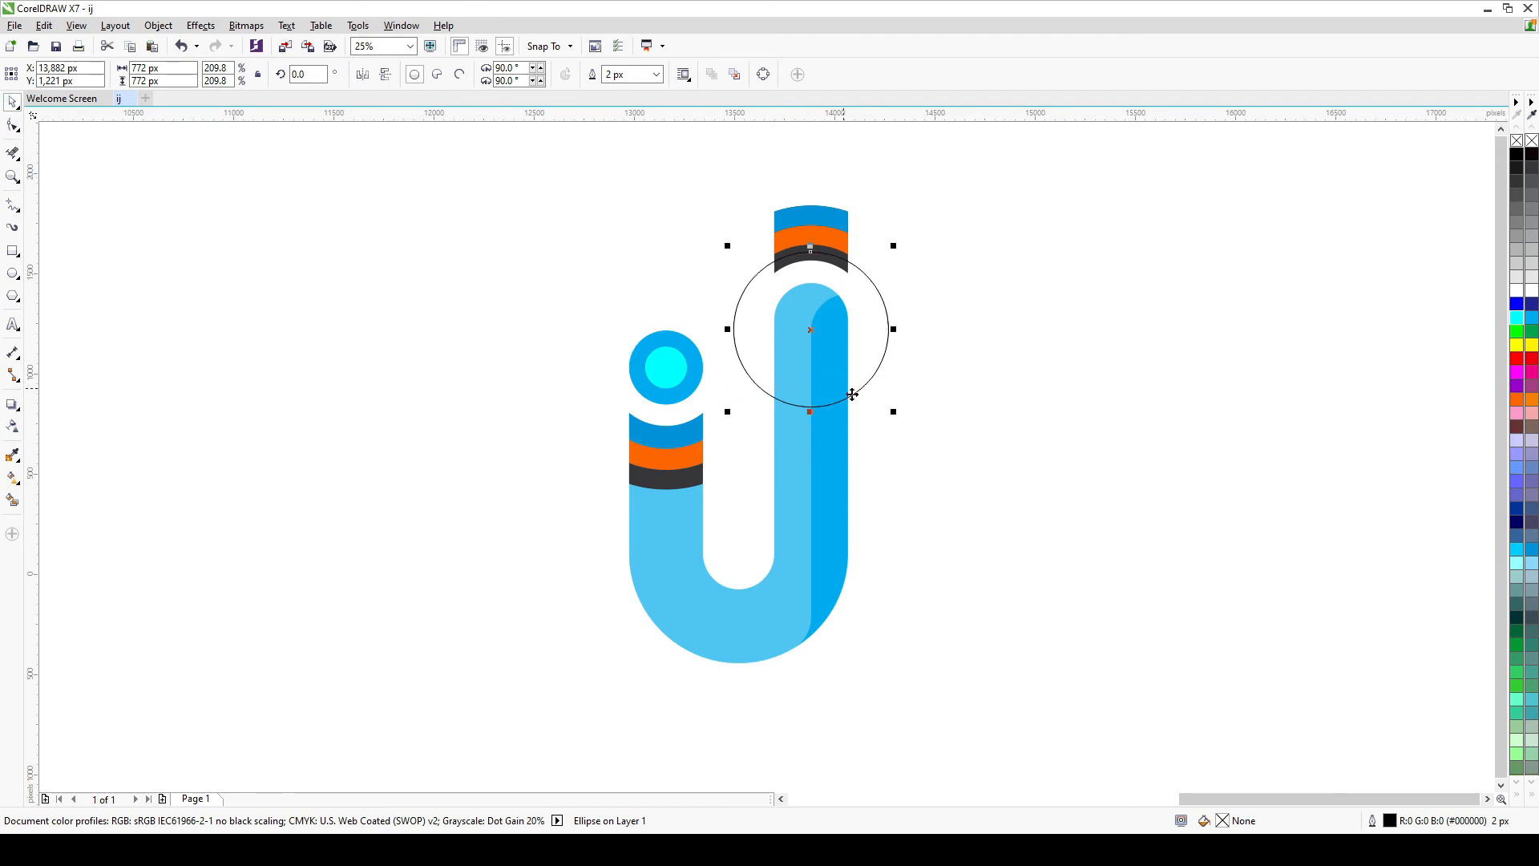
{"action": "left_click_drag", "start_coordinate": [893, 412], "coordinate": [915, 445]}
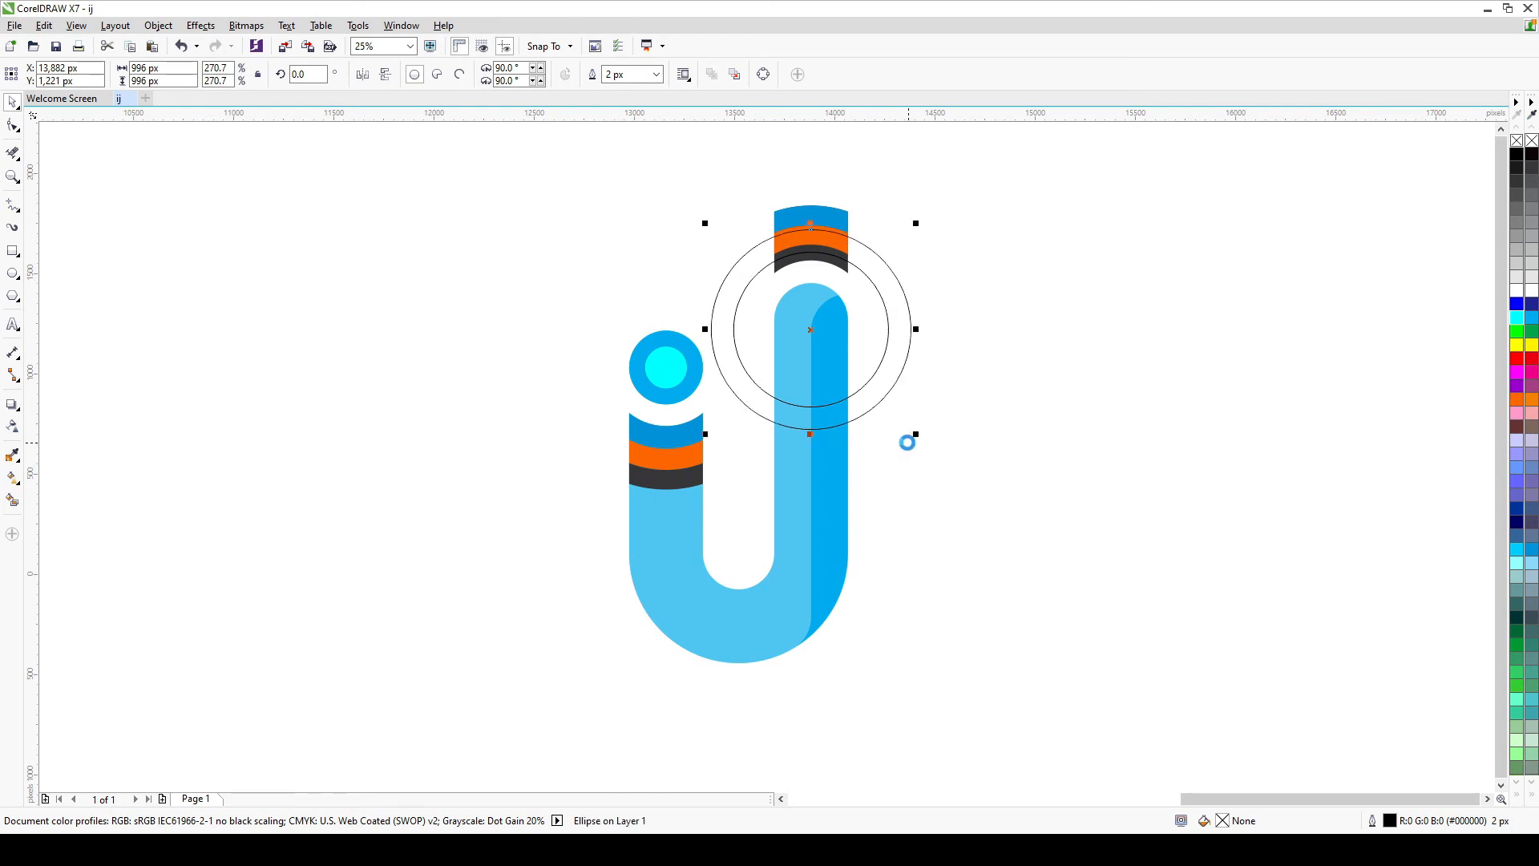
{"action": "left_click_drag", "start_coordinate": [915, 434], "coordinate": [938, 478]}
{"action": "left_click", "coordinate": [973, 282]}
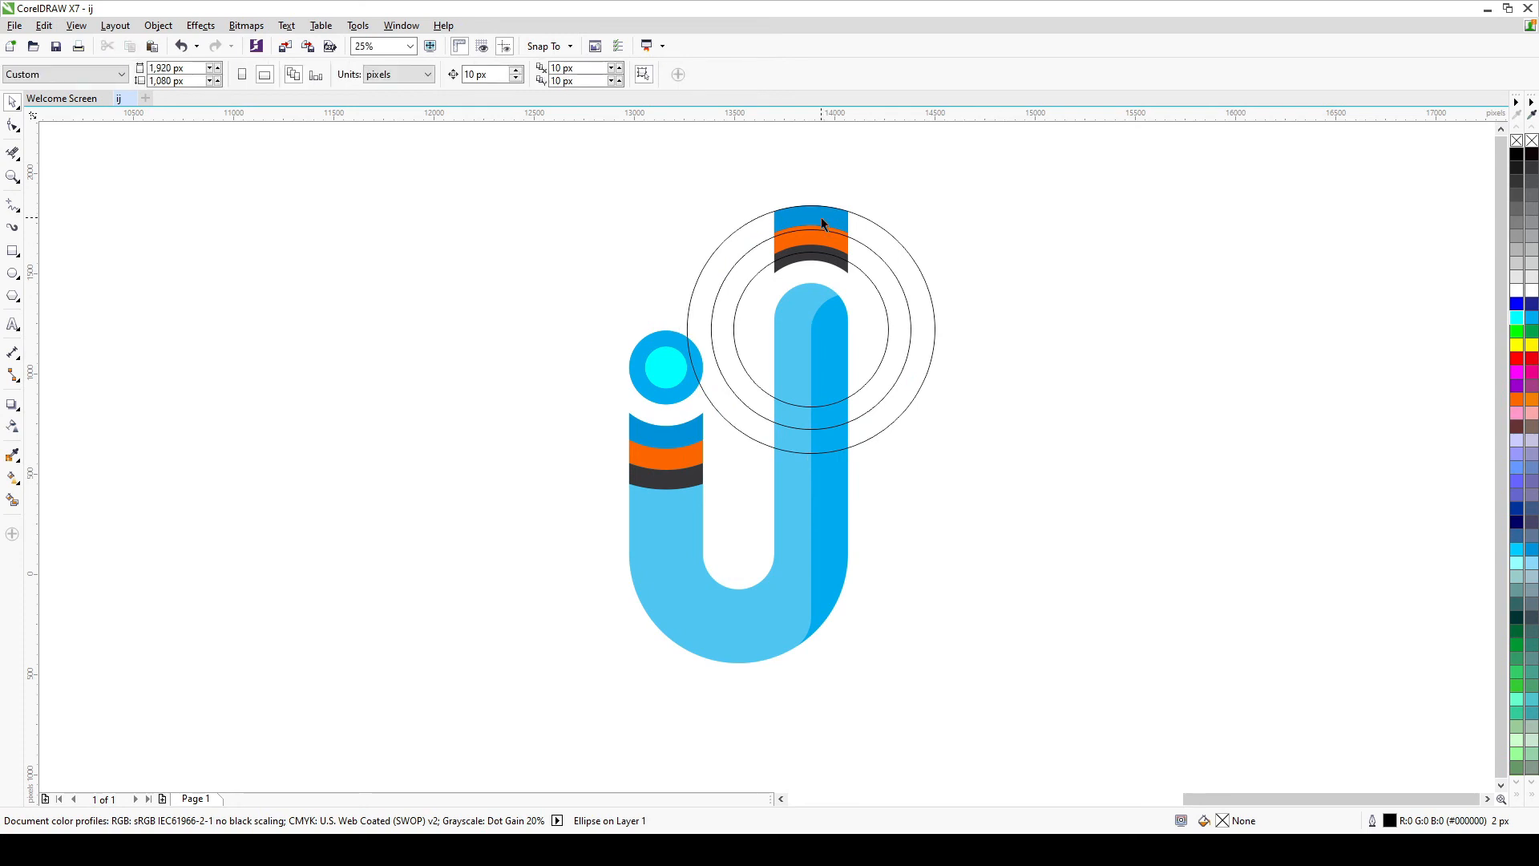
- Scale the innermost construction circle about its centre to about 751 px wide
{"action": "scroll", "coordinate": [816, 218], "scroll_direction": "up", "scroll_amount": 3}
{"action": "scroll", "coordinate": [816, 218], "scroll_direction": "down", "scroll_amount": 1}
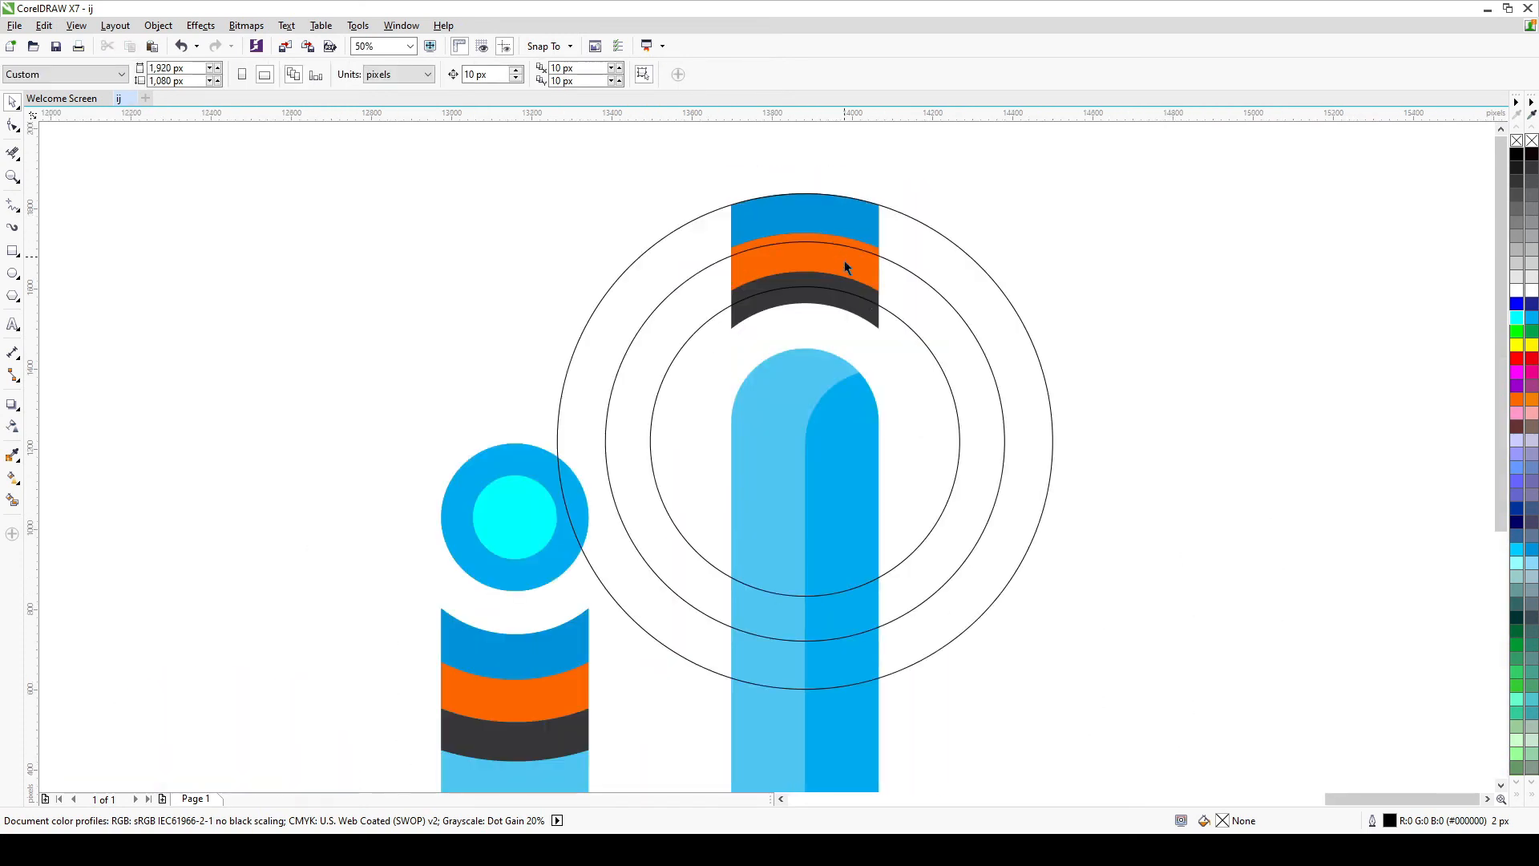
{"action": "left_click", "coordinate": [992, 324]}
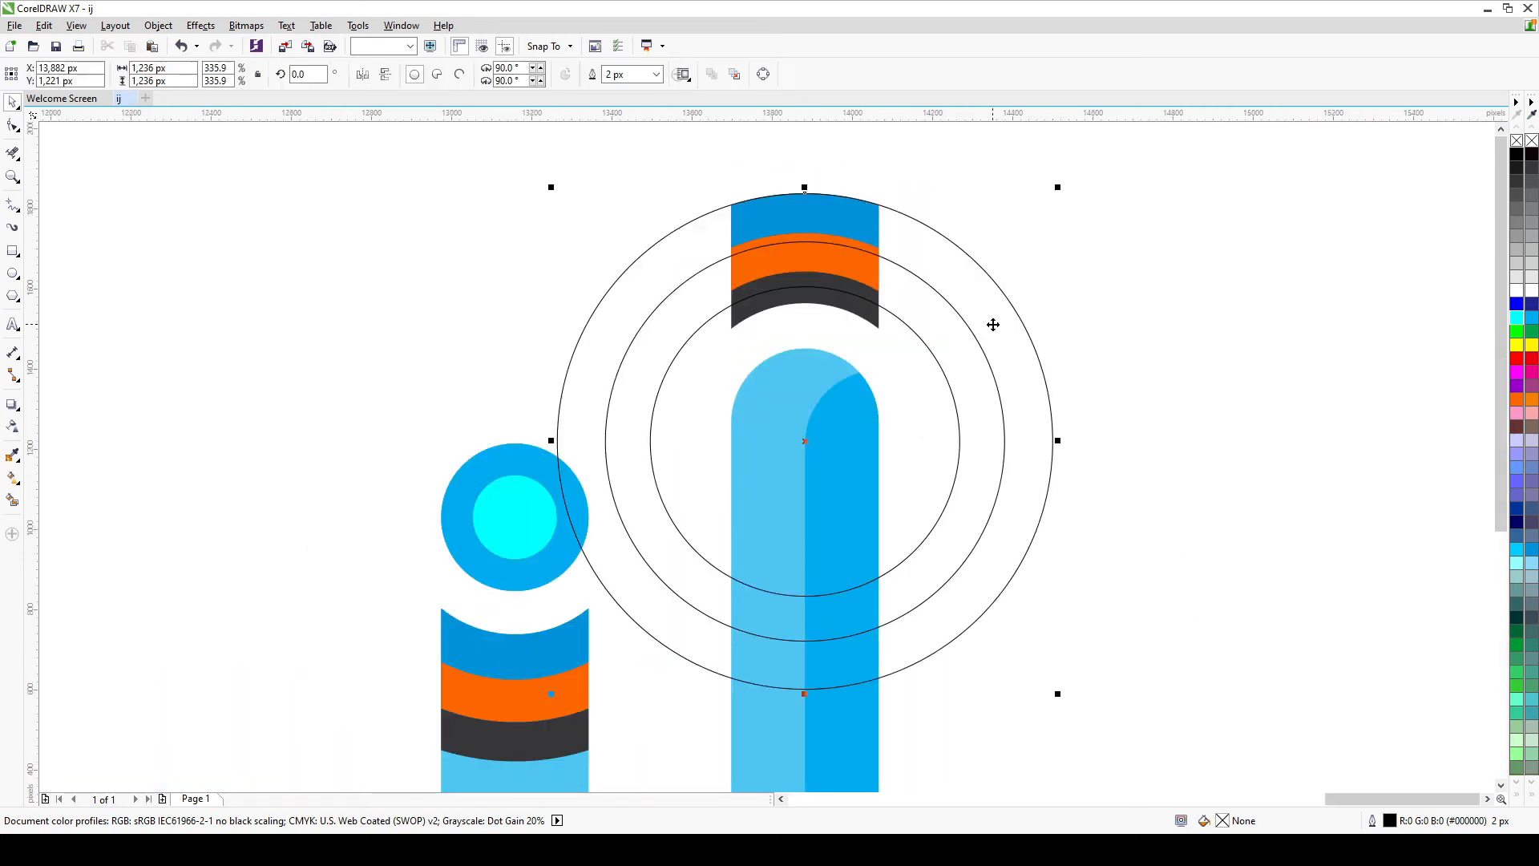
{"action": "left_click", "coordinate": [931, 357]}
{"action": "left_click_drag", "start_coordinate": [968, 599], "coordinate": [962, 594]}
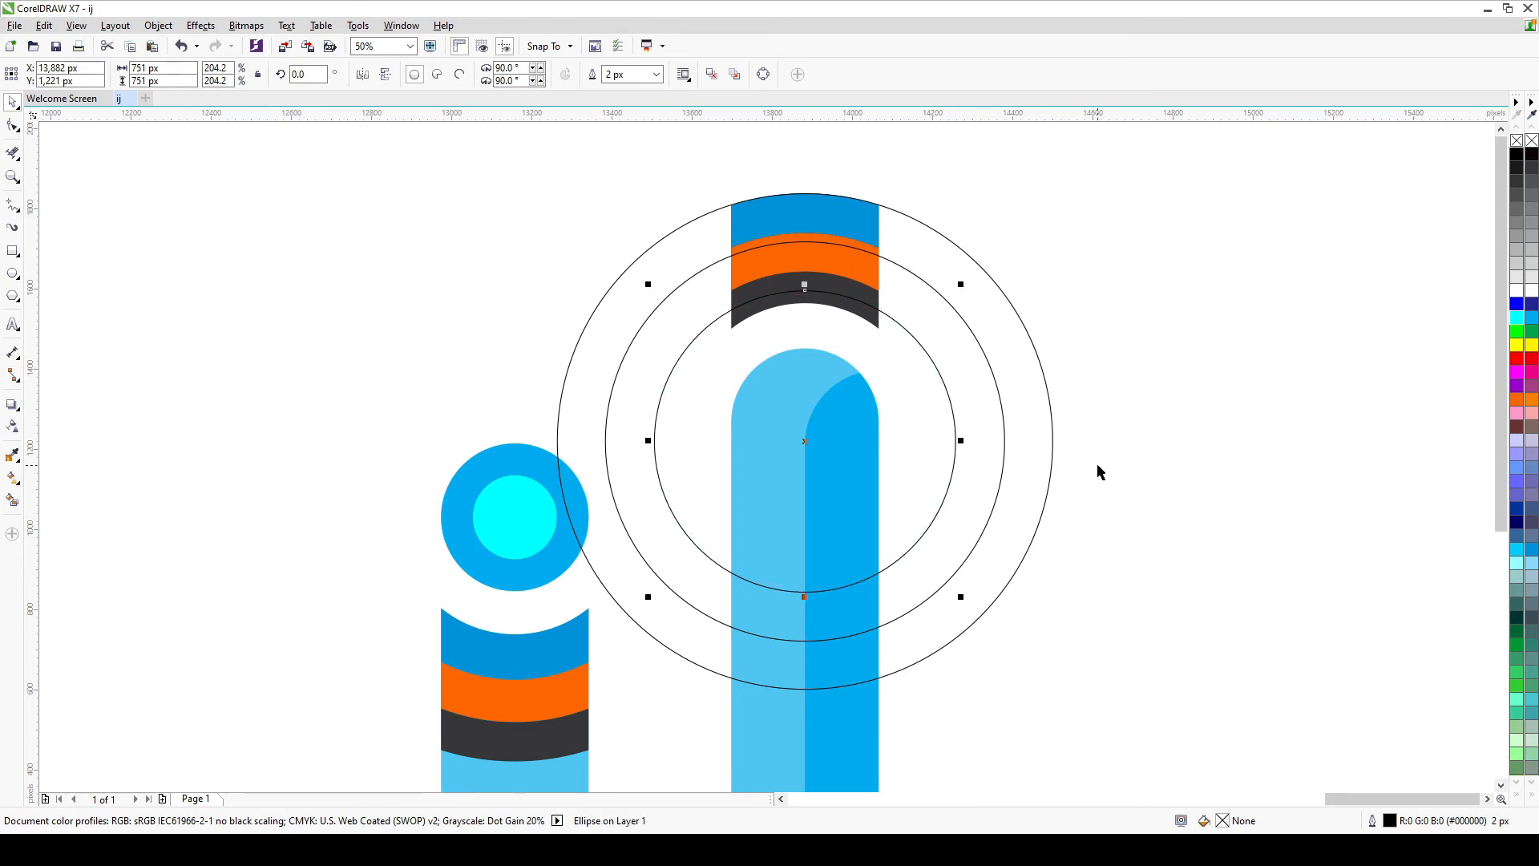
- Add a fourth, outermost concentric circle about 1,484 px wide by scaling a copy of the 996 px circle
{"action": "left_click", "coordinate": [972, 339]}
{"action": "left_click", "coordinate": [1007, 320]}
{"action": "key", "text": "Tab"}
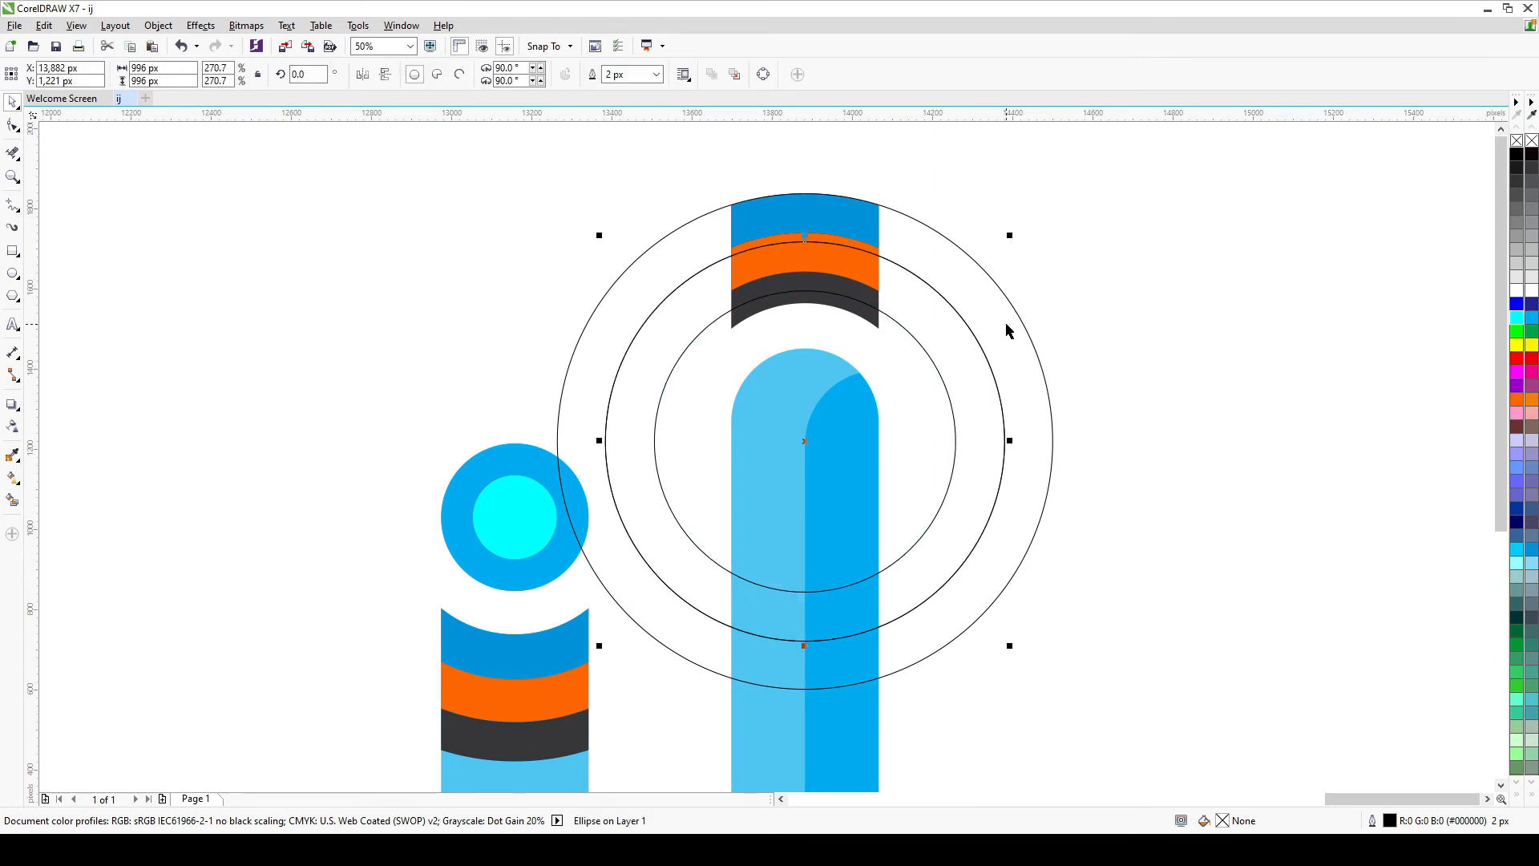
{"action": "left_click_drag", "start_coordinate": [1008, 644], "coordinate": [1106, 776]}
{"action": "left_click", "coordinate": [1228, 508]}
{"action": "scroll", "coordinate": [859, 401], "scroll_direction": "down", "scroll_amount": 1}
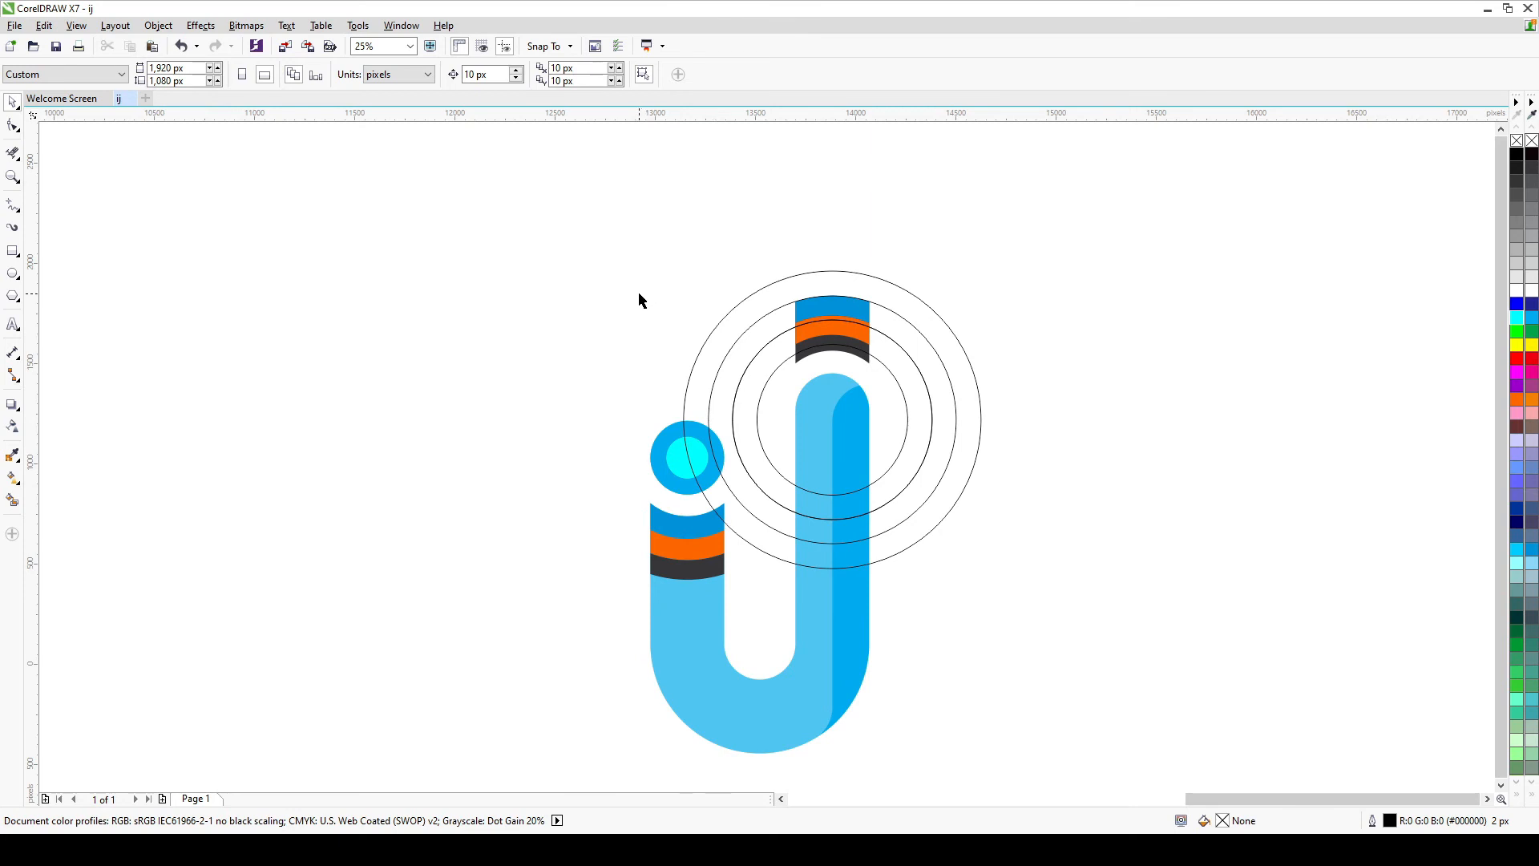
- Remove the three colour bands from above the right stem and place them in the empty area up and to the right, clear of the circles
{"action": "left_click", "coordinate": [840, 329]}
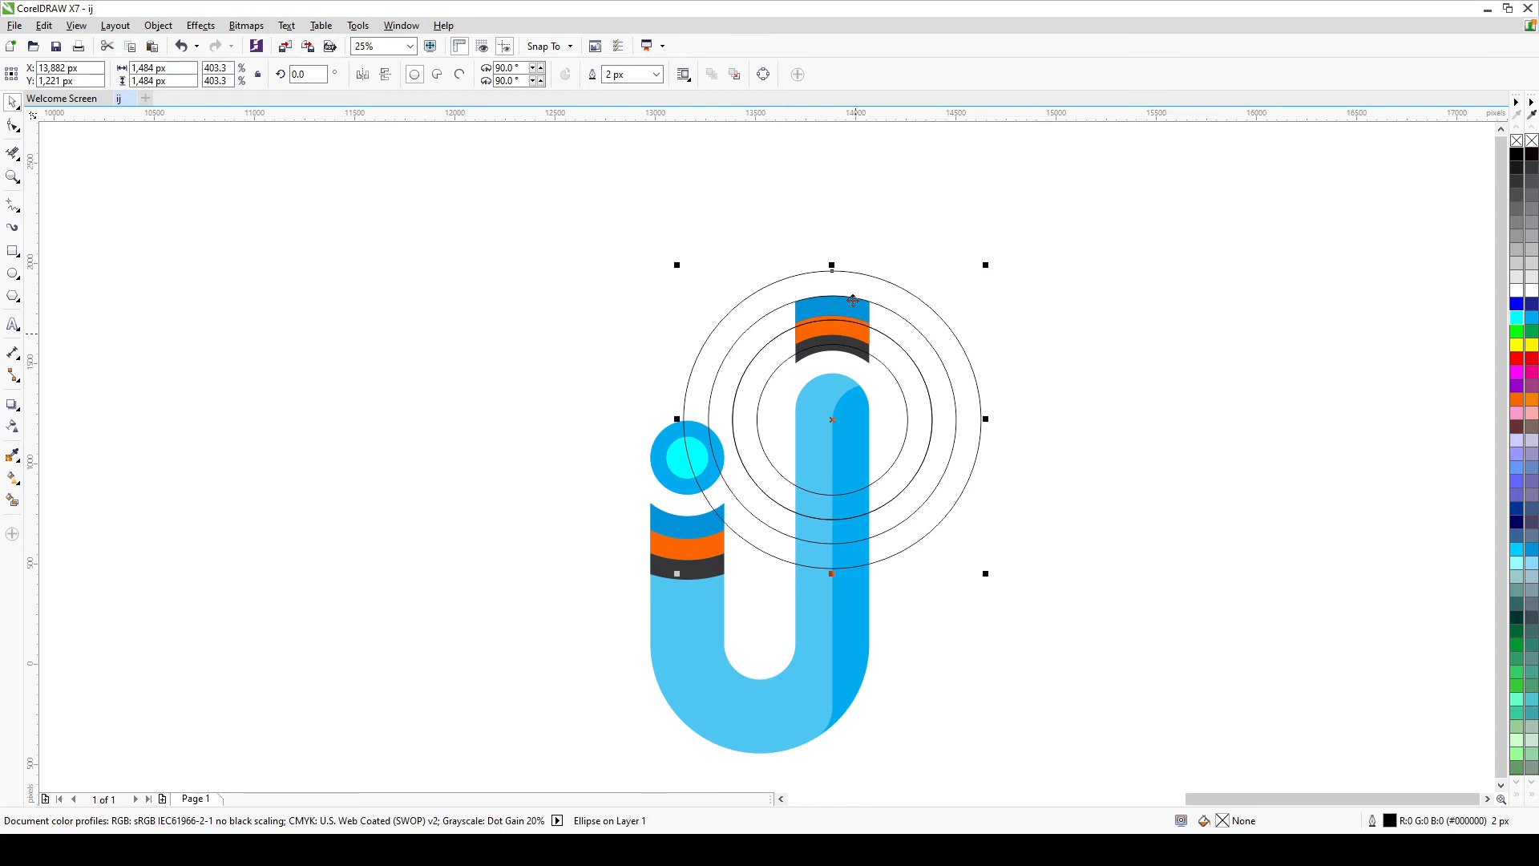
{"action": "left_click_drag", "start_coordinate": [770, 207], "coordinate": [928, 384]}
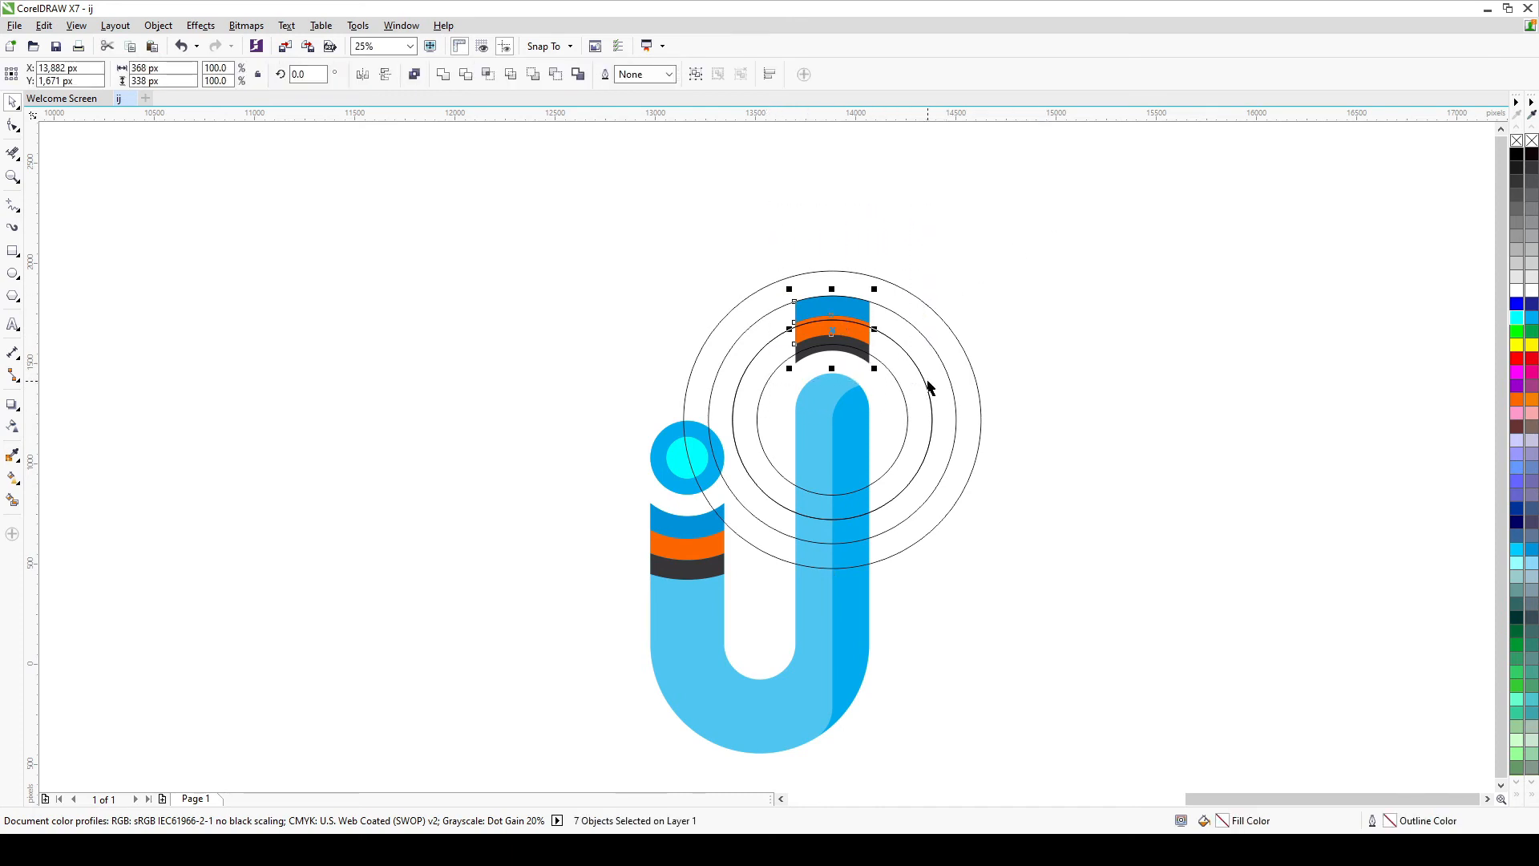
{"action": "key", "text": "Delete"}
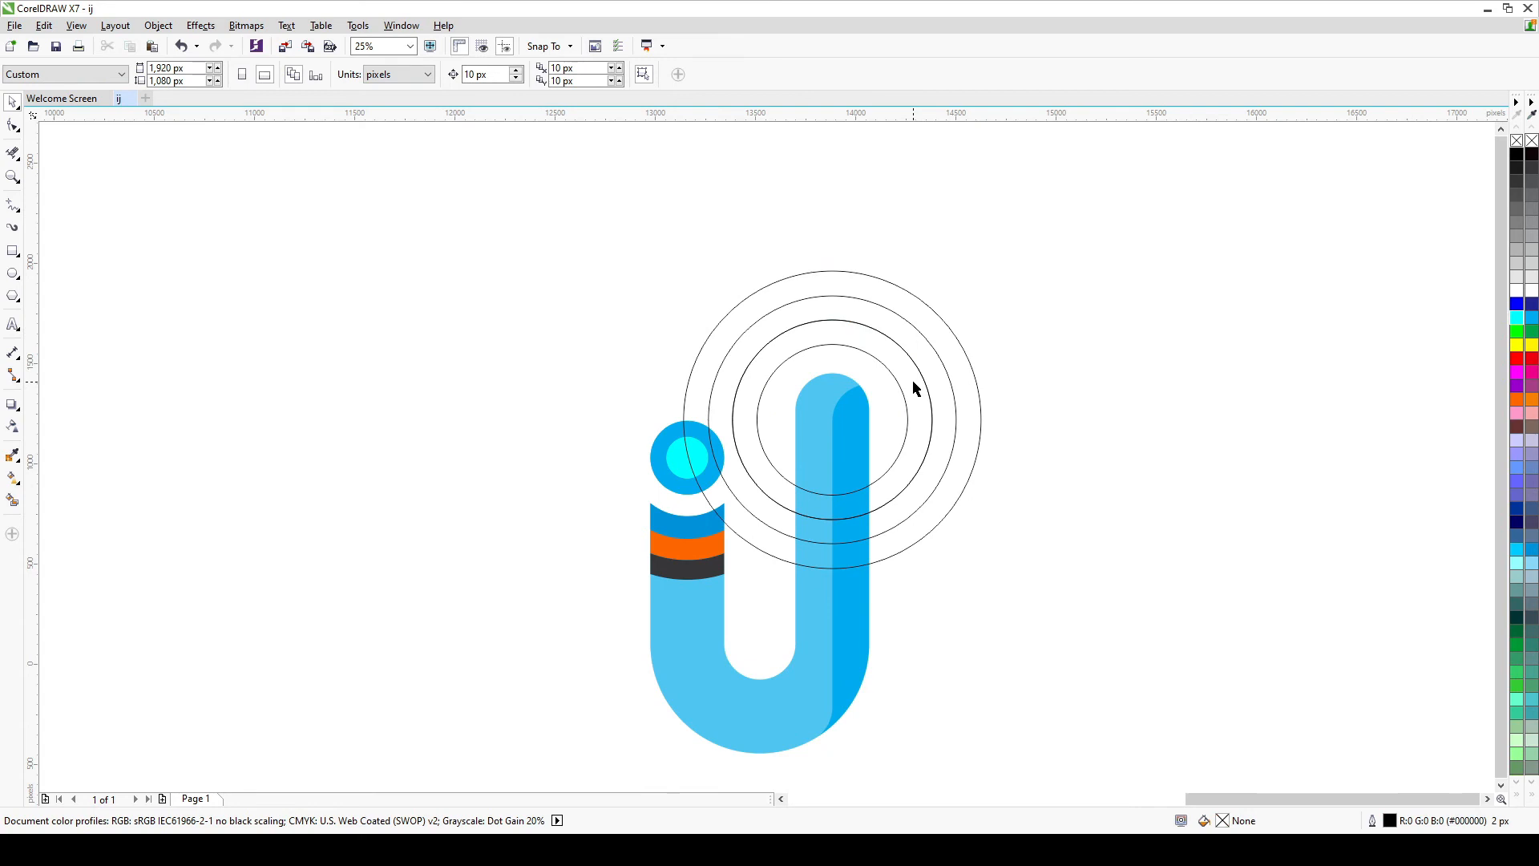
{"action": "key", "text": "ctrl+v"}
{"action": "left_click_drag", "start_coordinate": [832, 329], "coordinate": [1080, 252]}
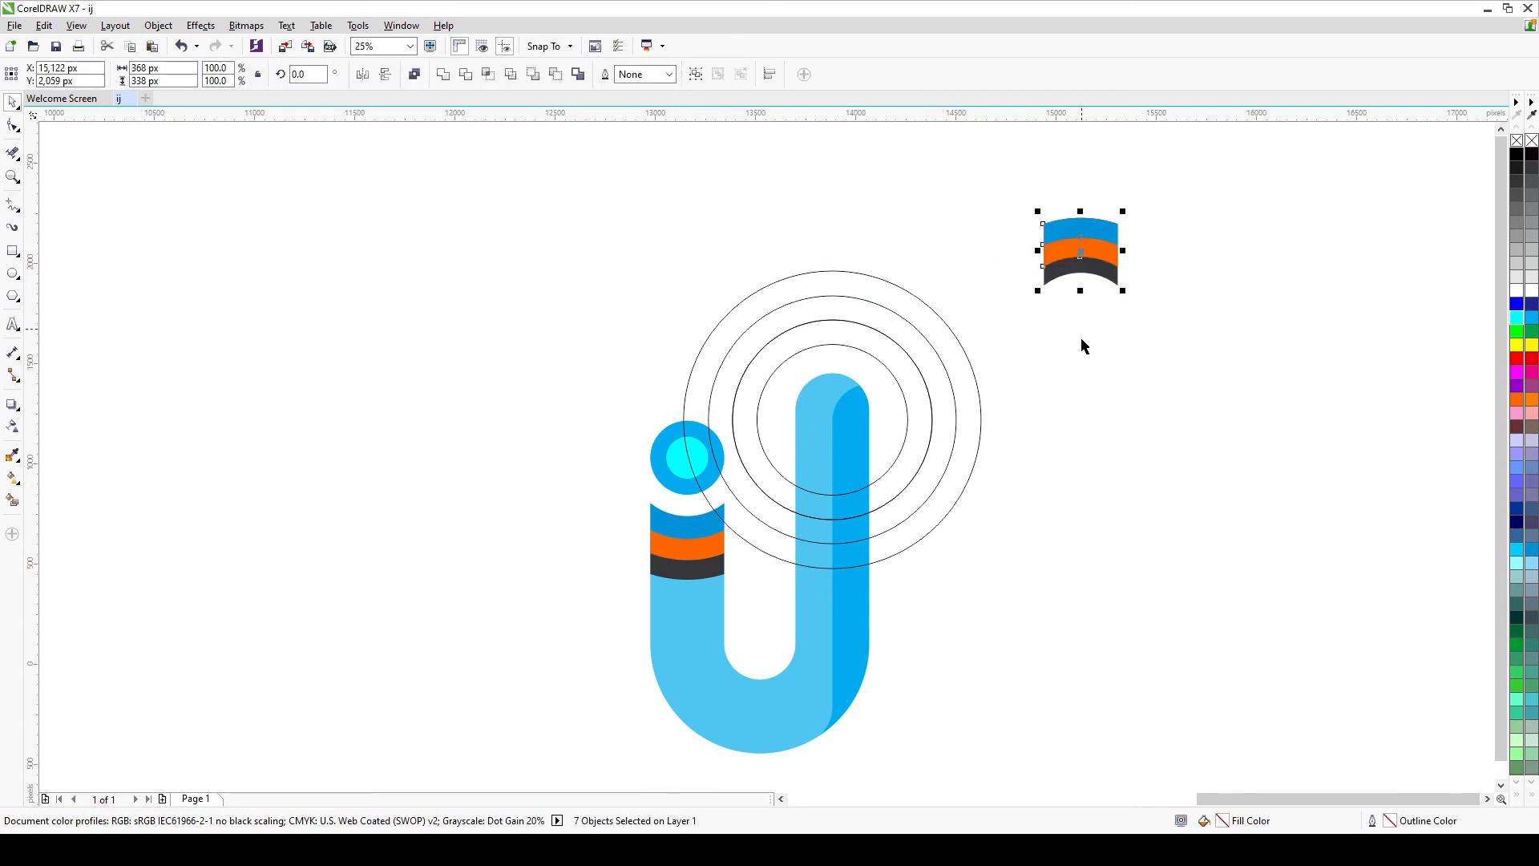
{"action": "left_click", "coordinate": [1080, 347]}
{"action": "left_click", "coordinate": [13, 206]}
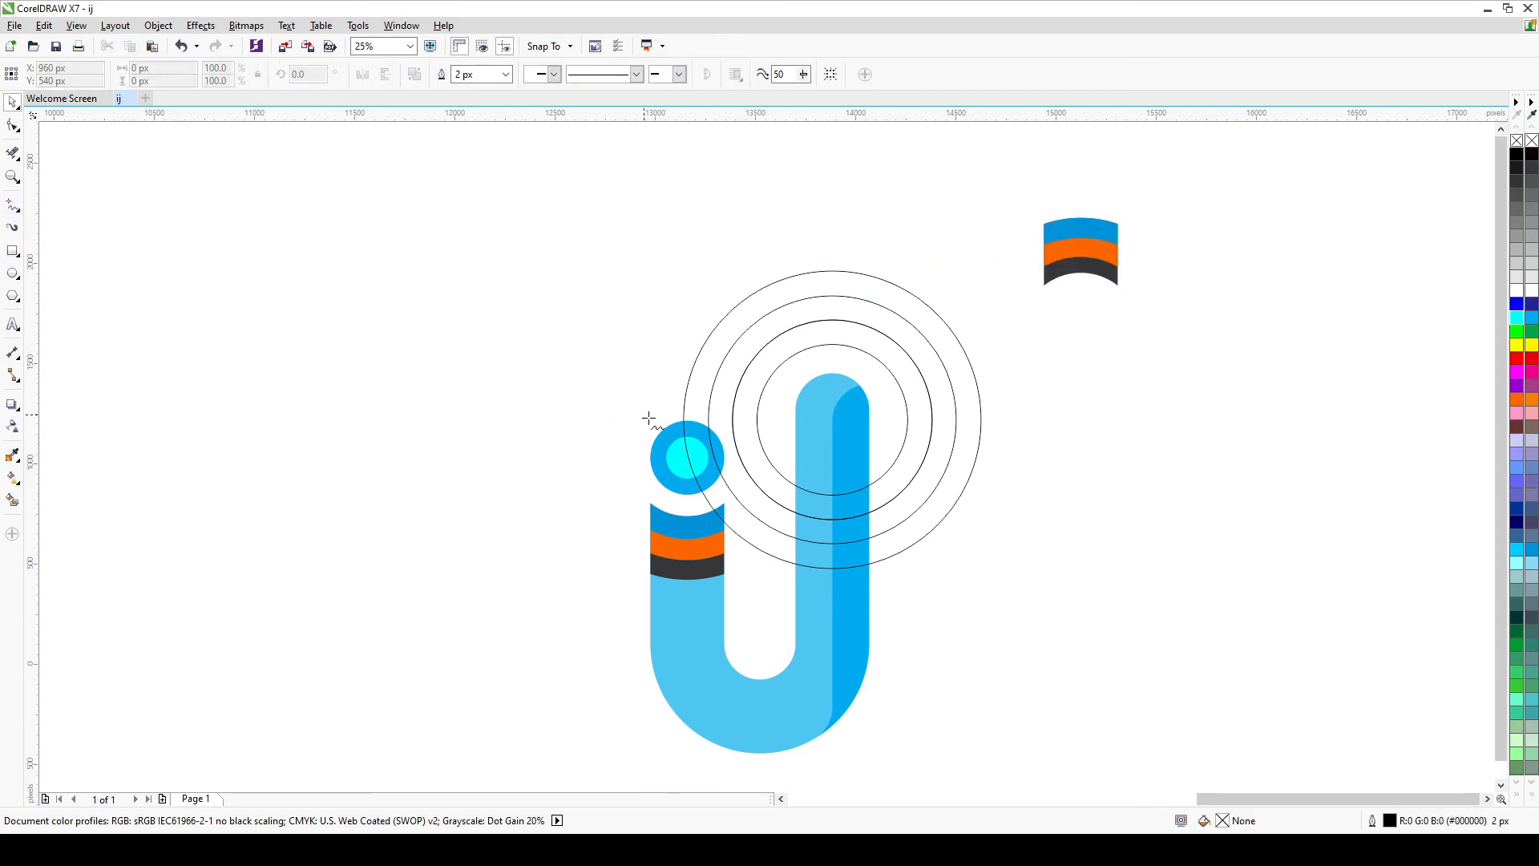
{"action": "left_click", "coordinate": [794, 449]}
{"action": "left_click", "coordinate": [822, 183], "text": "ctrl"}
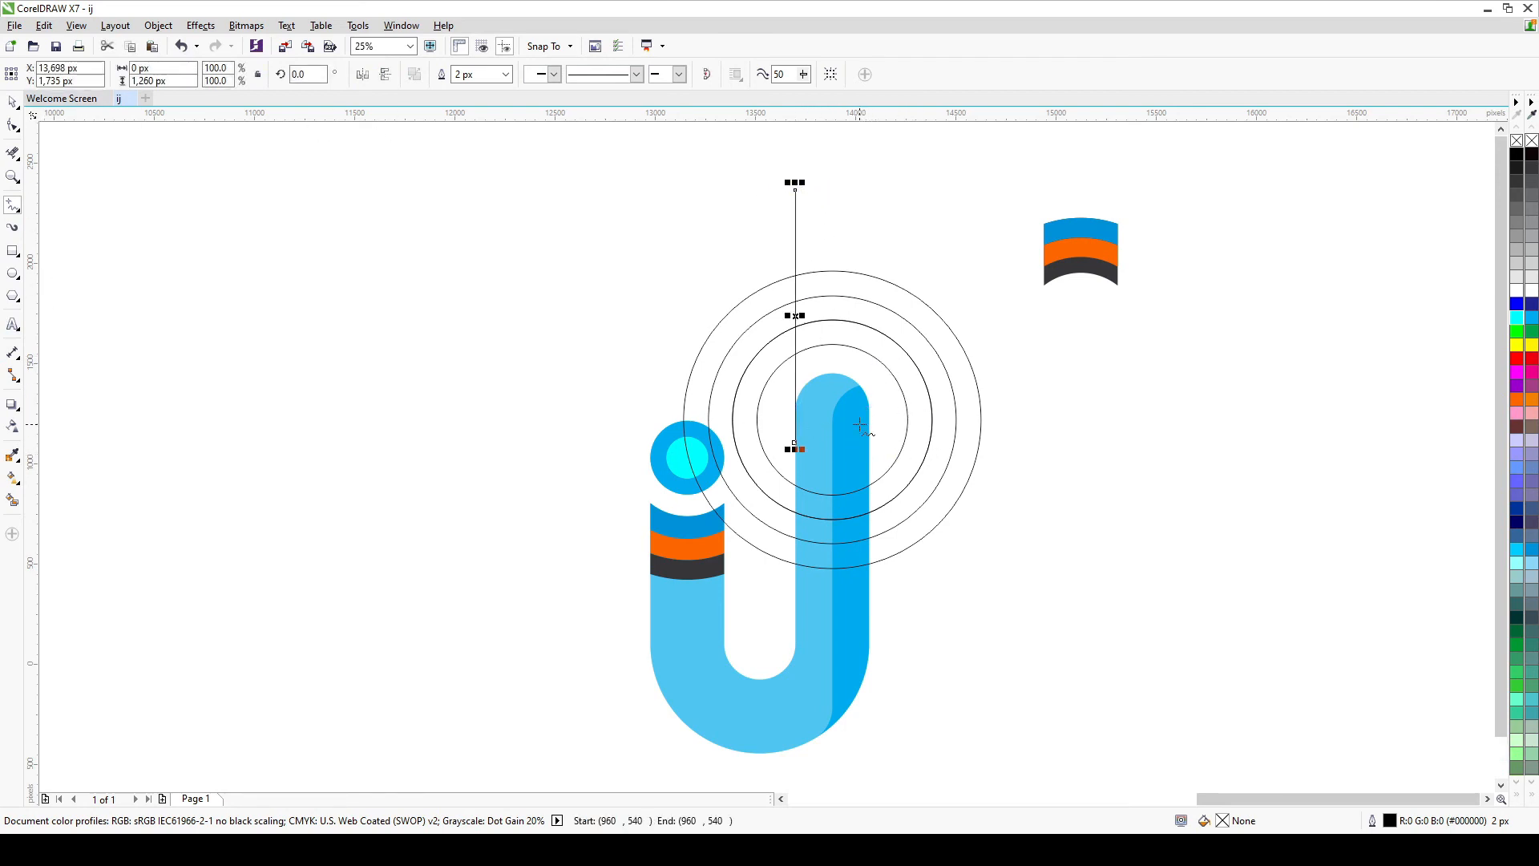
{"action": "key", "text": "ctrl+z"}
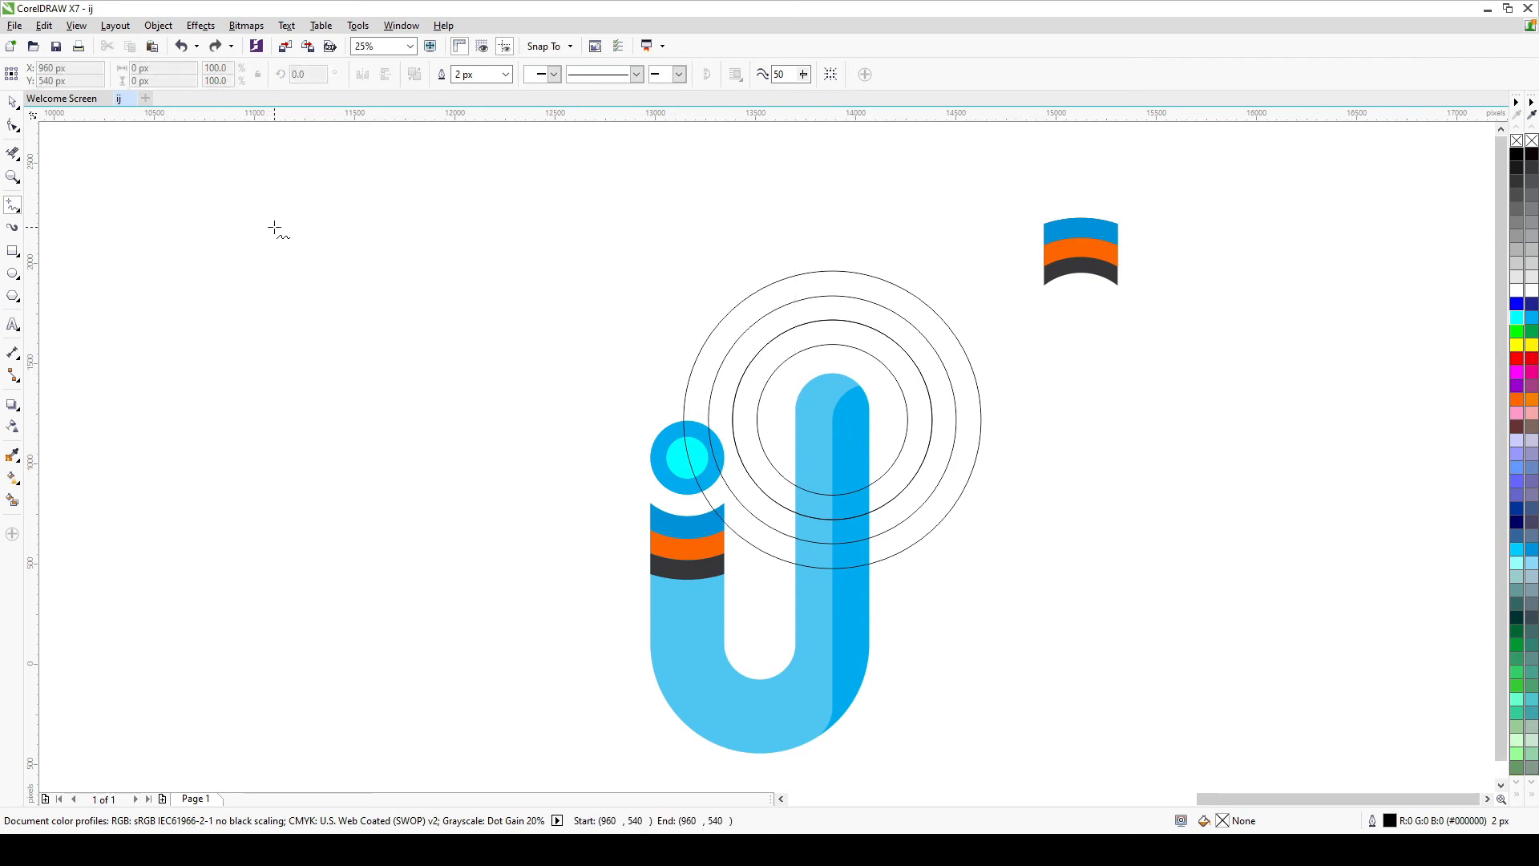
{"action": "left_click", "coordinate": [12, 102]}
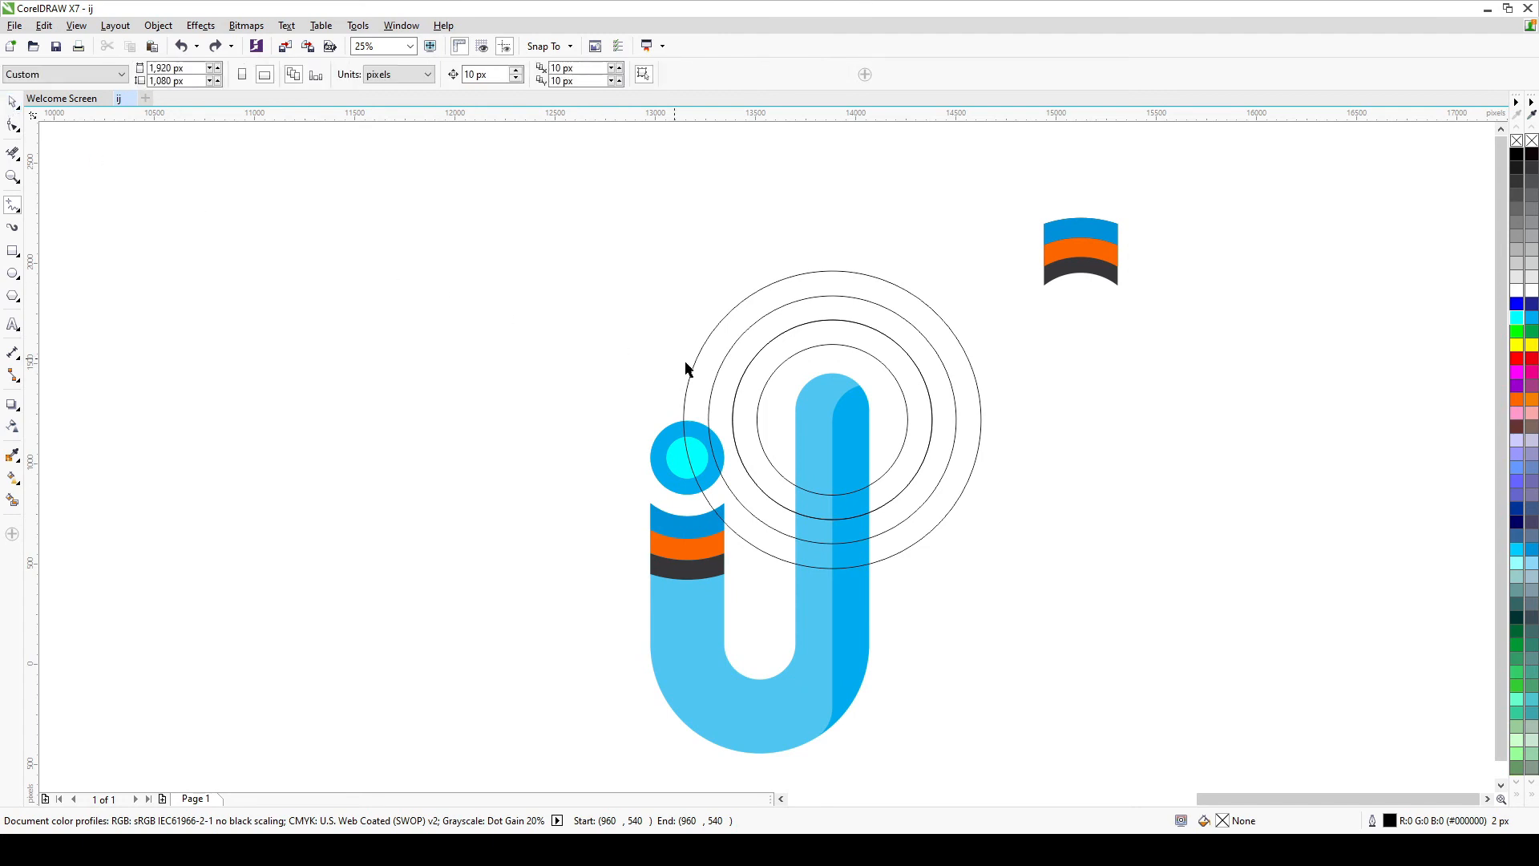
- Select the four concentric circles and place a copy of them centred on the left stem's dot
{"action": "left_click", "coordinate": [792, 391]}
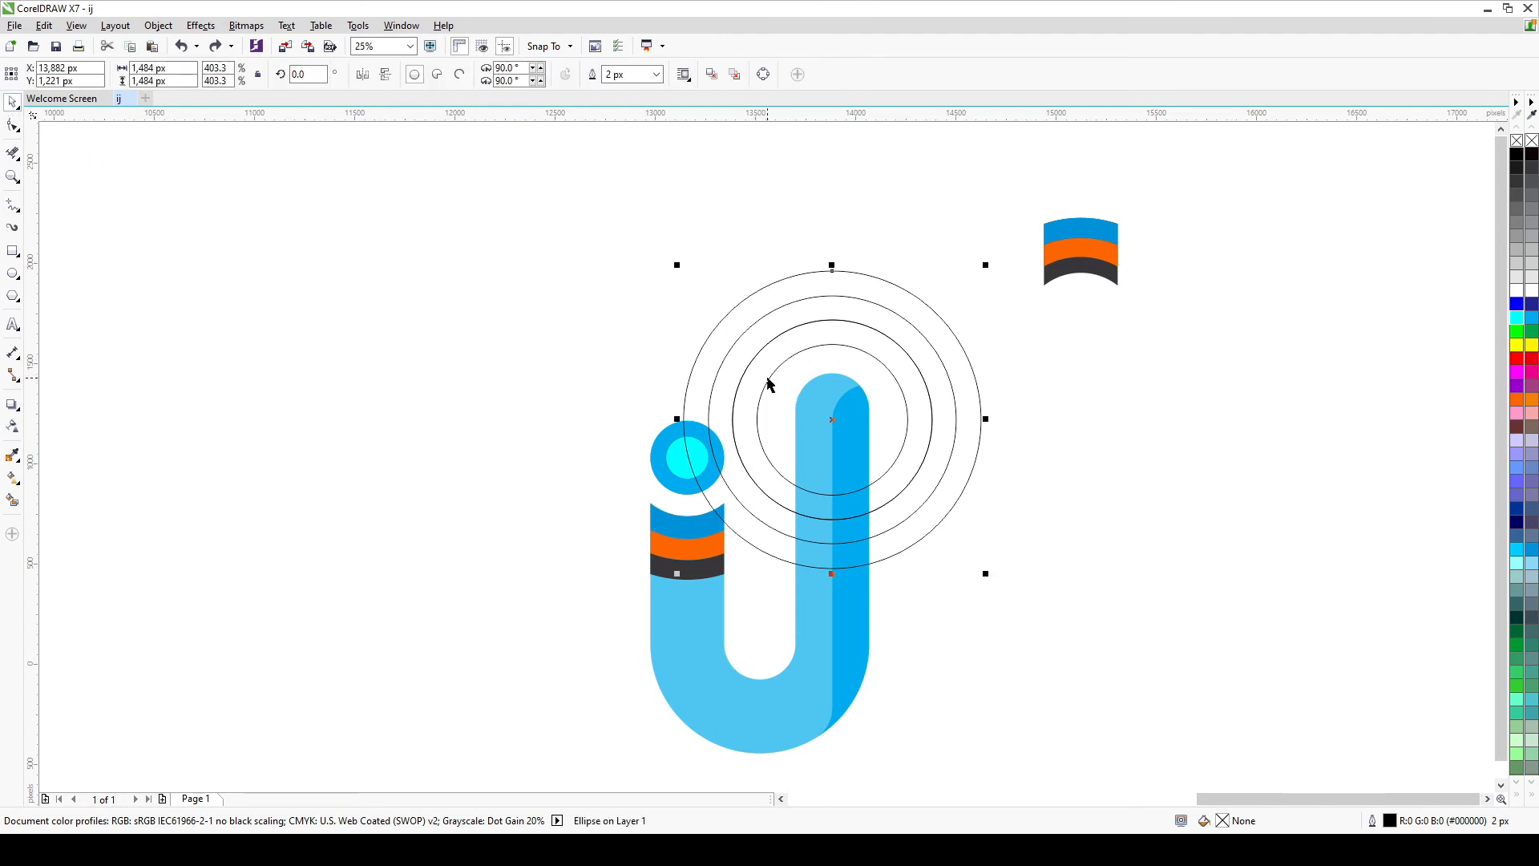
{"action": "left_click", "coordinate": [768, 385], "text": "shift"}
{"action": "left_click", "coordinate": [762, 358], "text": "shift"}
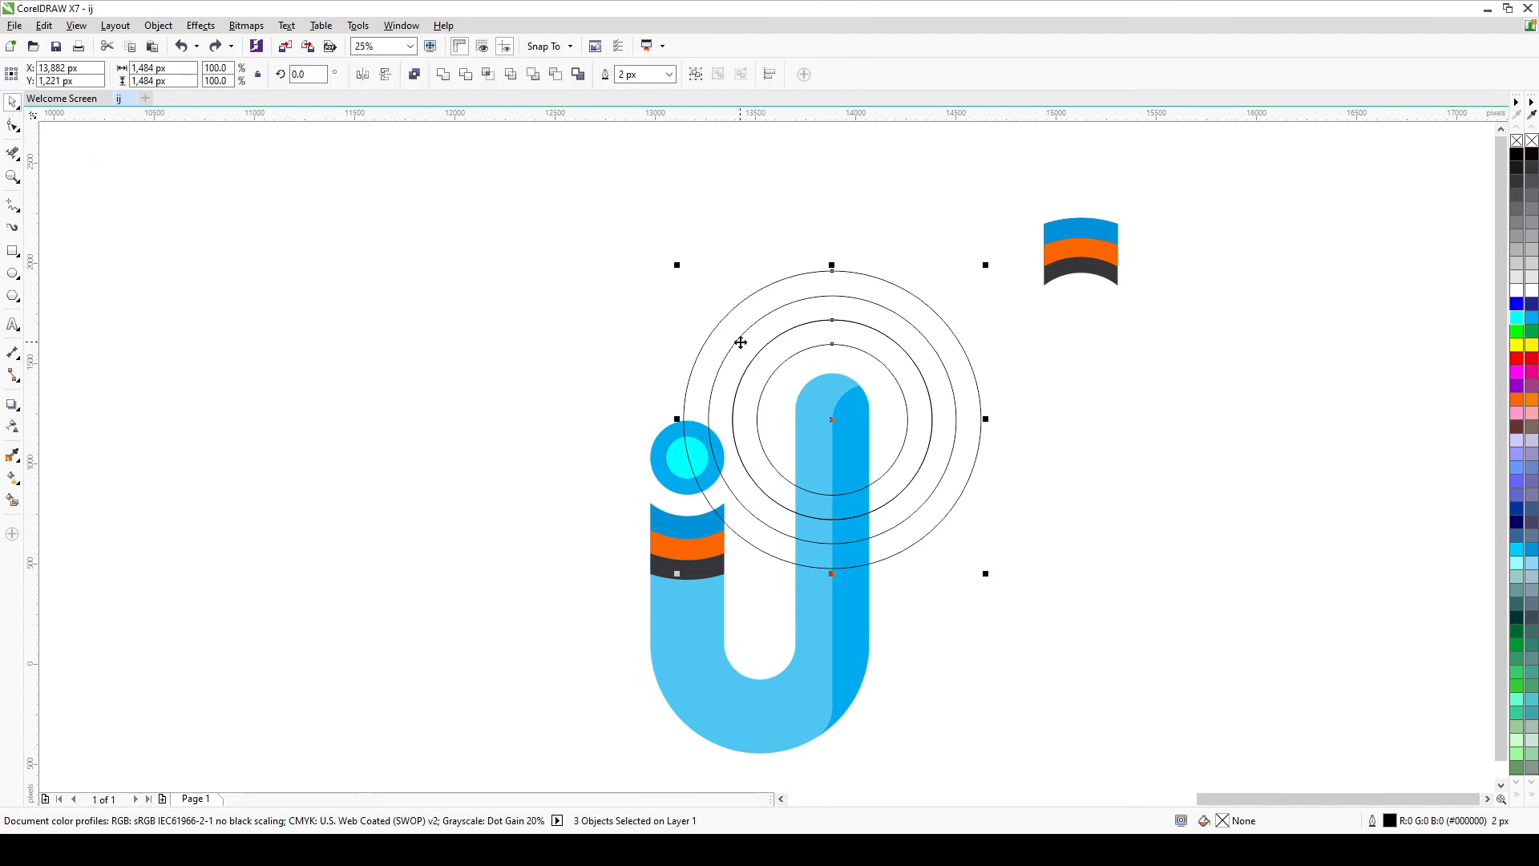
{"action": "left_click", "coordinate": [741, 339], "text": "shift"}
{"action": "left_click_drag", "start_coordinate": [814, 409], "coordinate": [688, 458]}
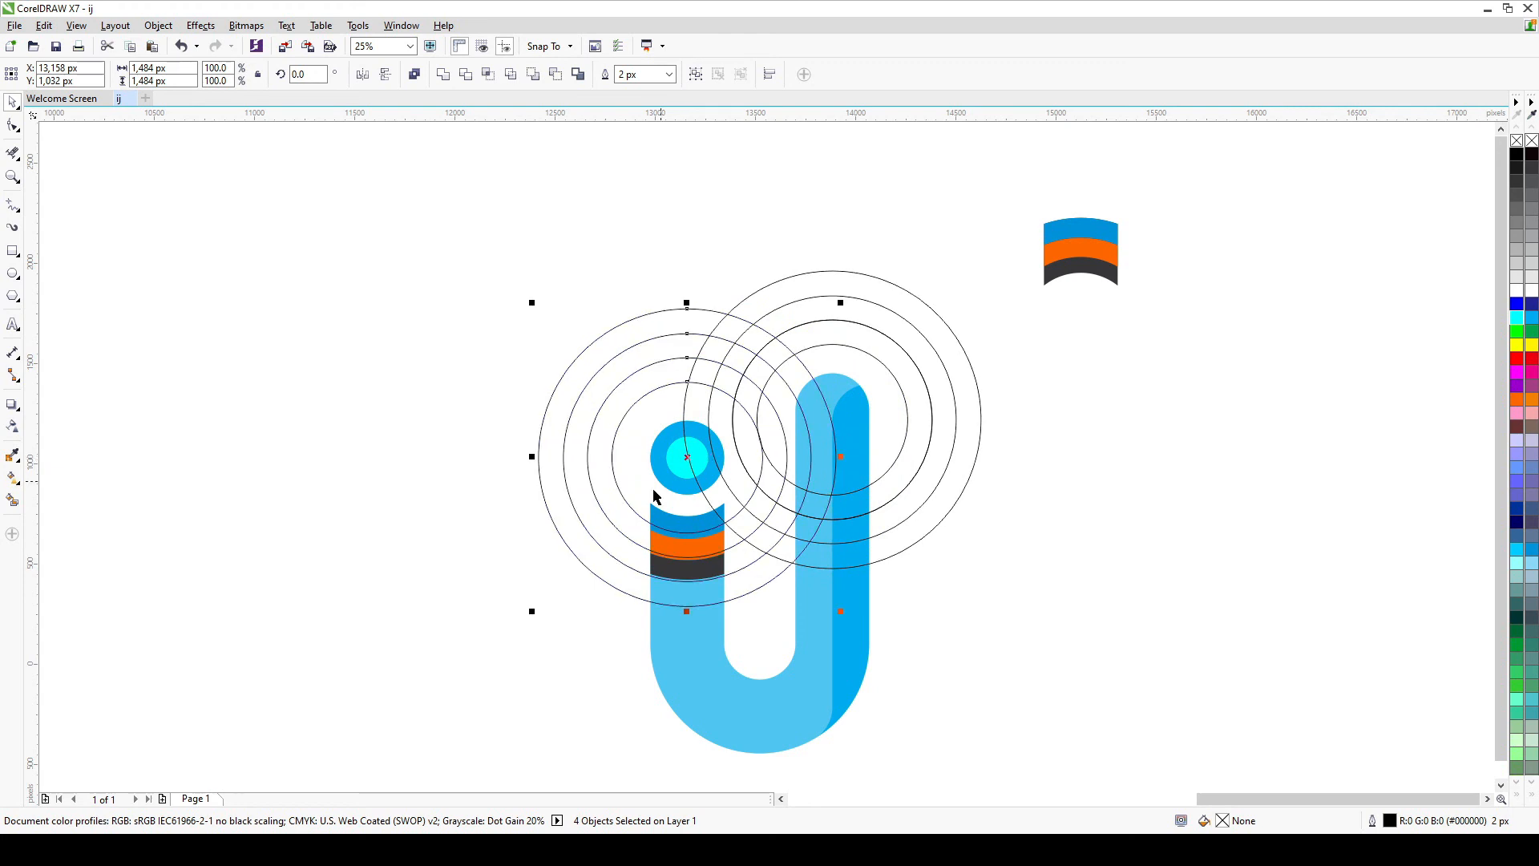
{"action": "left_click", "coordinate": [346, 410]}
- Select the four circles around the dot and place a copy at the same height on the opposite side of the right stem
{"action": "left_click", "coordinate": [629, 425]}
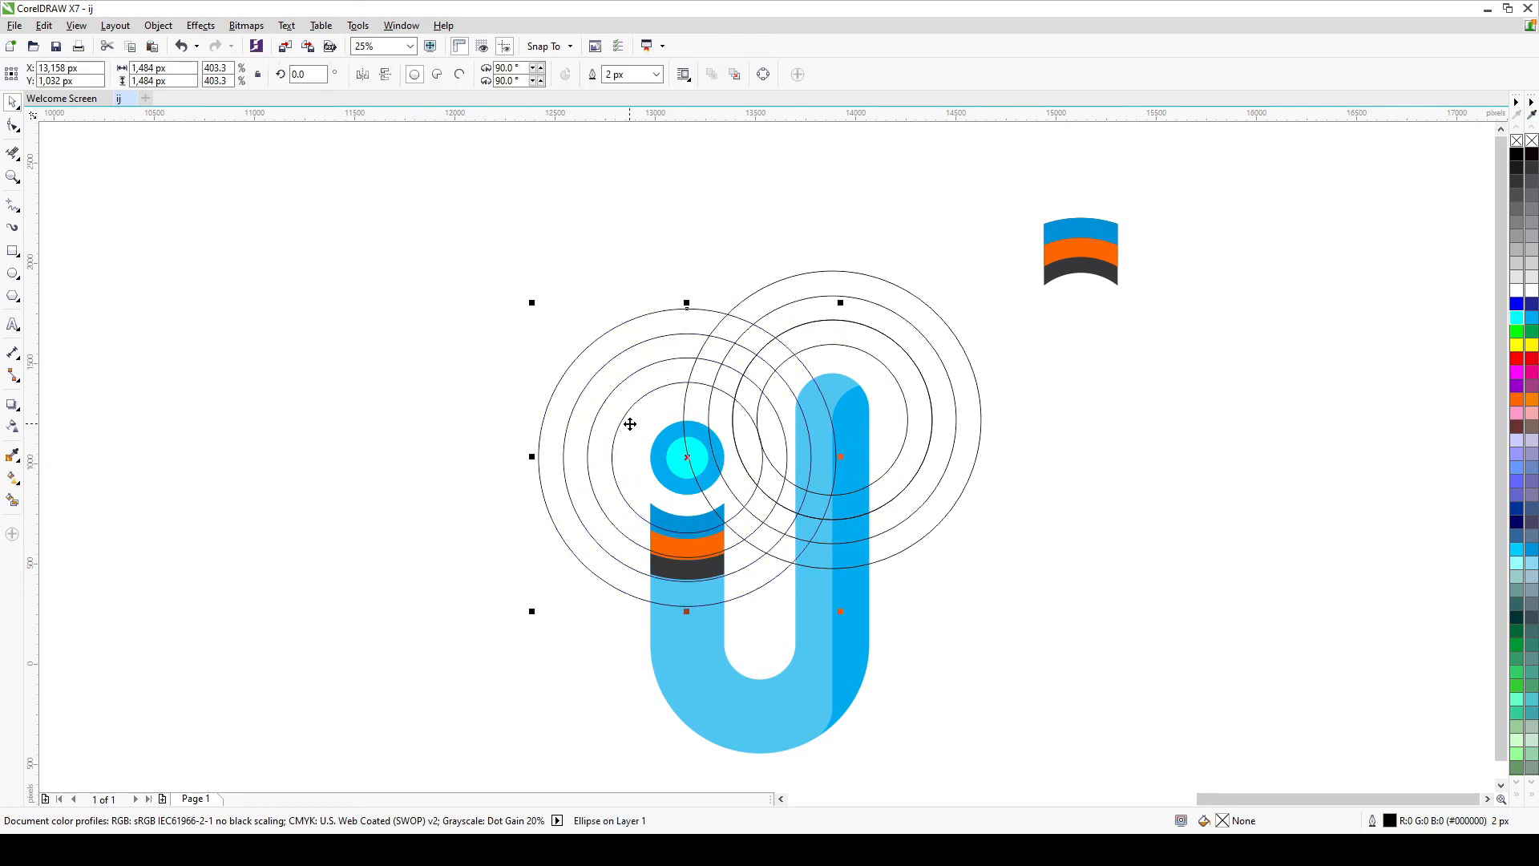
{"action": "left_click", "coordinate": [629, 415], "text": "shift"}
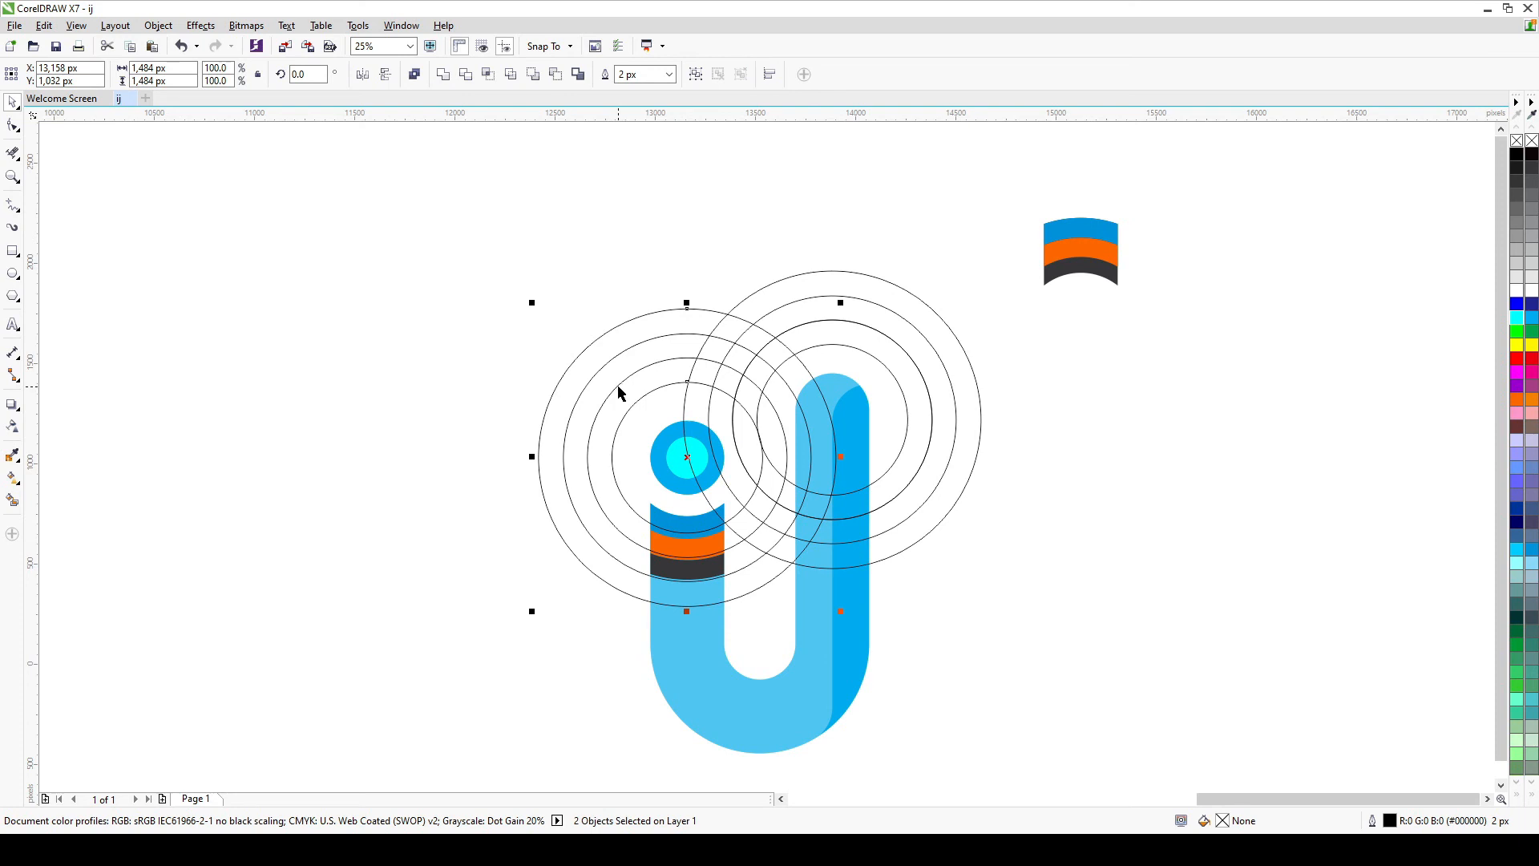
{"action": "left_click", "coordinate": [591, 375], "text": "shift"}
{"action": "left_click", "coordinate": [681, 422], "text": "shift"}
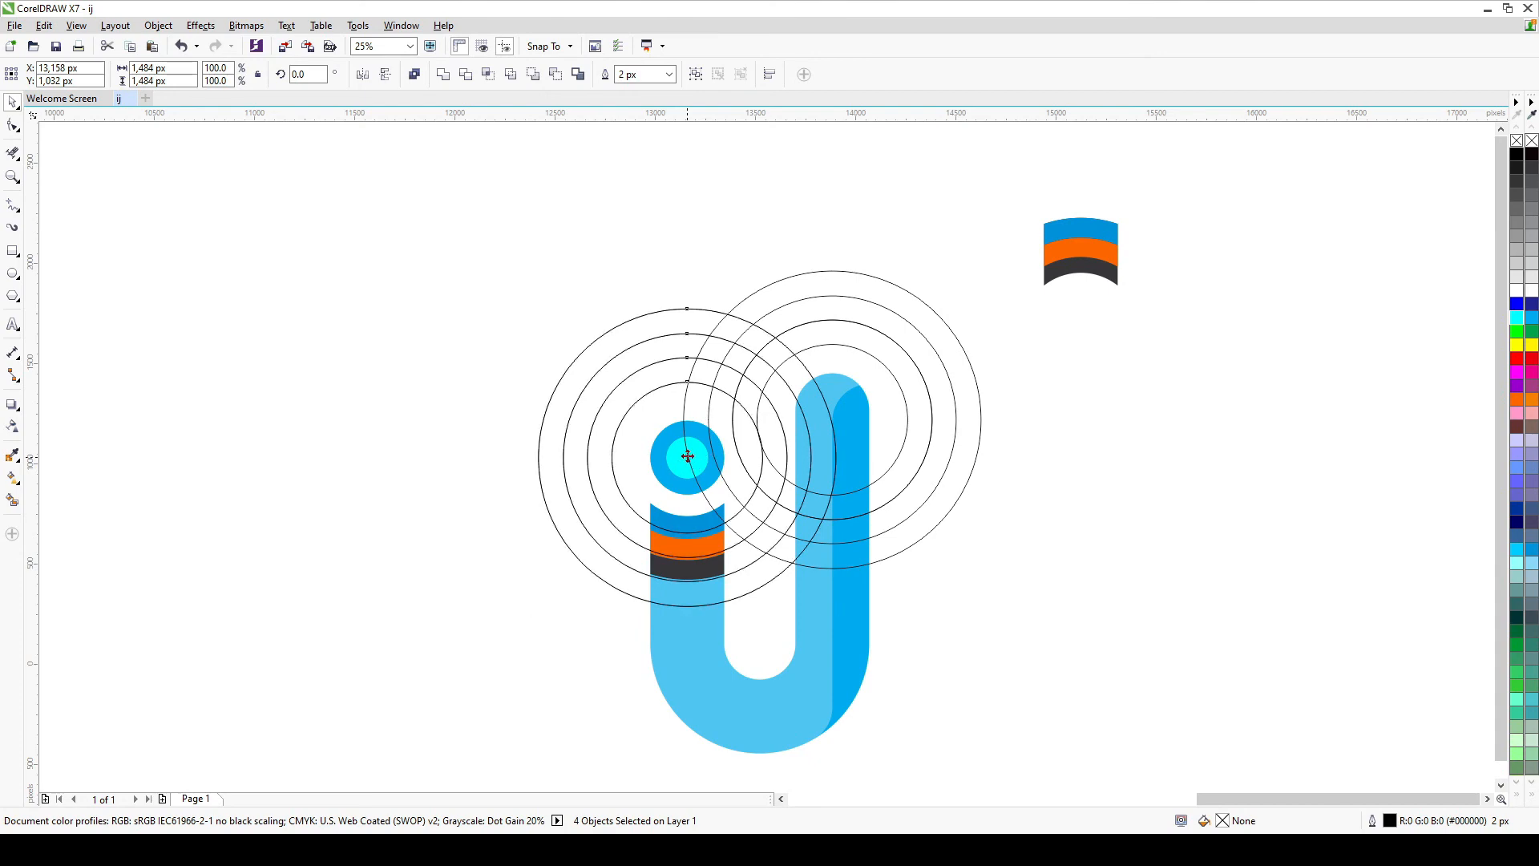
{"action": "left_click_drag", "start_coordinate": [687, 458], "coordinate": [979, 425]}
{"action": "left_click", "coordinate": [1168, 327]}
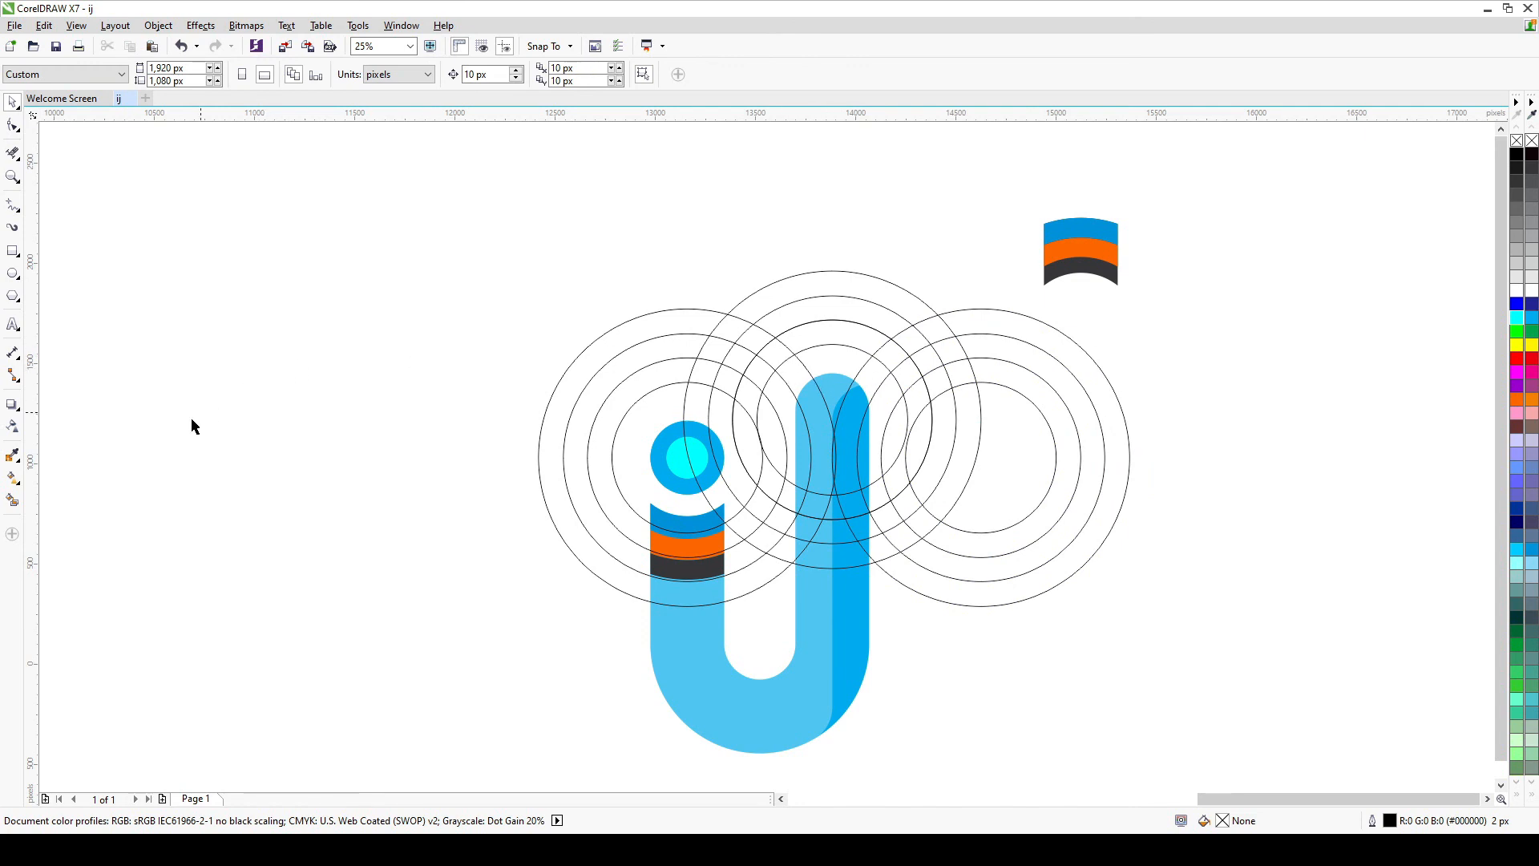
- Smart-fill the central segment and two side segments of the inner arc above the right stem, plus the outermost arc between the outer circle sets
{"action": "left_click", "coordinate": [840, 335]}
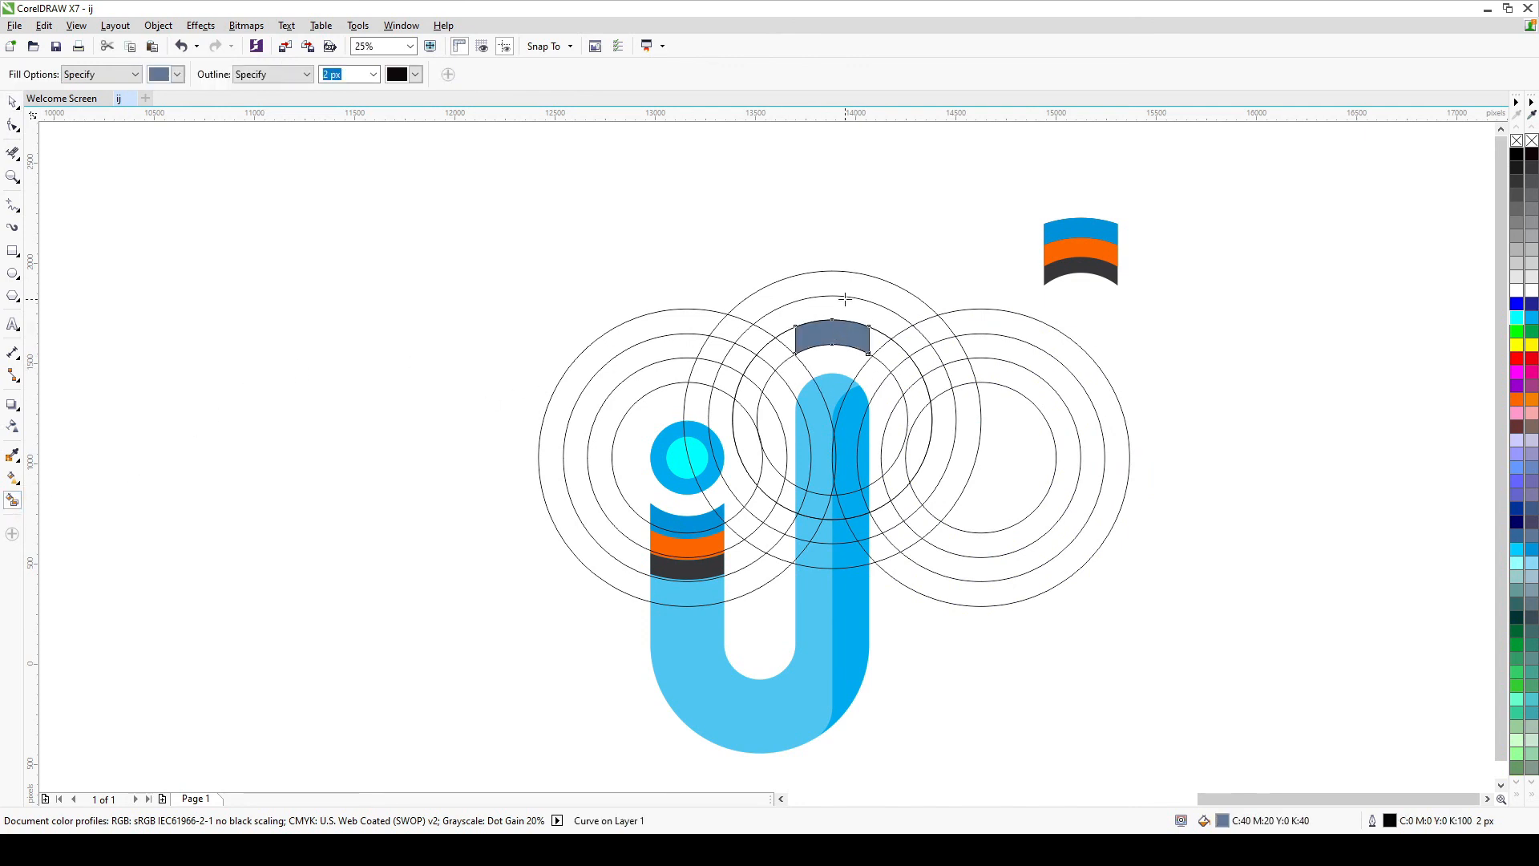
{"action": "left_click", "coordinate": [879, 337]}
{"action": "left_click", "coordinate": [787, 341]}
{"action": "scroll", "coordinate": [903, 367], "scroll_direction": "up", "scroll_amount": 4}
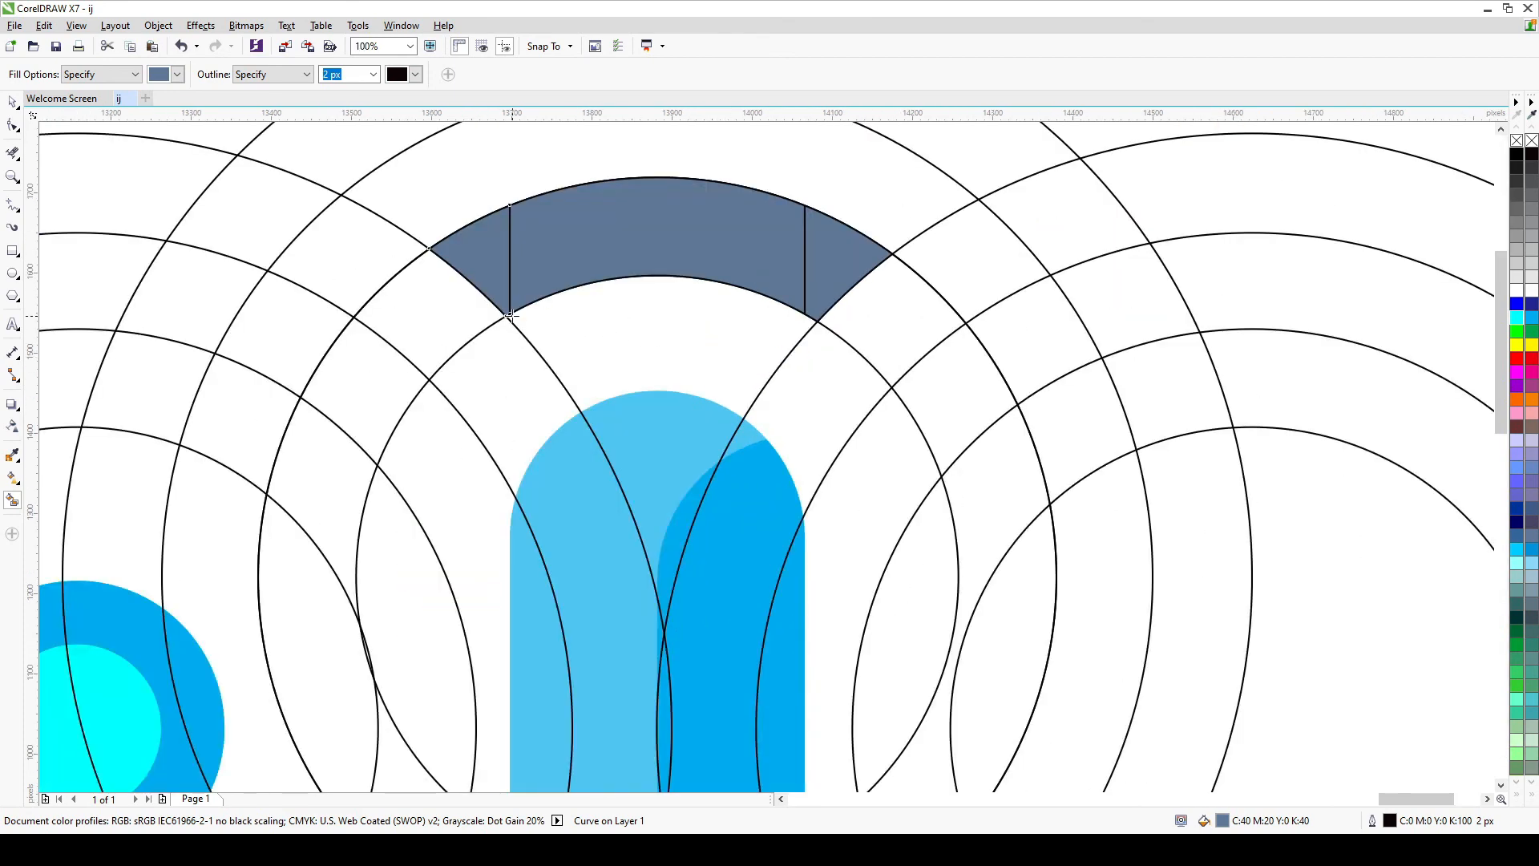
{"action": "scroll", "coordinate": [557, 353], "scroll_direction": "down", "scroll_amount": 3}
{"action": "left_click", "coordinate": [680, 206]}
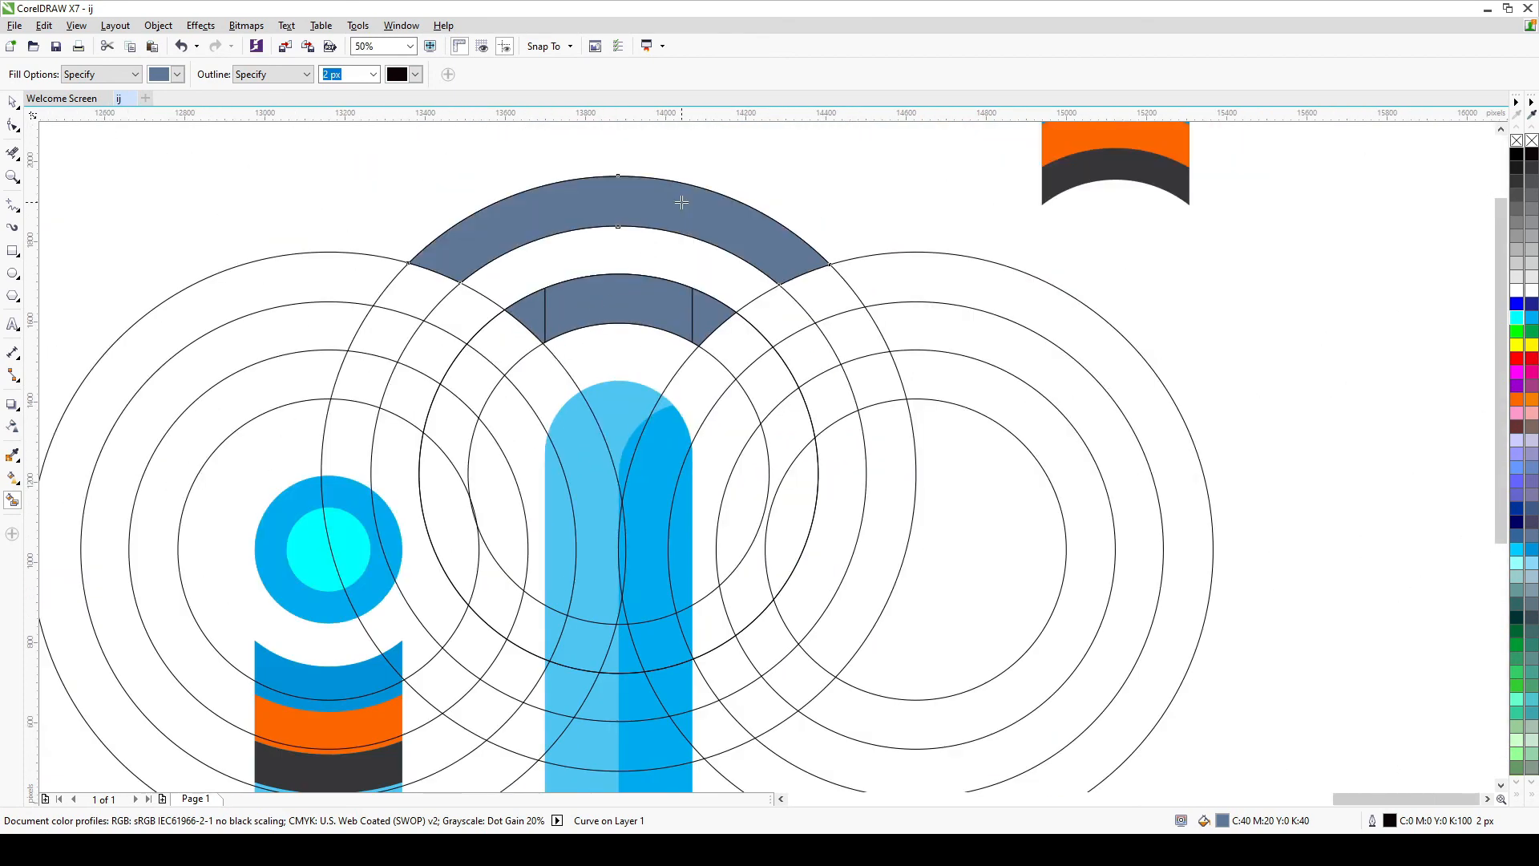
{"action": "scroll", "coordinate": [700, 355], "scroll_direction": "down", "scroll_amount": 1}
{"action": "scroll", "coordinate": [698, 378], "scroll_direction": "up", "scroll_amount": 1}
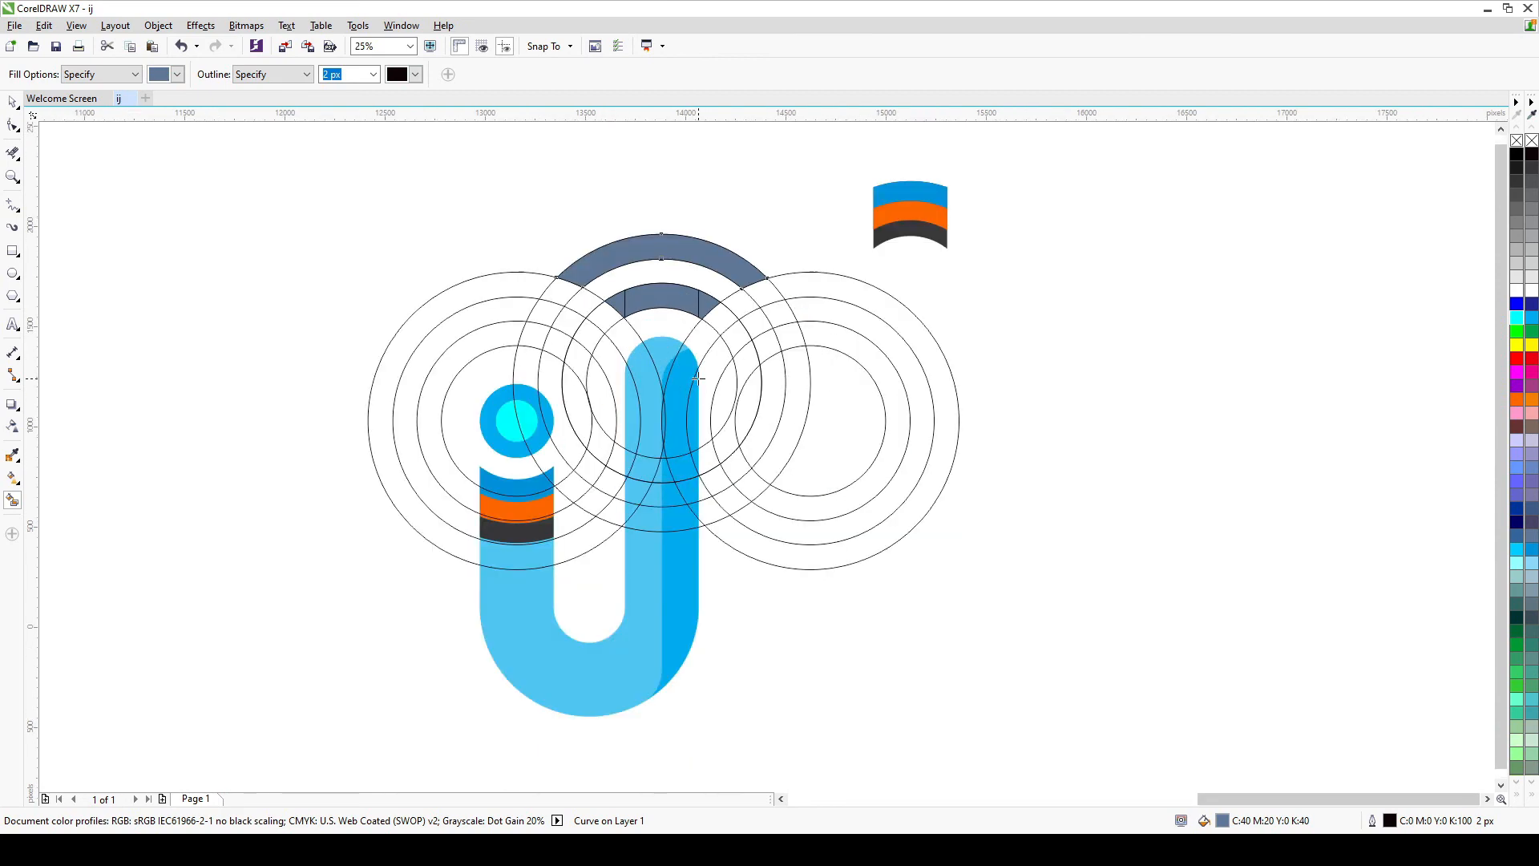
{"action": "scroll", "coordinate": [659, 319], "scroll_direction": "up", "scroll_amount": 1}
{"action": "scroll", "coordinate": [662, 315], "scroll_direction": "down", "scroll_amount": 1}
{"action": "scroll", "coordinate": [706, 318], "scroll_direction": "up", "scroll_amount": 1}
{"action": "left_click", "coordinate": [820, 281]}
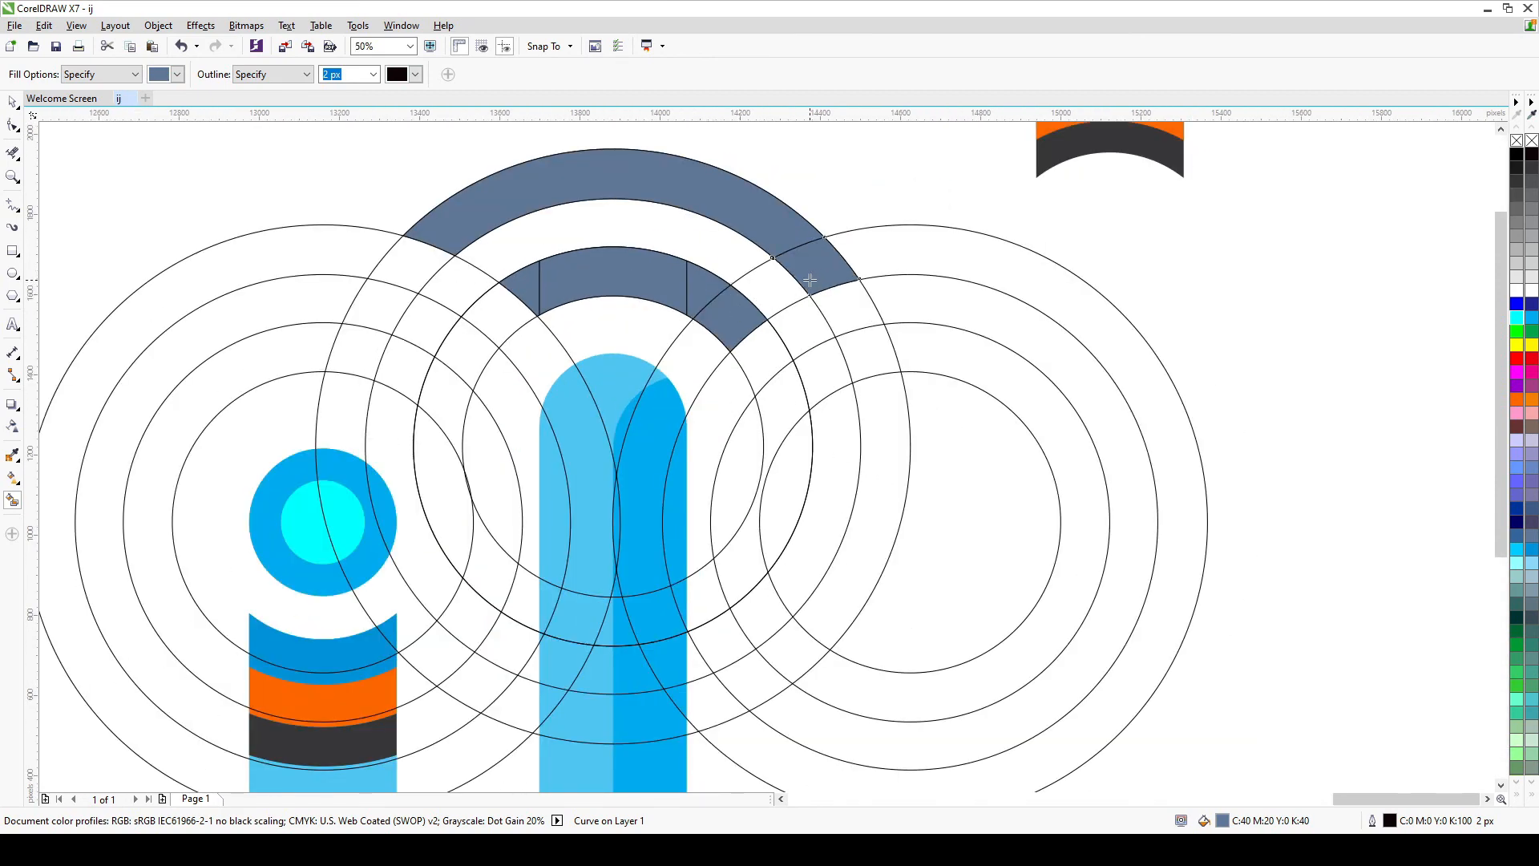
{"action": "key", "text": "ctrl+z"}
- Smart-fill the small crossing segments that link the inner and outer arcs on both sides of the right stem
{"action": "left_click", "coordinate": [771, 308]}
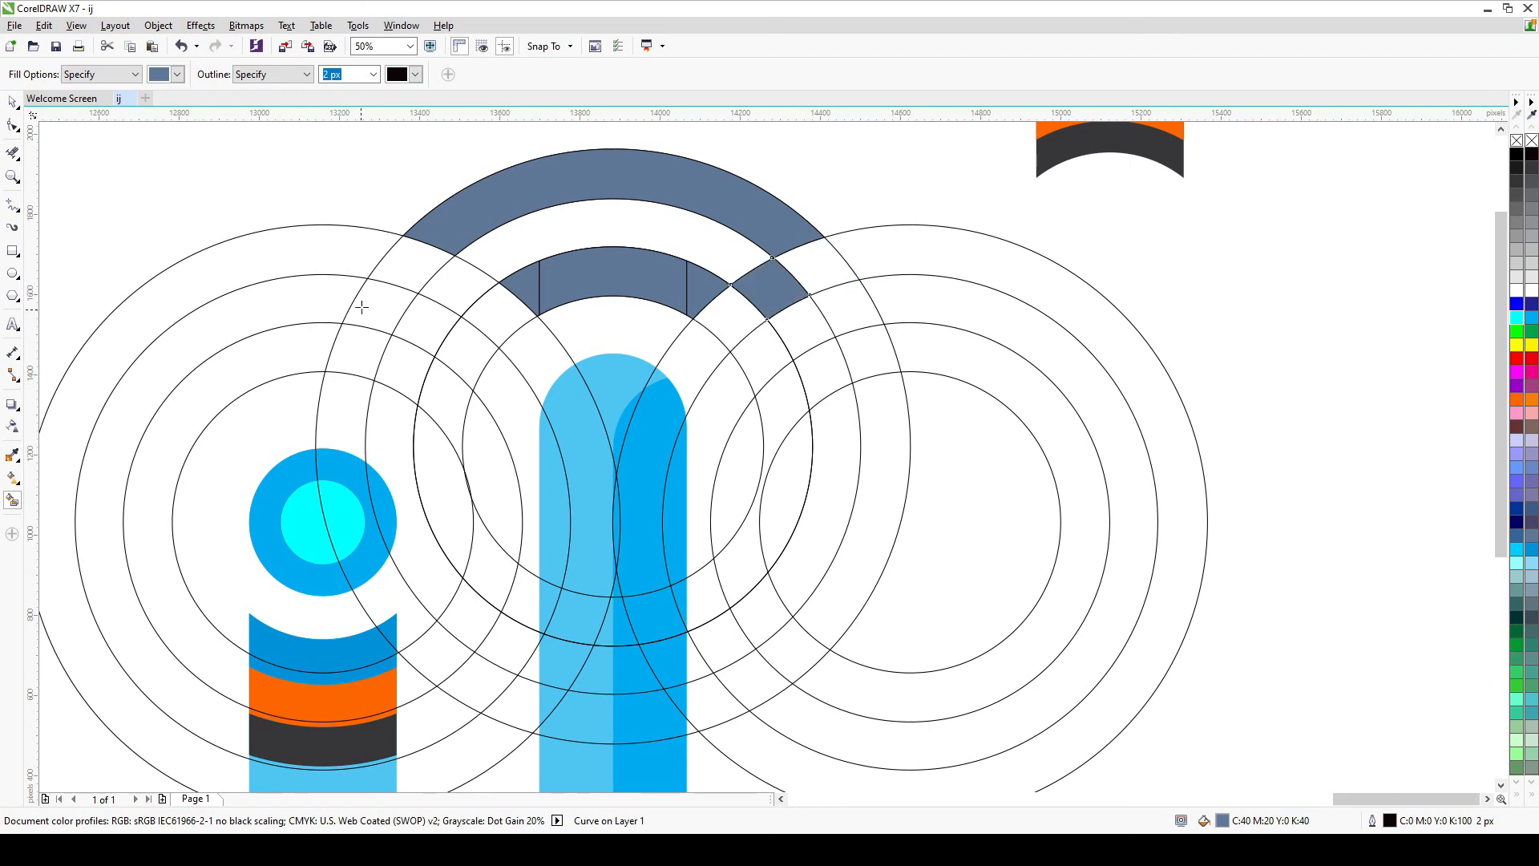
{"action": "left_click", "coordinate": [449, 286]}
{"action": "scroll", "coordinate": [449, 286], "scroll_direction": "down", "scroll_amount": 2}
{"action": "scroll", "coordinate": [425, 290], "scroll_direction": "up", "scroll_amount": 1}
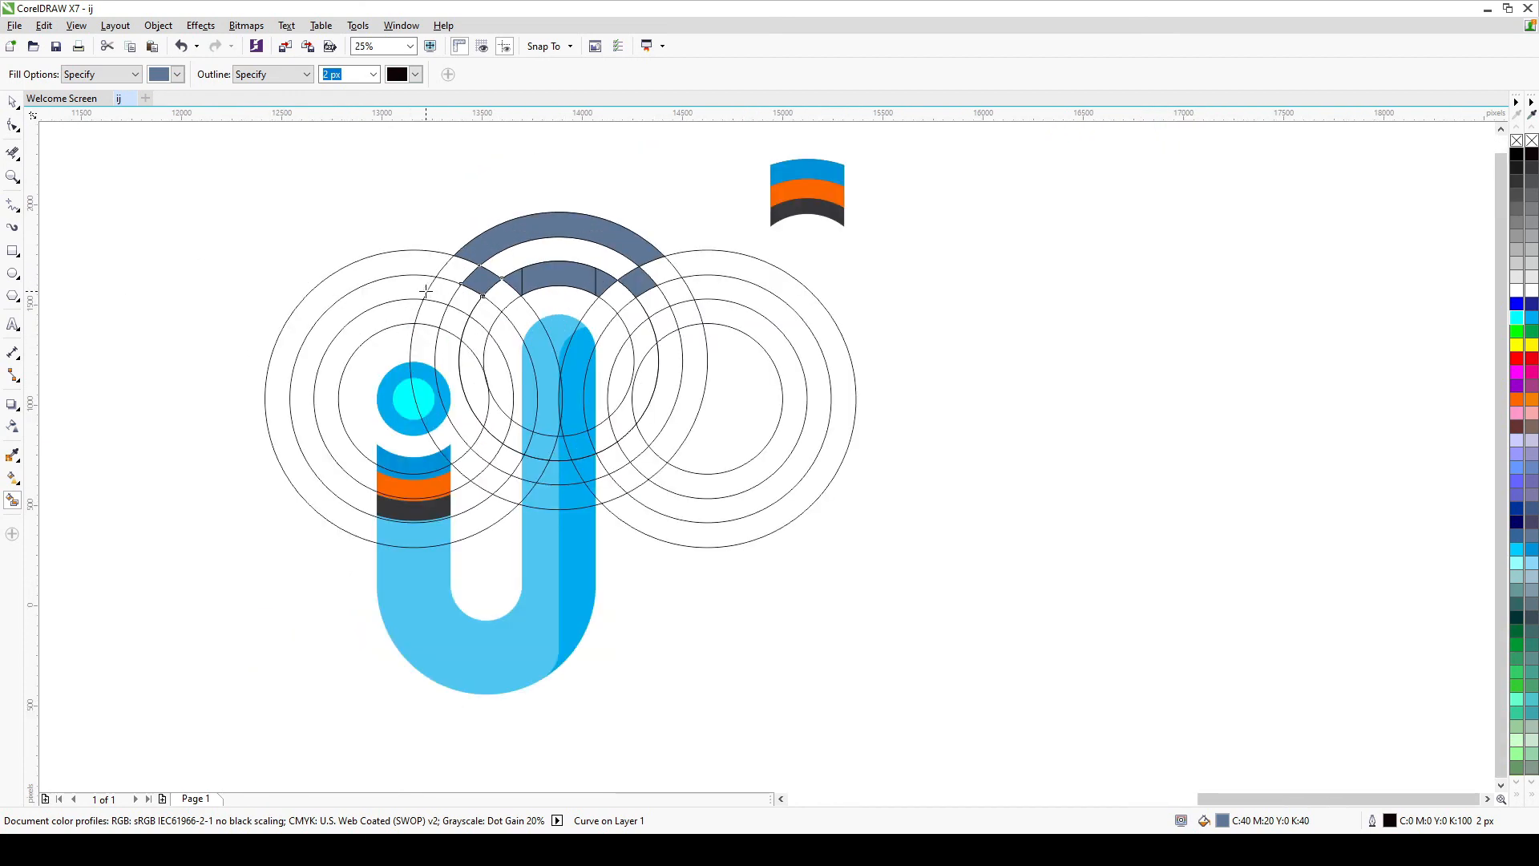
- Delete the four construction circles centred on the left stem's dot
{"action": "left_click", "coordinate": [12, 103]}
{"action": "left_click", "coordinate": [350, 318]}
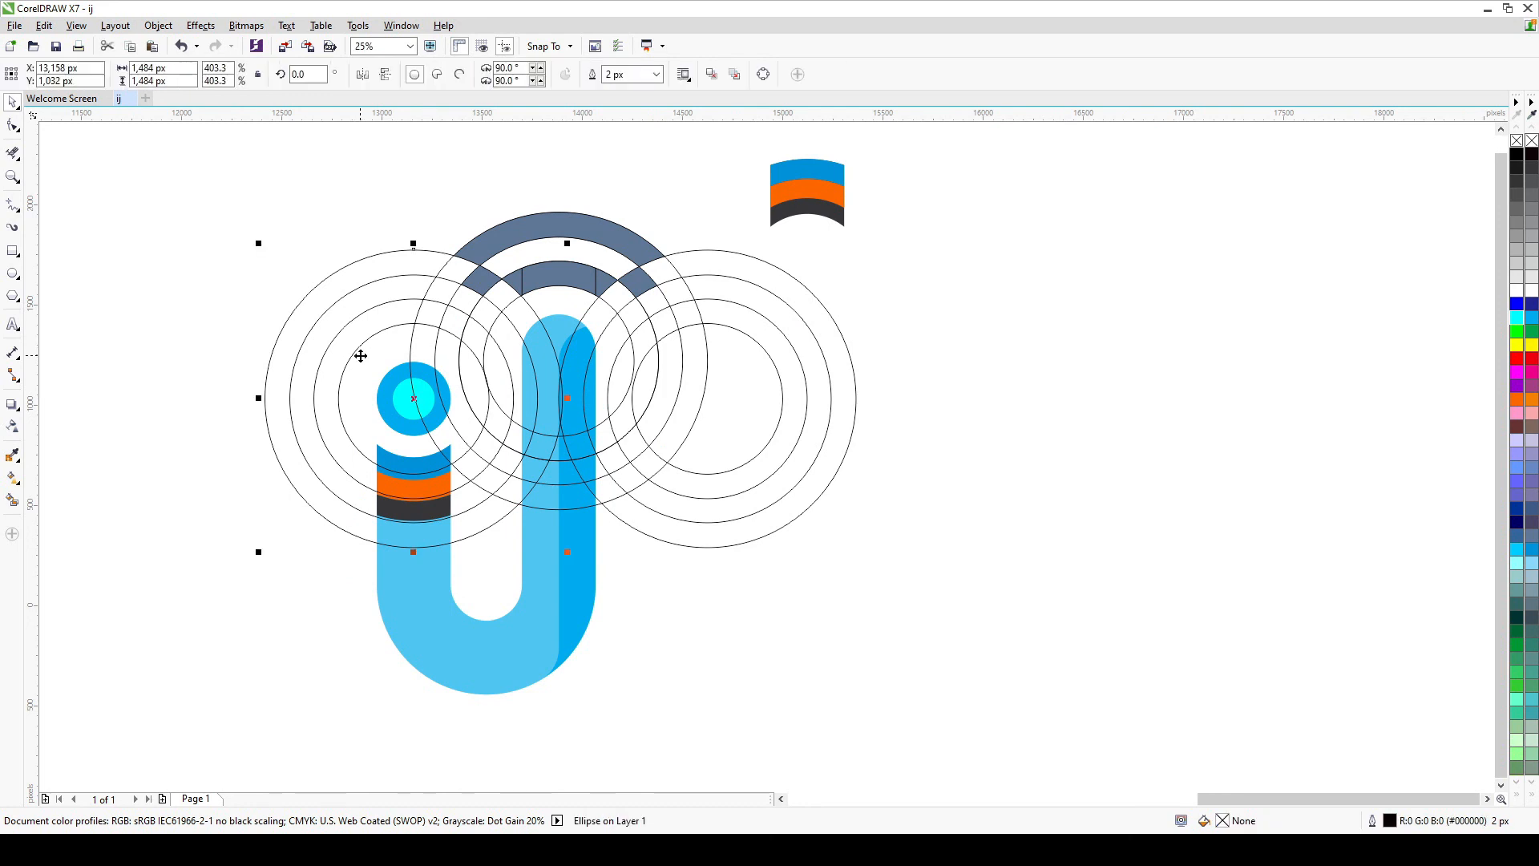
{"action": "key", "text": "Delete"}
{"action": "left_click", "coordinate": [348, 336]}
{"action": "key", "text": "Delete"}
{"action": "left_click", "coordinate": [349, 336]}
{"action": "key", "text": "Delete"}
{"action": "left_click", "coordinate": [358, 352]}
{"action": "key", "text": "Delete"}
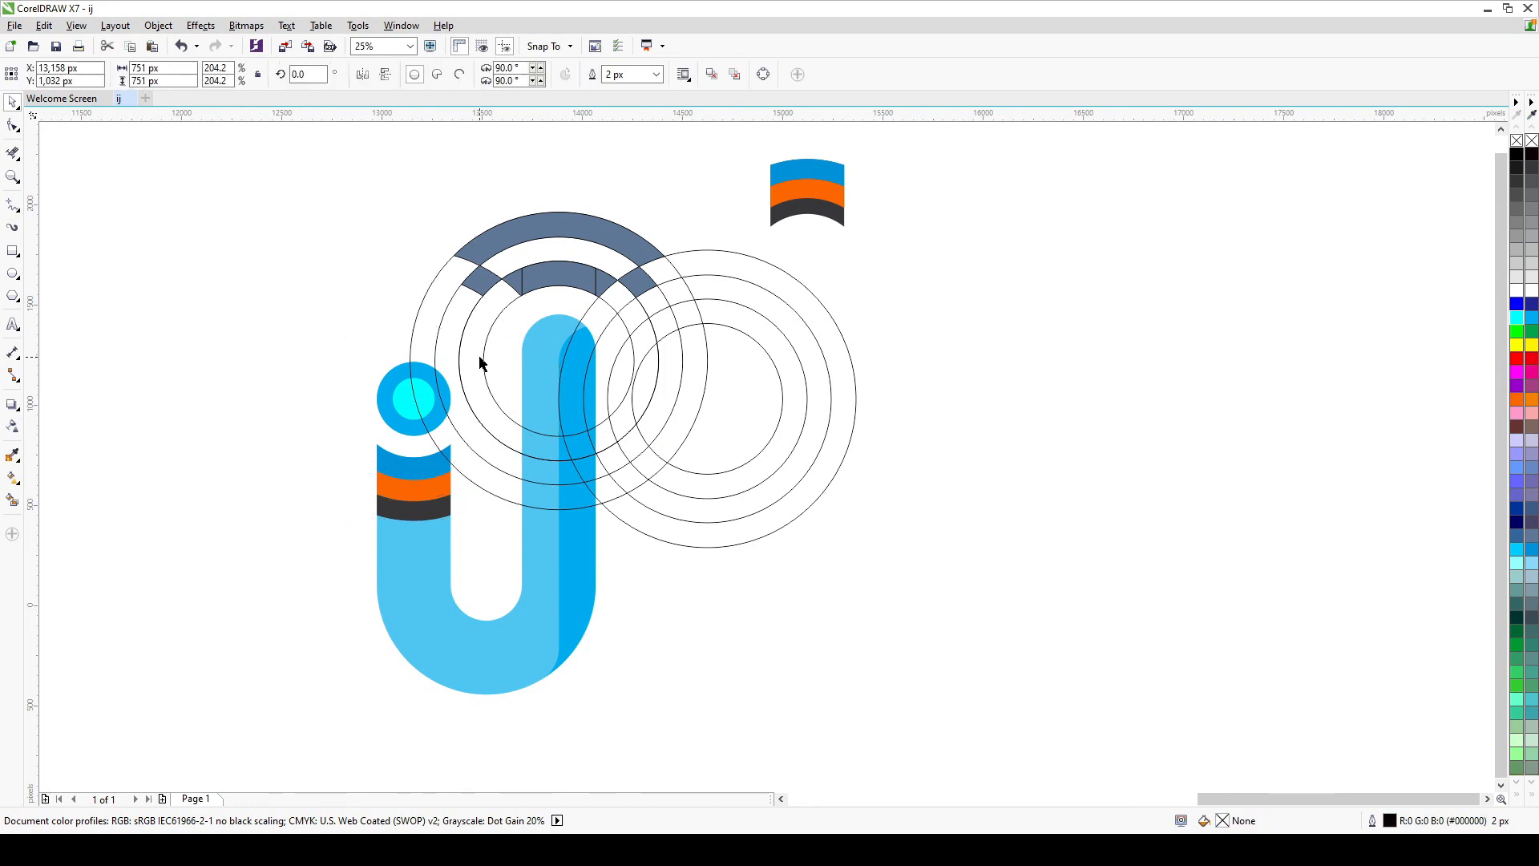
- Delete the construction circles centred on the right stem, keeping the filled arc segments
{"action": "left_click", "coordinate": [503, 350]}
{"action": "key", "text": "Delete"}
{"action": "left_click", "coordinate": [503, 351]}
{"action": "key", "text": "Delete"}
{"action": "left_click", "coordinate": [503, 350]}
{"action": "key", "text": "Delete"}
{"action": "left_click", "coordinate": [502, 350]}
{"action": "key", "text": "Delete"}
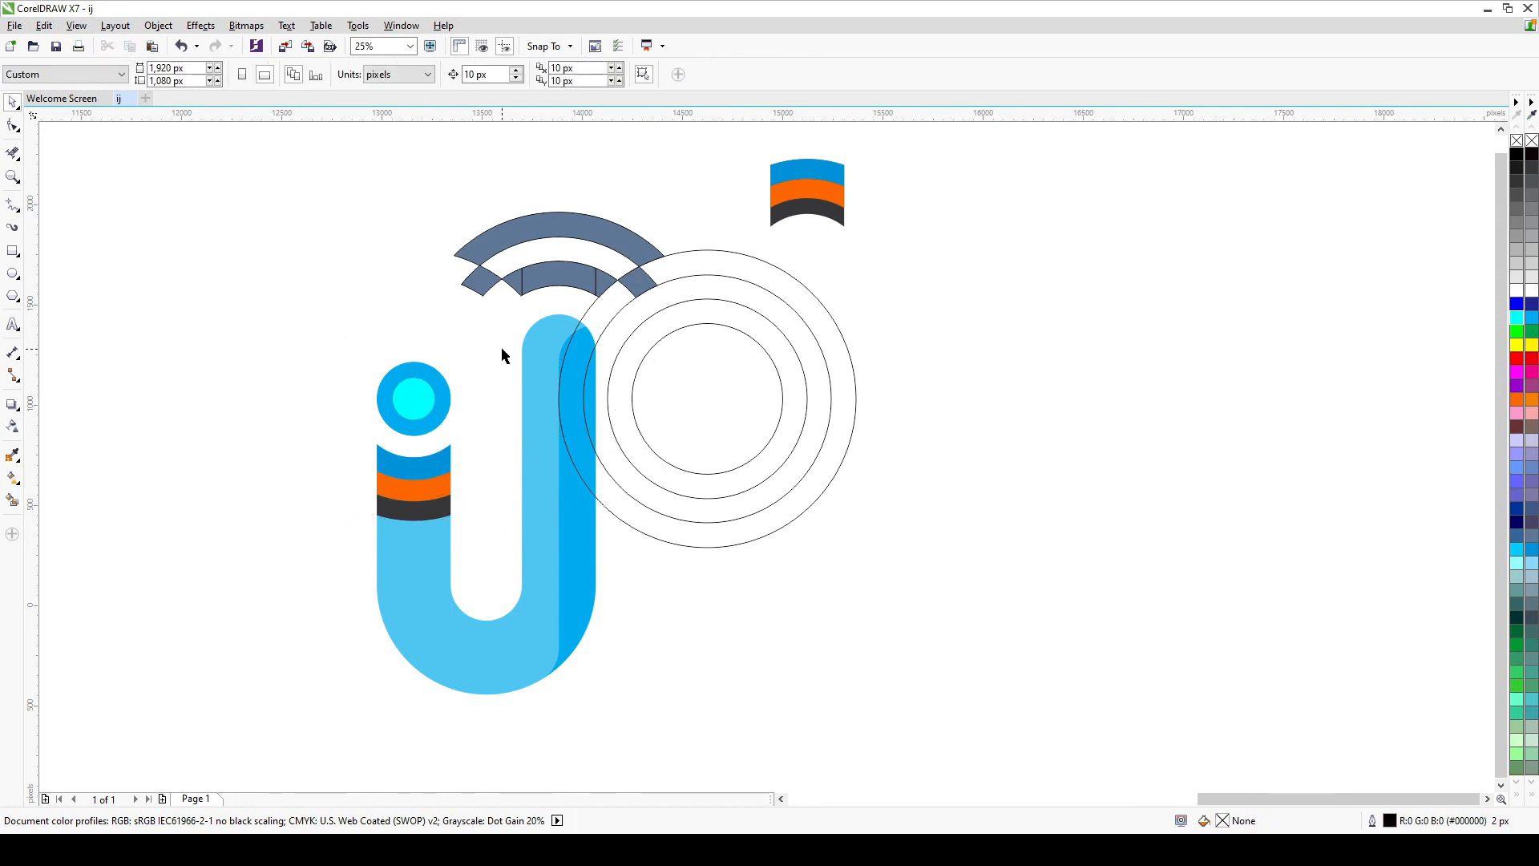
- Delete the remaining four construction circles beyond the right stem
{"action": "left_click", "coordinate": [684, 370]}
{"action": "key", "text": "Delete"}
{"action": "left_click", "coordinate": [684, 370]}
{"action": "key", "text": "Delete"}
{"action": "left_click", "coordinate": [684, 372]}
{"action": "key", "text": "Delete"}
{"action": "left_click", "coordinate": [685, 374]}
{"action": "key", "text": "Delete"}
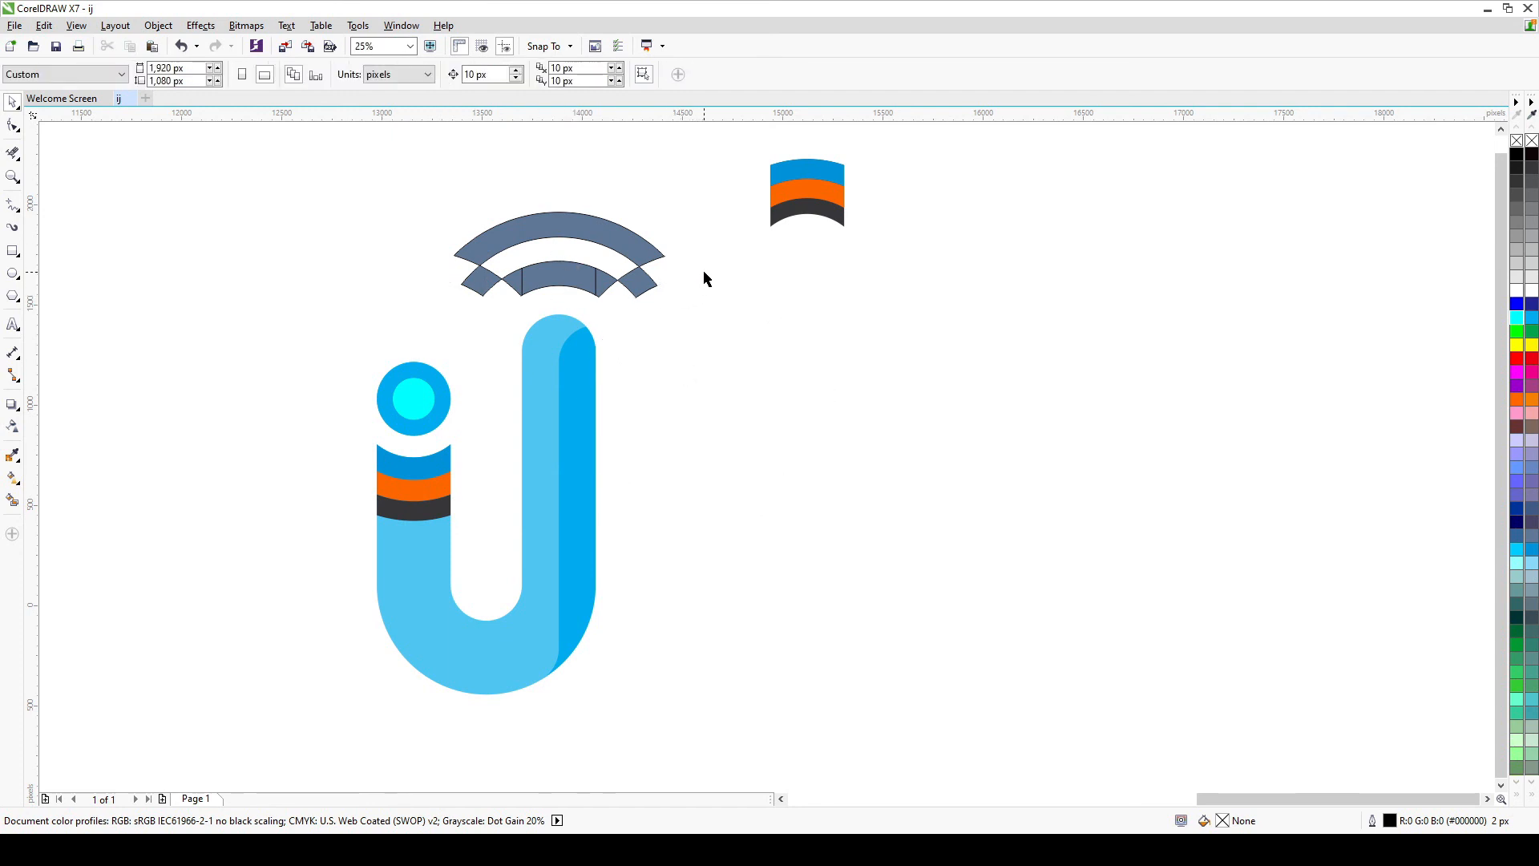
- Weld the three adjoining inner arc segments above the right stem into one shape
{"action": "left_click_drag", "start_coordinate": [704, 269], "coordinate": [473, 316]}
{"action": "left_click", "coordinate": [513, 281]}
{"action": "left_click", "coordinate": [560, 276], "text": "shift"}
{"action": "left_click", "coordinate": [634, 282], "text": "shift"}
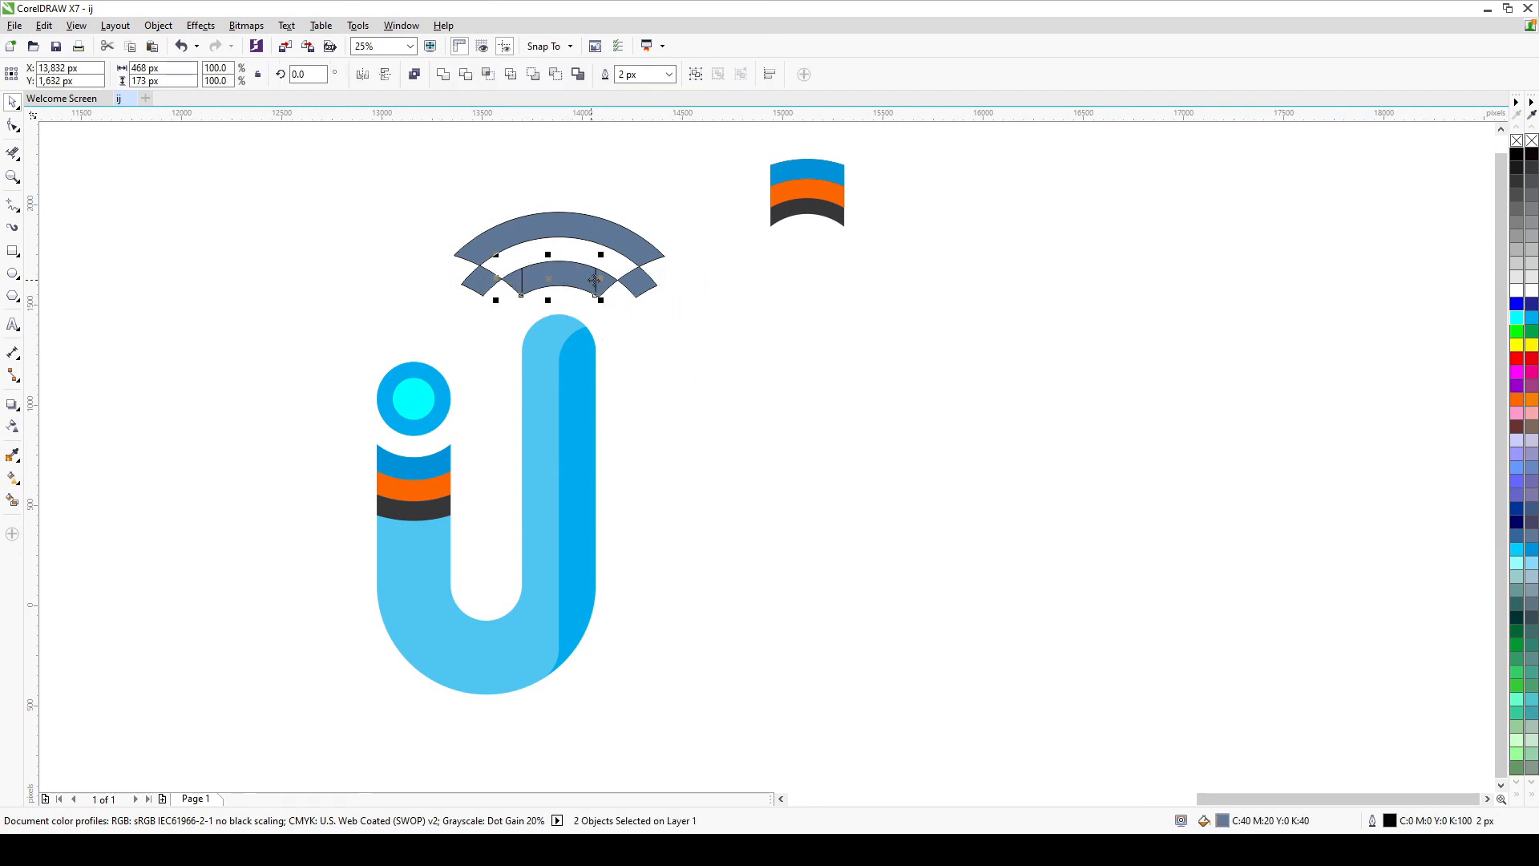
{"action": "left_click", "coordinate": [443, 75]}
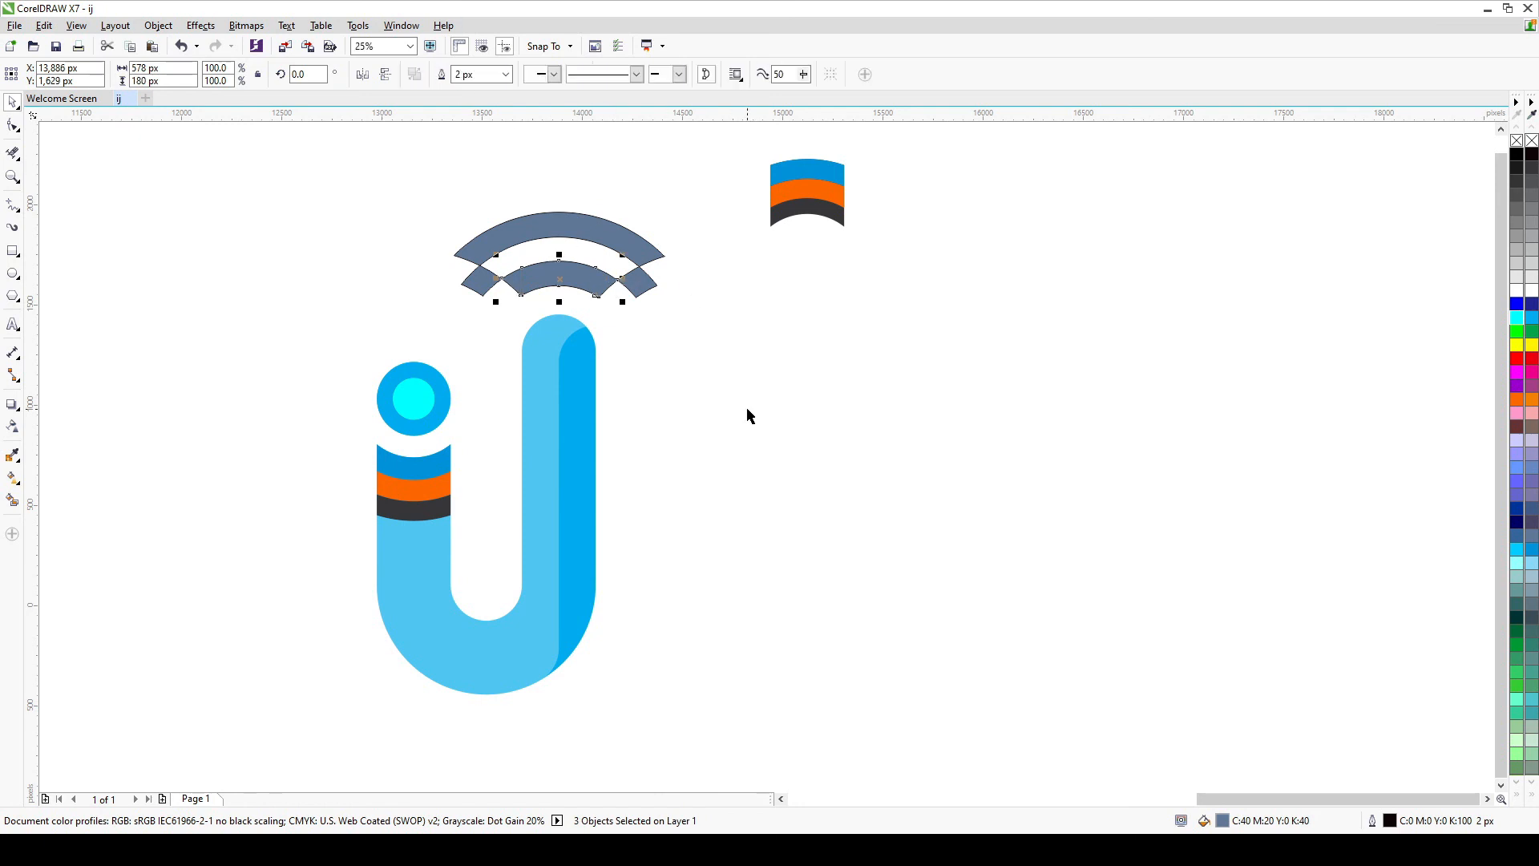
{"action": "left_click", "coordinate": [746, 416]}
- Copy the right stem's darker blue onto the outer and inner arcs, and the left stem's orange onto both side segments
{"action": "scroll", "coordinate": [510, 273], "scroll_direction": "up", "scroll_amount": 1}
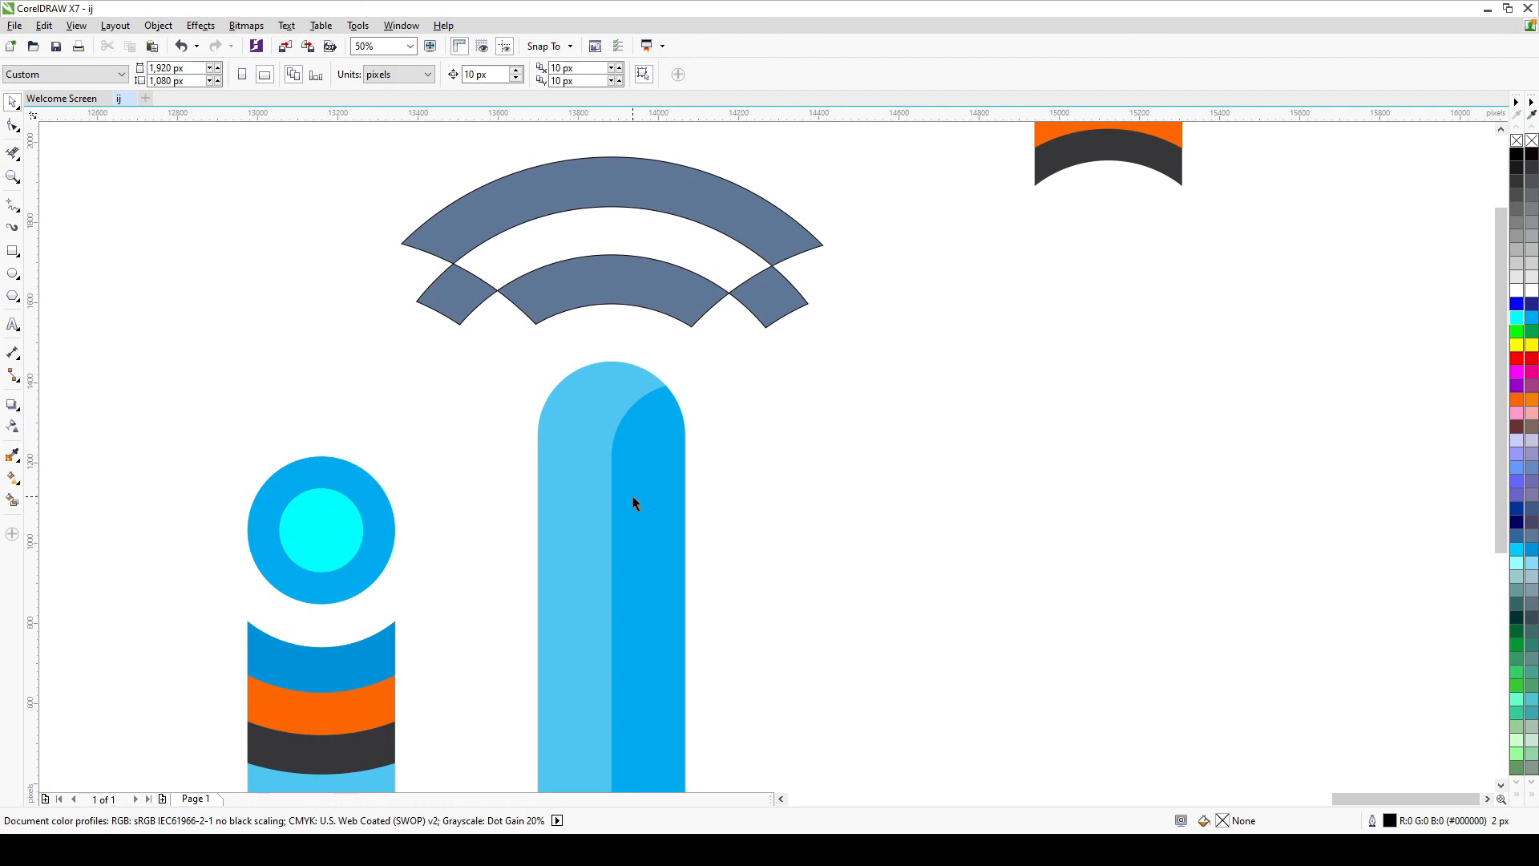
{"action": "left_click_drag", "start_coordinate": [633, 497], "coordinate": [573, 188]}
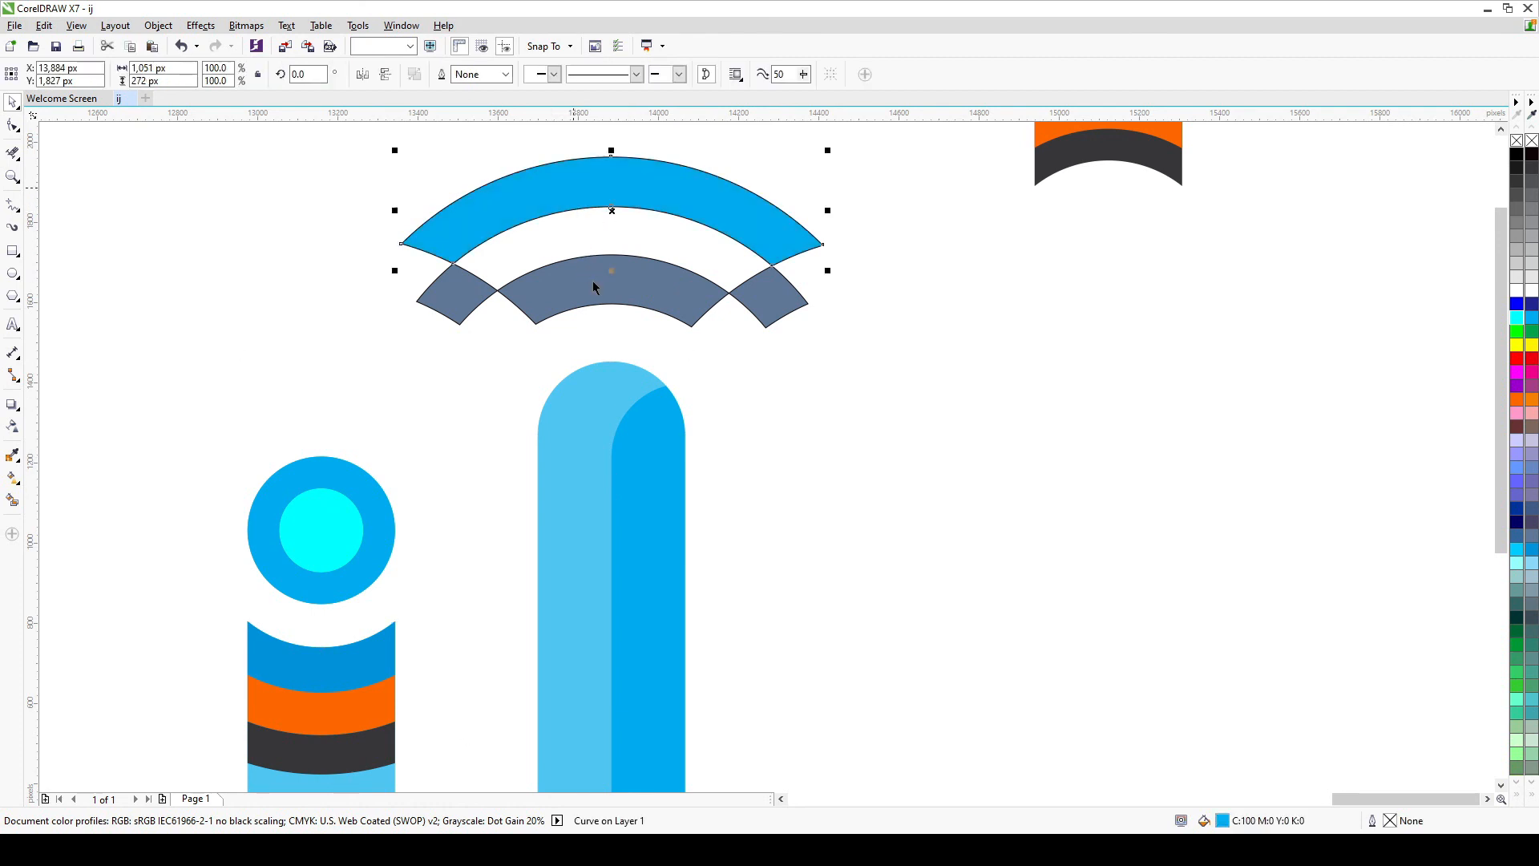
{"action": "left_click_drag", "start_coordinate": [593, 281], "coordinate": [594, 282]}
{"action": "left_click", "coordinate": [809, 406]}
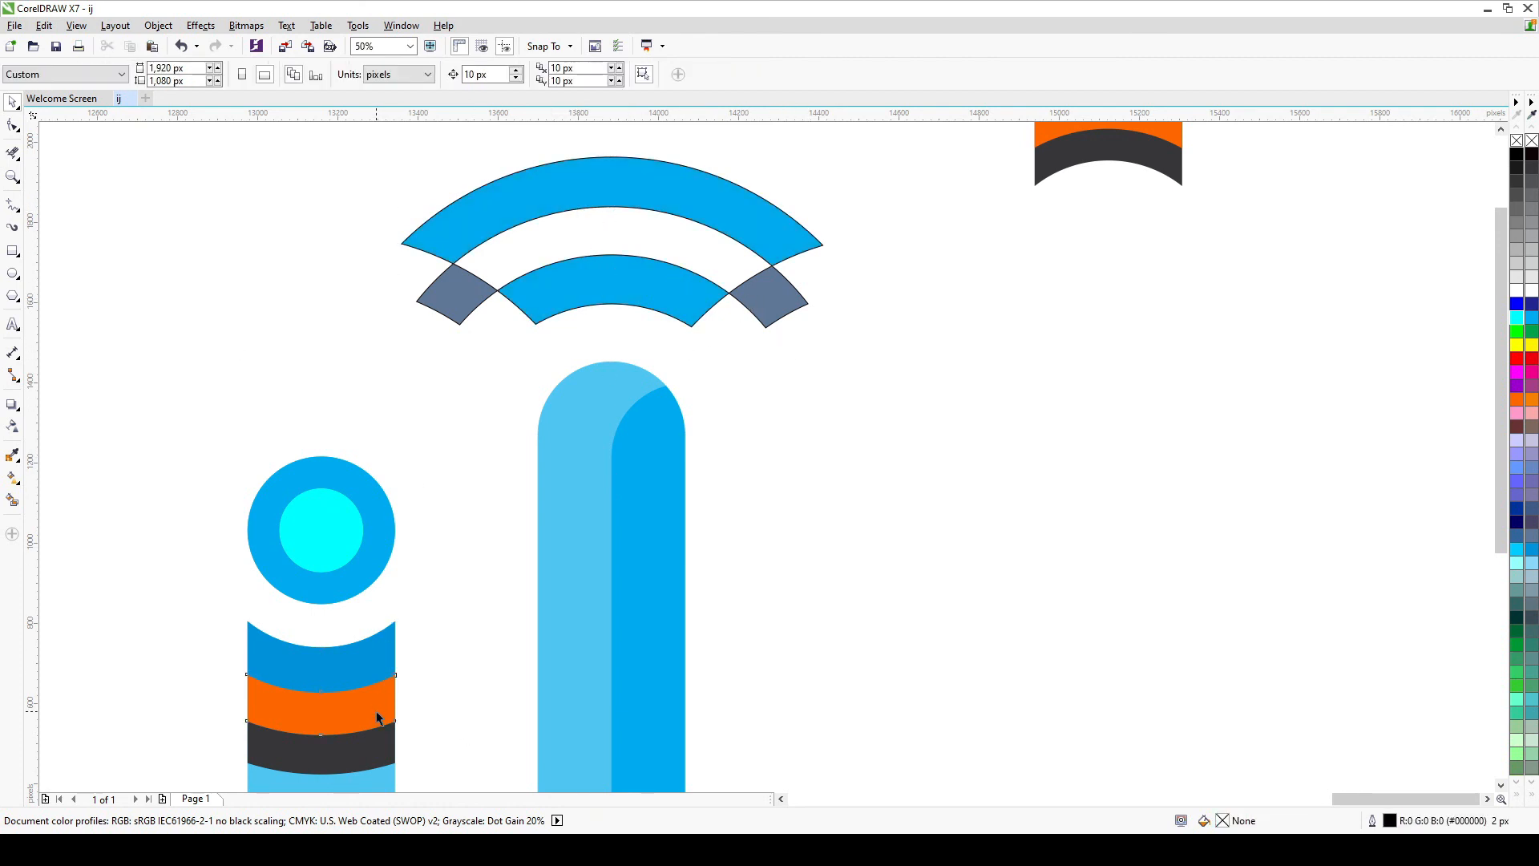
{"action": "left_click_drag", "start_coordinate": [378, 718], "coordinate": [757, 302]}
{"action": "left_click", "coordinate": [758, 449]}
{"action": "scroll", "coordinate": [742, 470], "scroll_direction": "down", "scroll_amount": 2}
{"action": "scroll", "coordinate": [655, 519], "scroll_direction": "up", "scroll_amount": 1}
{"action": "left_click", "coordinate": [663, 525]}
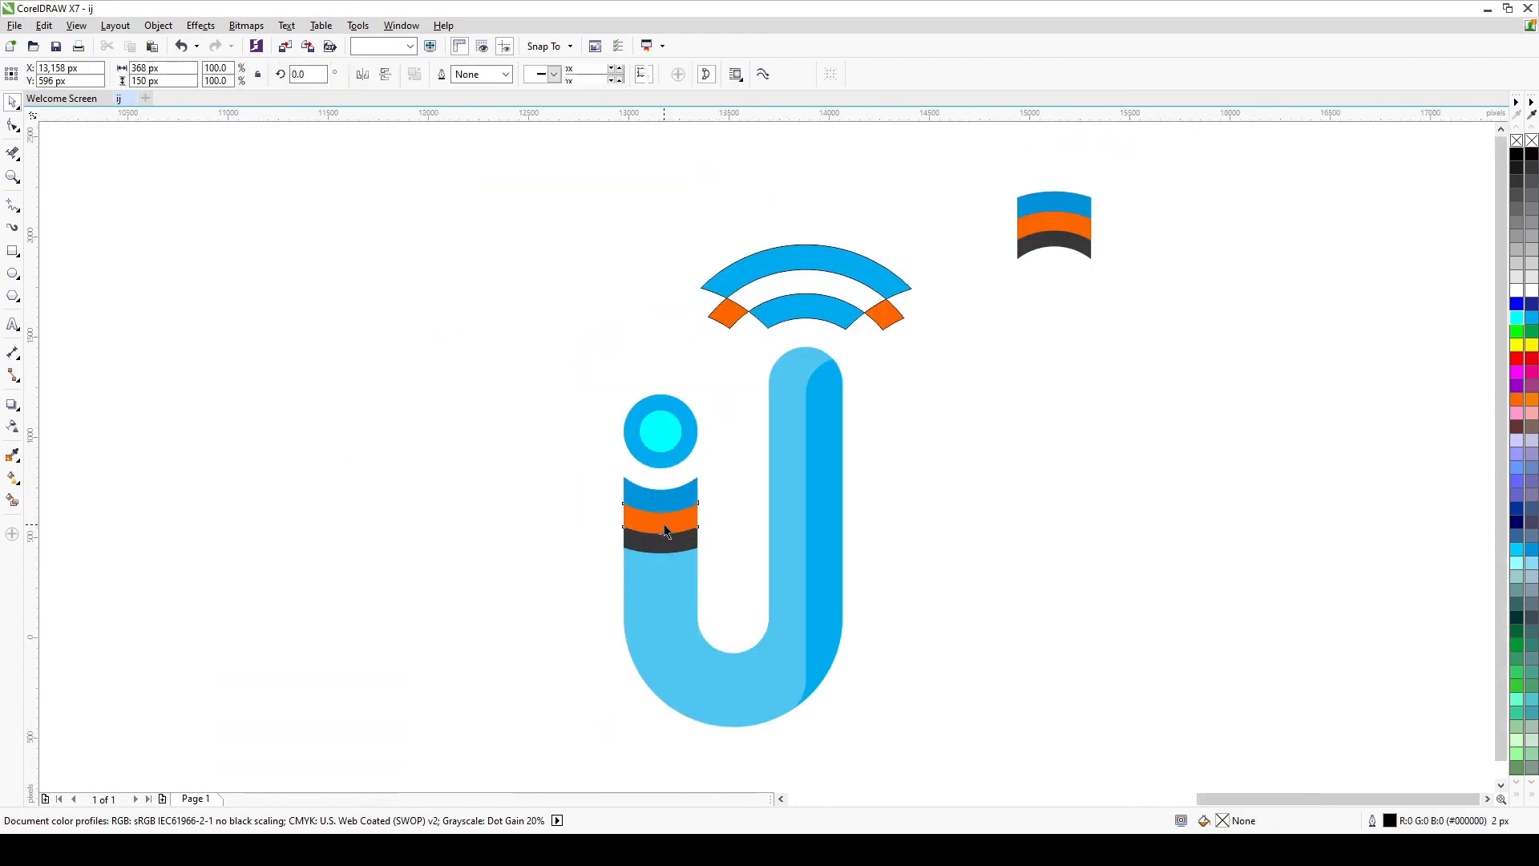
{"action": "key", "text": "Delete"}
{"action": "left_click", "coordinate": [663, 525]}
{"action": "key", "text": "Delete"}
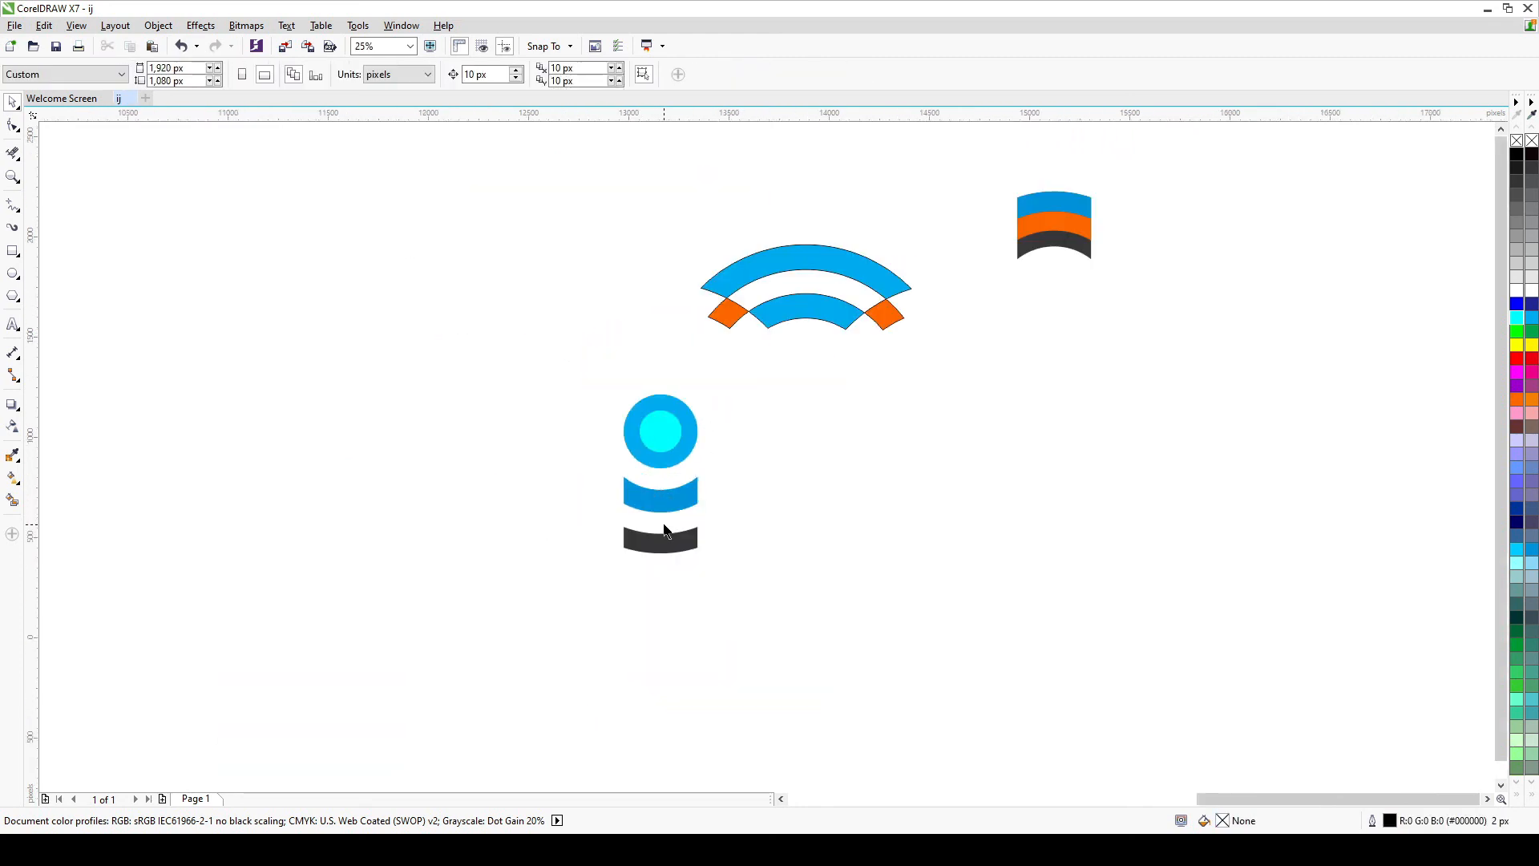
{"action": "key", "text": "ctrl+z"}
{"action": "left_click", "coordinate": [914, 488]}
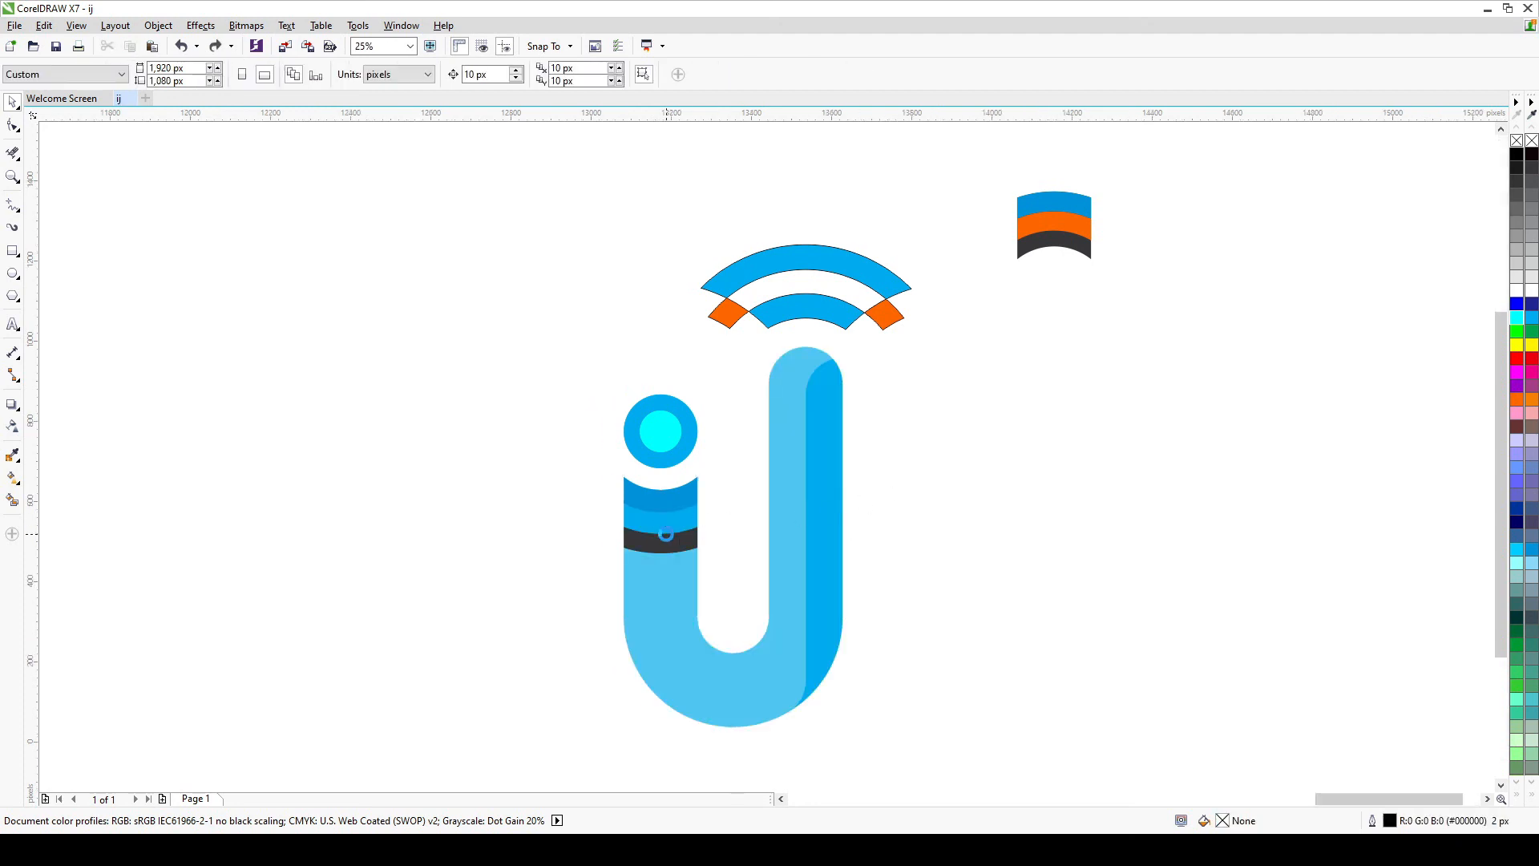
{"action": "scroll", "coordinate": [666, 526], "scroll_direction": "up", "scroll_amount": 2}
{"action": "left_click", "coordinate": [11, 153]}
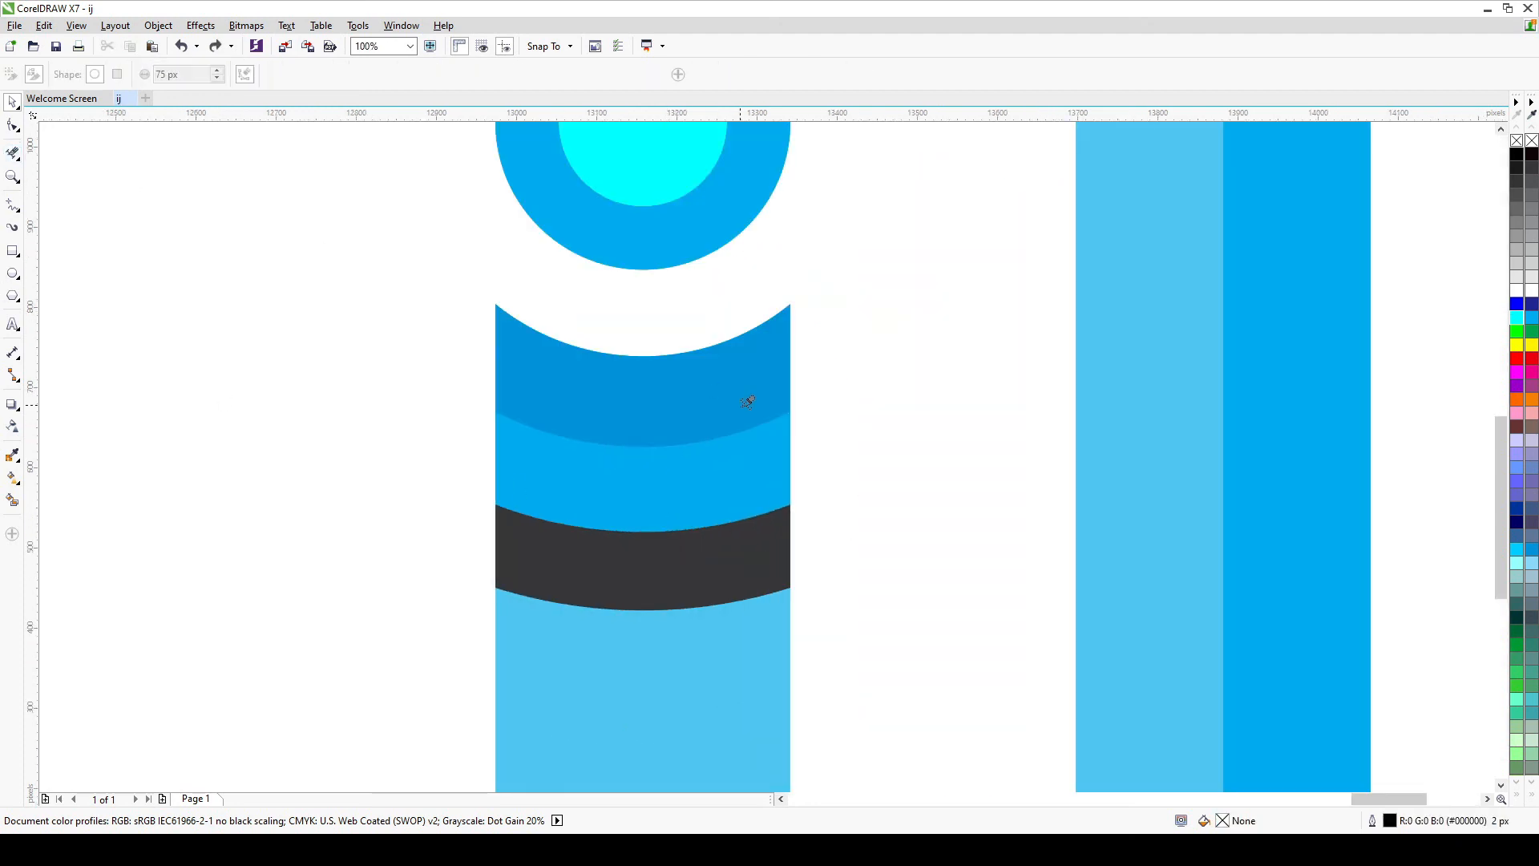
{"action": "key", "text": "ctrl+shift+z"}
{"action": "key", "text": "ctrl+z"}
{"action": "key", "text": "ctrl+shift+z"}
{"action": "key", "text": "ctrl+z"}
{"action": "left_click", "coordinate": [12, 102]}
{"action": "scroll", "coordinate": [329, 615], "scroll_direction": "down", "scroll_amount": 2}
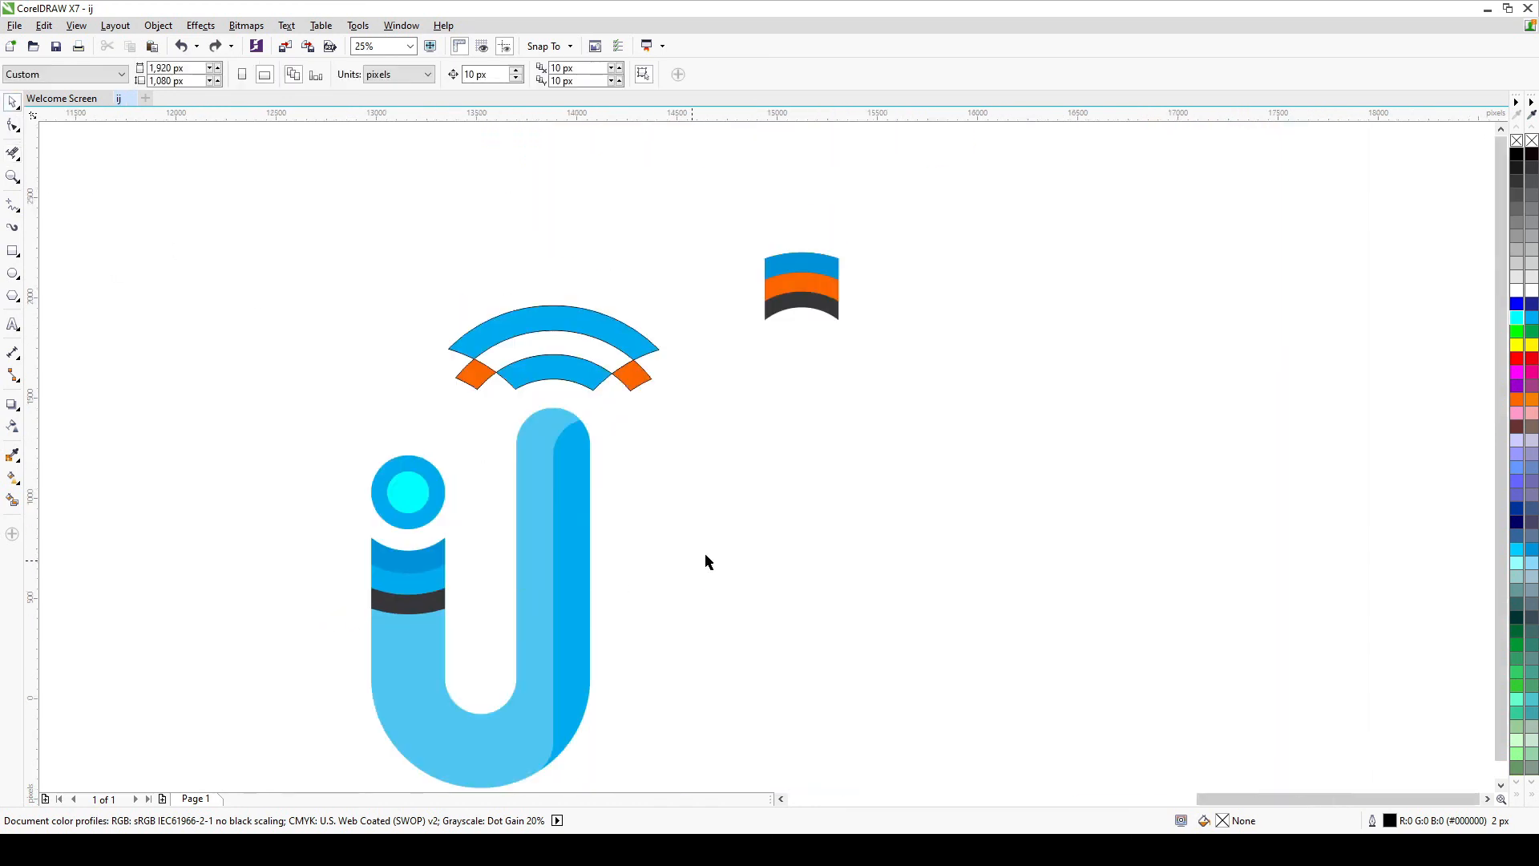
{"action": "key", "text": "ctrl+z"}
{"action": "left_click", "coordinate": [733, 460]}
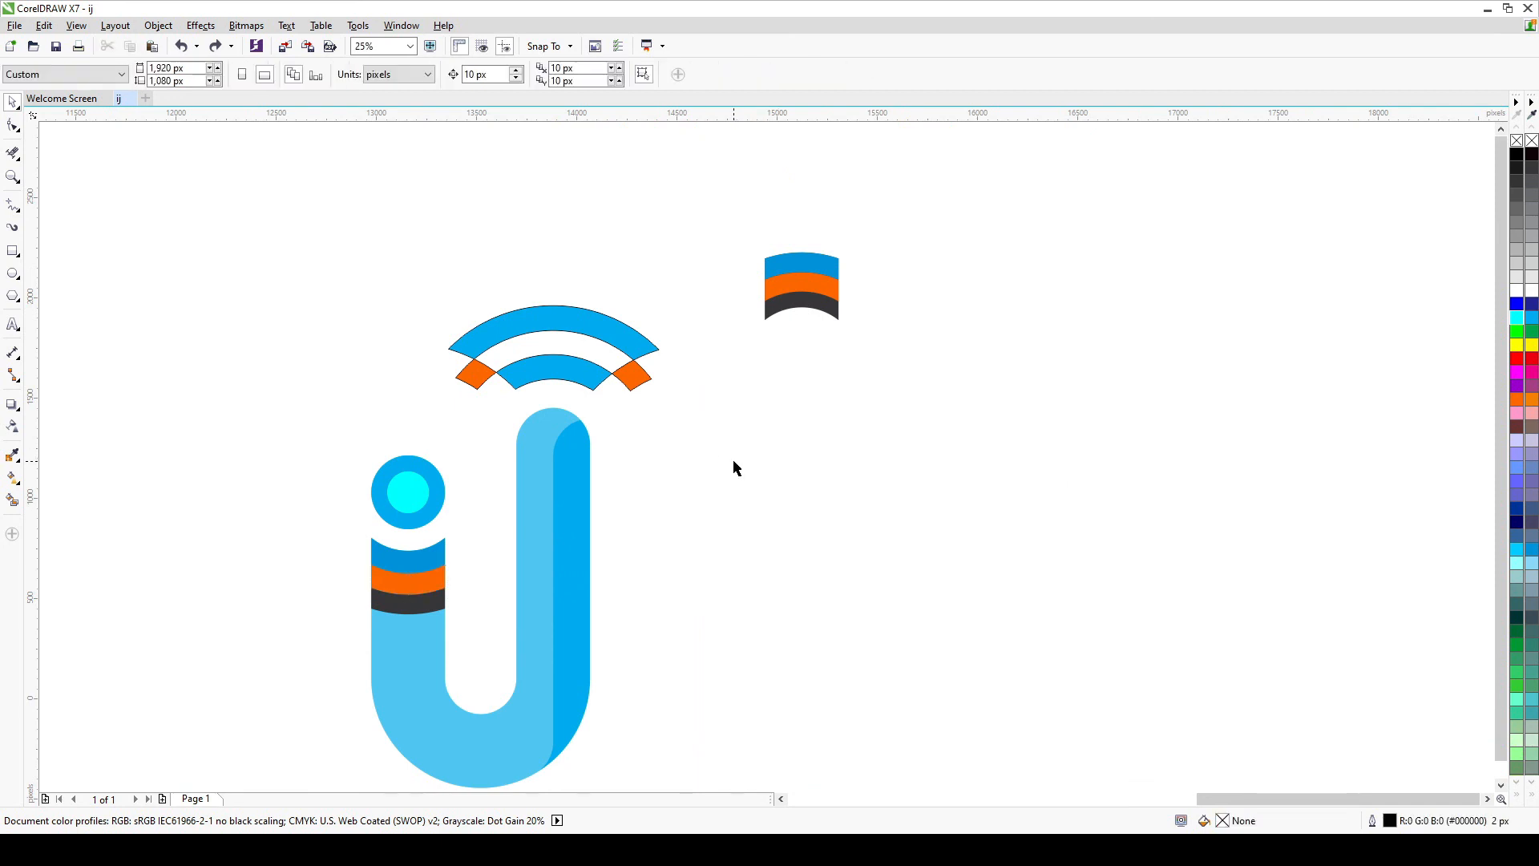
- Delete the spare blue, orange and dark grey band group beside the logo
{"action": "scroll", "coordinate": [733, 461], "scroll_direction": "down", "scroll_amount": 1}
{"action": "scroll", "coordinate": [709, 476], "scroll_direction": "up", "scroll_amount": 1}
{"action": "left_click_drag", "start_coordinate": [852, 239], "coordinate": [783, 336]}
{"action": "key", "text": "Delete"}
- Remove the outlines from all shapes of the logo
{"action": "left_click_drag", "start_coordinate": [192, 187], "coordinate": [934, 806]}
{"action": "right_click", "coordinate": [1531, 143]}
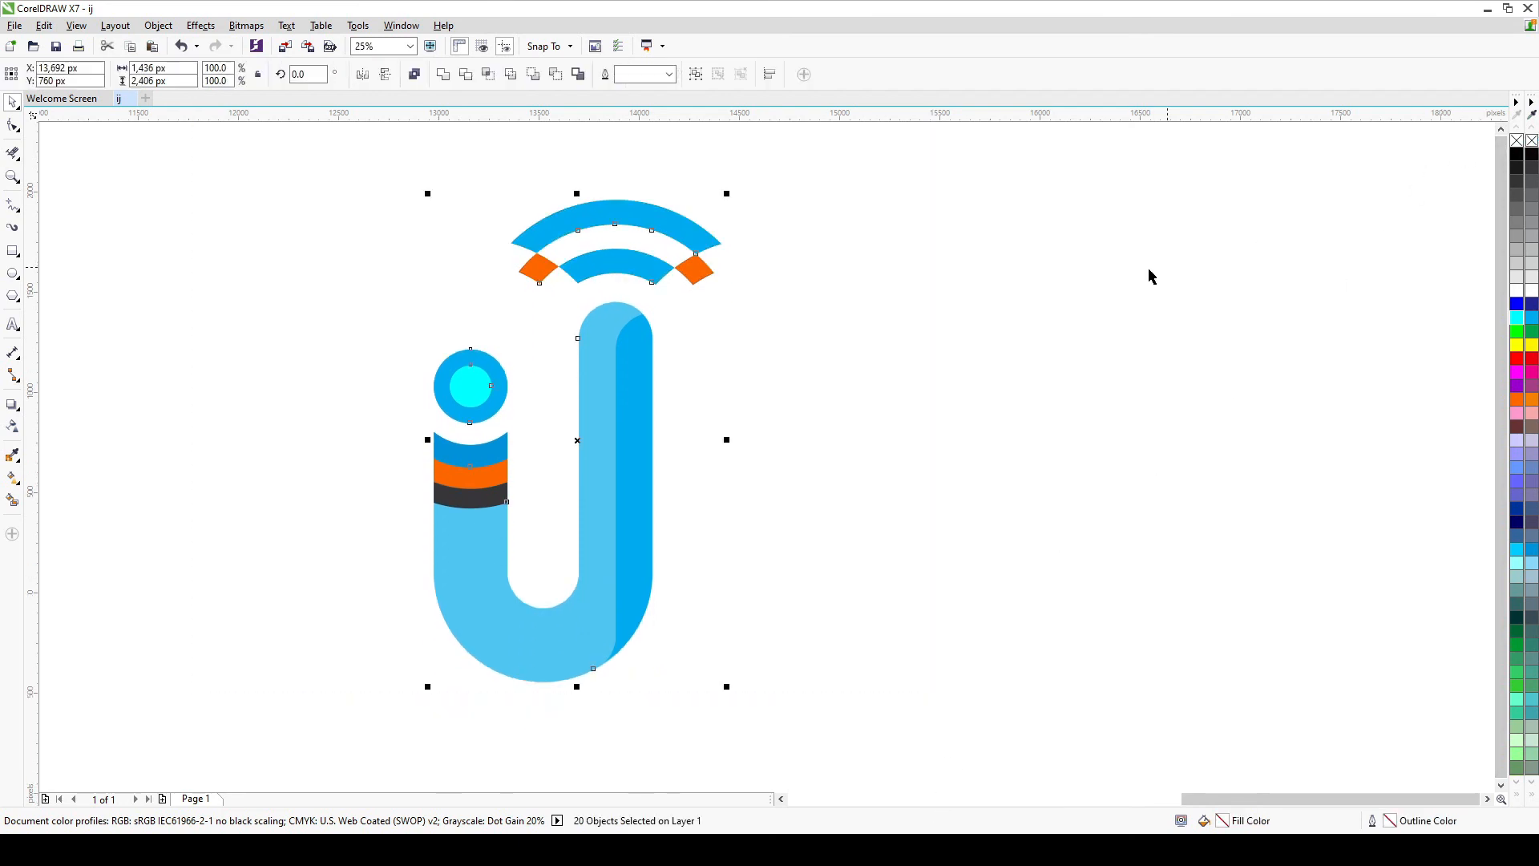
{"action": "left_click", "coordinate": [1149, 272]}
- Rotate the right orange segment to about 354° around the top centre of the right stem and move it slightly outward and down
{"action": "scroll", "coordinate": [645, 238], "scroll_direction": "up", "scroll_amount": 2}
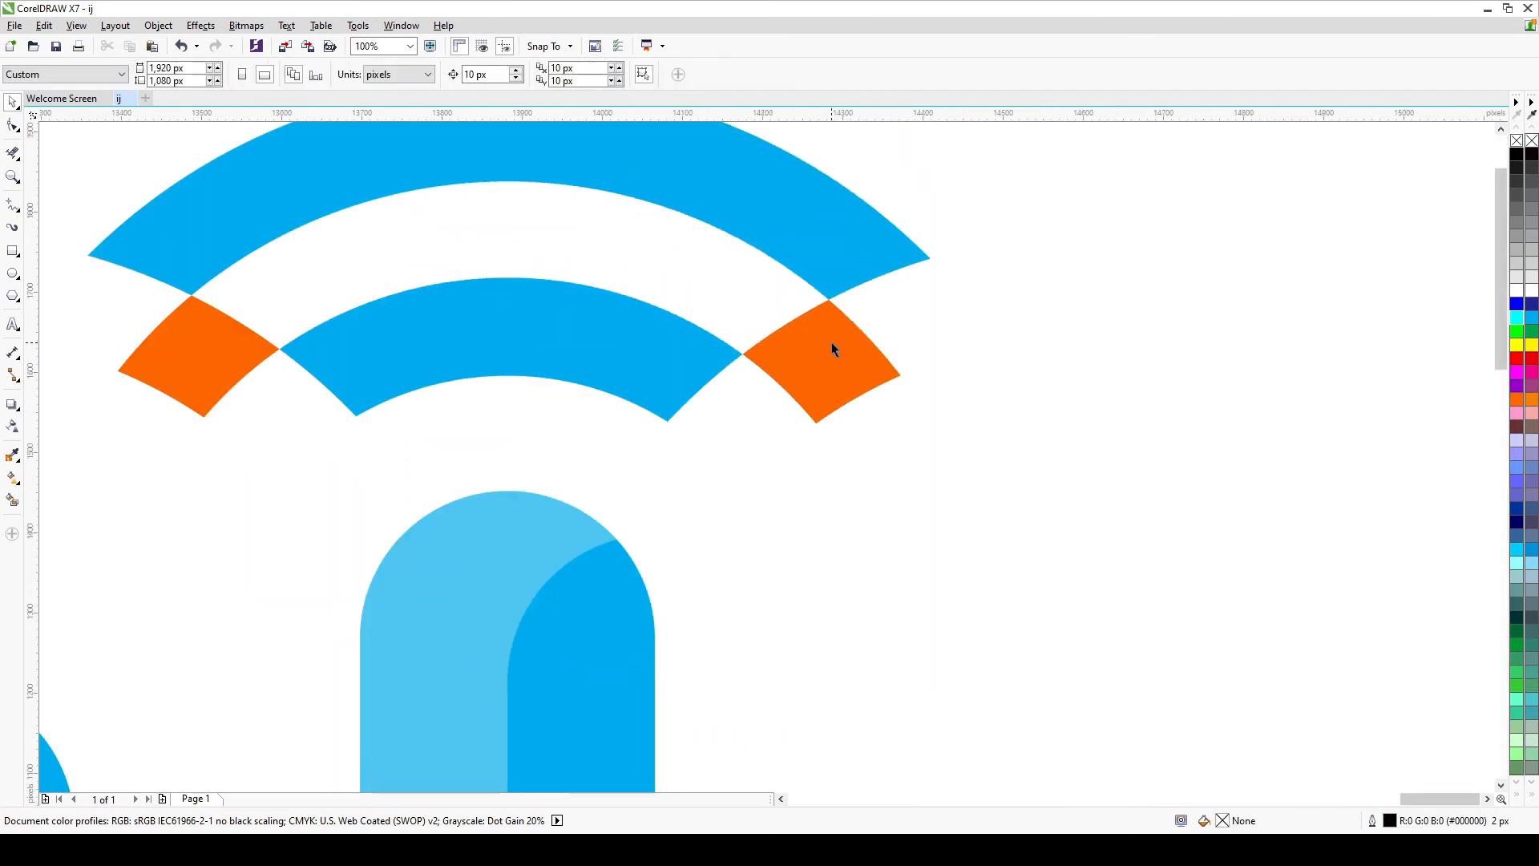
{"action": "left_click", "coordinate": [830, 344]}
{"action": "left_click", "coordinate": [824, 365]}
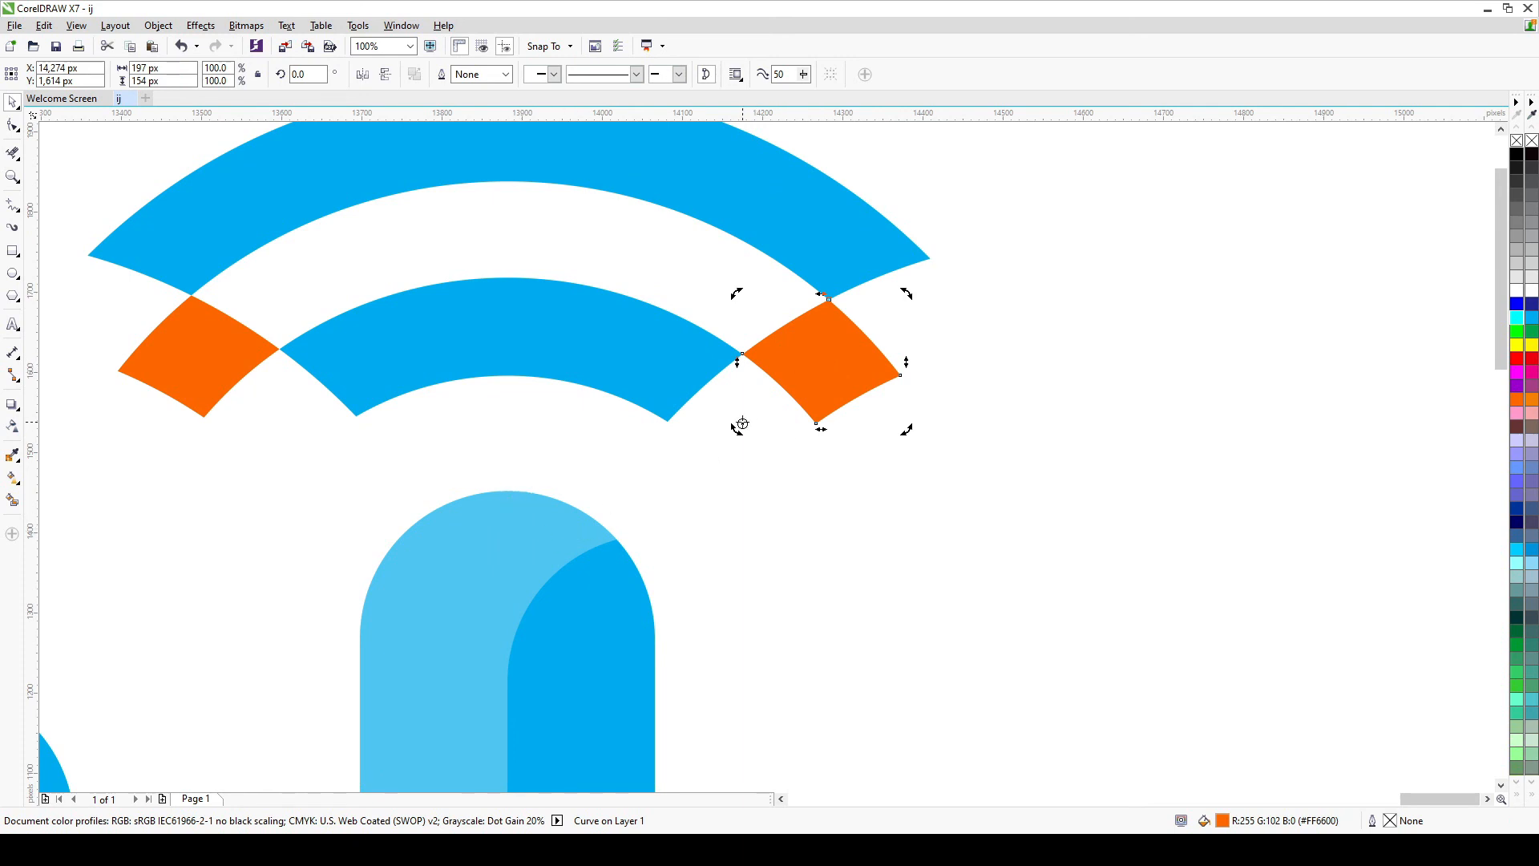
{"action": "mouse_move", "coordinate": [622, 453]}
{"action": "left_mouse_down"}
{"action": "mouse_move", "coordinate": [508, 492]}
{"action": "mouse_move", "coordinate": [502, 518]}
{"action": "mouse_move", "coordinate": [508, 491]}
{"action": "left_mouse_up"}
{"action": "left_click_drag", "start_coordinate": [906, 430], "coordinate": [920, 481]}
{"action": "left_click", "coordinate": [829, 411]}
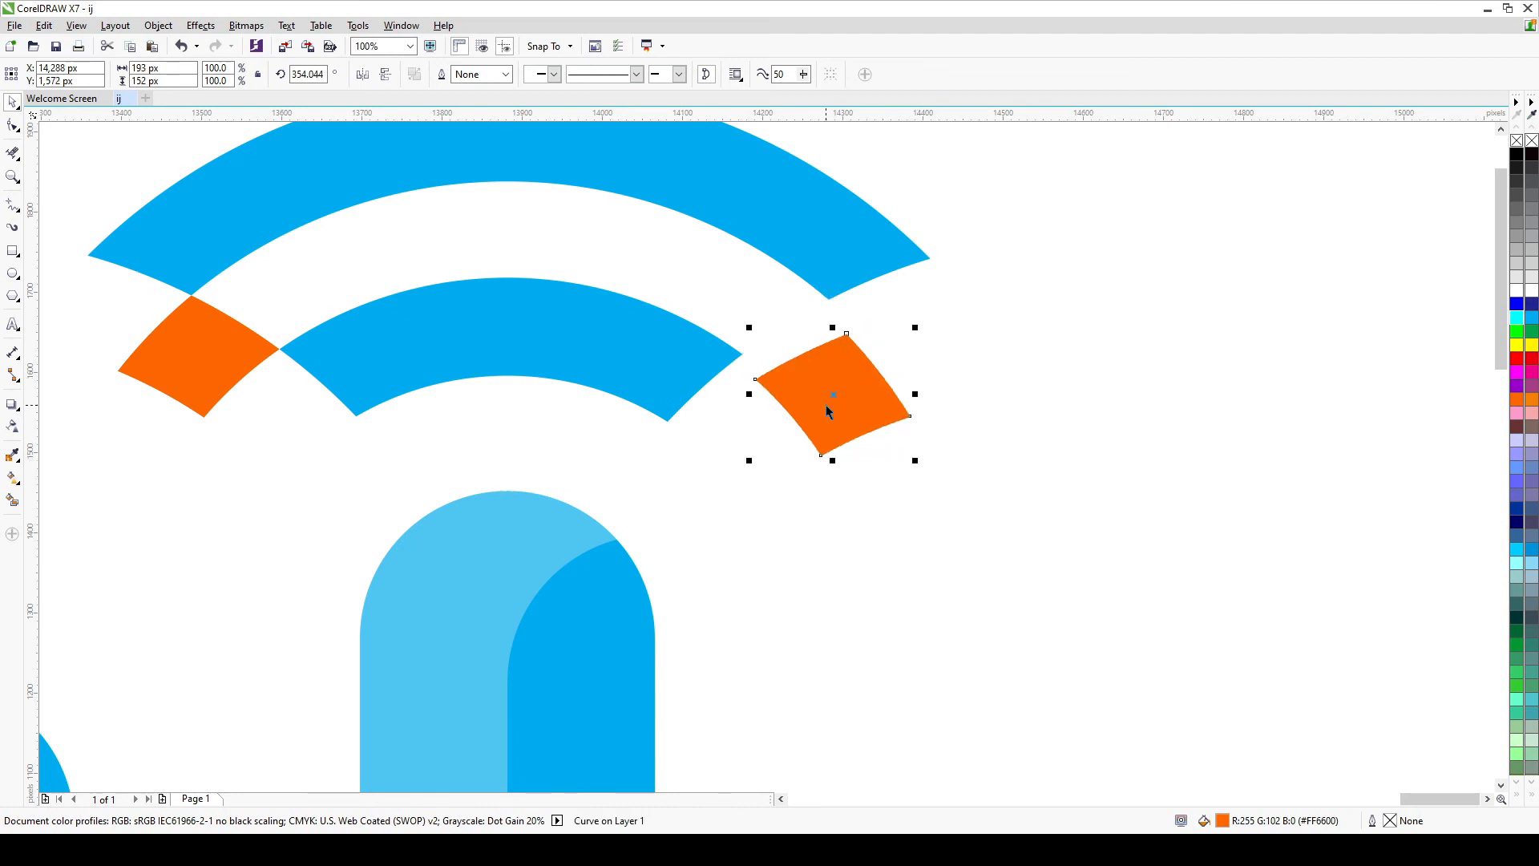
{"action": "left_click_drag", "start_coordinate": [832, 400], "coordinate": [858, 413]}
{"action": "left_click", "coordinate": [1023, 378]}
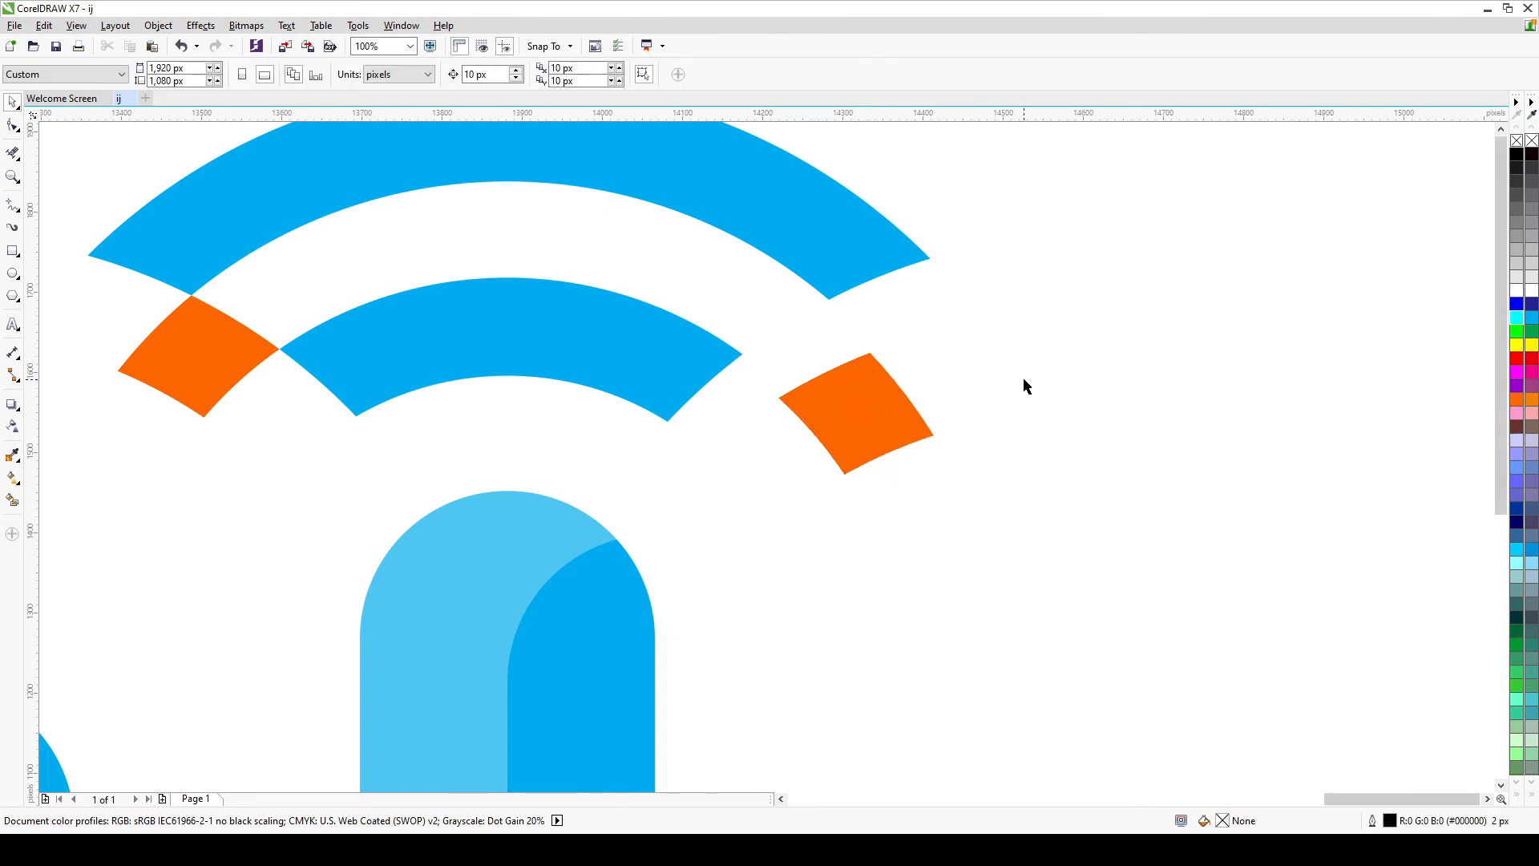
- Rotate the left orange segment to about 9.9° around the right stem's top centre and move it slightly upward
{"action": "scroll", "coordinate": [1024, 379], "scroll_direction": "down", "scroll_amount": 4}
{"action": "scroll", "coordinate": [857, 384], "scroll_direction": "up", "scroll_amount": 4}
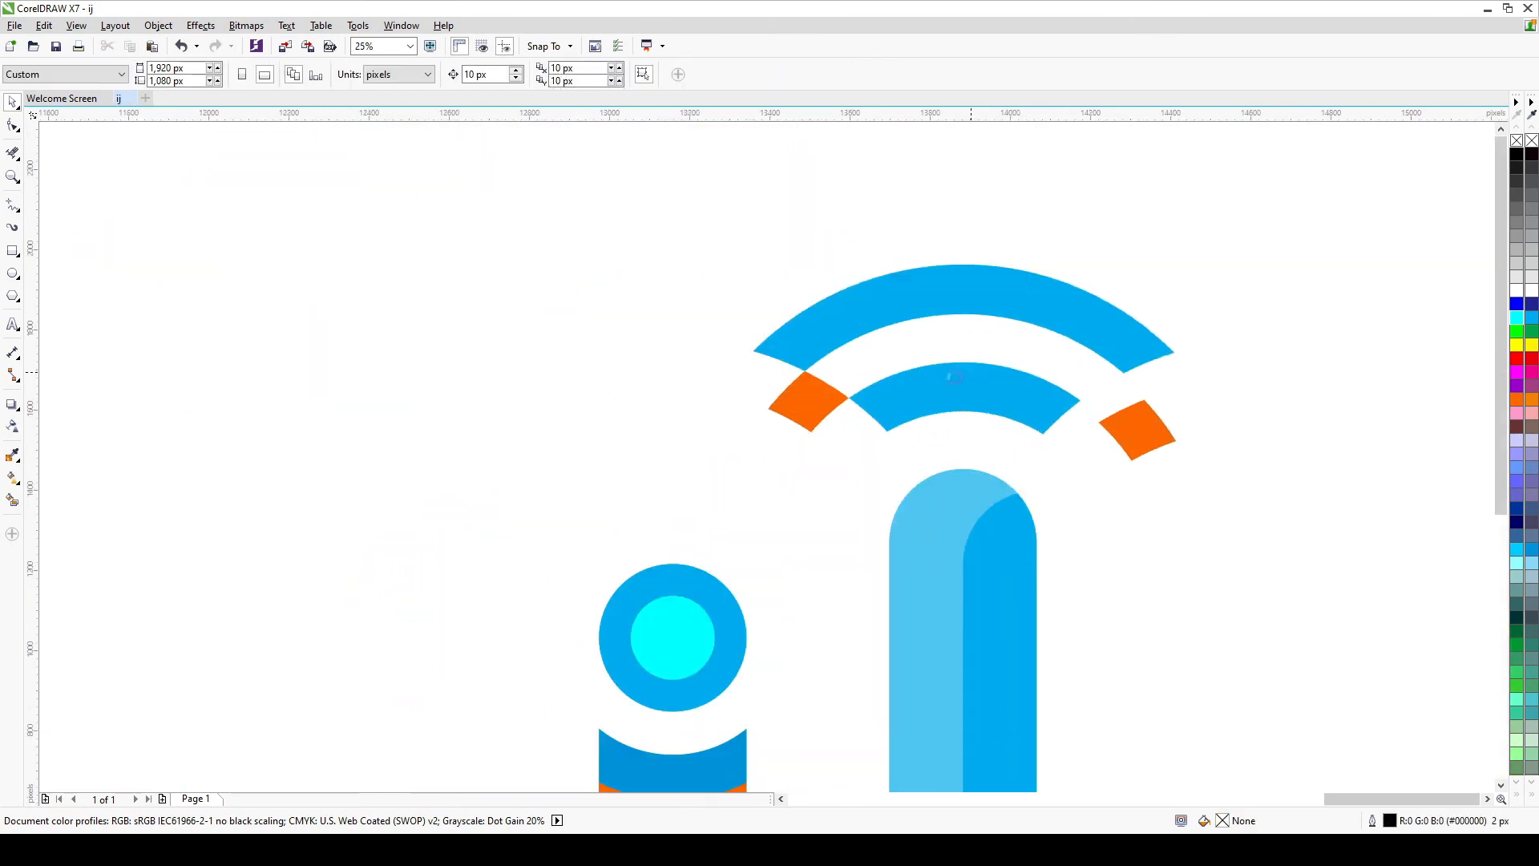
{"action": "left_click", "coordinate": [682, 417]}
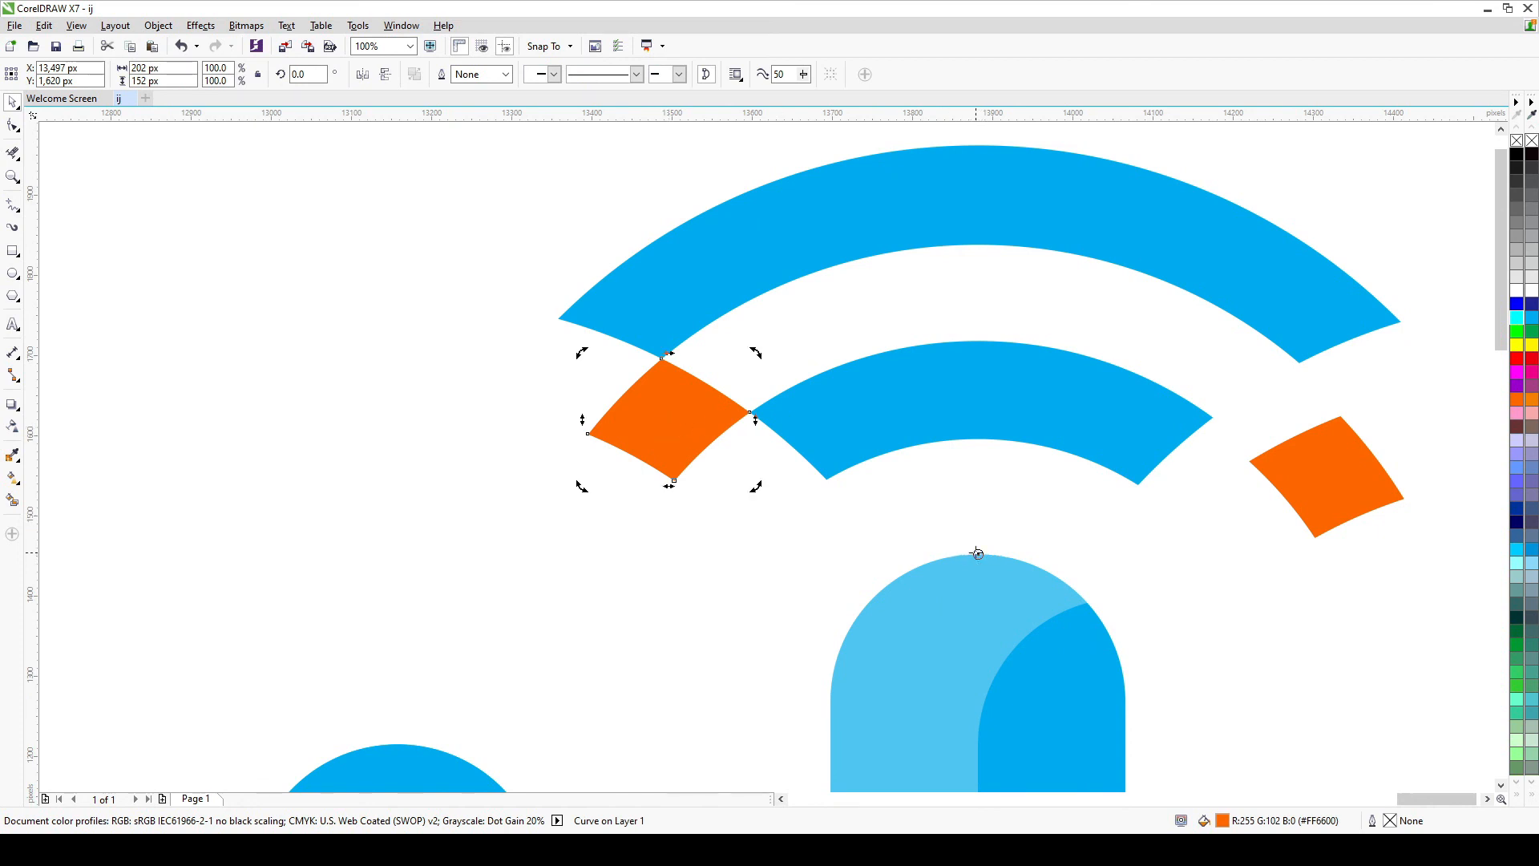
{"action": "left_click_drag", "start_coordinate": [756, 485], "coordinate": [750, 527]}
{"action": "left_click", "coordinate": [674, 497]}
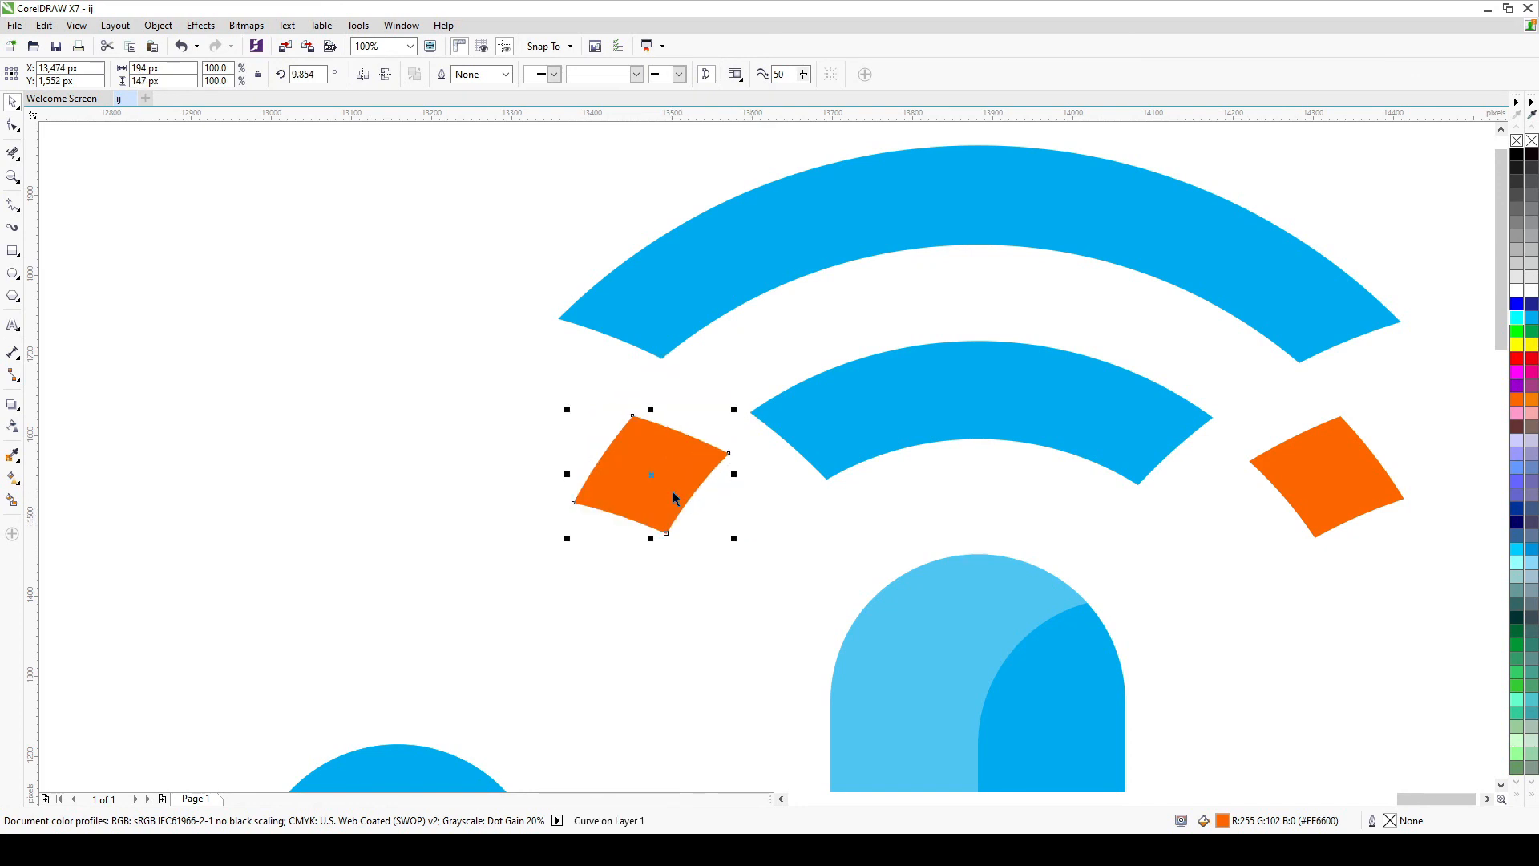
{"action": "left_click_drag", "start_coordinate": [651, 477], "coordinate": [649, 445]}
{"action": "scroll", "coordinate": [655, 429], "scroll_direction": "up", "scroll_amount": 1}
{"action": "scroll", "coordinate": [649, 440], "scroll_direction": "down", "scroll_amount": 2}
{"action": "left_click", "coordinate": [890, 503]}
{"action": "scroll", "coordinate": [886, 491], "scroll_direction": "down", "scroll_amount": 2}
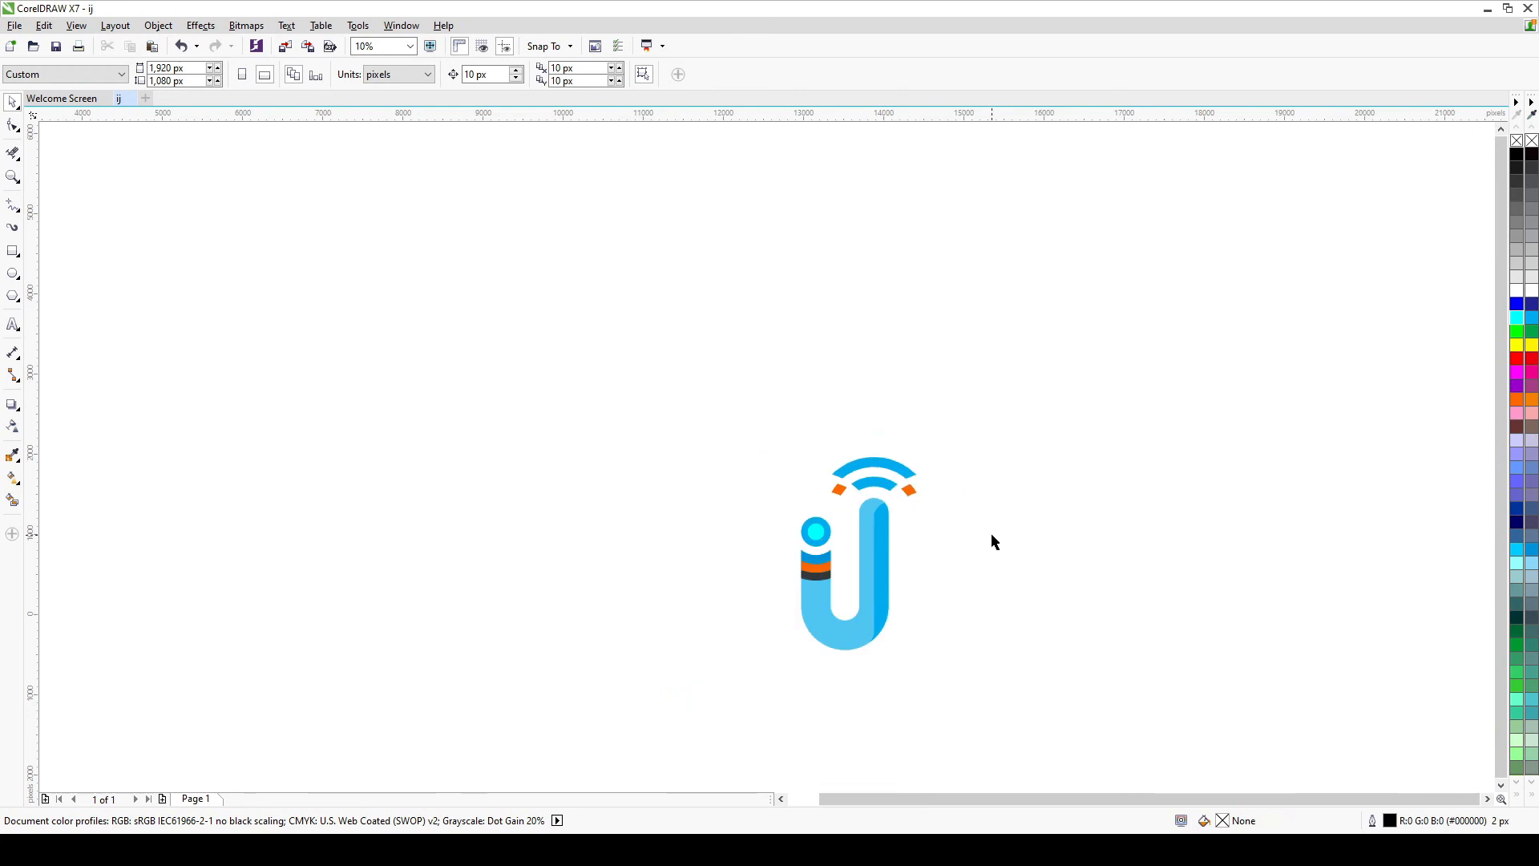
{"action": "scroll", "coordinate": [935, 568], "scroll_direction": "up", "scroll_amount": 1}
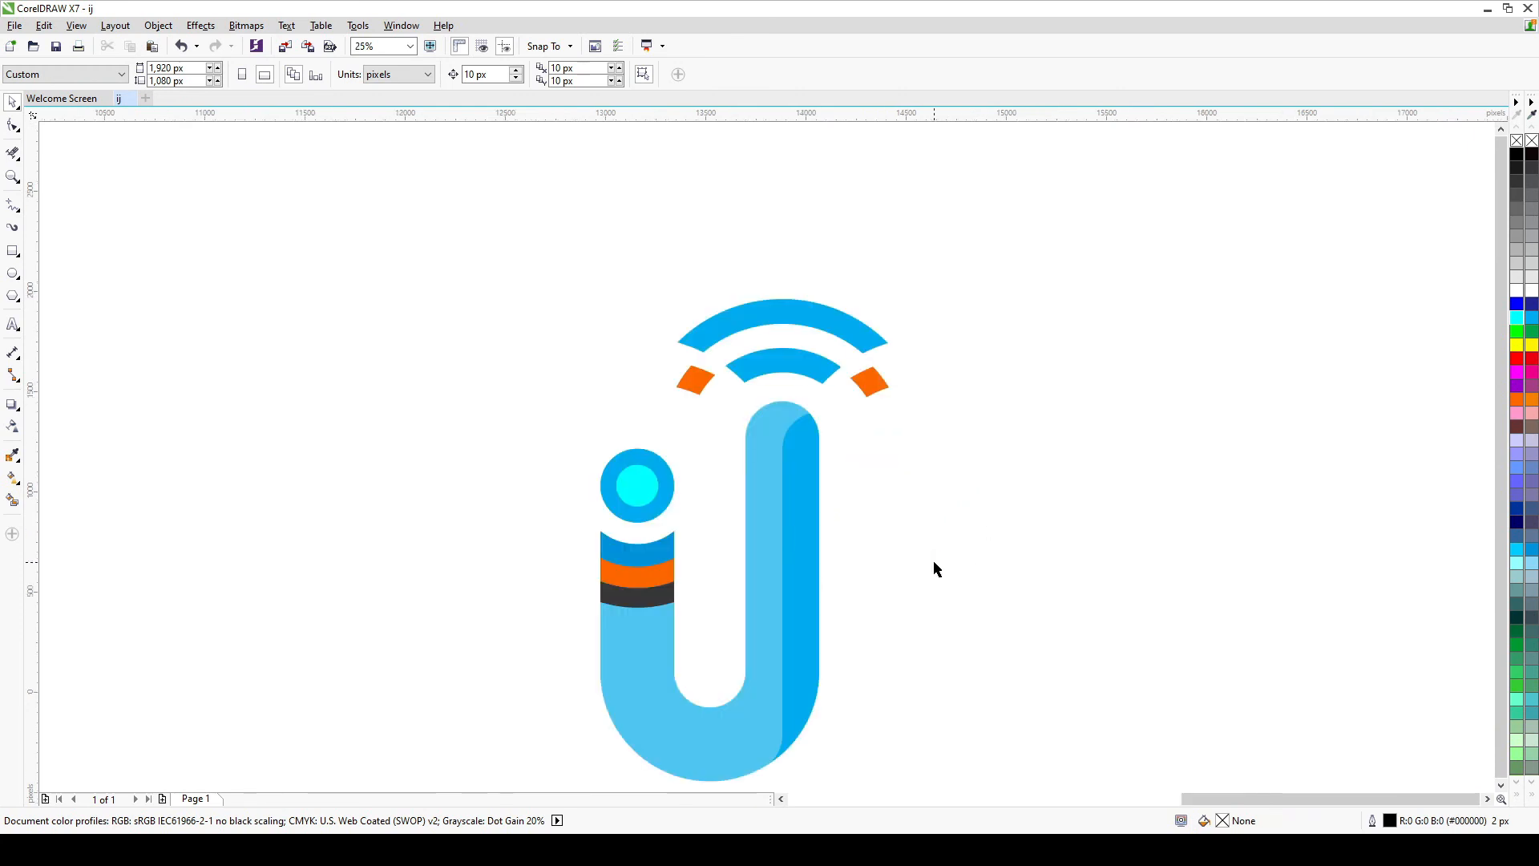
{"action": "left_click", "coordinate": [758, 848]}
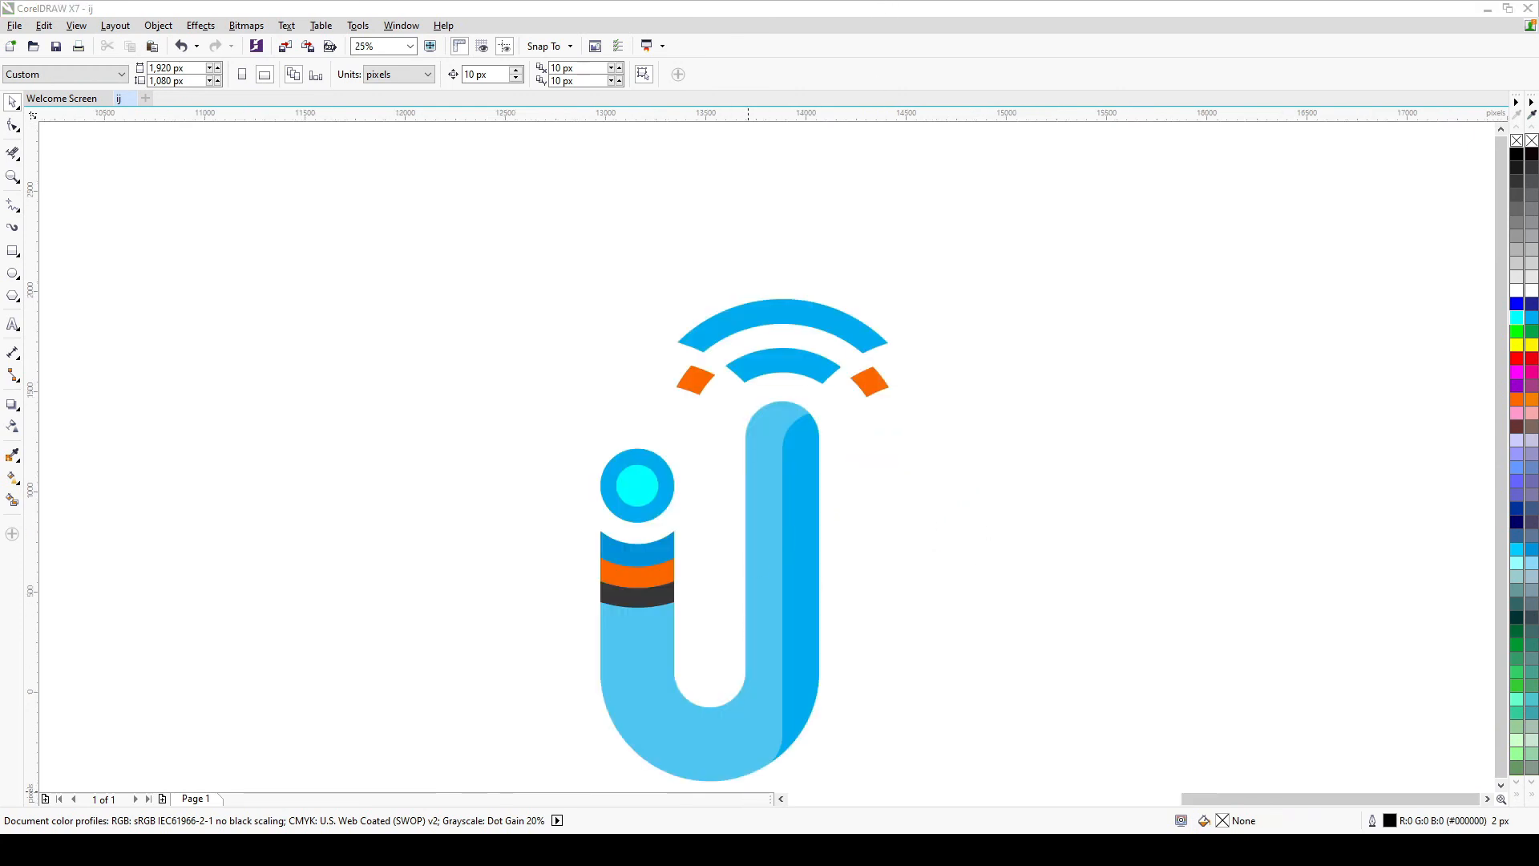